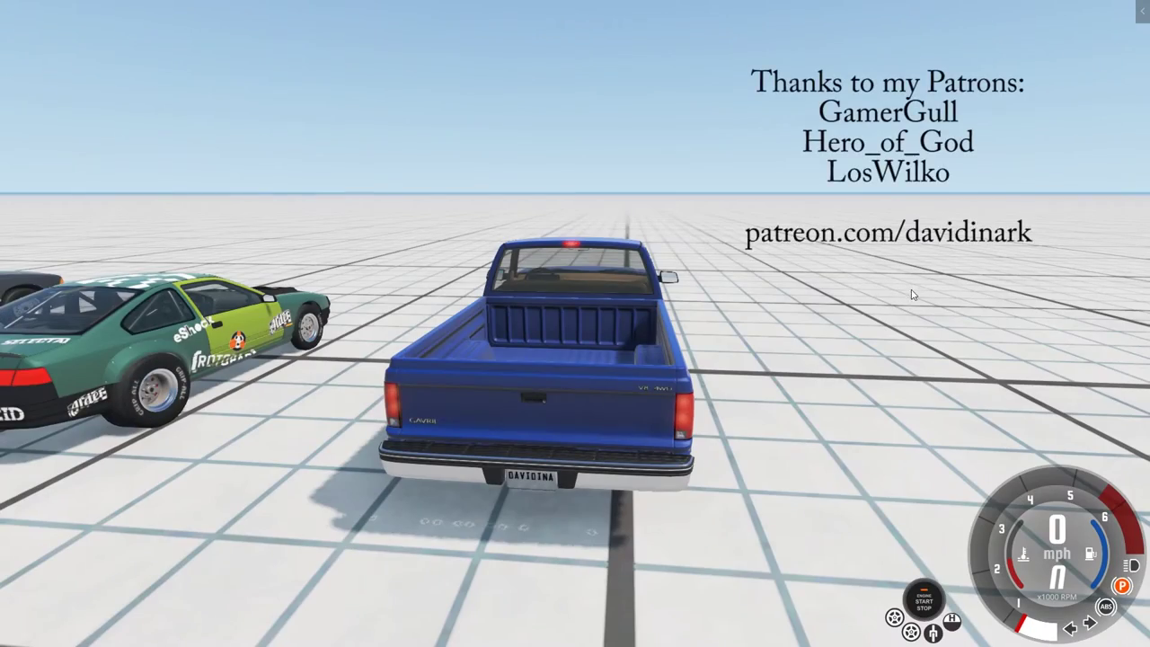
# Step: Orbit the camera around the blue pickup to examine its side, rear and cargo bed from several angles
pyautogui.moveTo(914, 289); pyautogui.dragTo(575, 289)
pyautogui.press('Left')
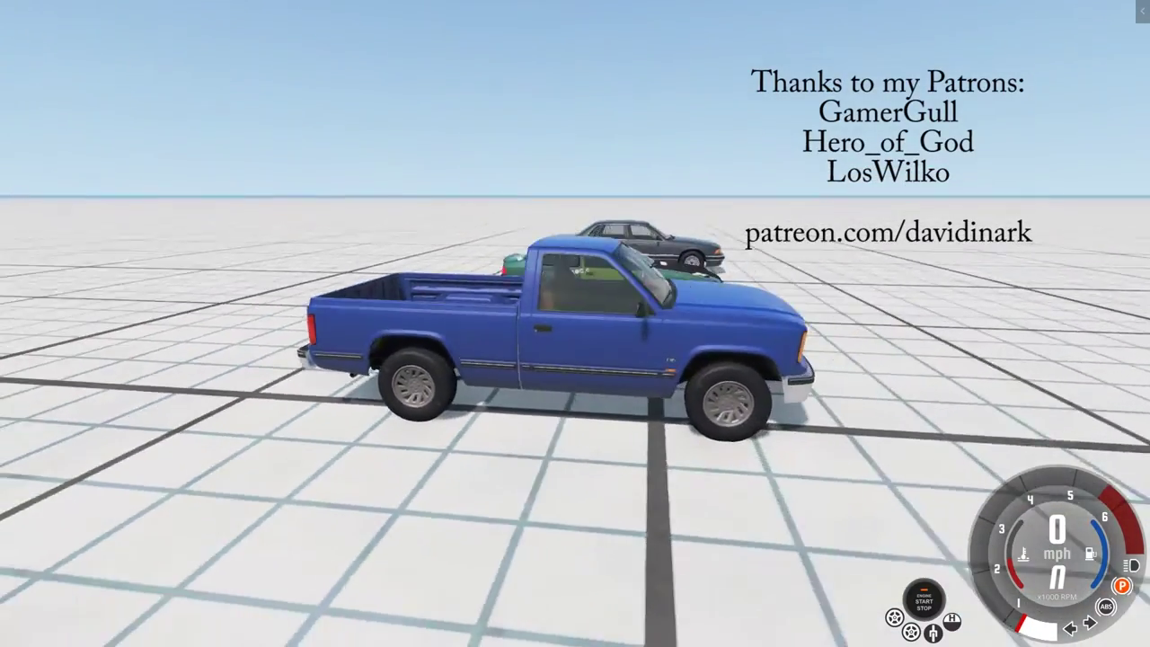
pyautogui.press('Right')
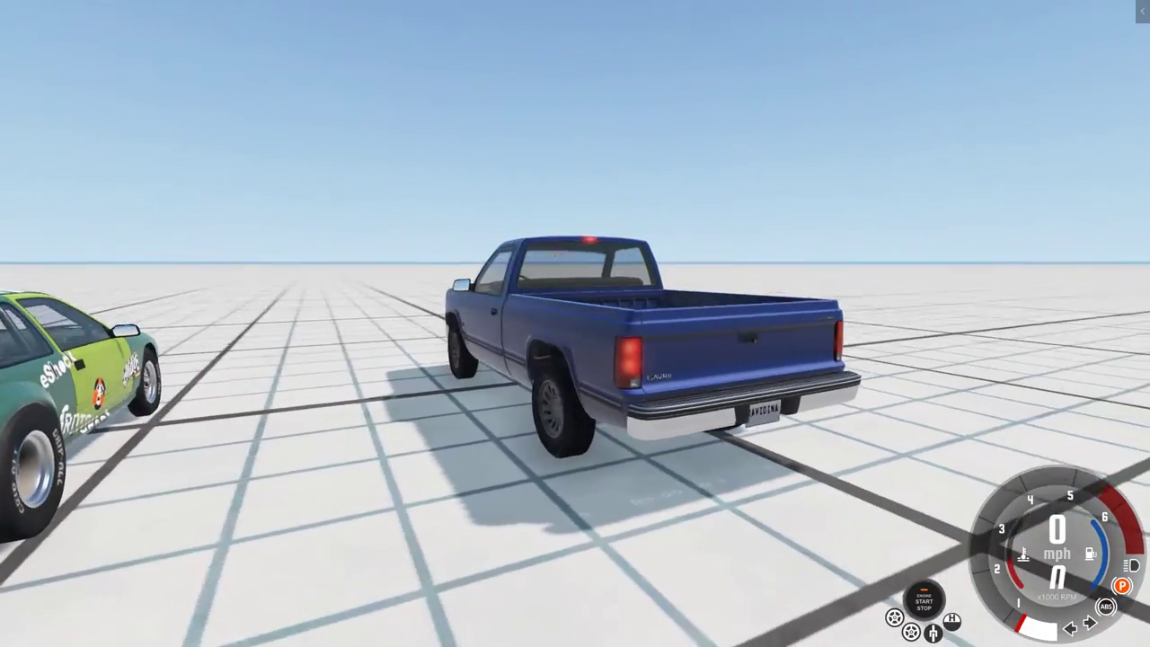
pyautogui.press('Right')
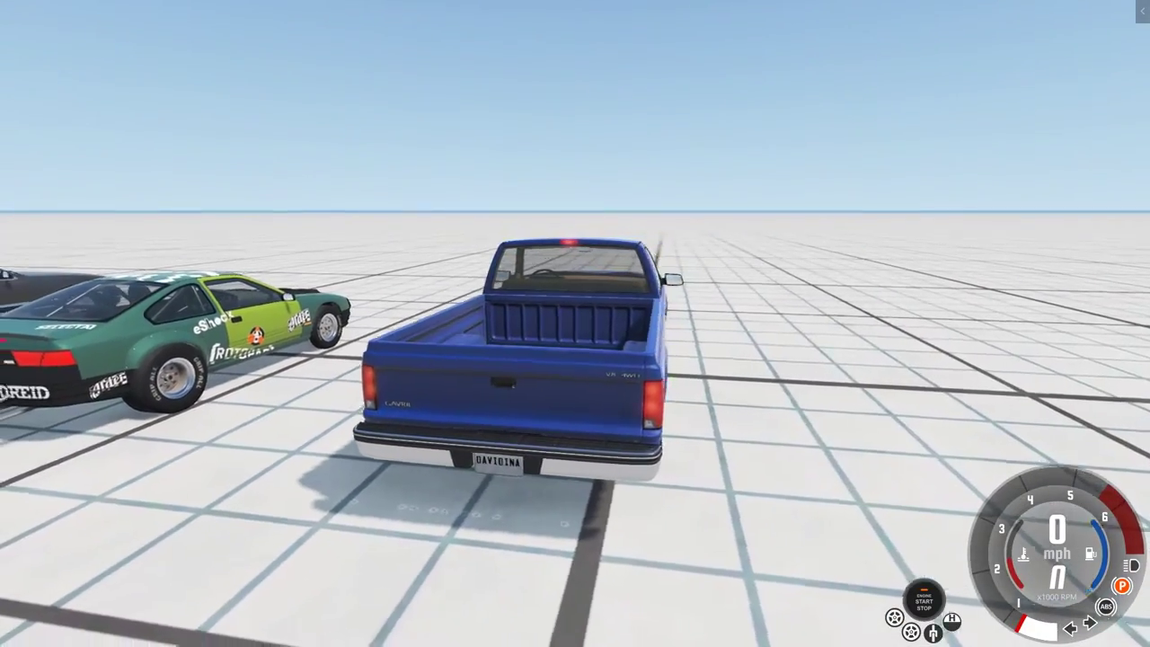
pyautogui.press('Right')
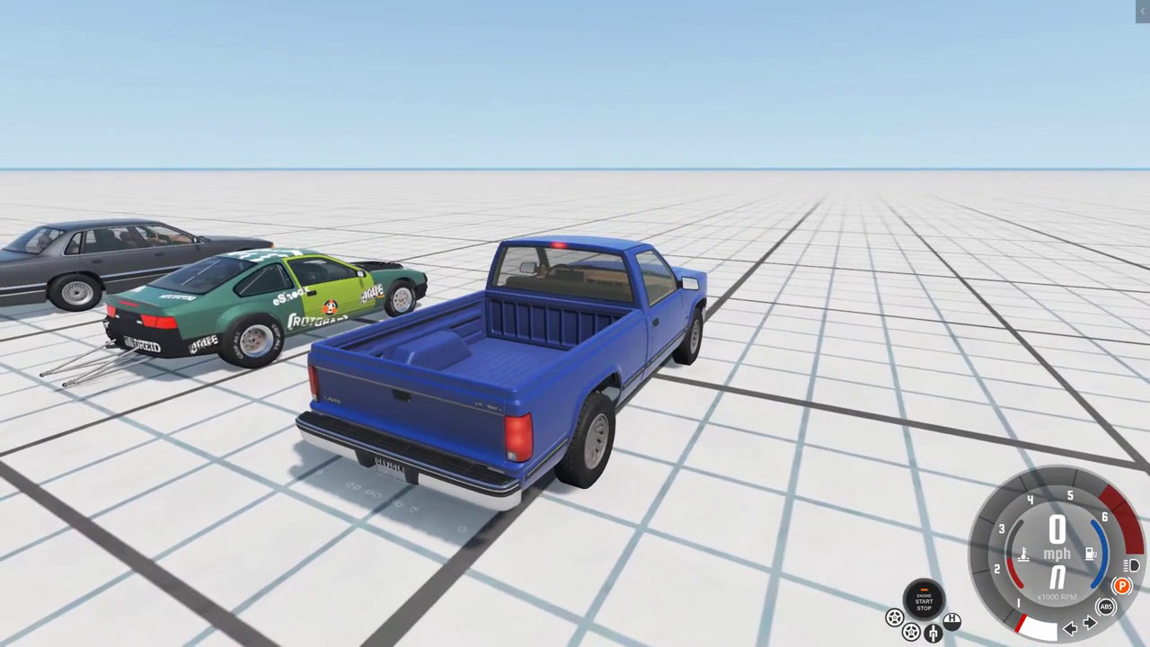
pyautogui.press('Left')
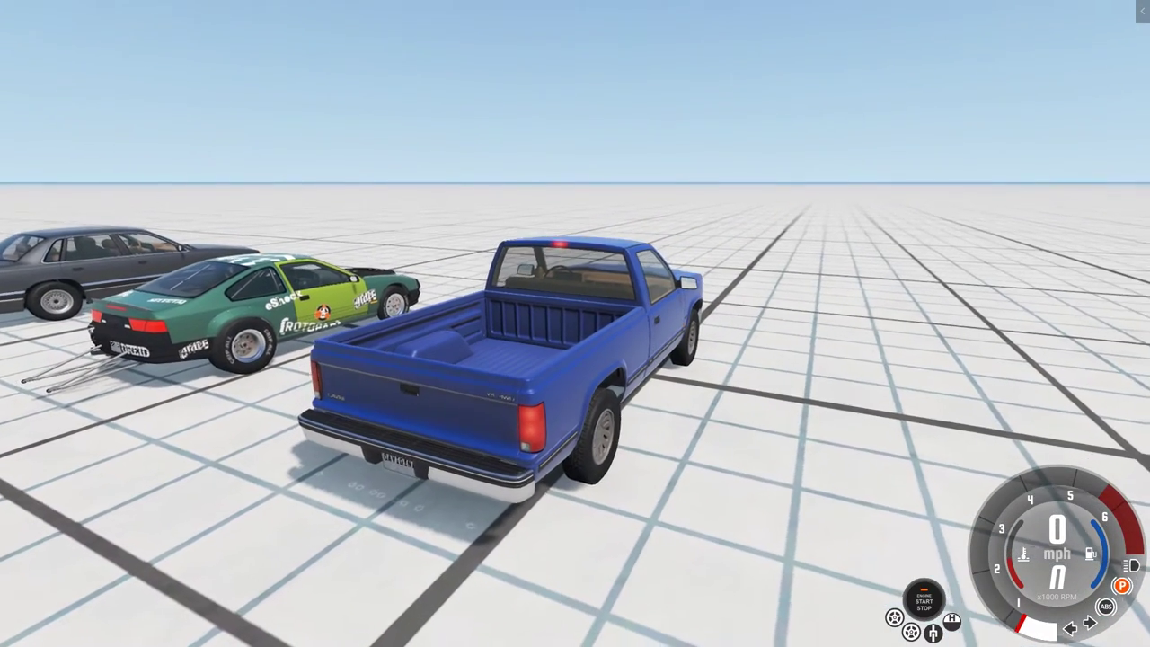
pyautogui.press('Left')
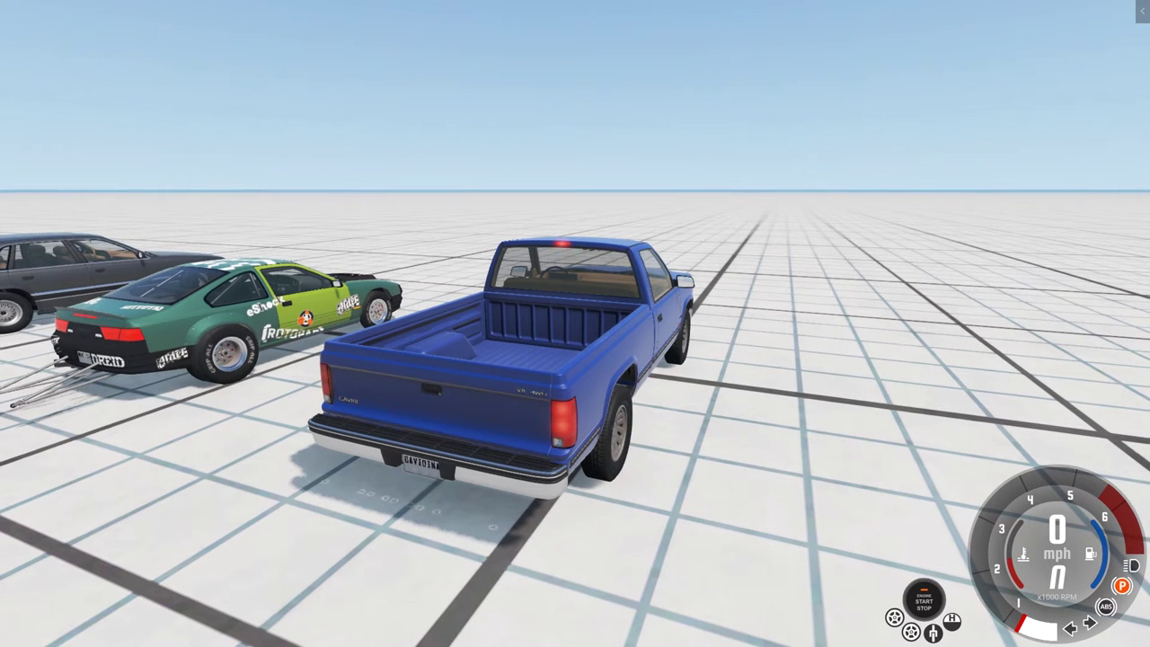
pyautogui.press('Left')
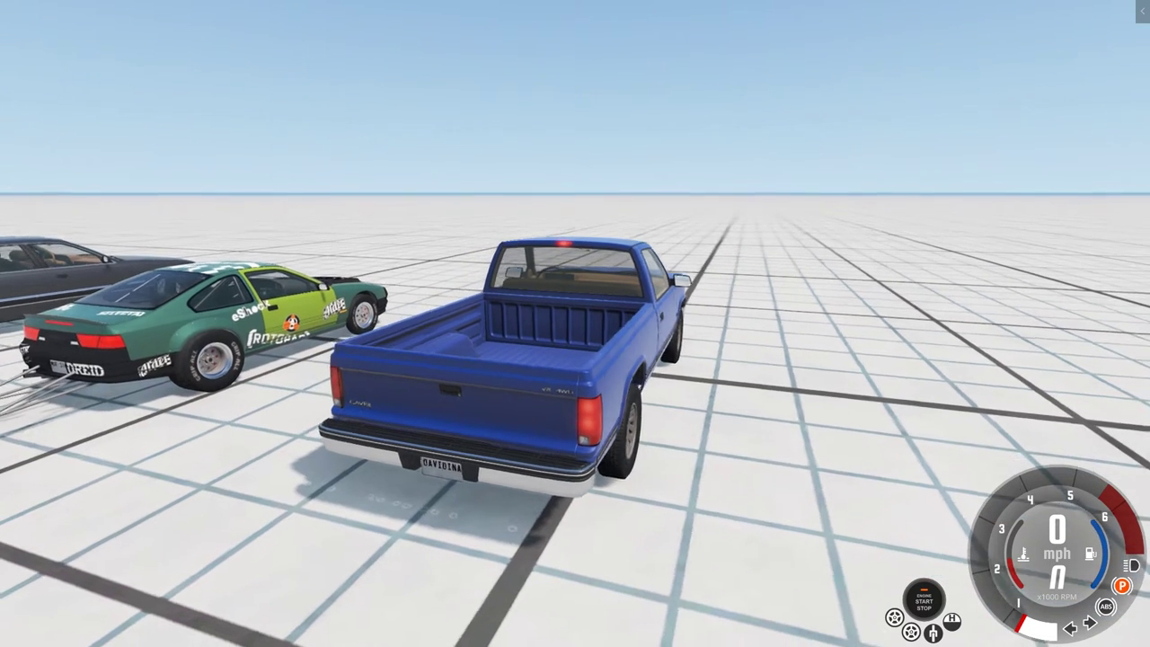
pyautogui.press('Left')
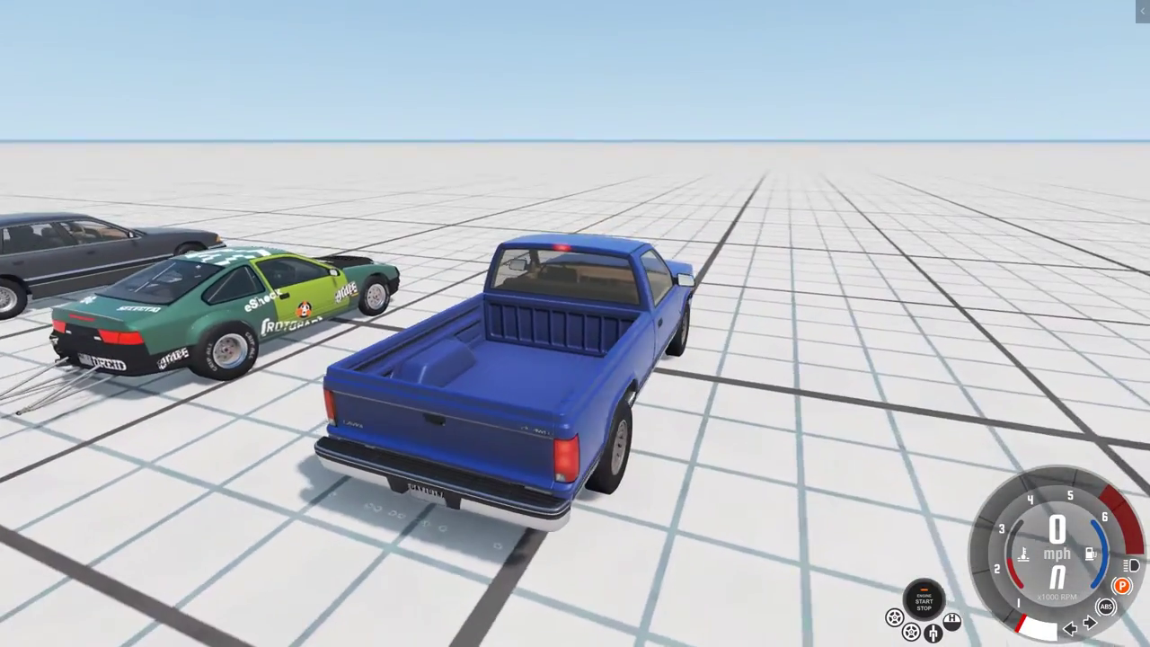
pyautogui.press('Right')
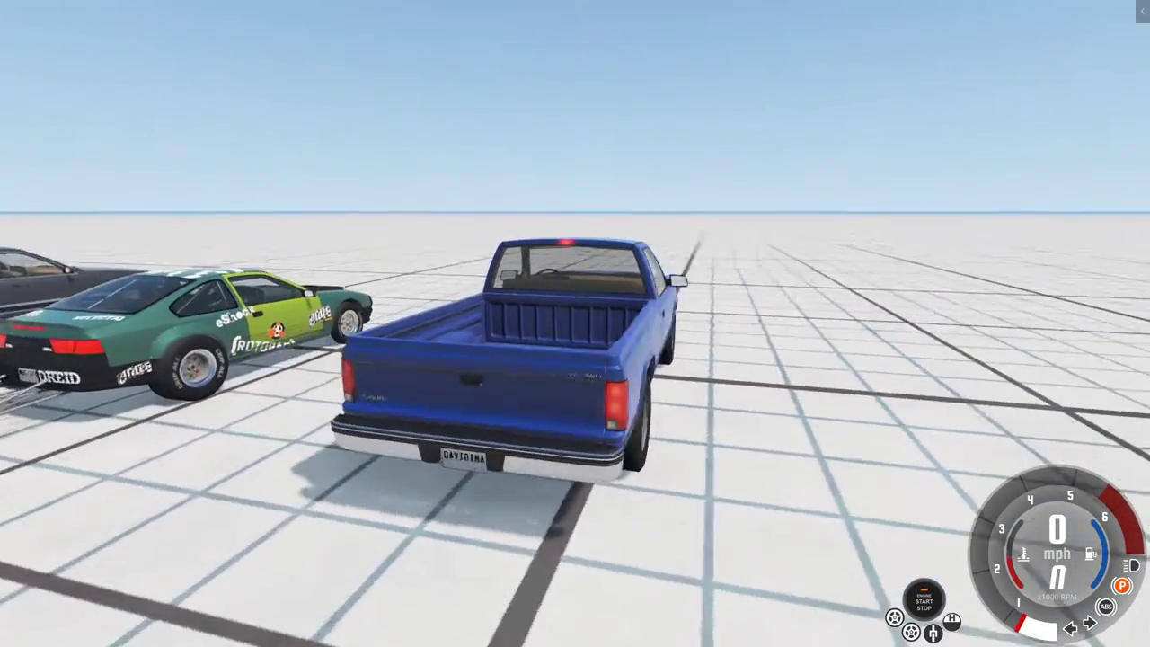
pyautogui.press('Left')
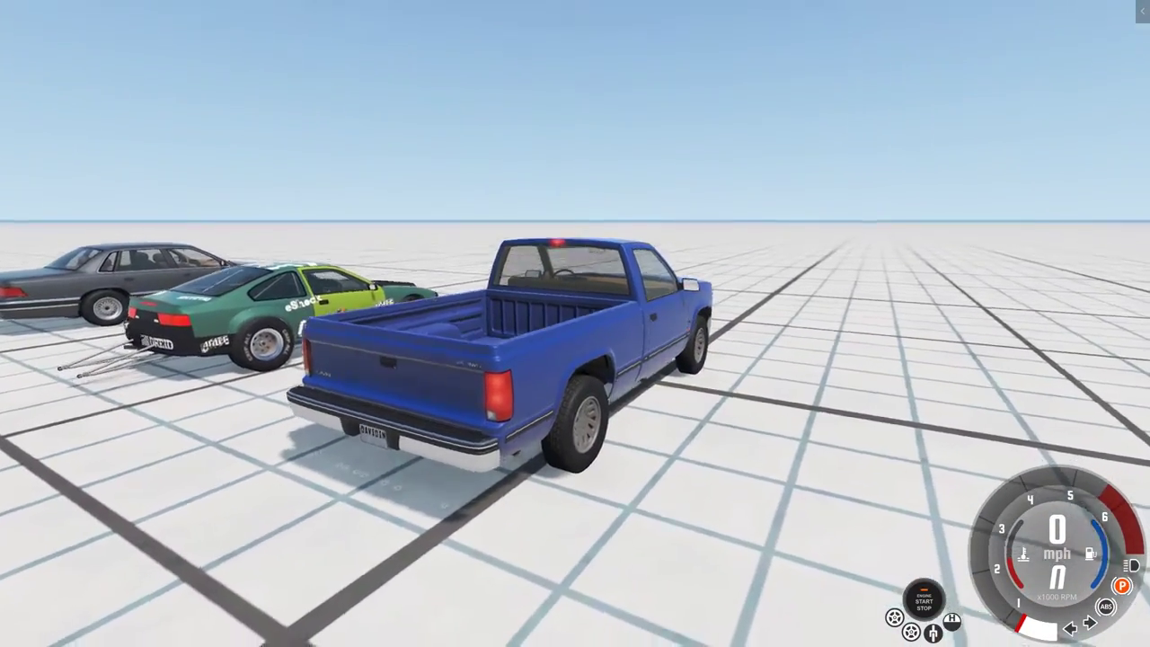
pyautogui.press('Up')
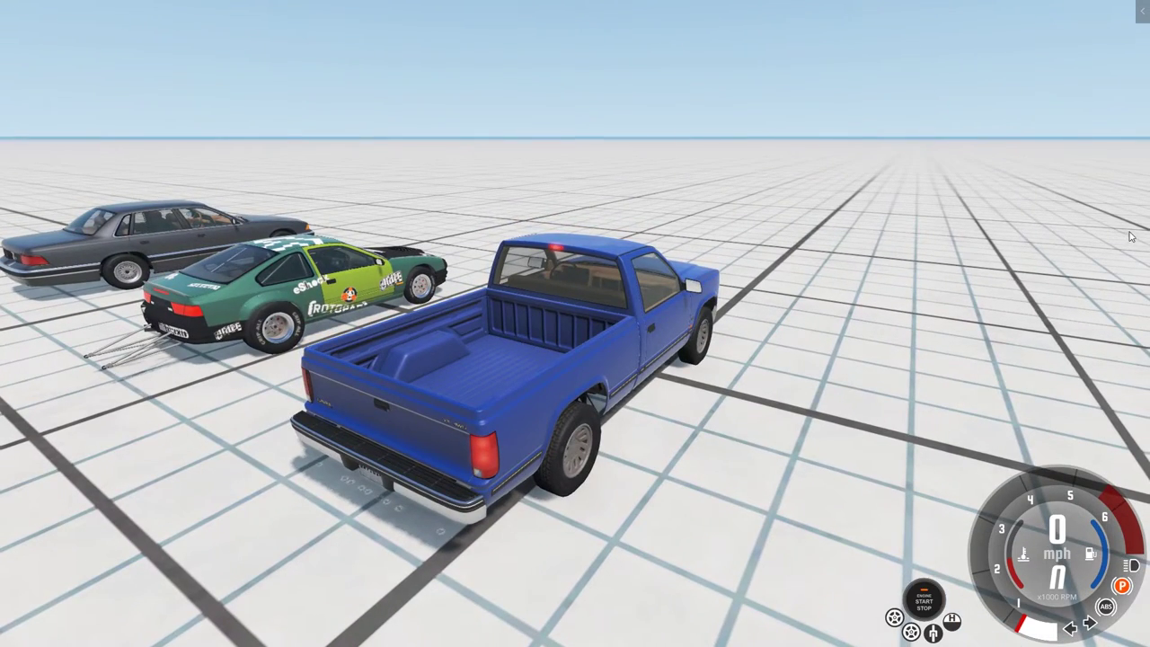
# Step: Cycle forwards and backwards through the grey sedan, the green race car and the blue pickup, finishing on the pickup
pyautogui.press('Tab')
pyautogui.press('Tab')
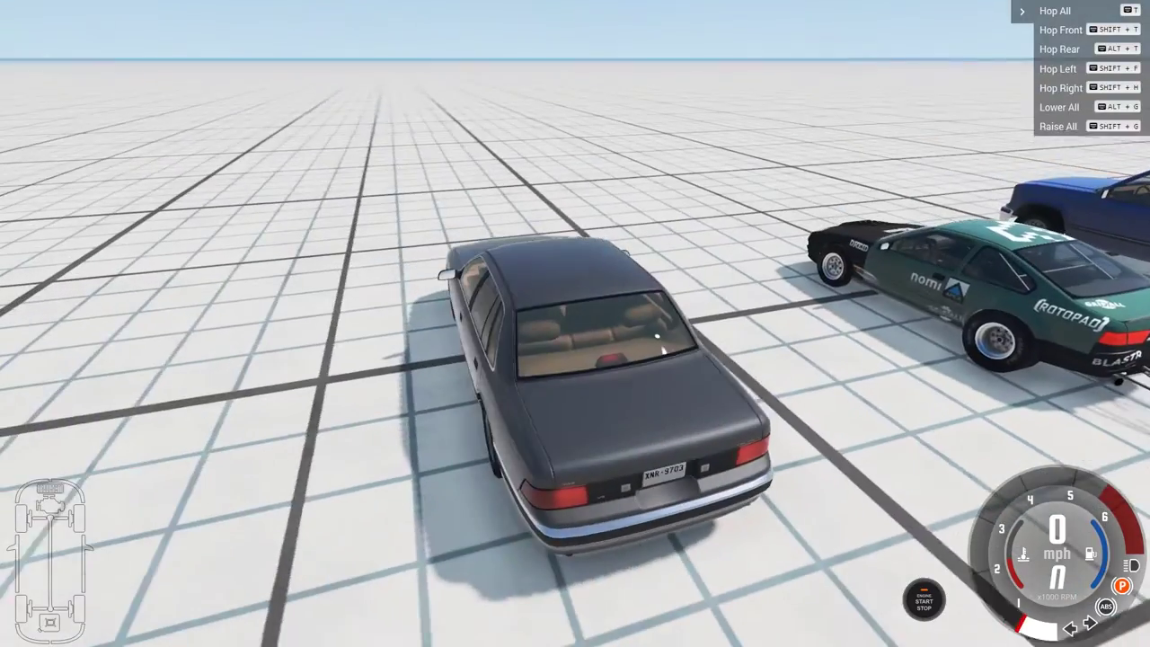
pyautogui.press('Tab')
pyautogui.press('Tab')
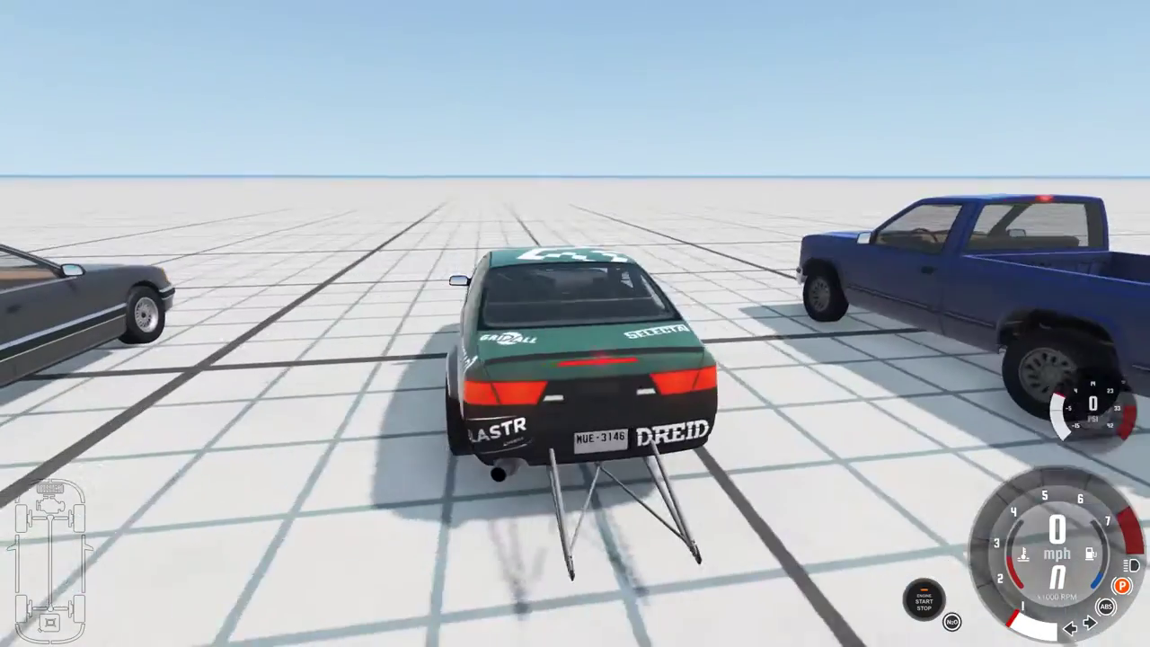
pyautogui.press('Tab')
pyautogui.press('Tab')
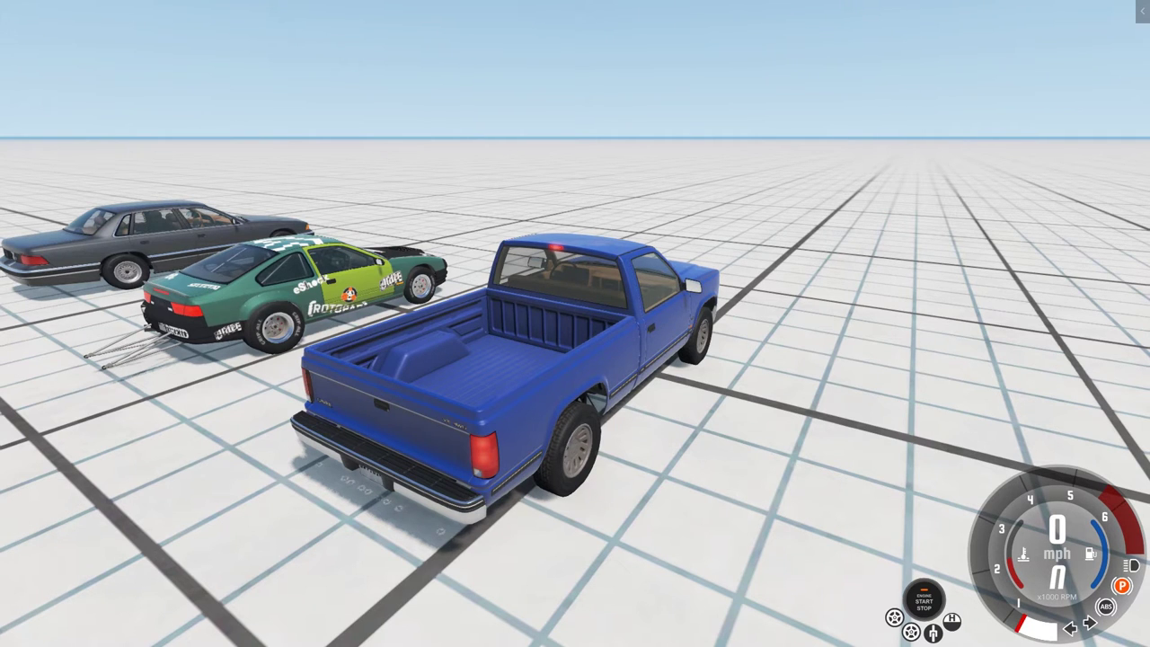
pyautogui.press('Tab')
pyautogui.press('Tab')
pyautogui.press('Tab')
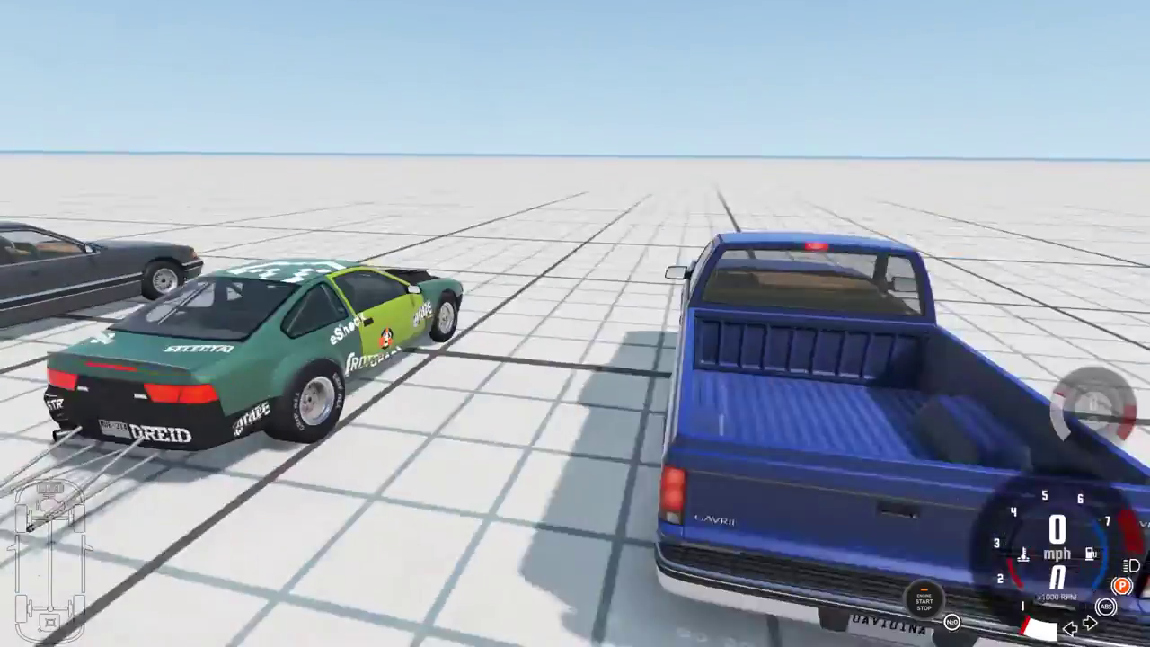
pyautogui.press('Tab')
pyautogui.press('Tab')
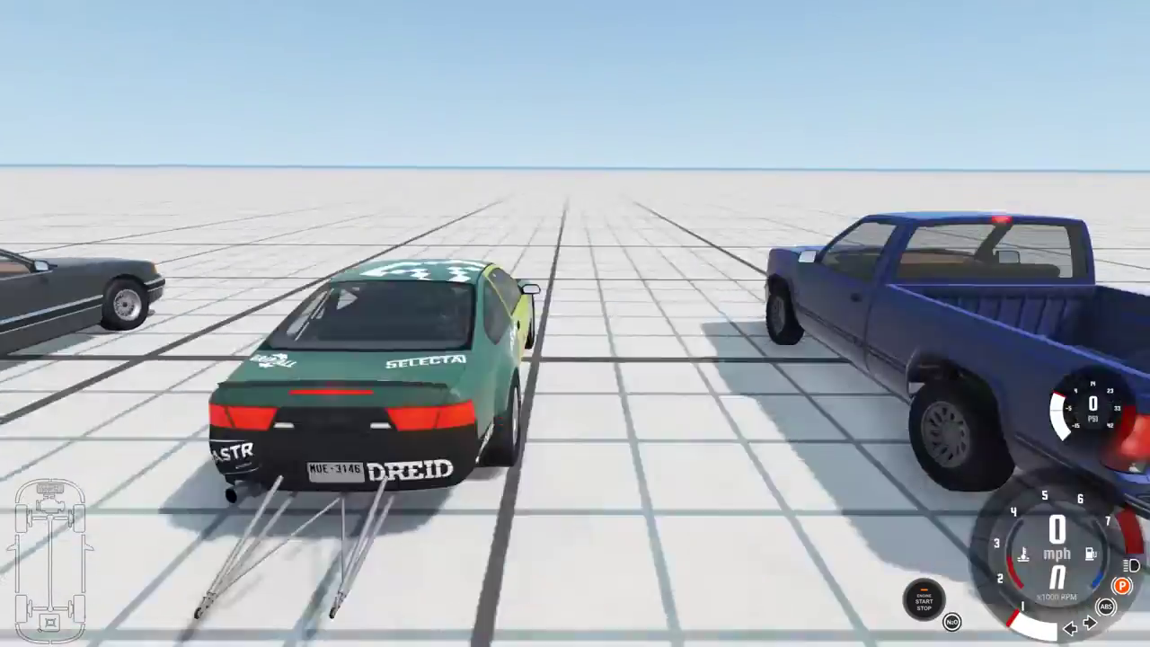
pyautogui.press('Tab')
pyautogui.hotkey('shift', 'Tab')
pyautogui.hotkey('shift', 'Tab')
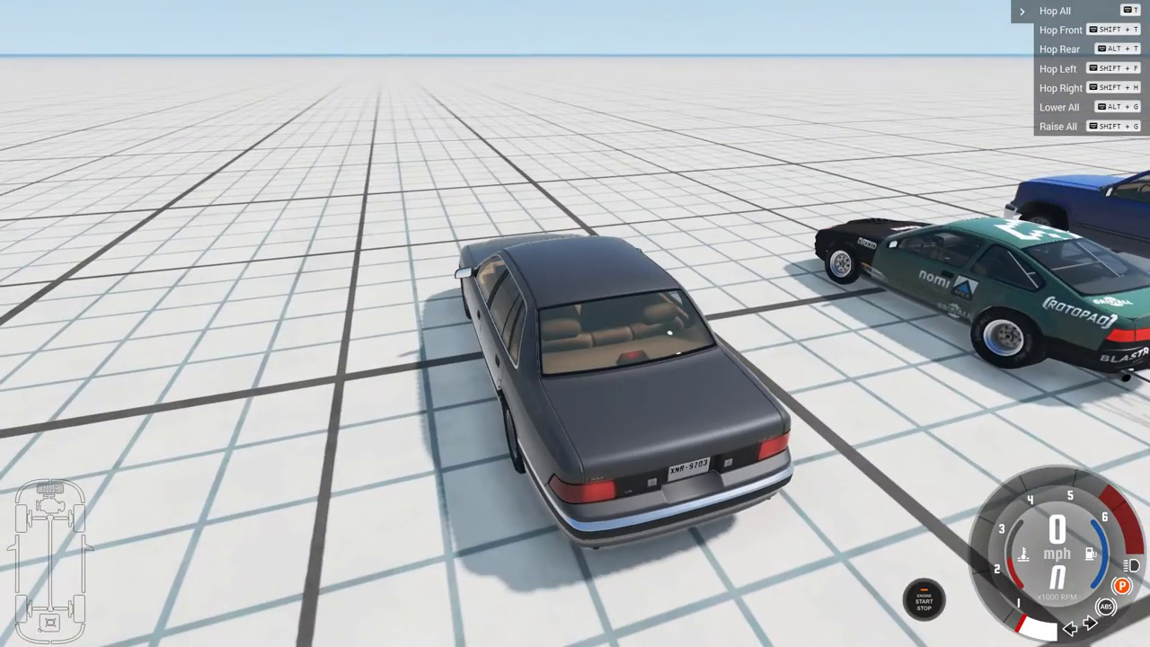
pyautogui.hotkey('shift', 'Tab')
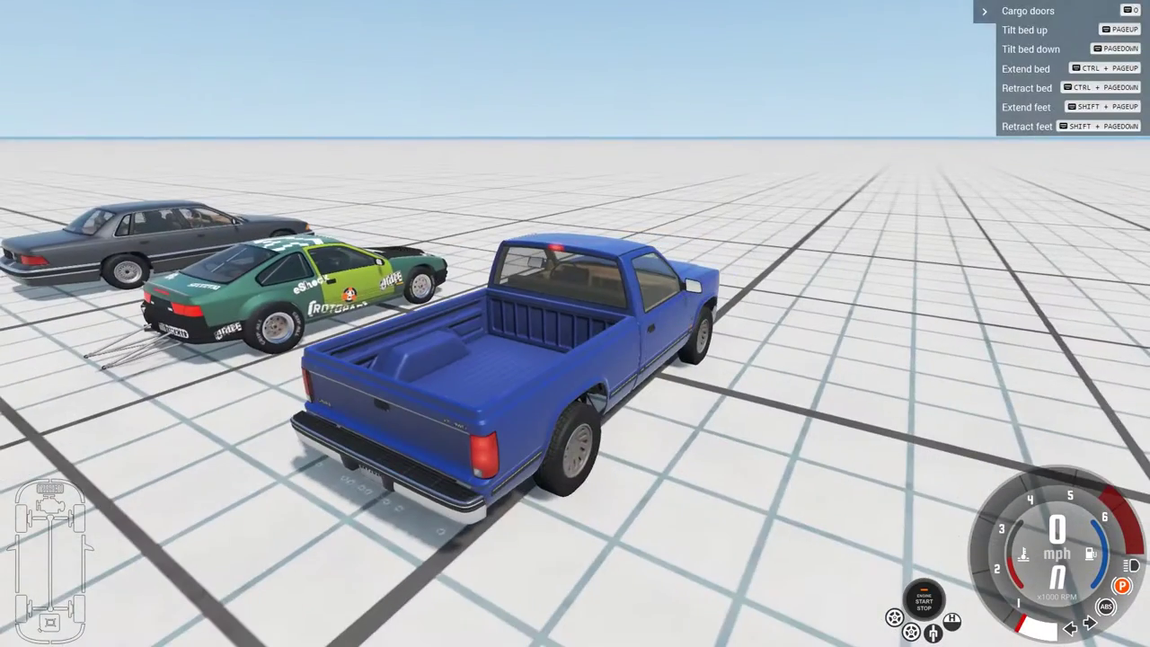
# Step: Show the radial main menu for the blue pickup and close it again
pyautogui.moveTo(1053, 255)
pyautogui.mouseDown()
pyautogui.moveTo(934, 255)
pyautogui.moveTo(1024, 235)
pyautogui.moveTo(1053, 242)
pyautogui.mouseUp()
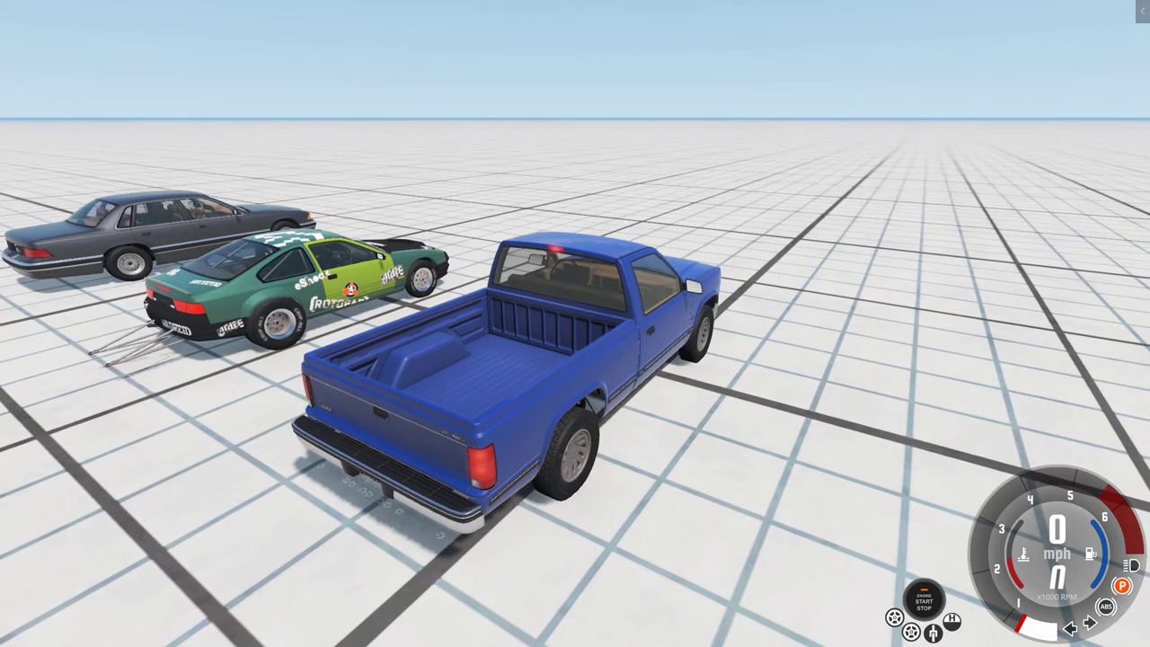
pyautogui.press('e')
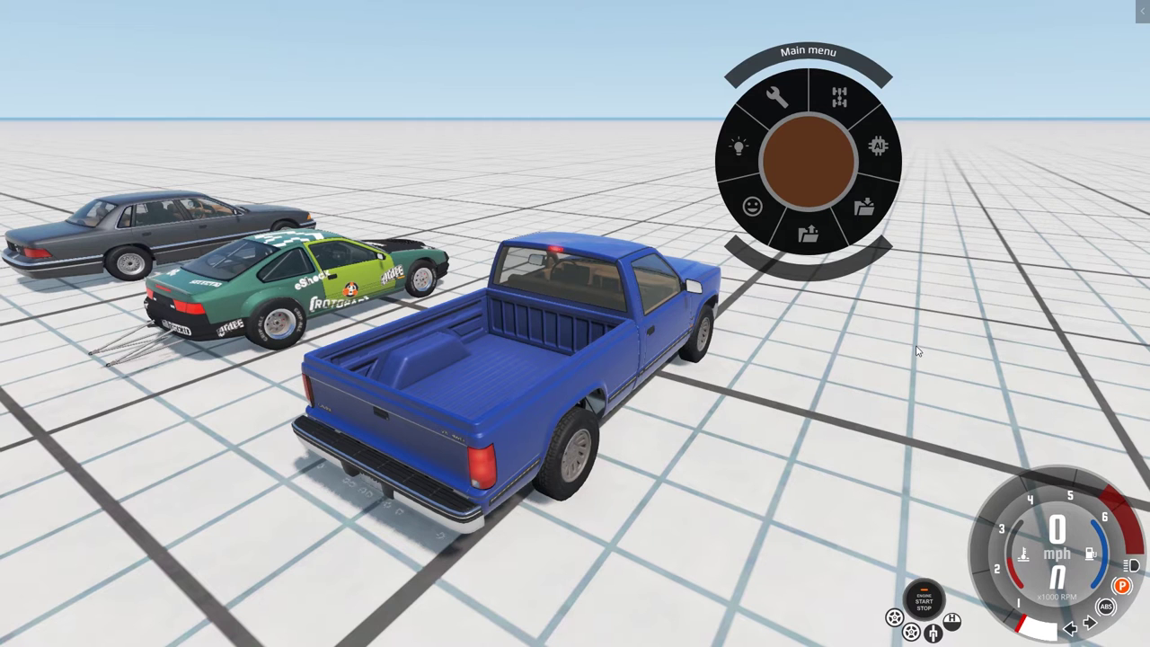
pyautogui.press('e')
pyautogui.press('e')
pyautogui.press('e')
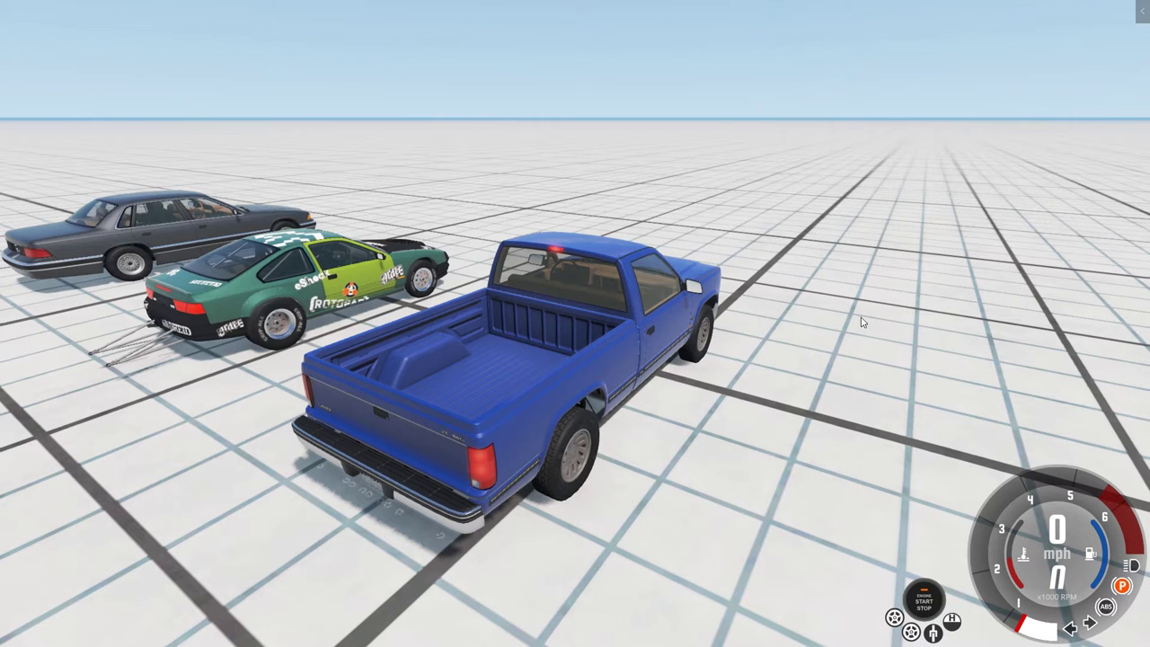
pyautogui.moveTo(860, 321); pyautogui.dragTo(894, 289)
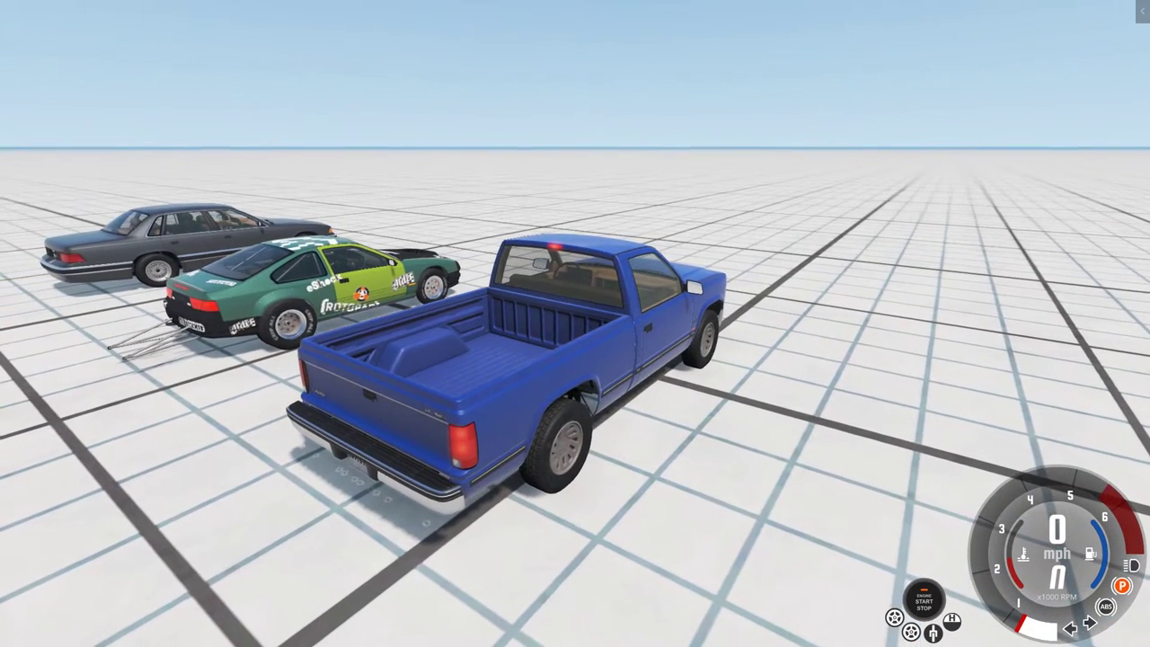
pyautogui.moveTo(1032, 336); pyautogui.dragTo(1036, 335)
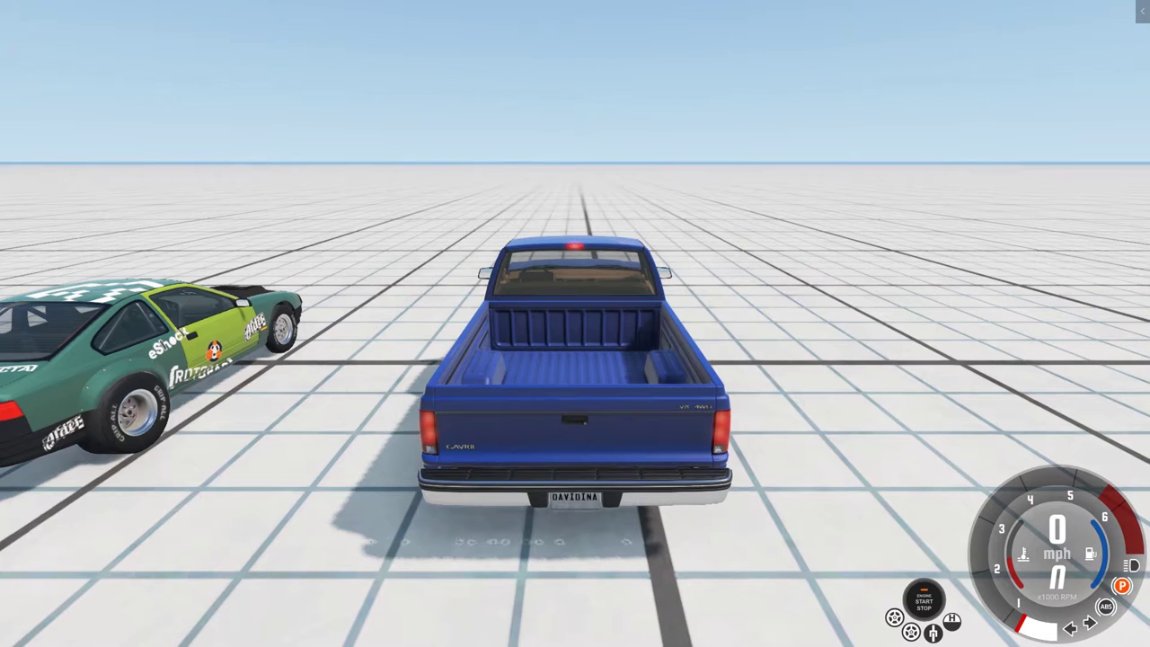
# Step: Inspect the pickup's cargo bed up close from behind, and return to a view of the whole truck
pyautogui.press('KP_1')
pyautogui.scroll(5, 575, 324)
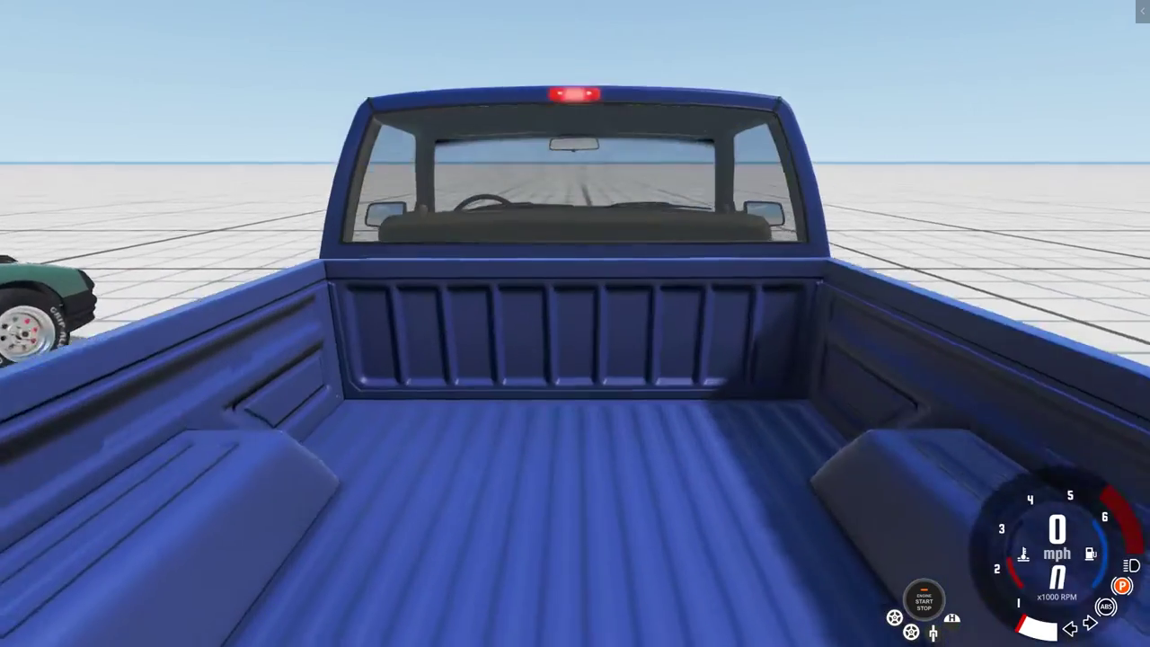
pyautogui.scroll(-10, 575, 359)
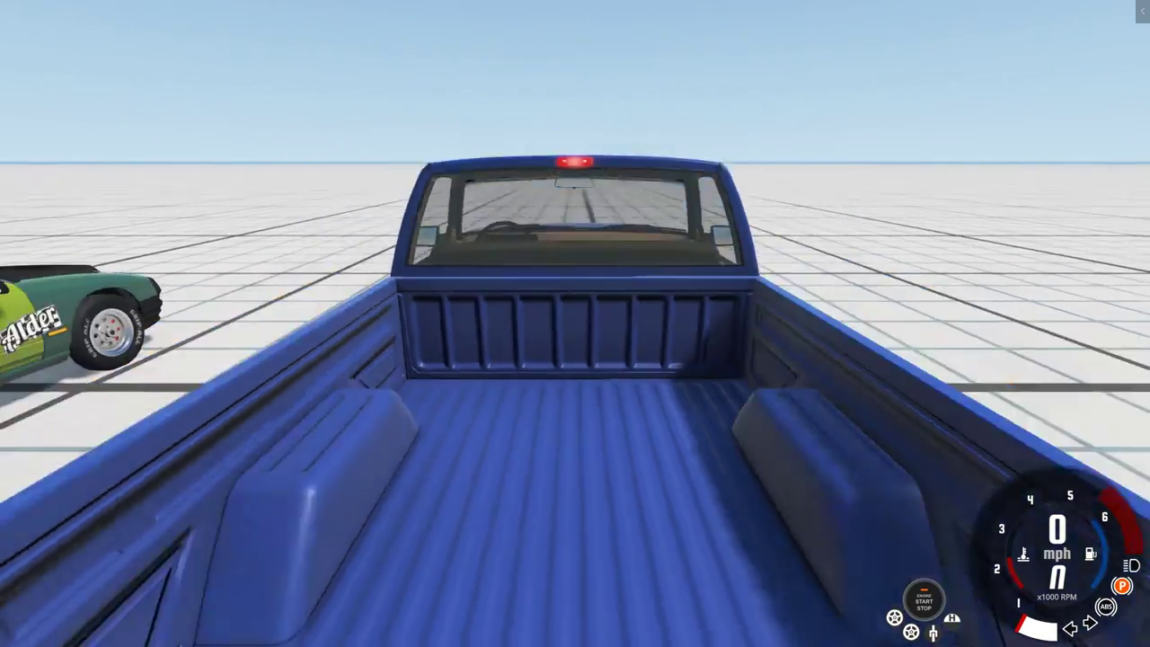
pyautogui.scroll(5, 575, 359)
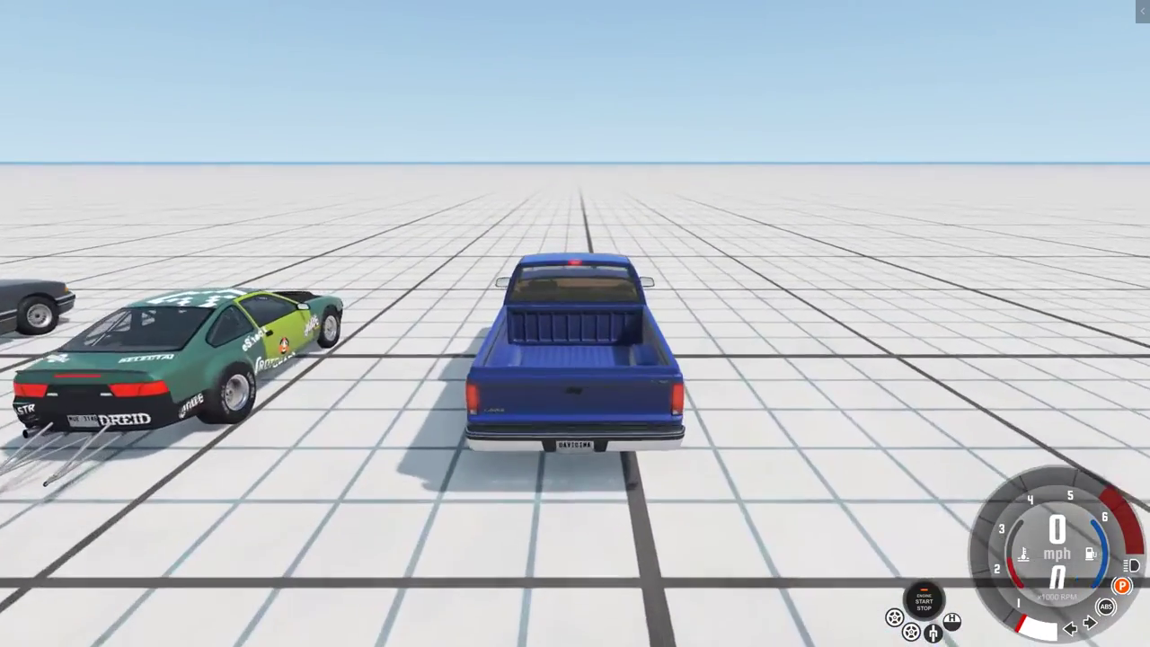
pyautogui.scroll(-1, 575, 359)
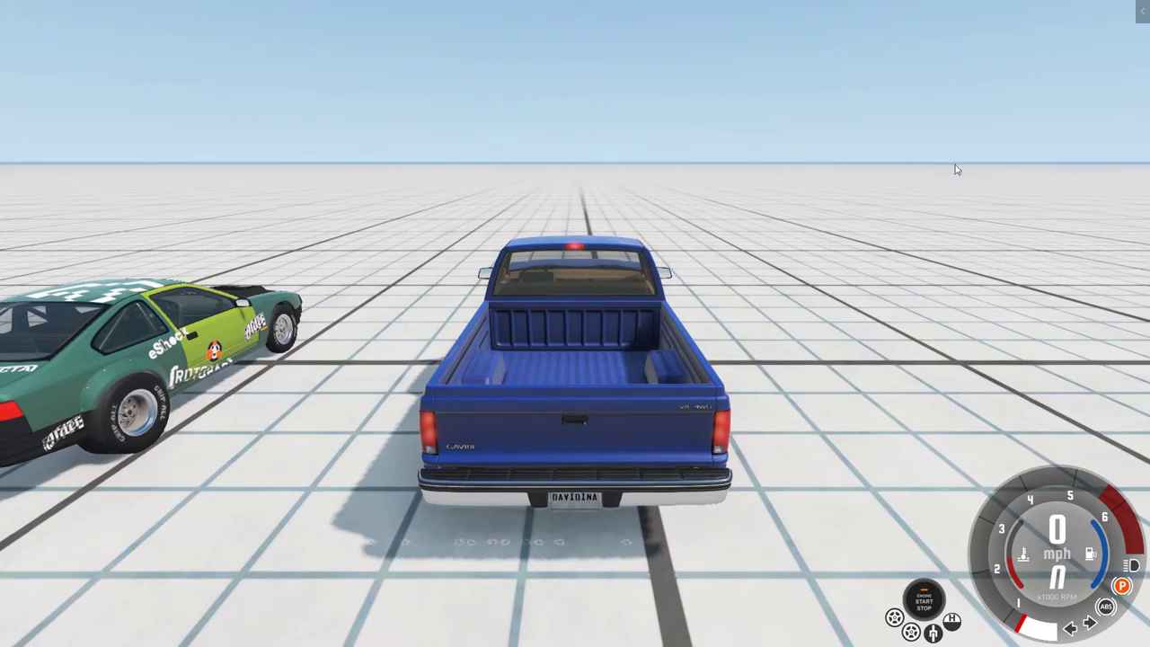
pyautogui.moveTo(861, 220); pyautogui.dragTo(805, 200)
pyautogui.moveTo(827, 158); pyautogui.dragTo(811, 175)
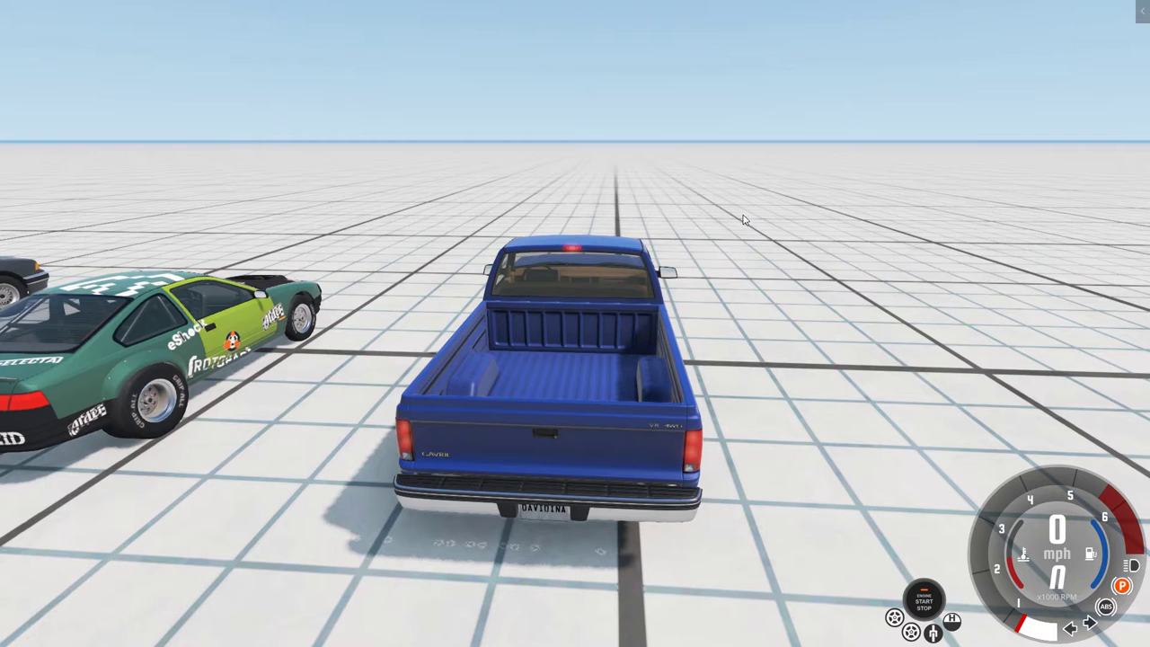
# Step: Look up the General key bindings in the control options, and return to the game
pyautogui.press('Escape')
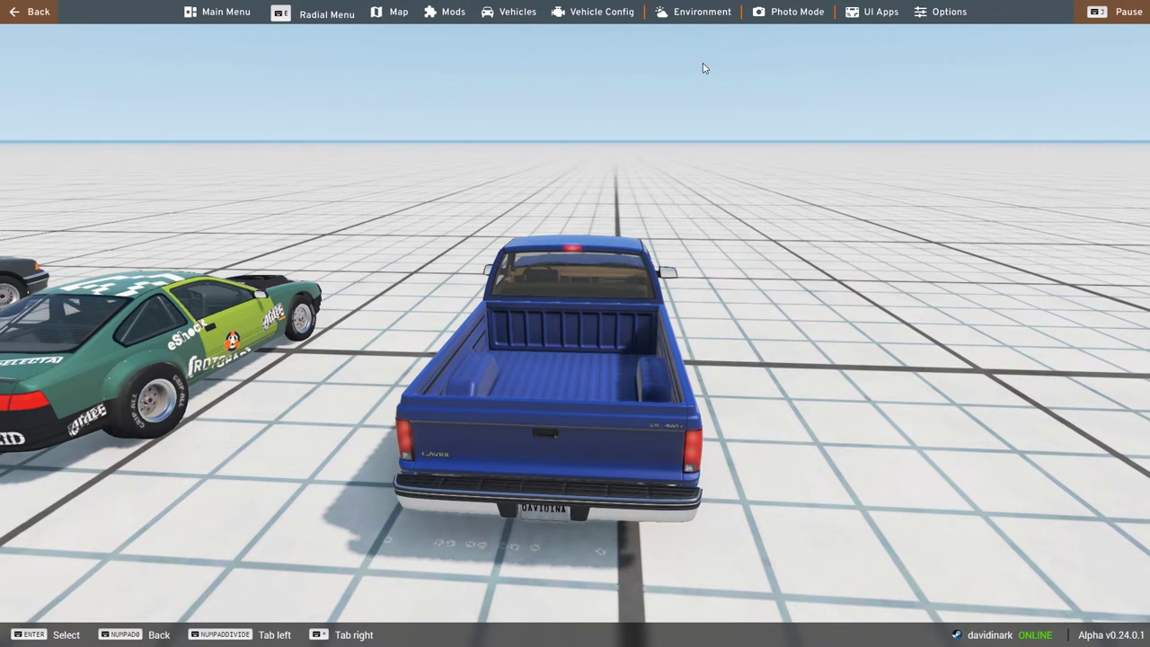
pyautogui.click(949, 15)
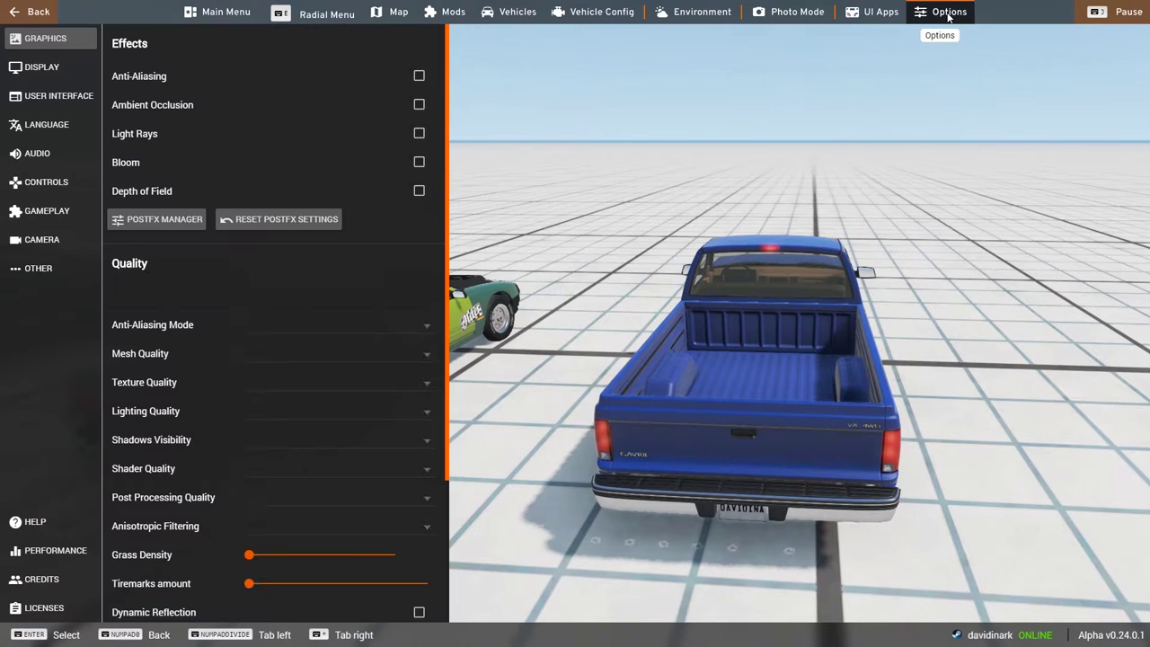
pyautogui.click(45, 186)
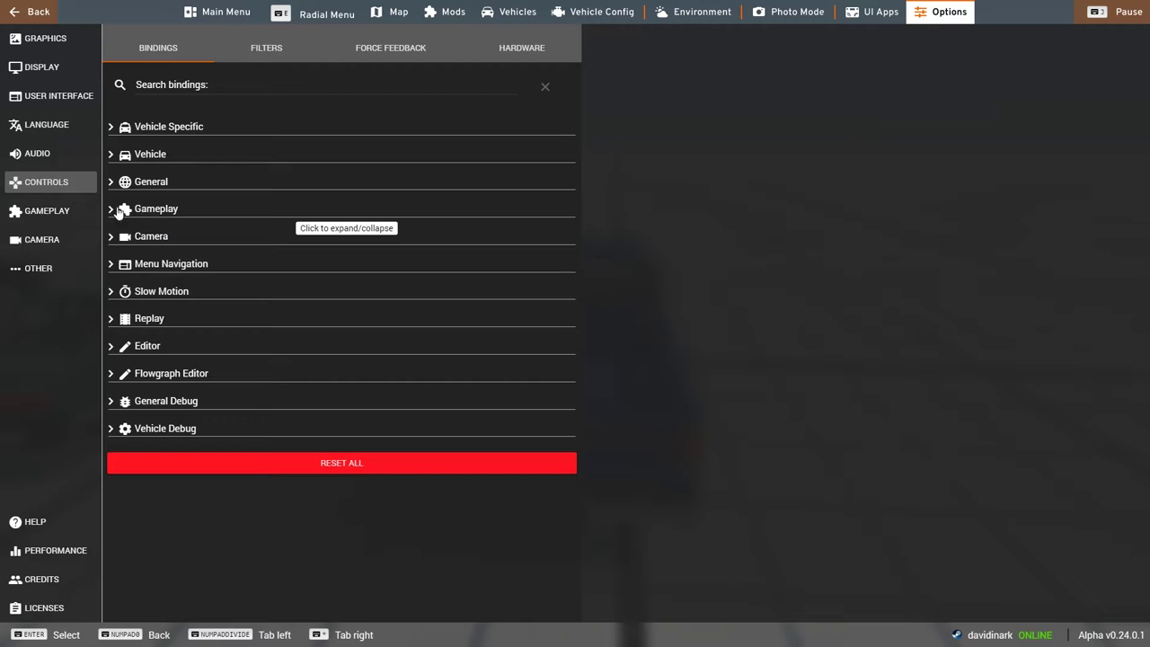
pyautogui.click(111, 183)
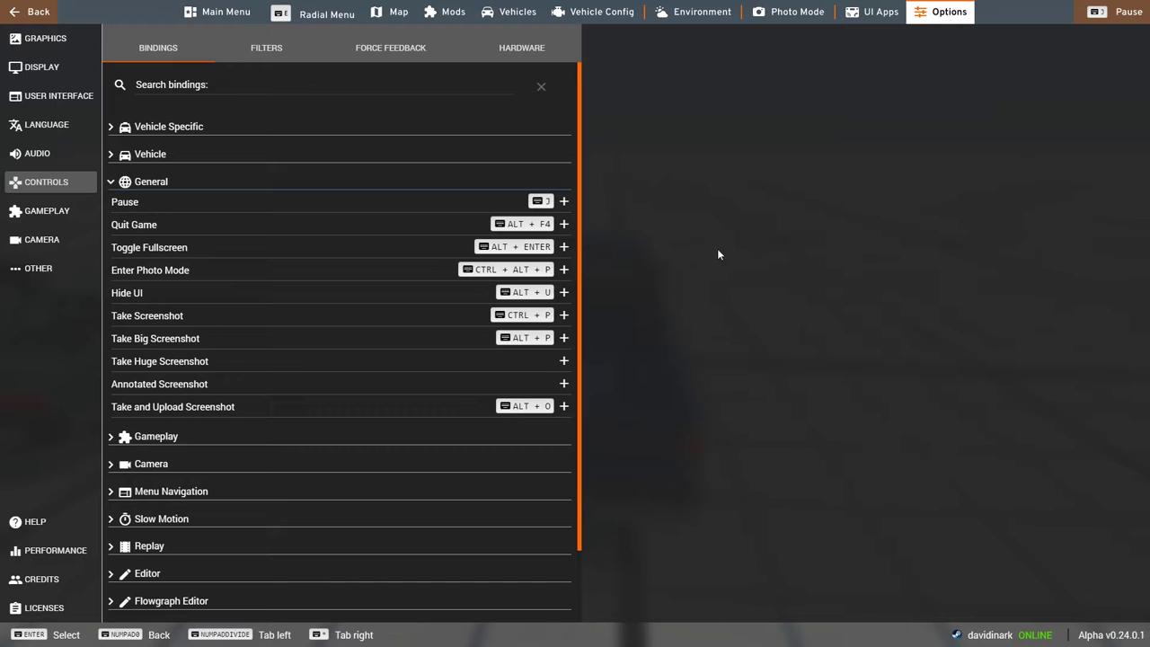
pyautogui.press('Escape')
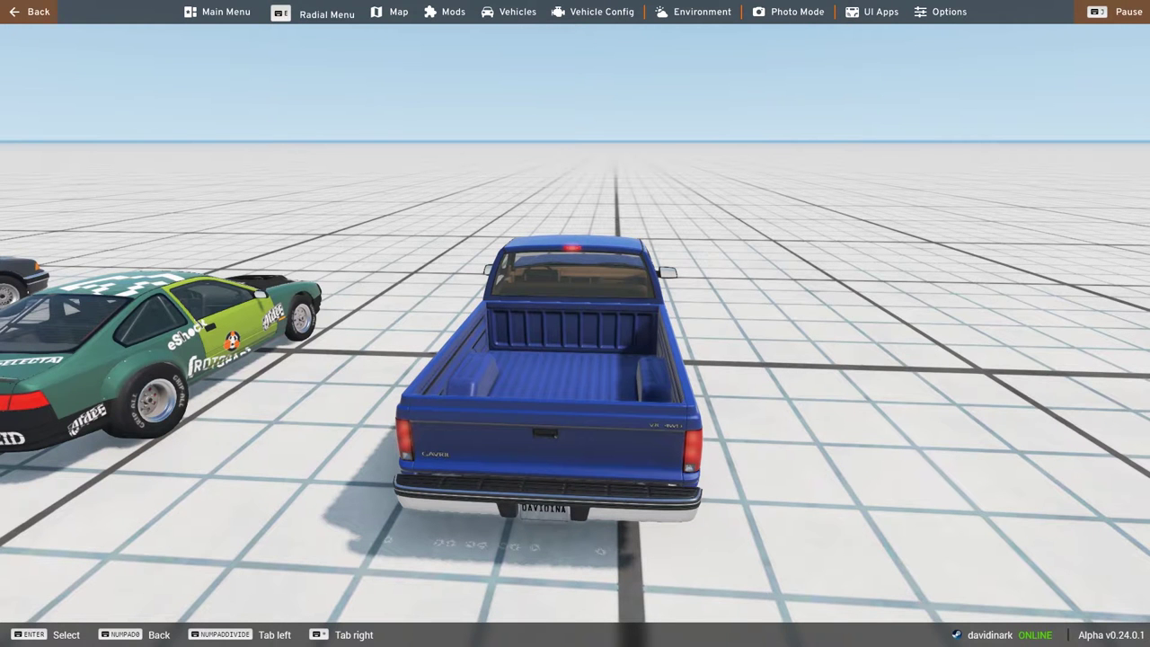
pyautogui.press('Escape')
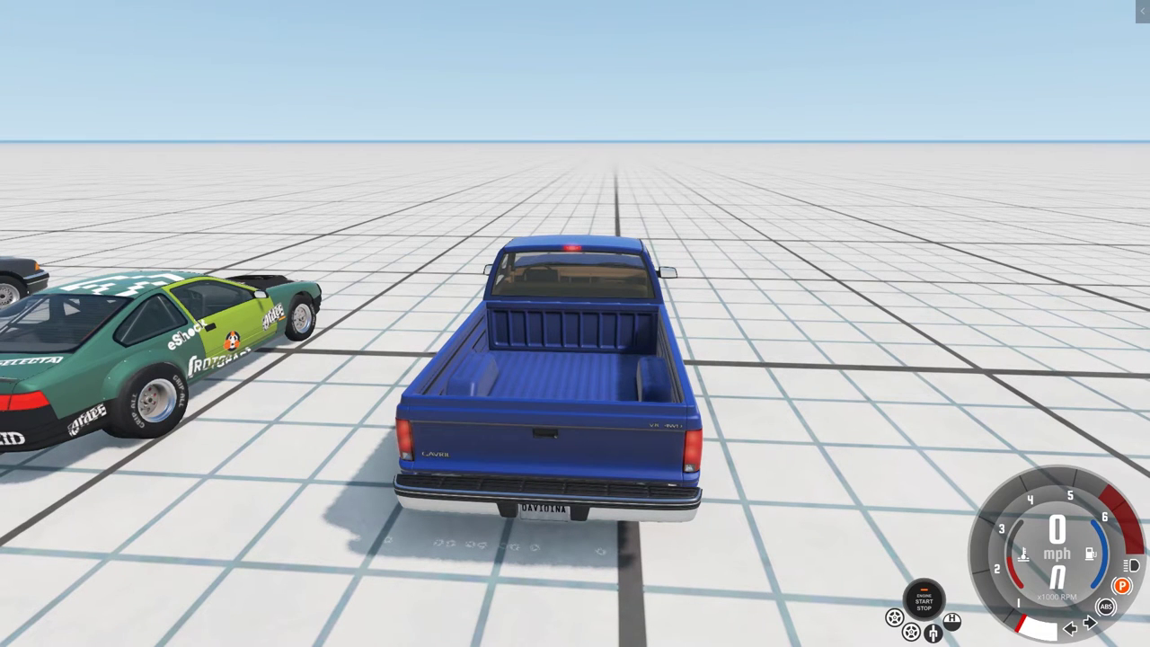
# Step: Enter Photo Mode and move the free camera around the parked vehicles to a rear three-quarter view of the blue pickup
pyautogui.hotkey('shift', 'p')
pyautogui.moveTo(748, 201); pyautogui.dragTo(395, 200)
pyautogui.press('d')
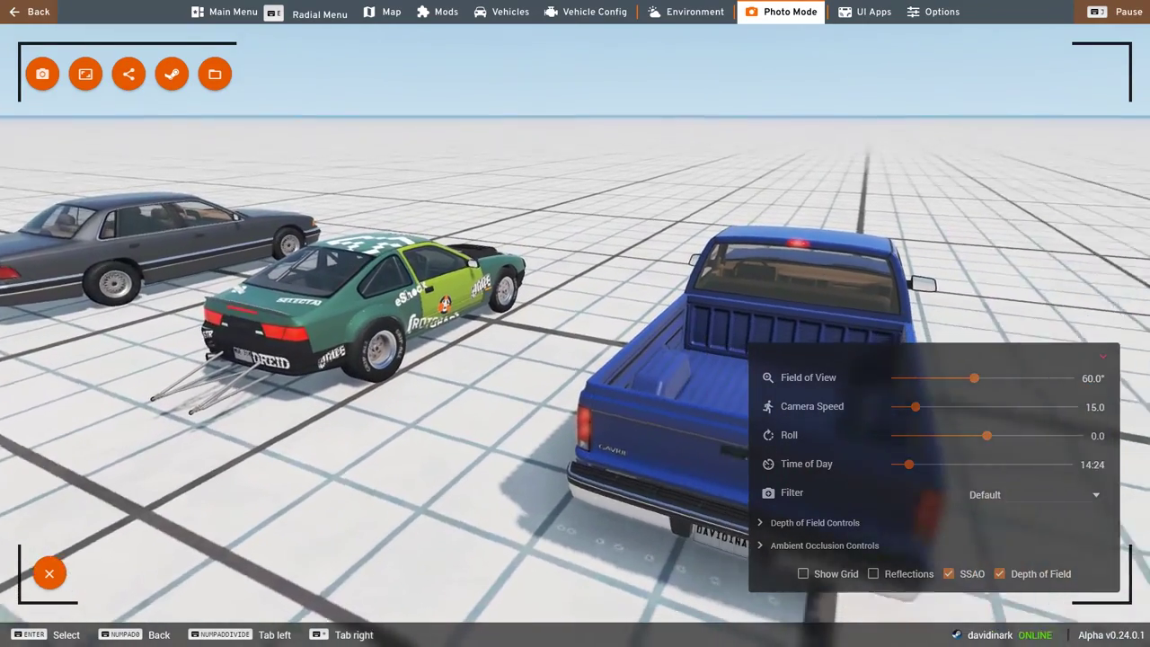
pyautogui.press('a')
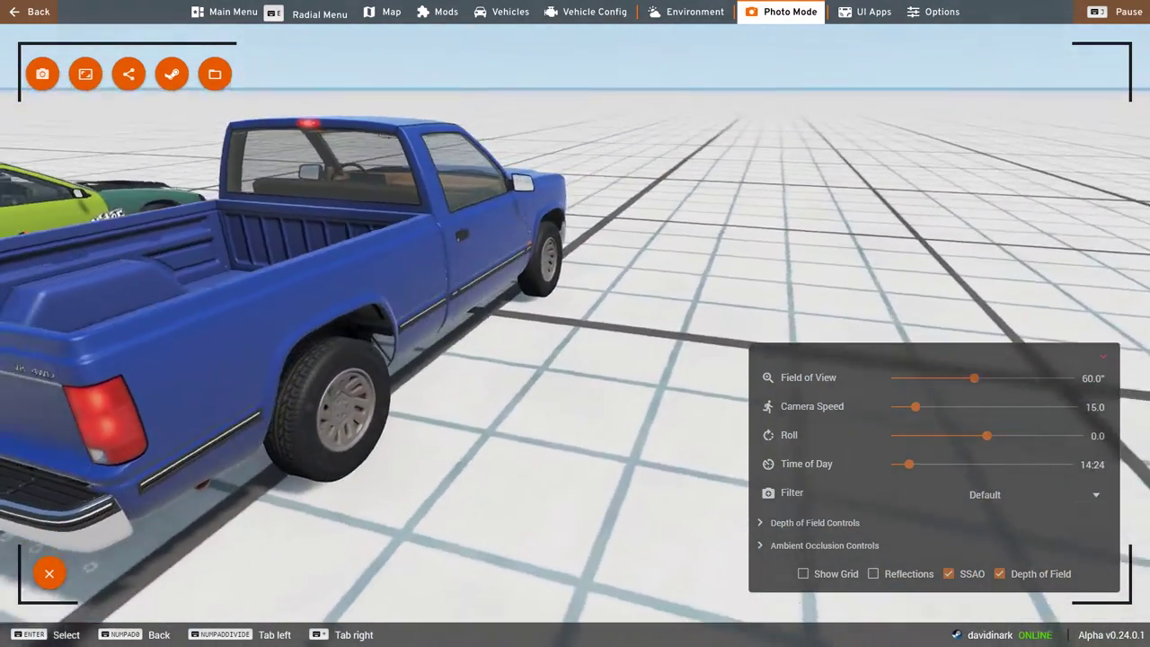
pyautogui.press('d')
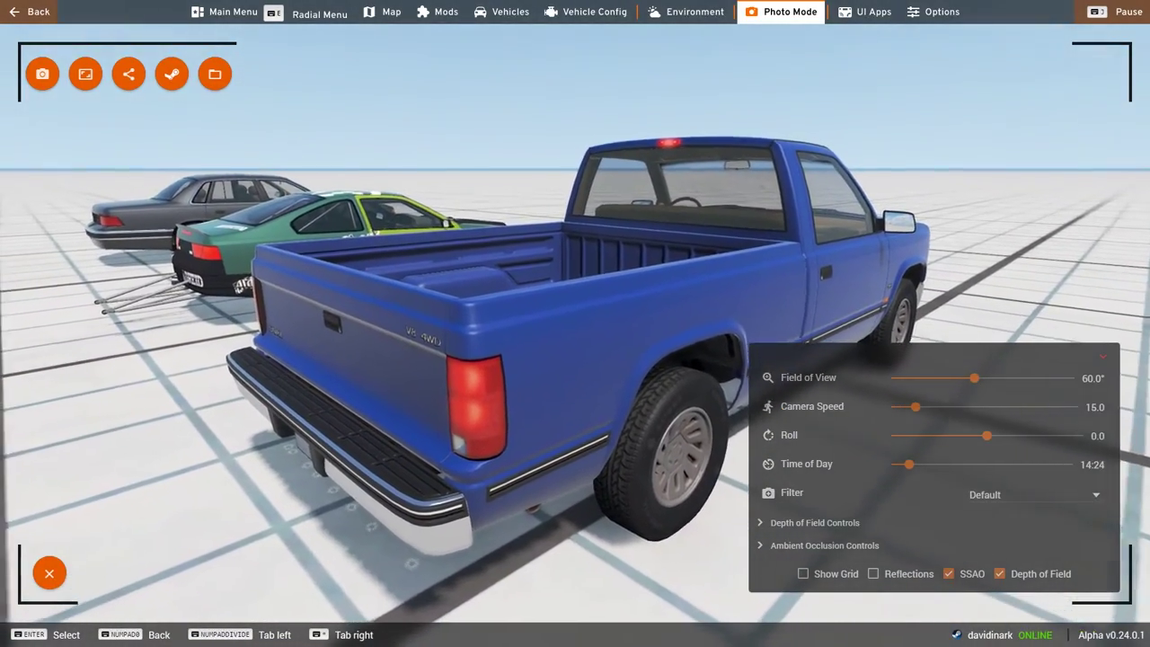
# Step: Set the photo camera's field of view to 73.7°, its speed to 24.5 and its roll to -14.7
pyautogui.moveTo(974, 378); pyautogui.dragTo(997, 388)
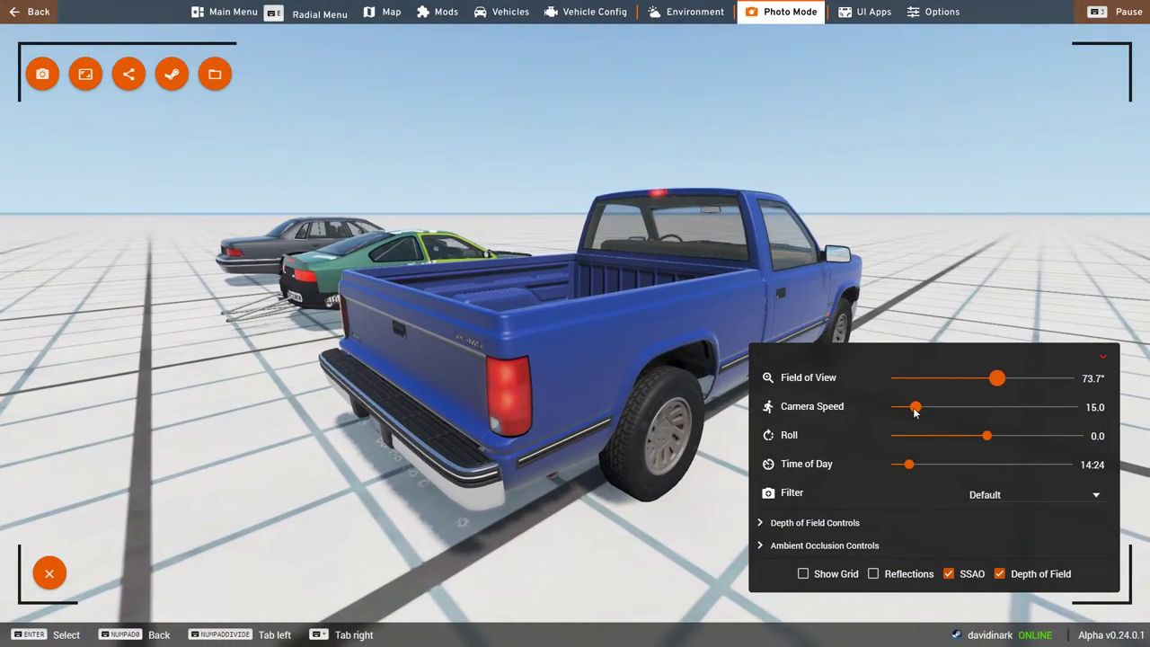
pyautogui.moveTo(939, 410); pyautogui.dragTo(989, 409)
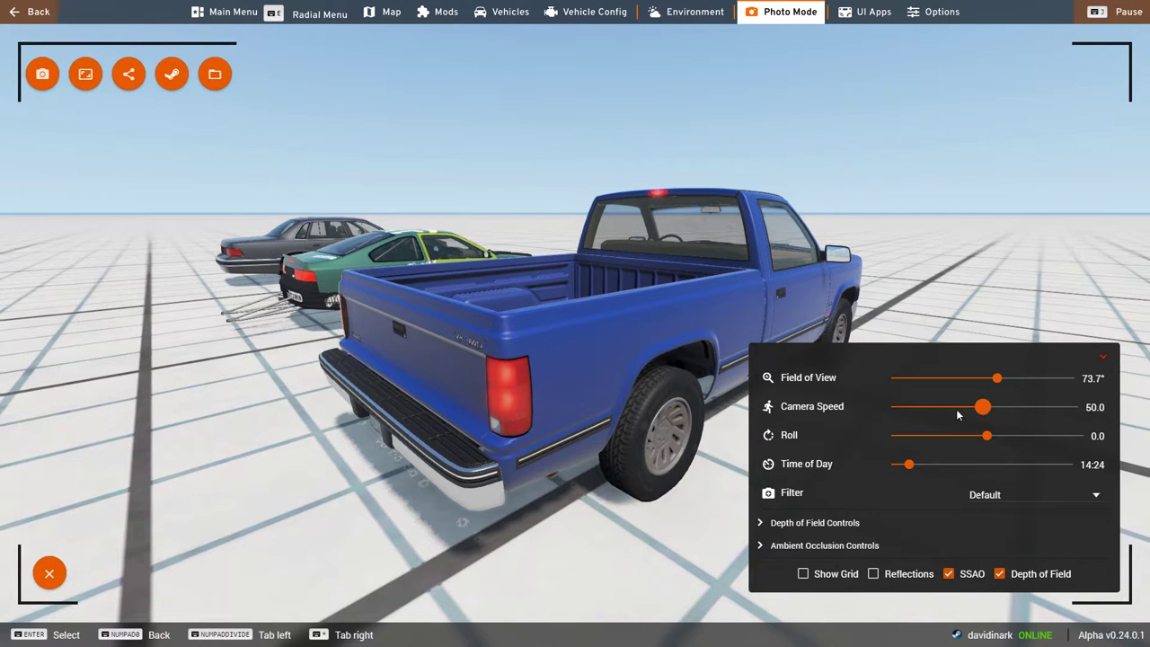
pyautogui.moveTo(958, 414); pyautogui.dragTo(923, 415)
pyautogui.moveTo(987, 436); pyautogui.dragTo(968, 436)
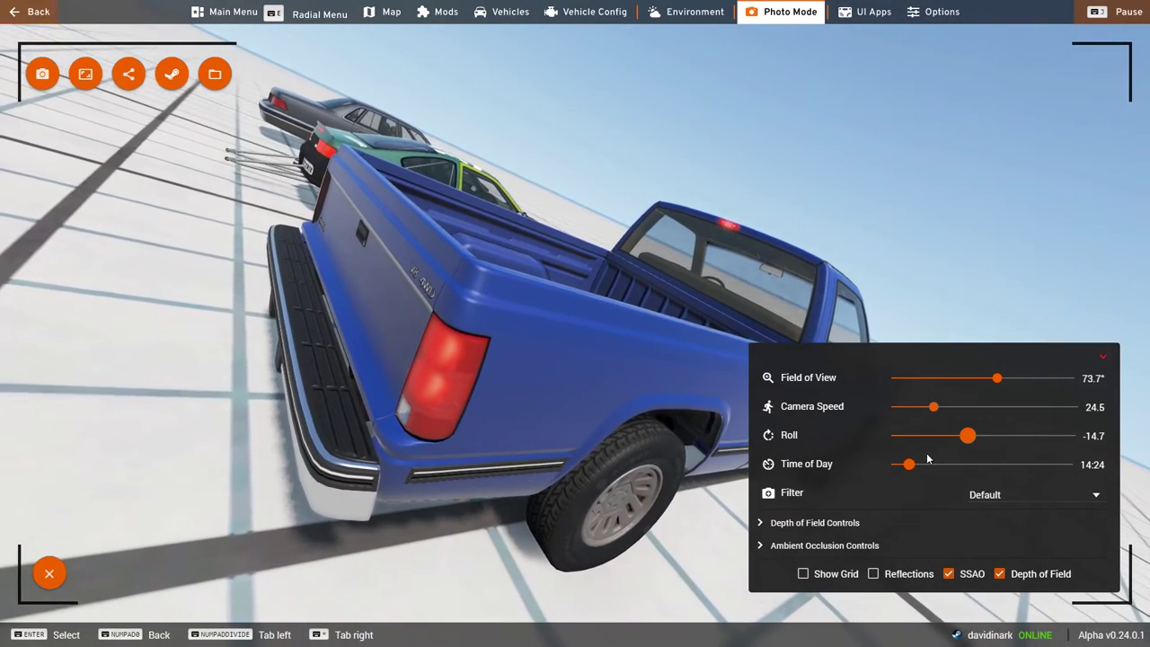
# Step: Set the time of day to 17:52 and take a photo of the scene
pyautogui.moveTo(909, 465); pyautogui.dragTo(936, 479)
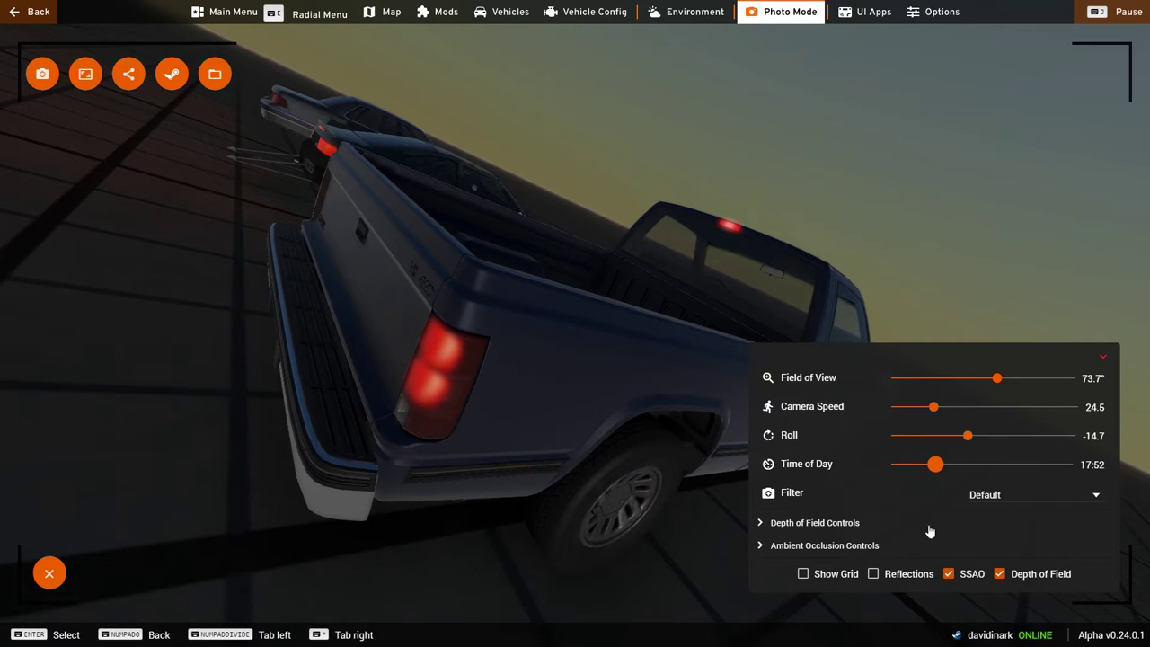
pyautogui.click(43, 75)
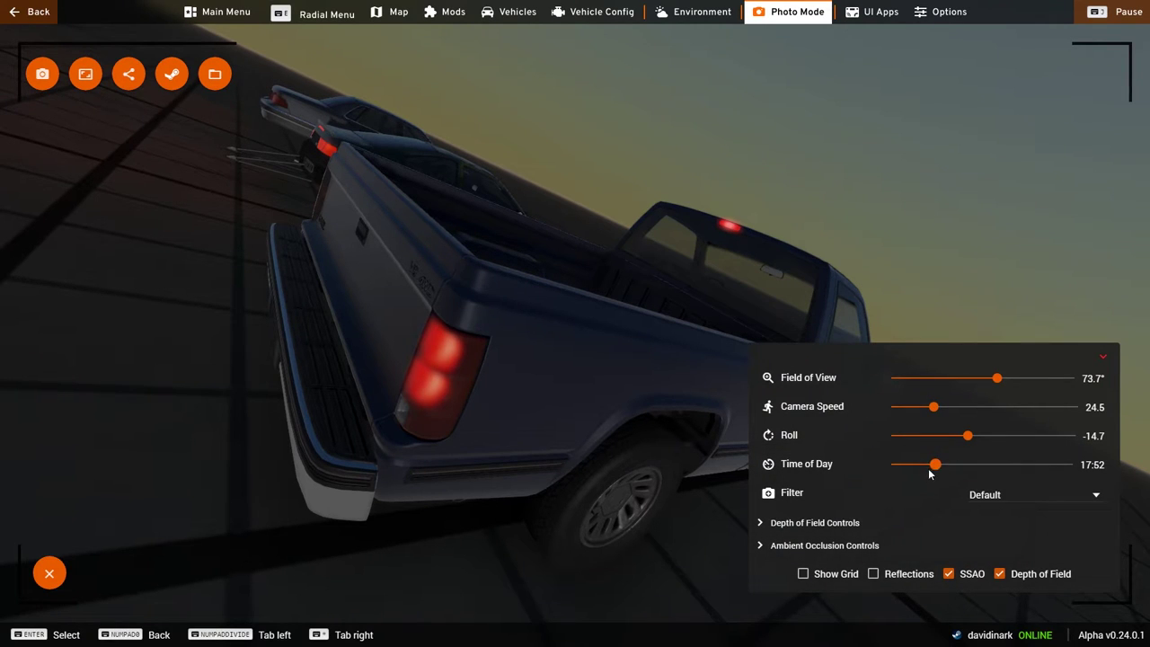
# Step: Set the time of day to 14:42 and leave Photo Mode
pyautogui.moveTo(929, 473); pyautogui.dragTo(912, 475)
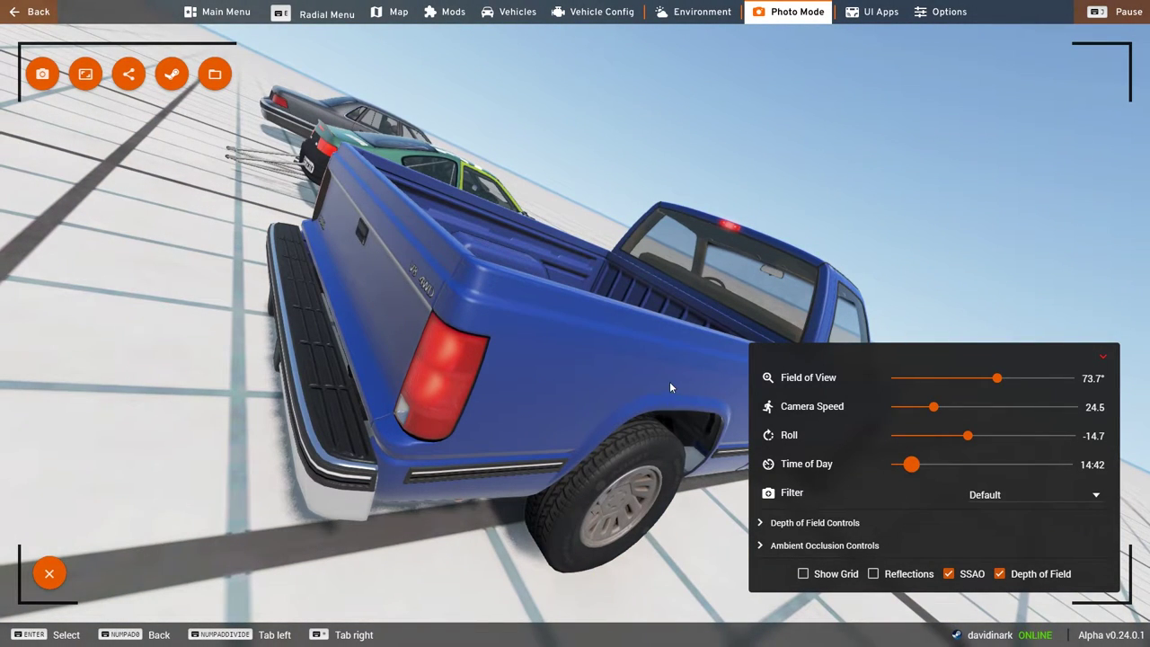
pyautogui.press('Escape')
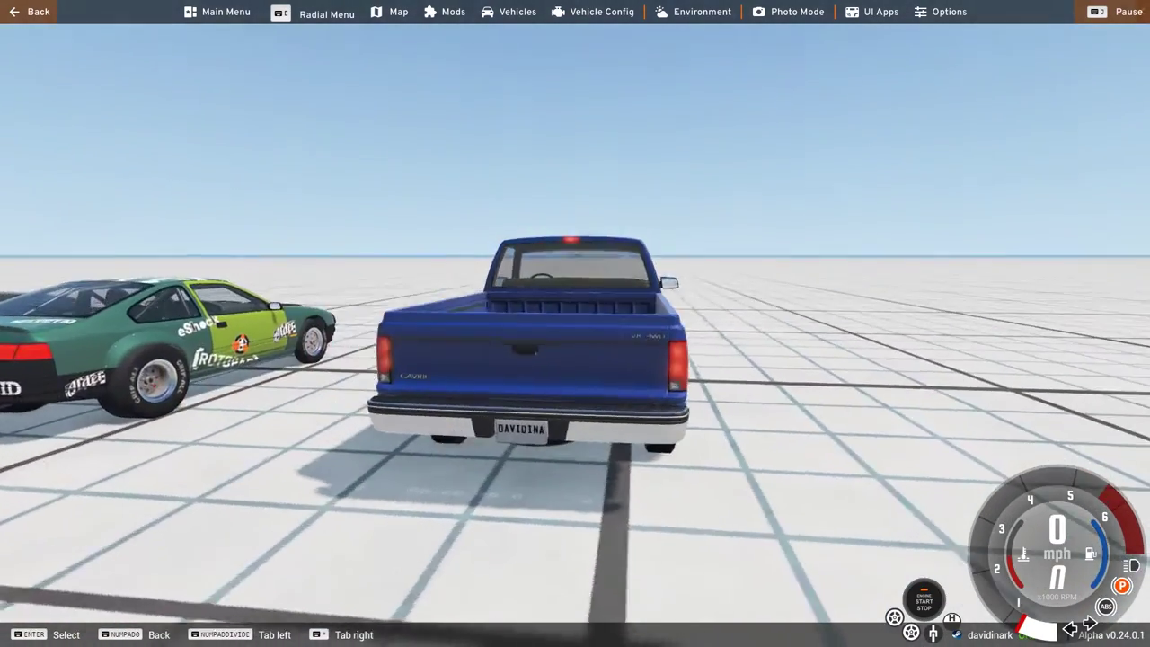
pyautogui.press('Escape')
pyautogui.press('Escape')
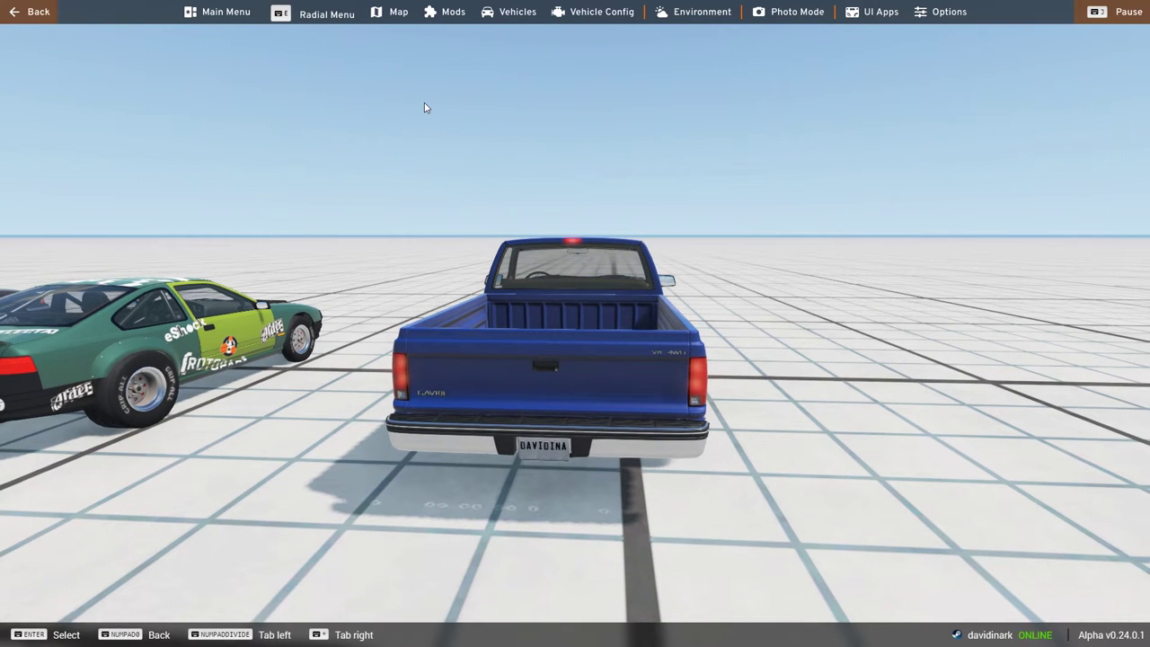
# Step: Check the General key bindings for hiding the interface and taking screenshots, and return to the game
pyautogui.click(926, 16)
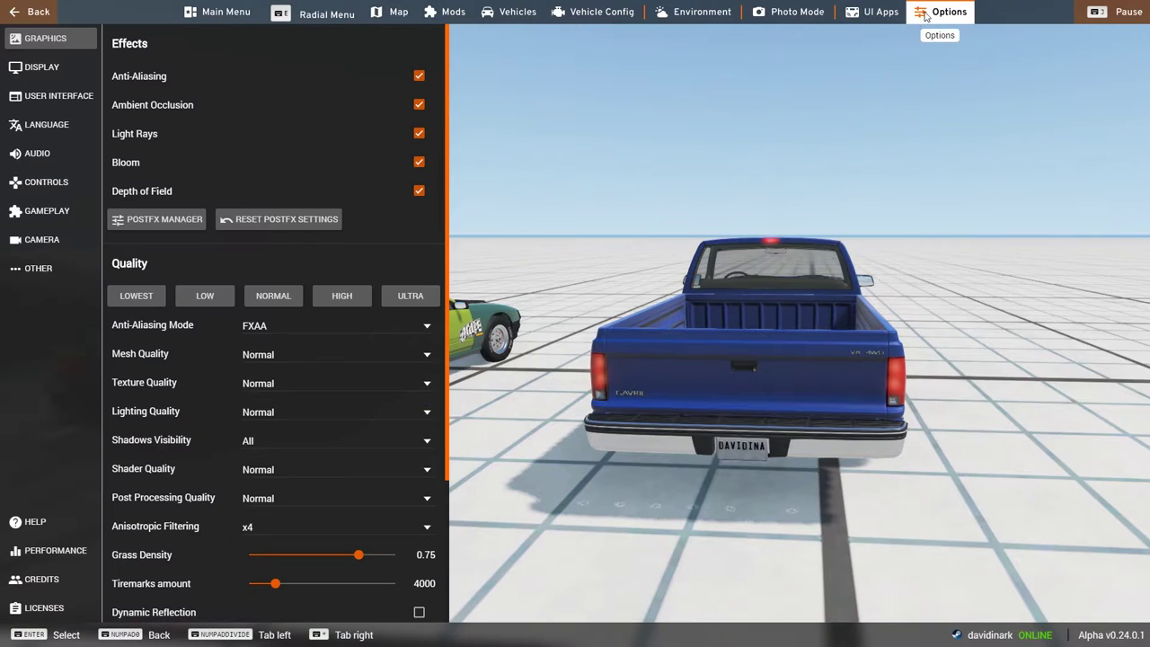
pyautogui.click(50, 187)
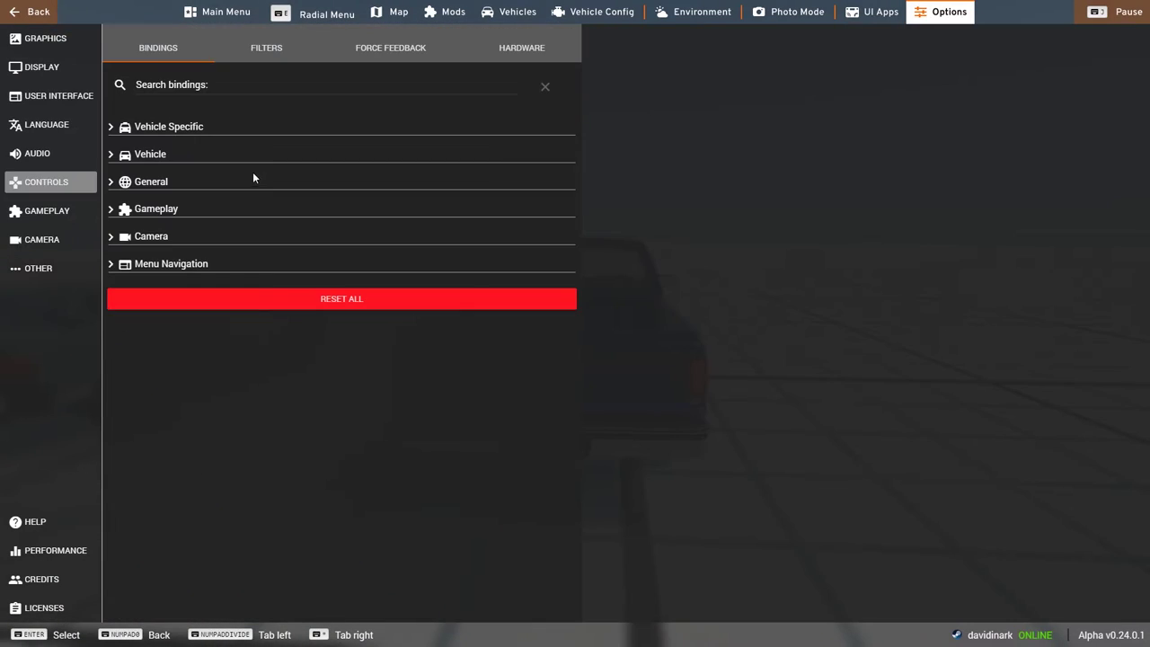
pyautogui.click(109, 183)
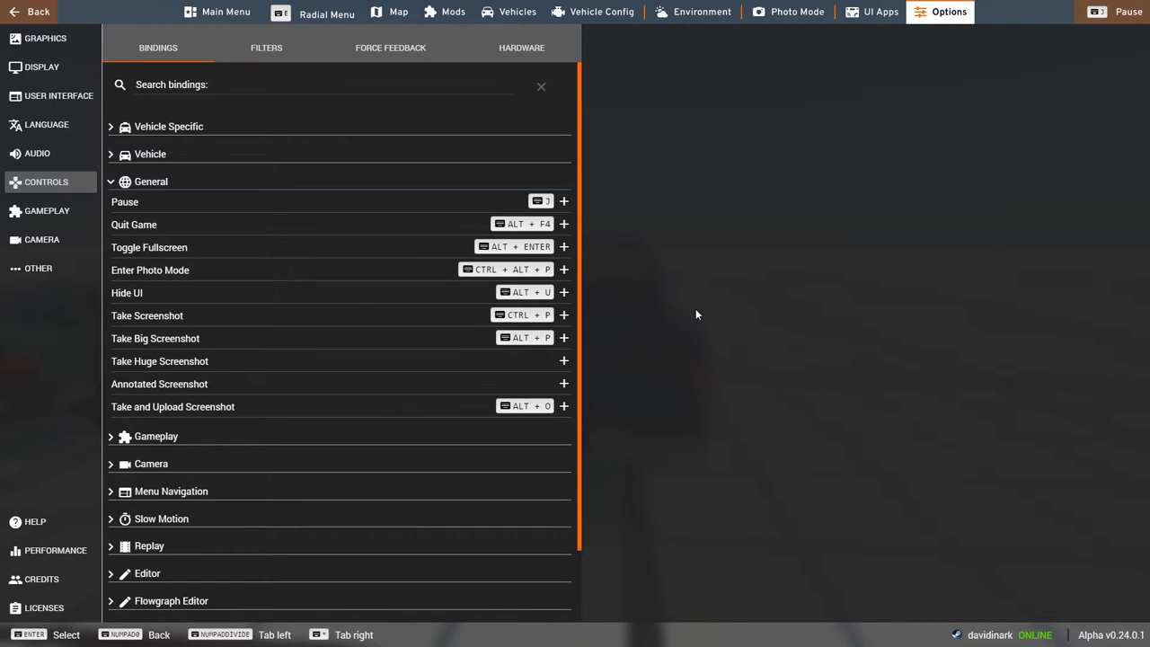
pyautogui.press('Escape')
pyautogui.press('Escape')
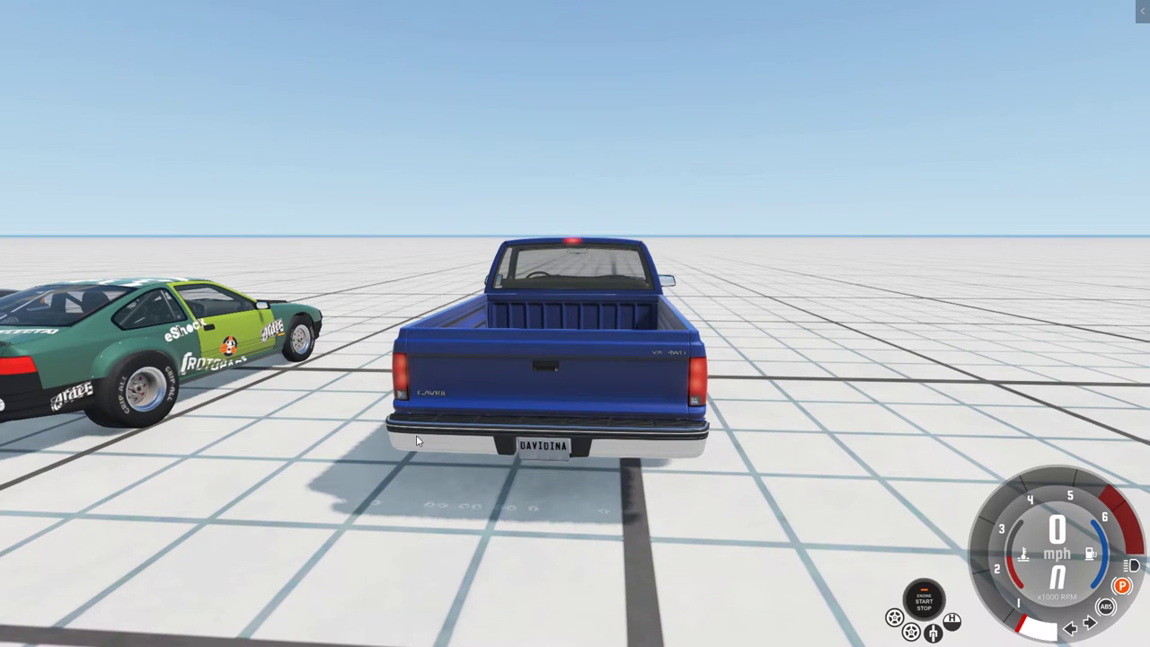
# Step: Drive the pickup forward away from the other vehicles to about 31 mph, and slow it down while viewing it from behind
pyautogui.moveTo(844, 328); pyautogui.dragTo(837, 328)
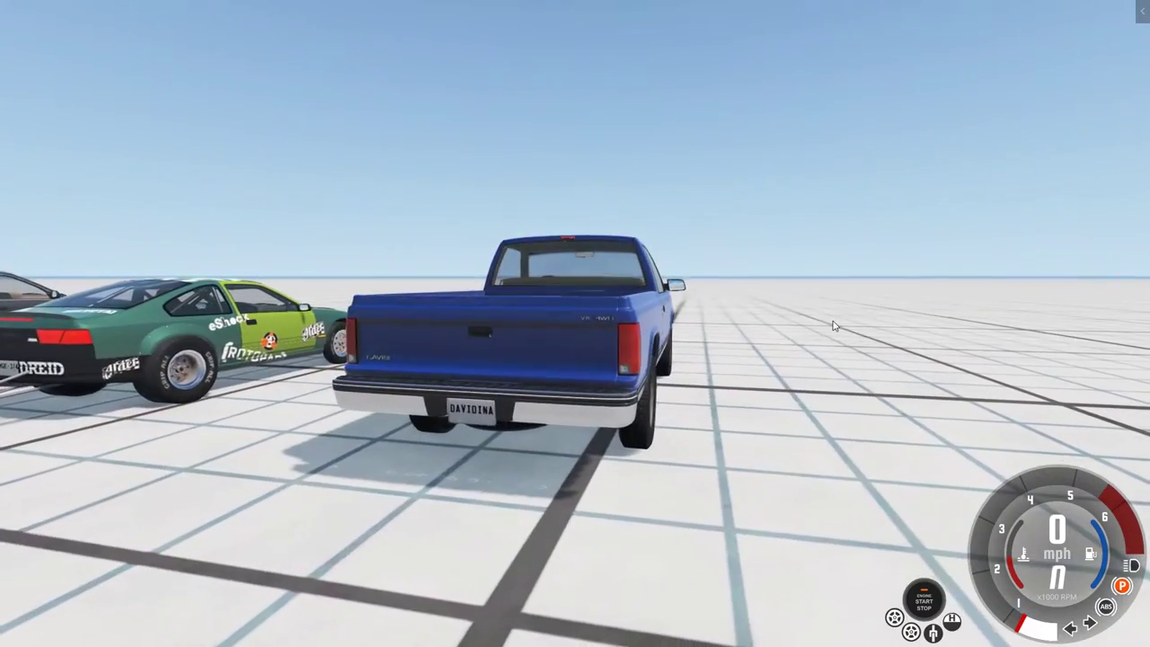
pyautogui.press('Up')
pyautogui.press('Up')
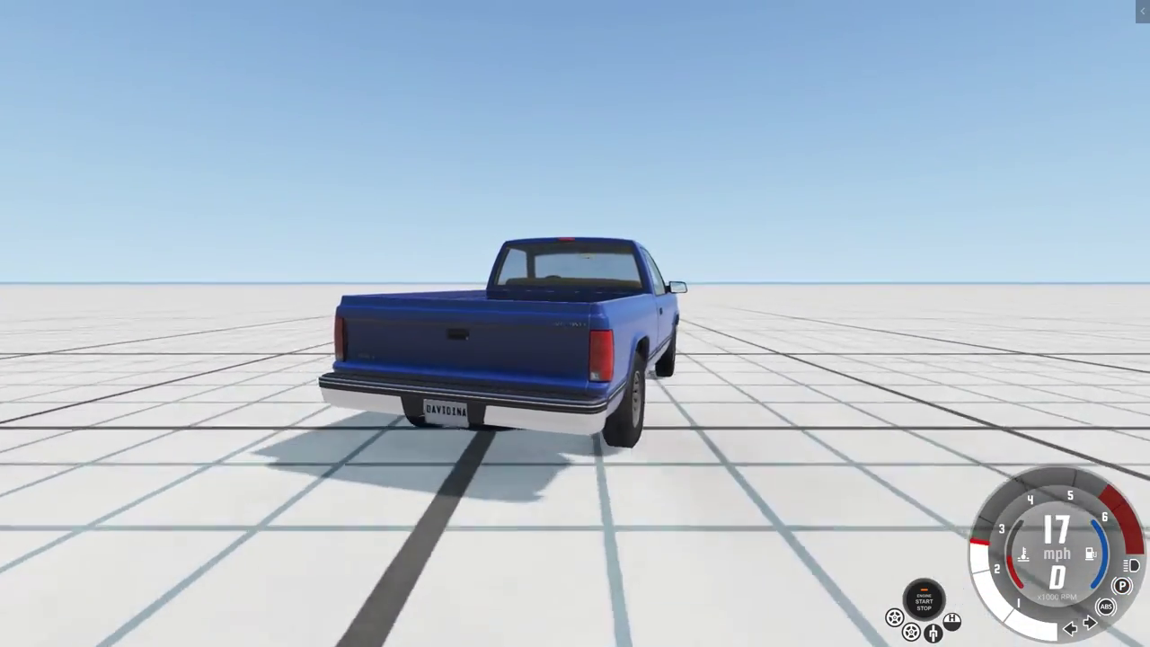
pyautogui.press('Up')
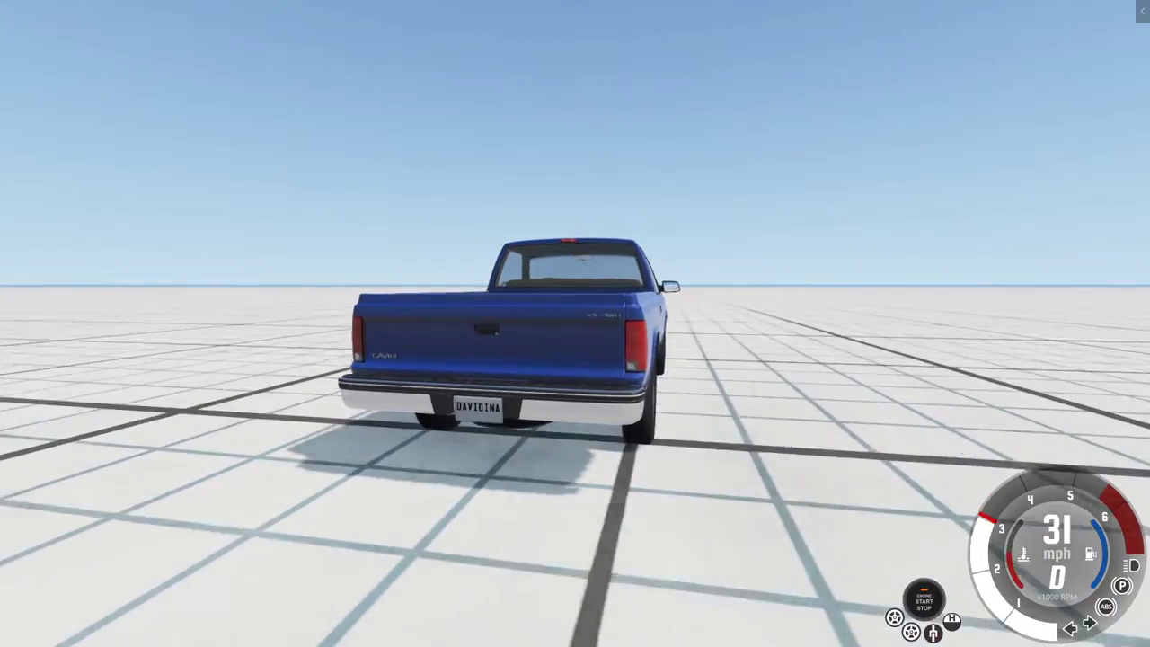
pyautogui.moveTo(753, 331); pyautogui.dragTo(413, 227)
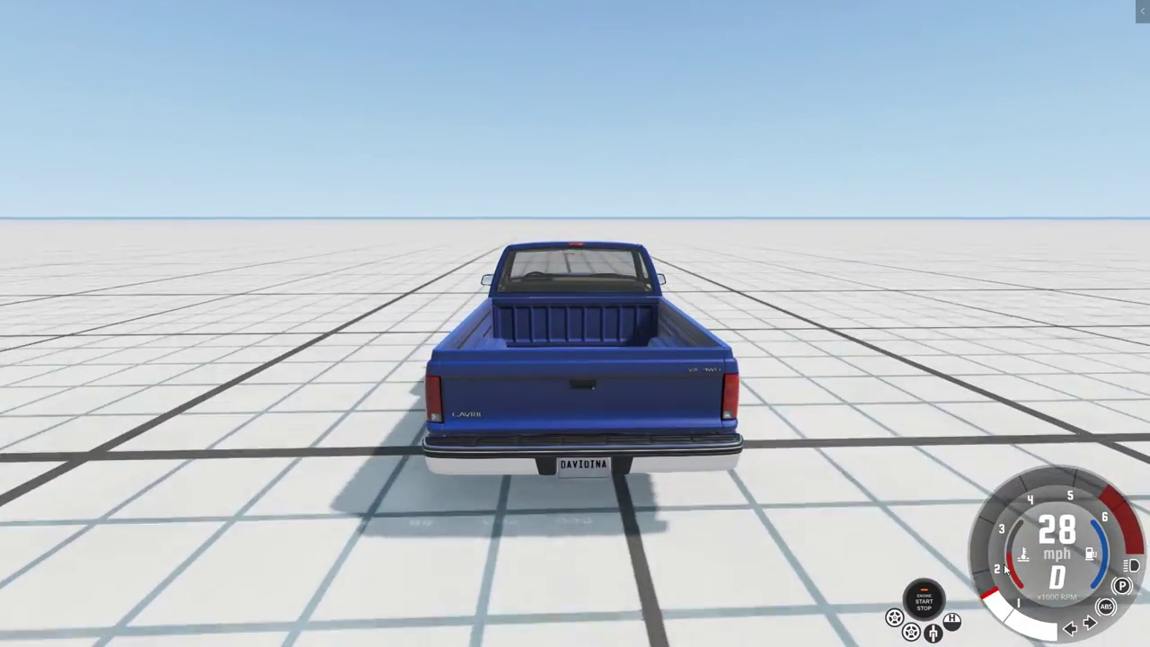
pyautogui.press('Down')
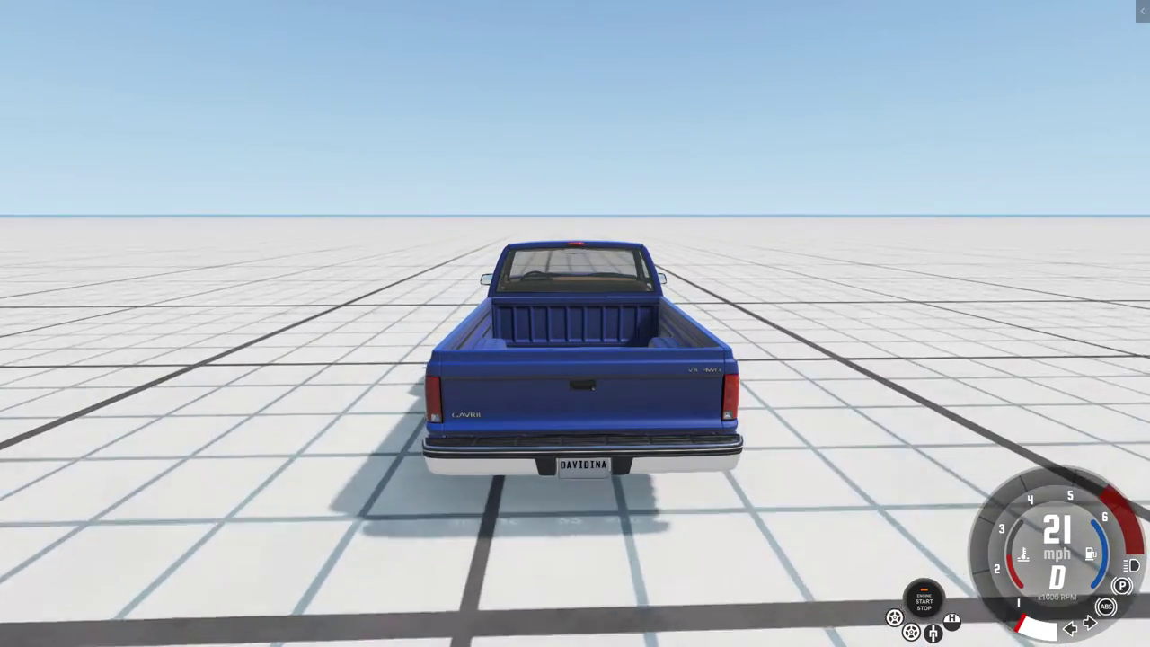
# Step: Hide the game interface, view the rolling pickup from behind without it, and show the interface again
pyautogui.hotkey('alt', 'u')
pyautogui.moveTo(962, 171); pyautogui.dragTo(850, 218)
pyautogui.moveTo(554, 339); pyautogui.dragTo(625, 332)
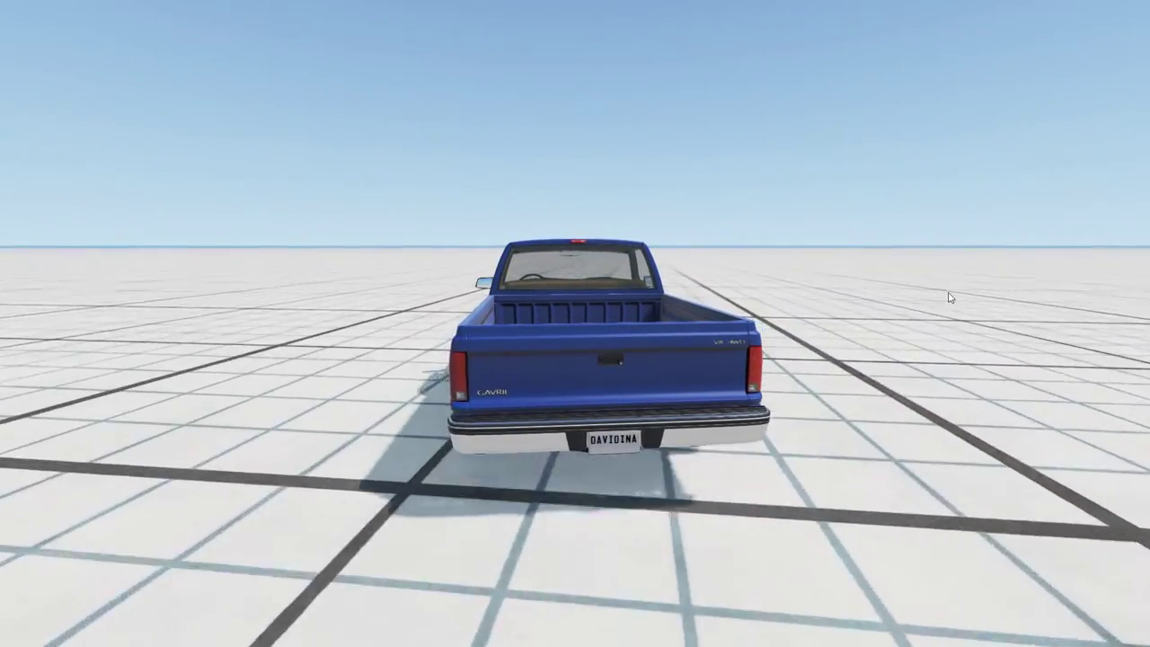
pyautogui.hotkey('alt', 'u')
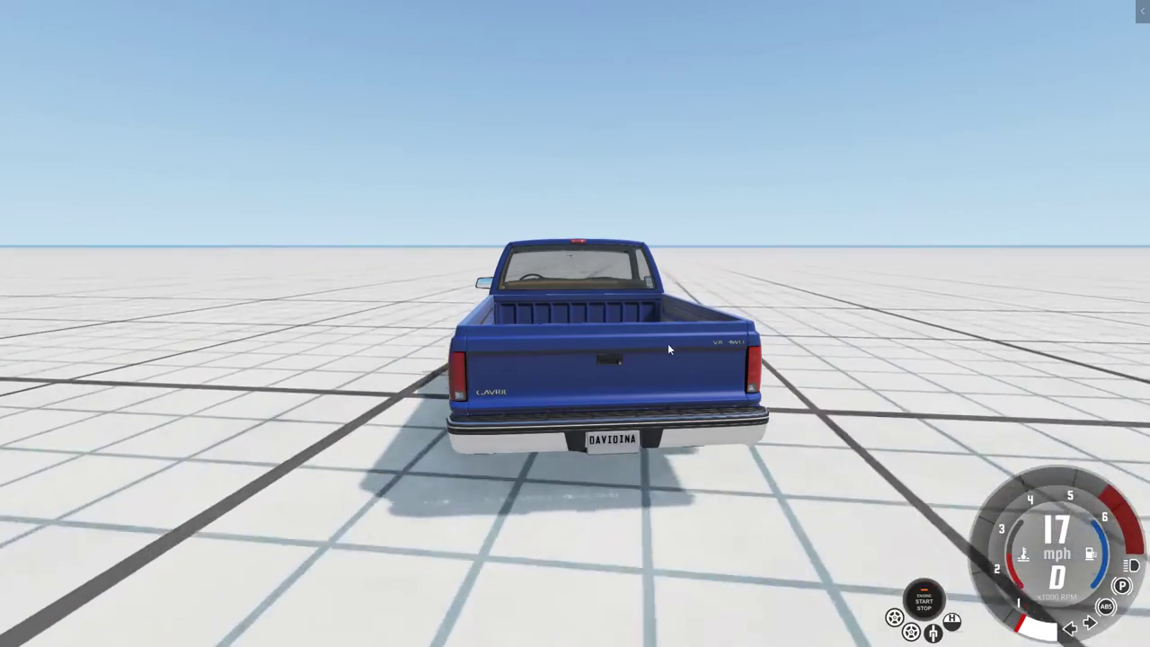
# Step: Open and close the pickup's tailgate at its handle, and view the truck from the side and the rear
pyautogui.click(604, 359)
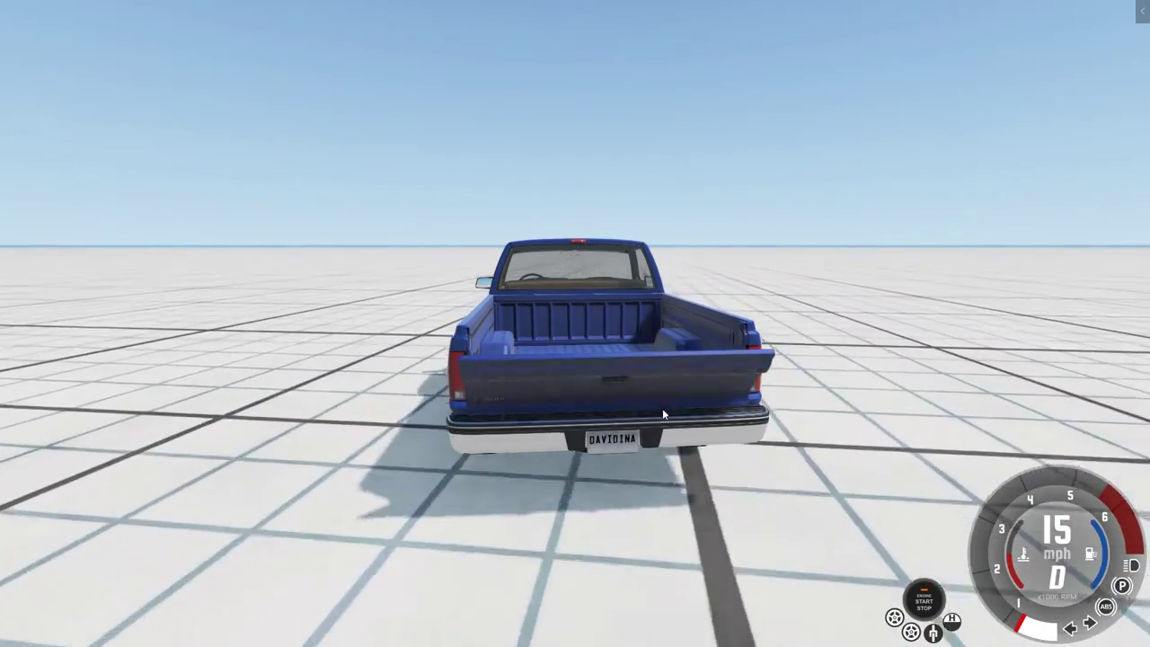
pyautogui.click(614, 339)
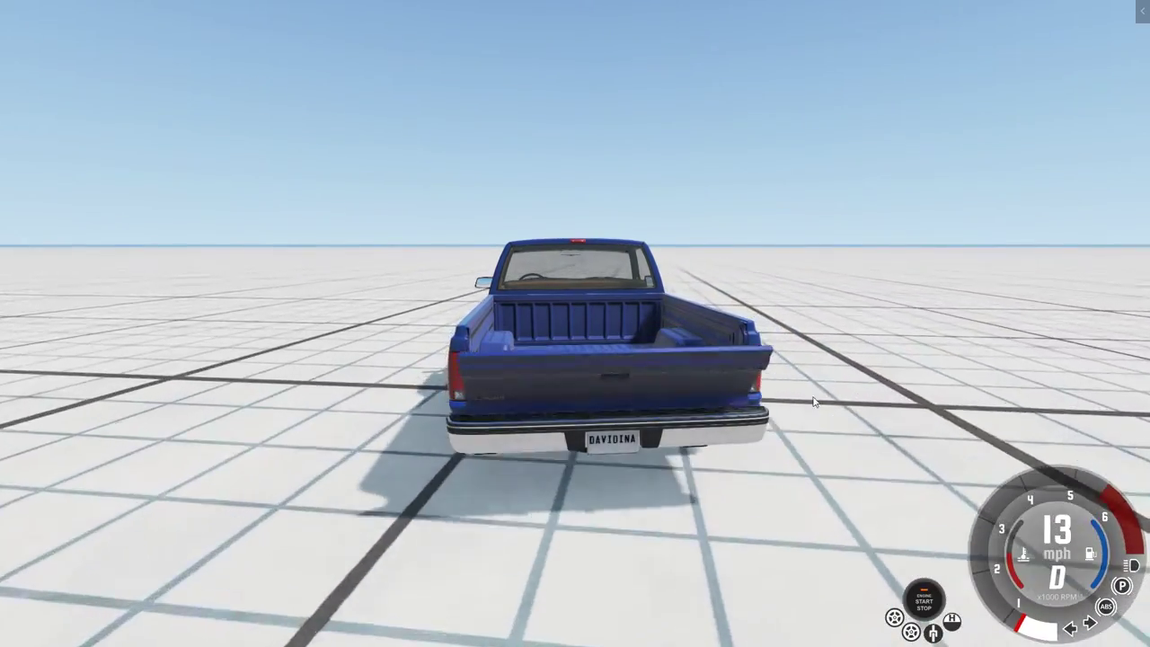
pyautogui.moveTo(909, 347); pyautogui.dragTo(765, 333)
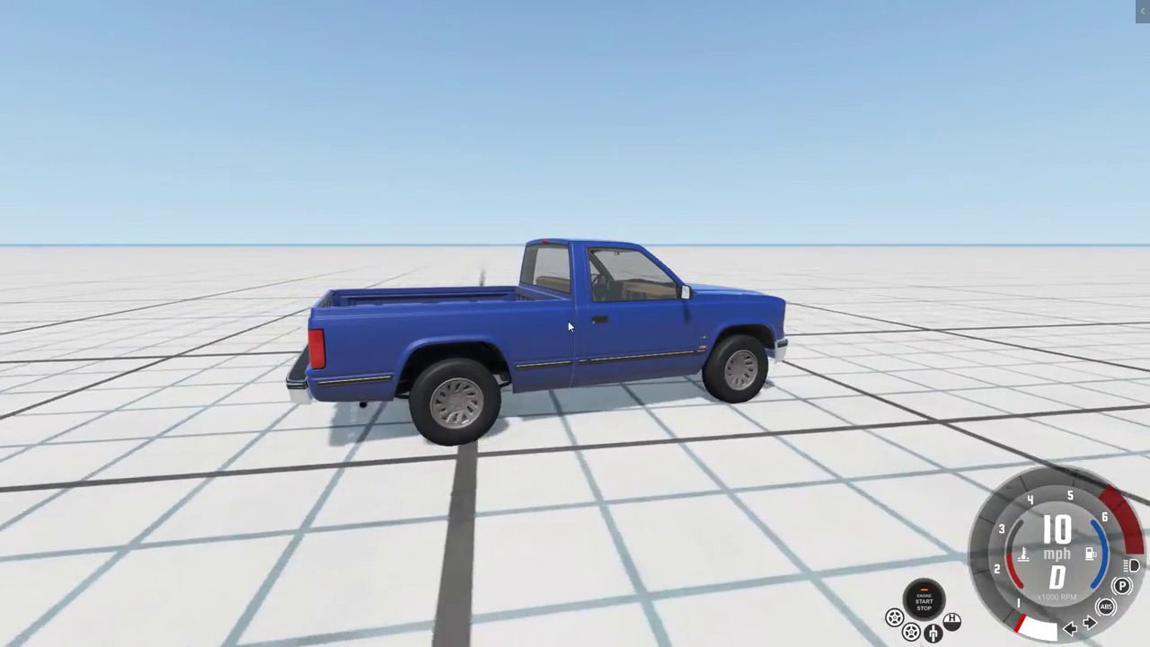
pyautogui.moveTo(559, 336); pyautogui.dragTo(431, 342)
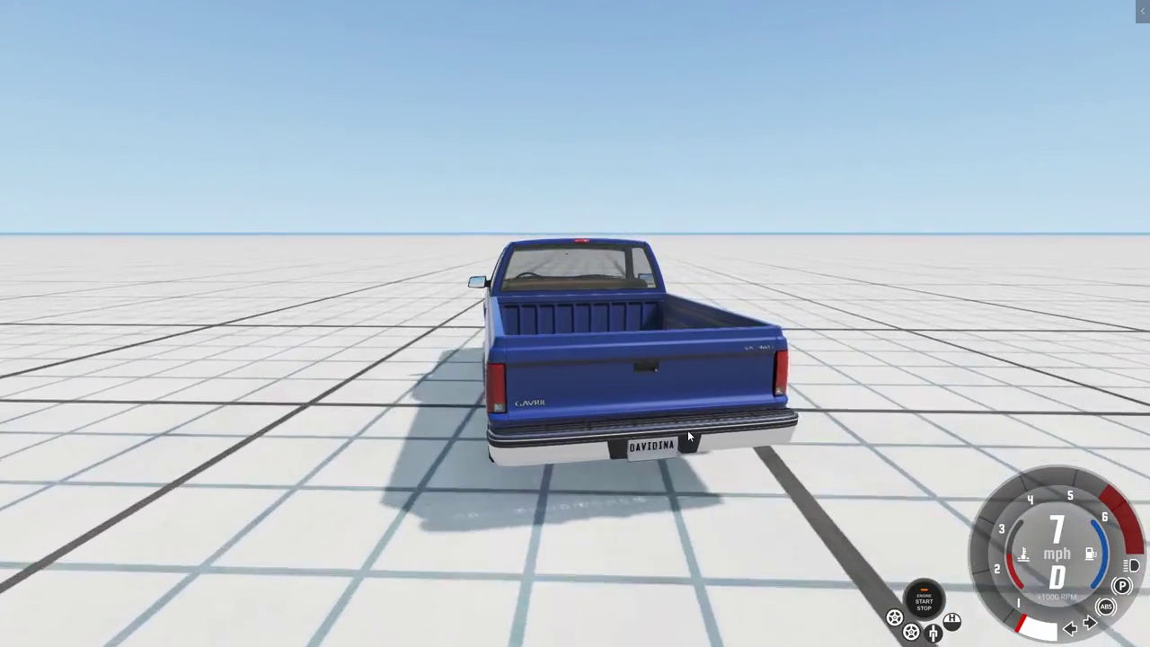
# Step: Restore the pickup to its home position beside the other vehicles, and view it from several rear angles
pyautogui.press('Home')
pyautogui.moveTo(809, 326); pyautogui.dragTo(908, 322)
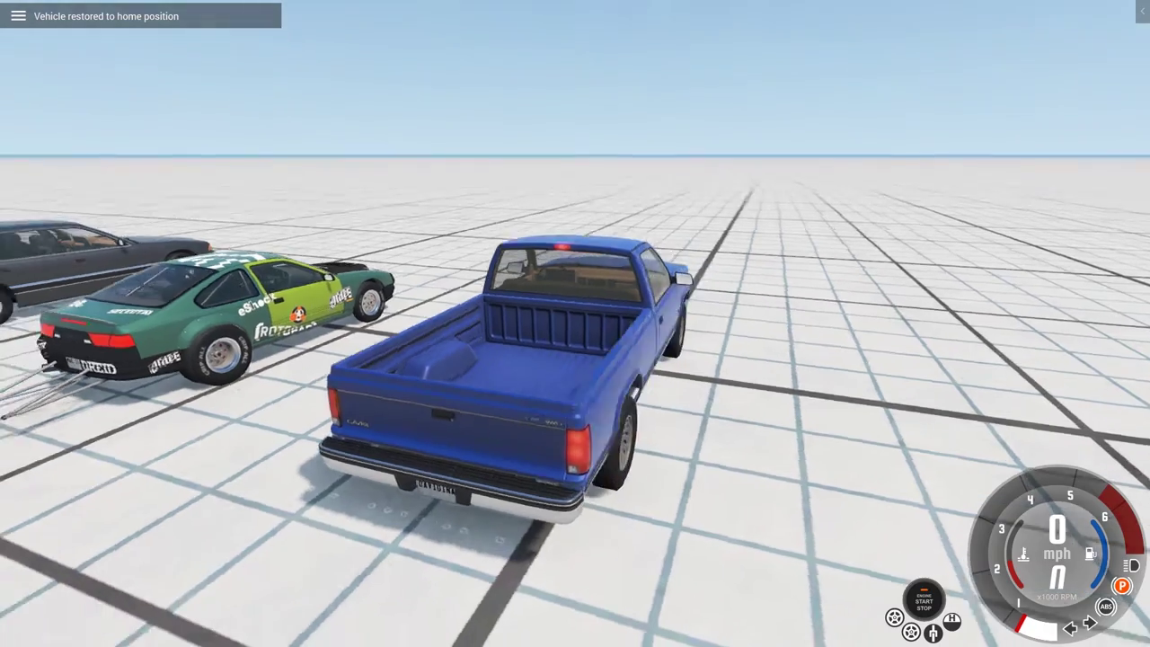
pyautogui.moveTo(554, 406); pyautogui.dragTo(464, 406)
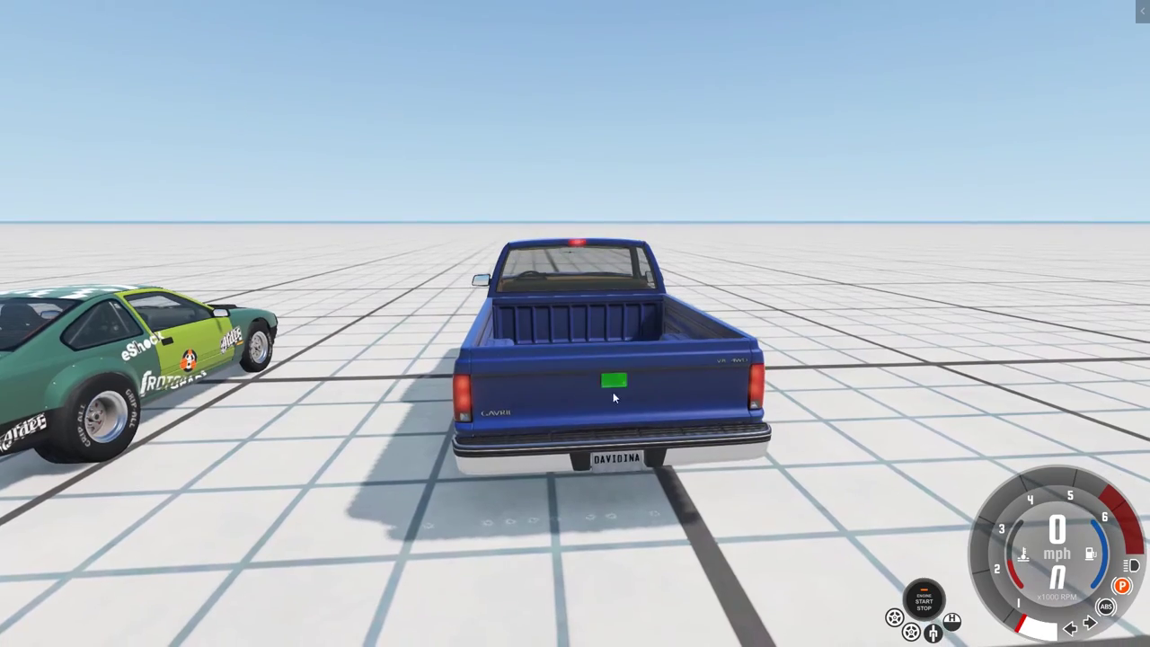
pyautogui.moveTo(613, 391)
pyautogui.mouseDown()
pyautogui.moveTo(702, 396)
pyautogui.moveTo(623, 400)
pyautogui.mouseUp()
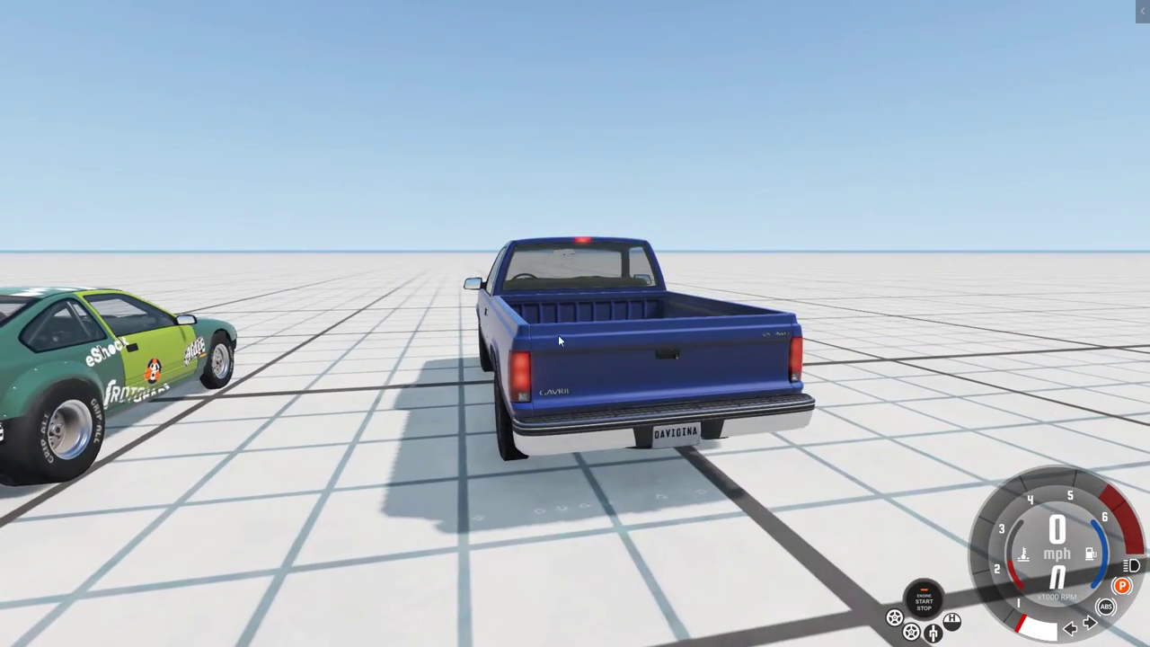
pyautogui.moveTo(558, 335); pyautogui.dragTo(471, 393)
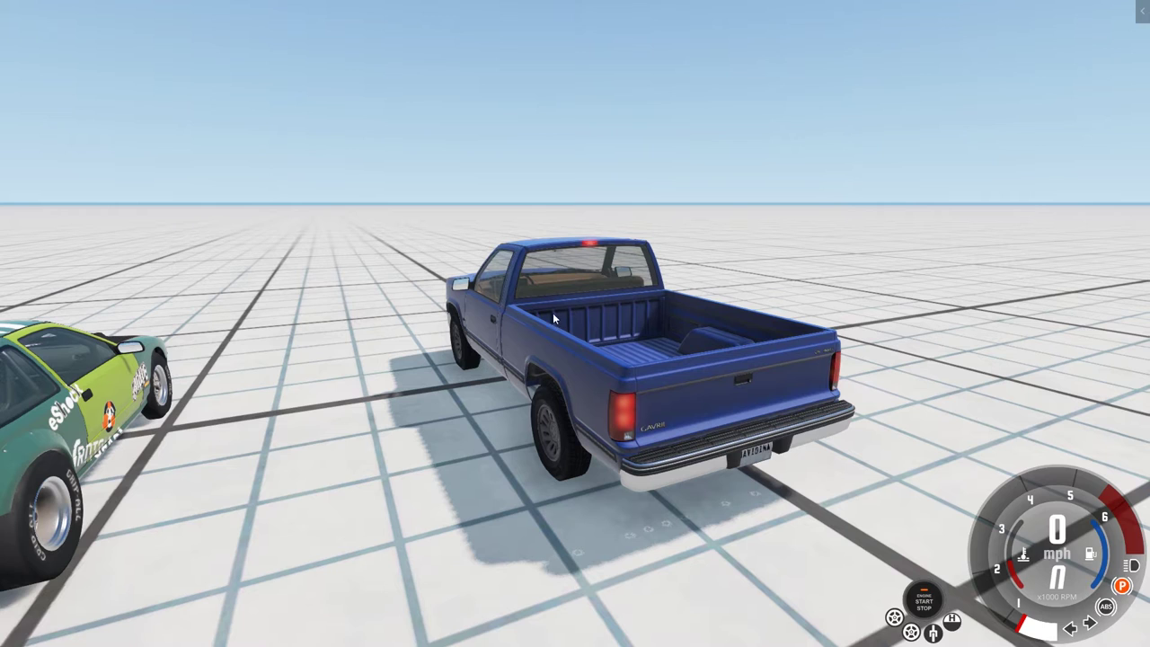
# Step: Look up the General and Gameplay key bindings in the control options
pyautogui.press('Escape')
pyautogui.click(943, 12)
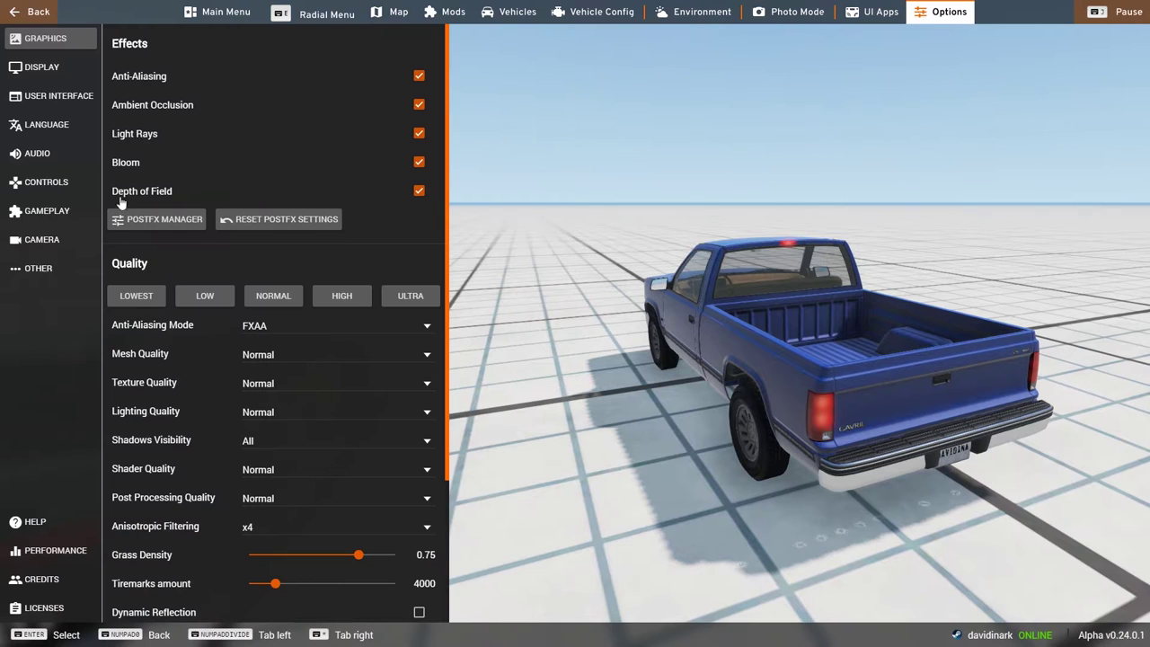
pyautogui.click(40, 184)
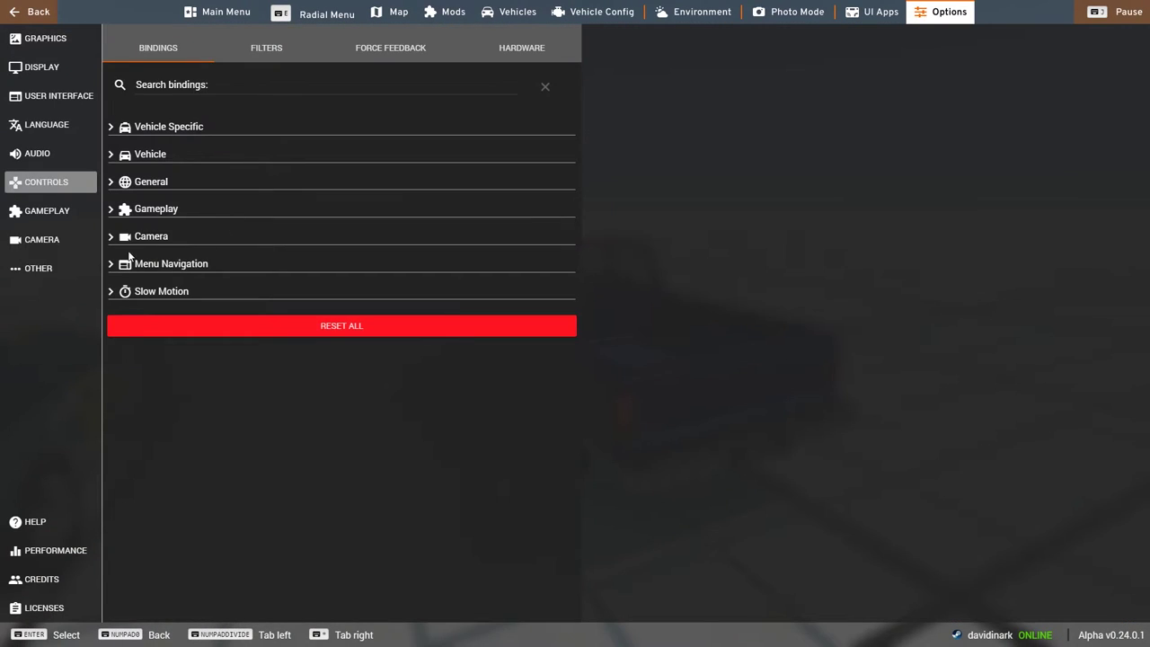
pyautogui.click(110, 182)
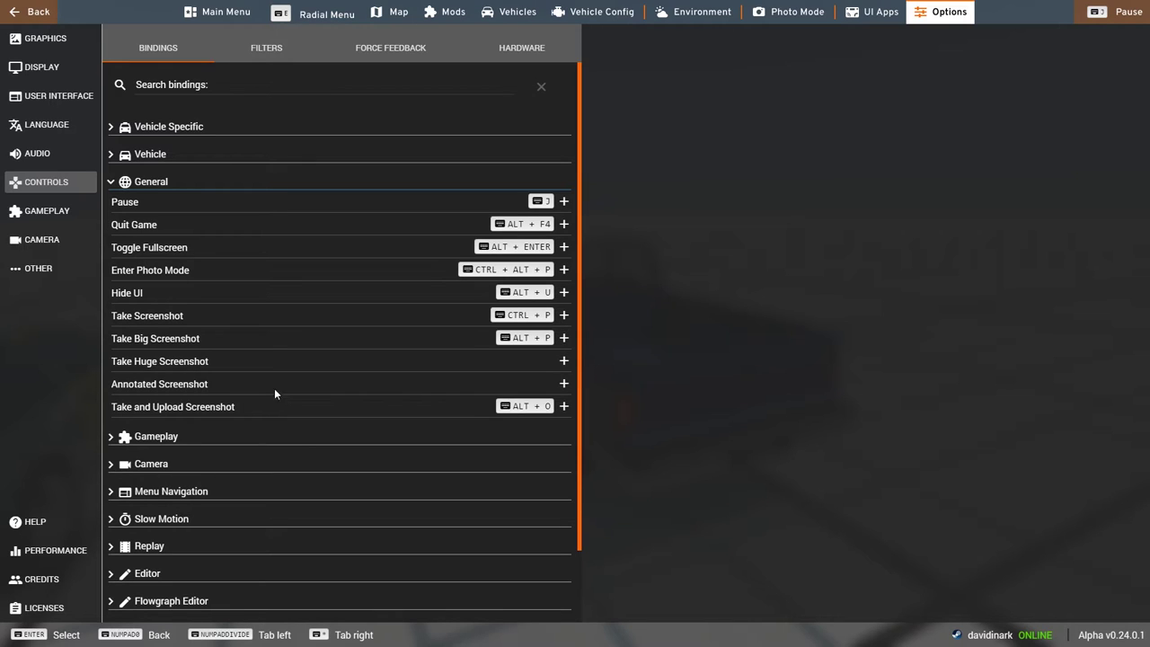
pyautogui.click(110, 182)
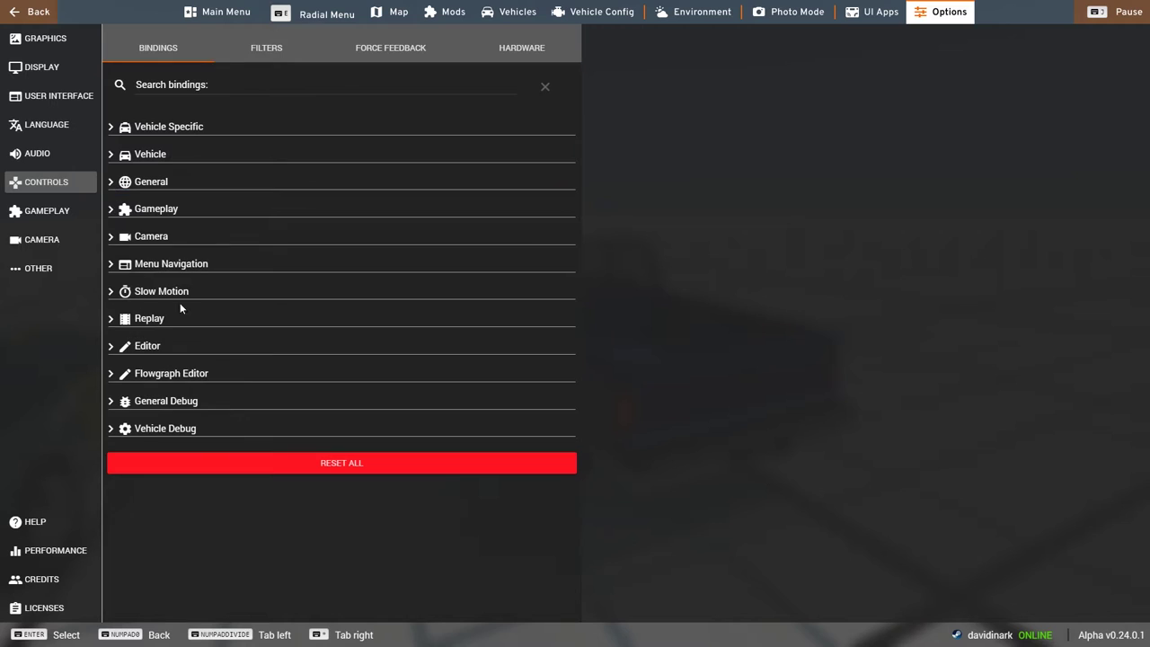
pyautogui.click(112, 209)
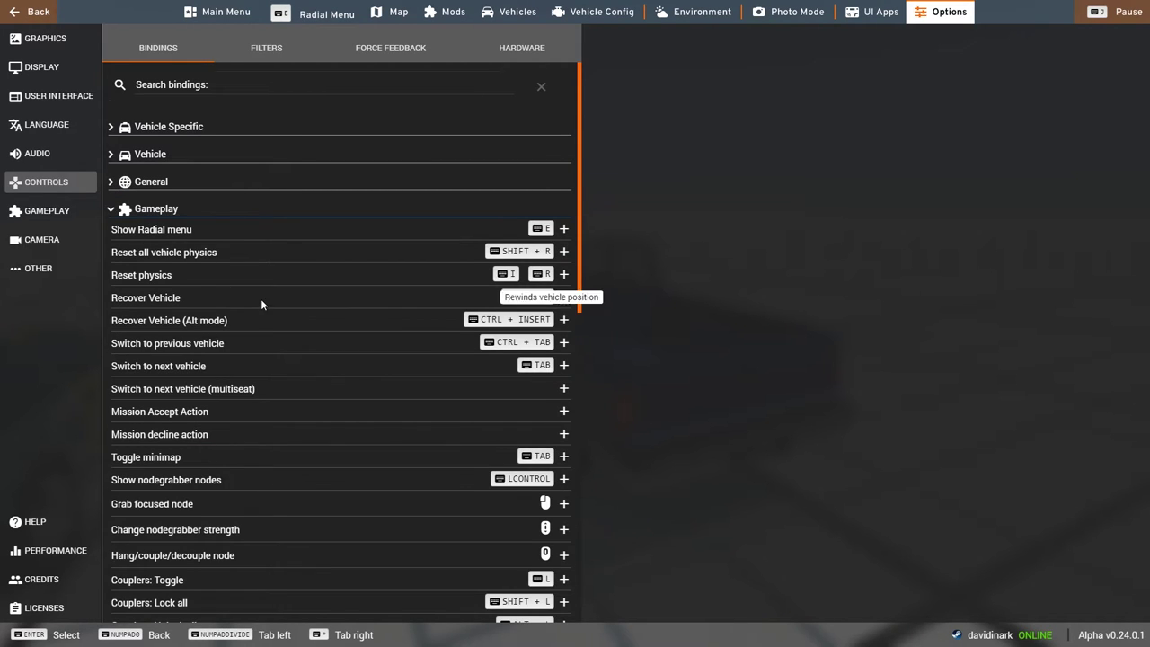
# Step: Review the vehicle recovery and switching bindings in the Gameplay list, and close the options
pyautogui.scroll(-1, 261, 299)
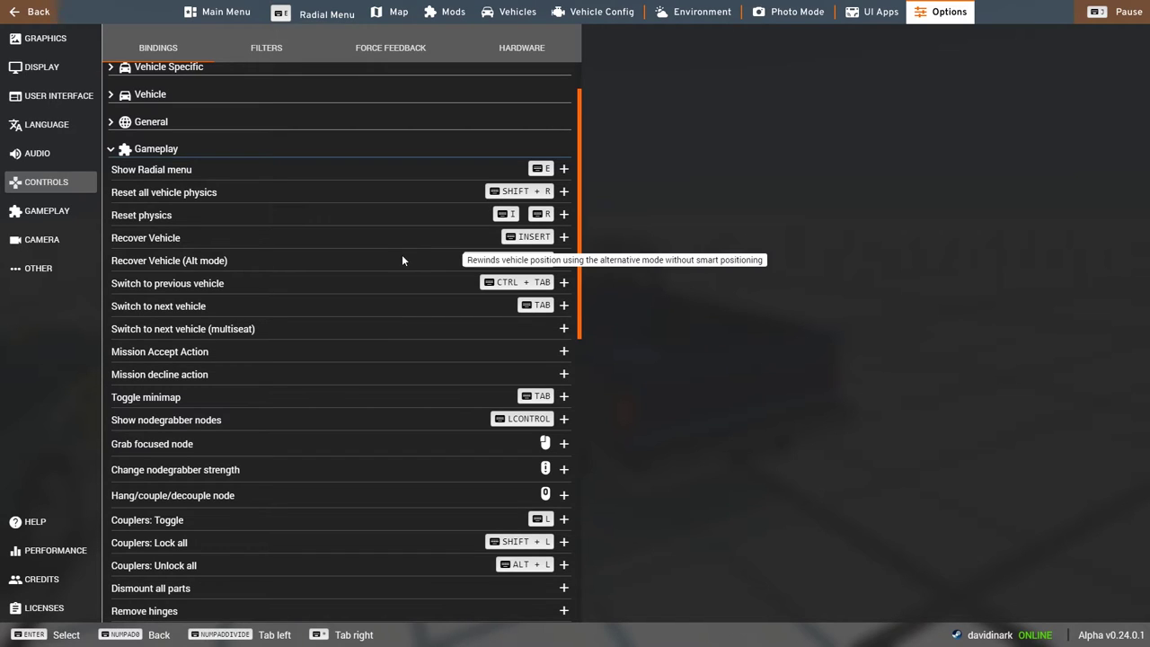
pyautogui.press('ctrl+Insert')
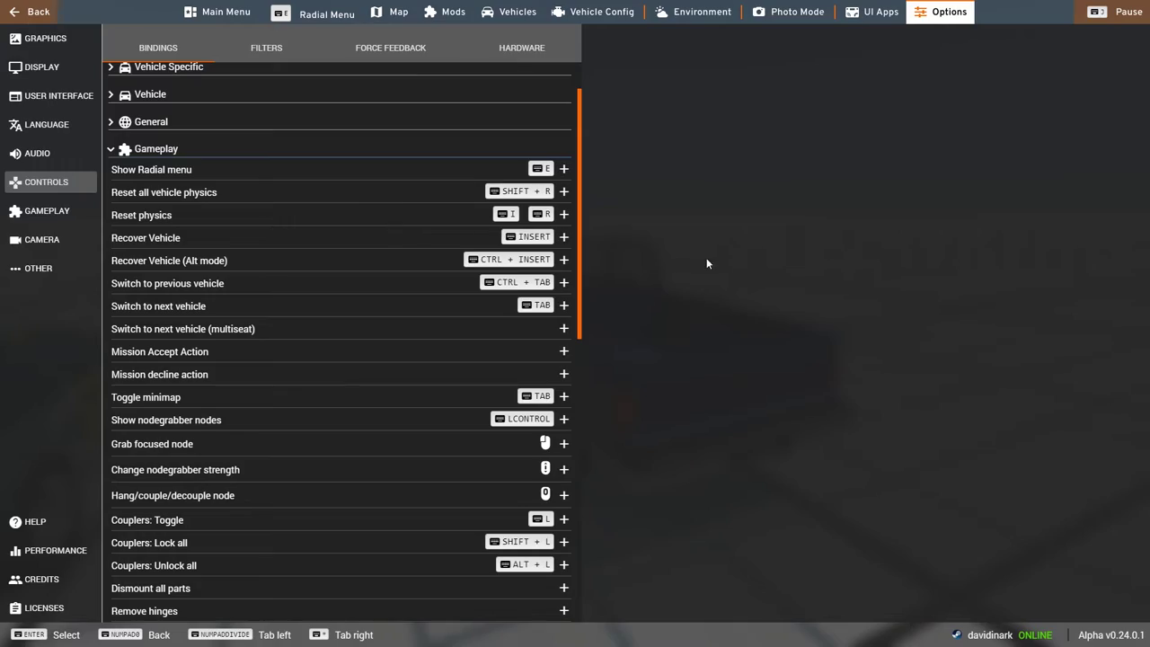
pyautogui.press('Escape')
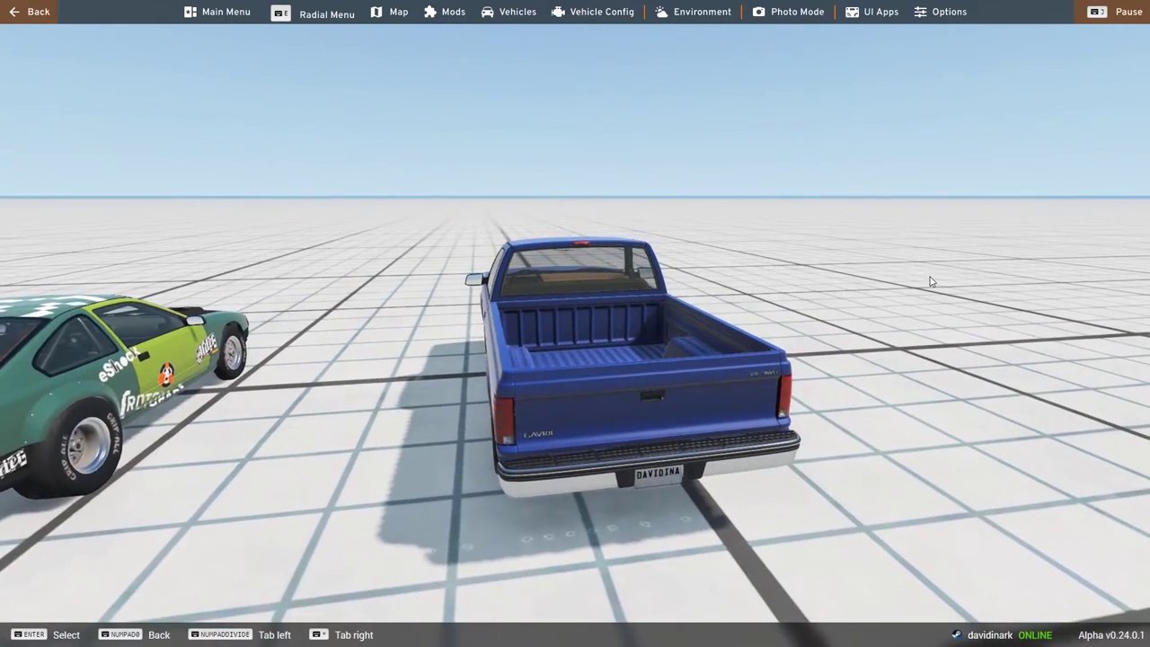
# Step: Drive the blue pickup away from the parked cars, loop back, ram the front of the grey sedan, and stop
pyautogui.press('Up')
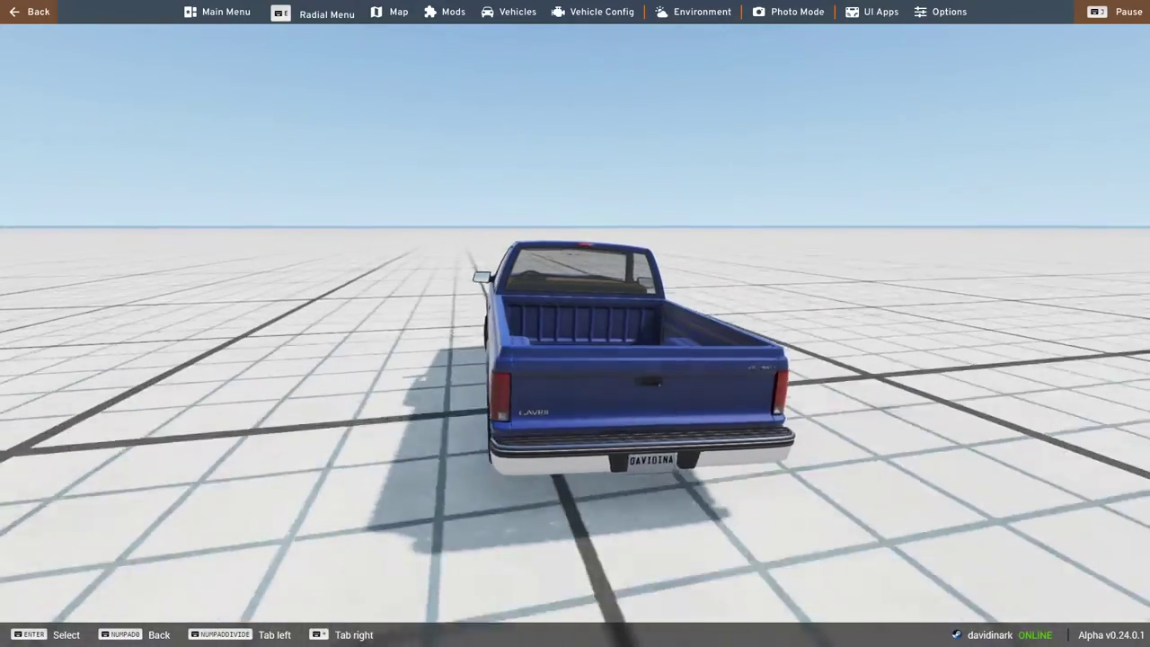
pyautogui.press('Escape')
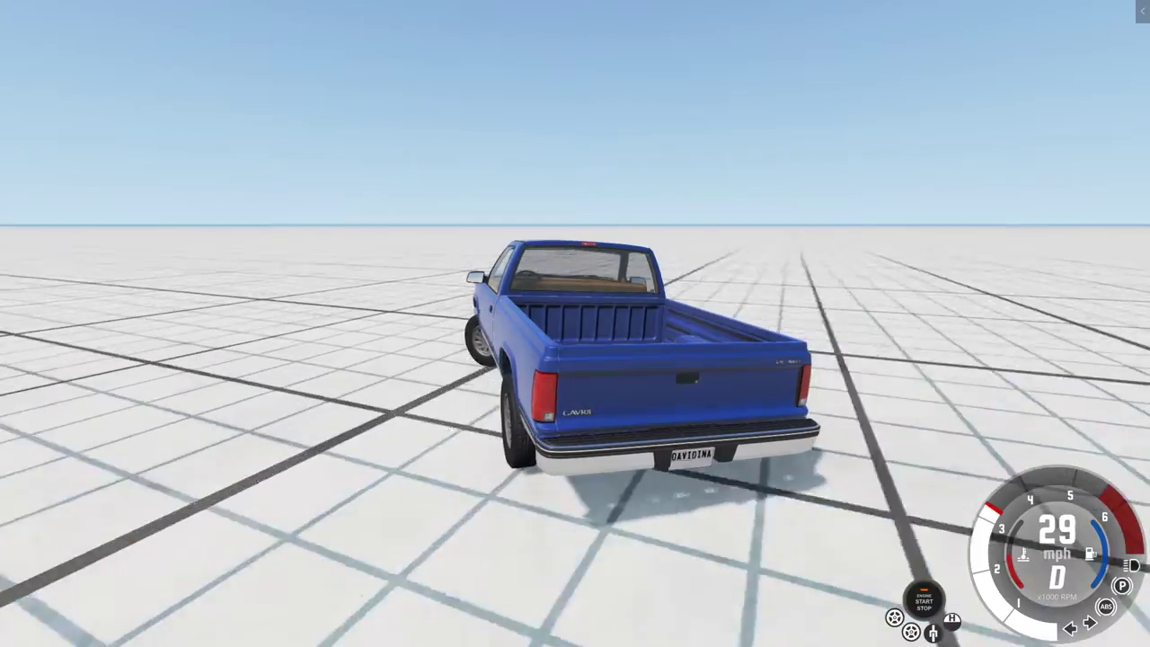
pyautogui.press('space')
pyautogui.press('Up')
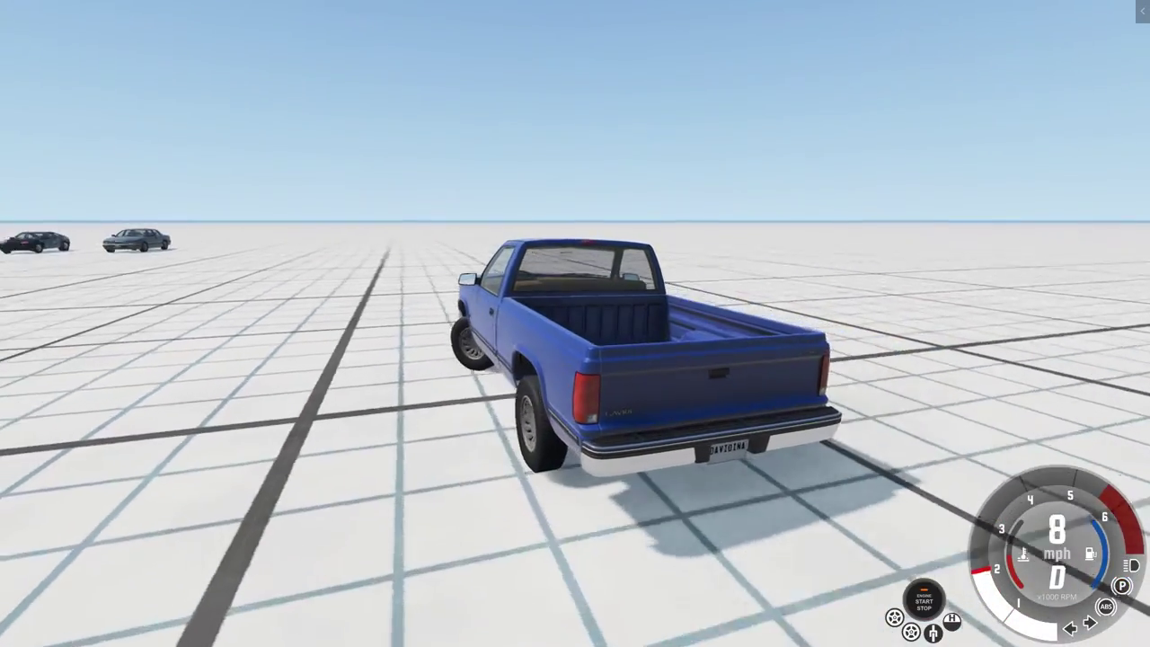
pyautogui.press('Up')
pyautogui.press('KP_4')
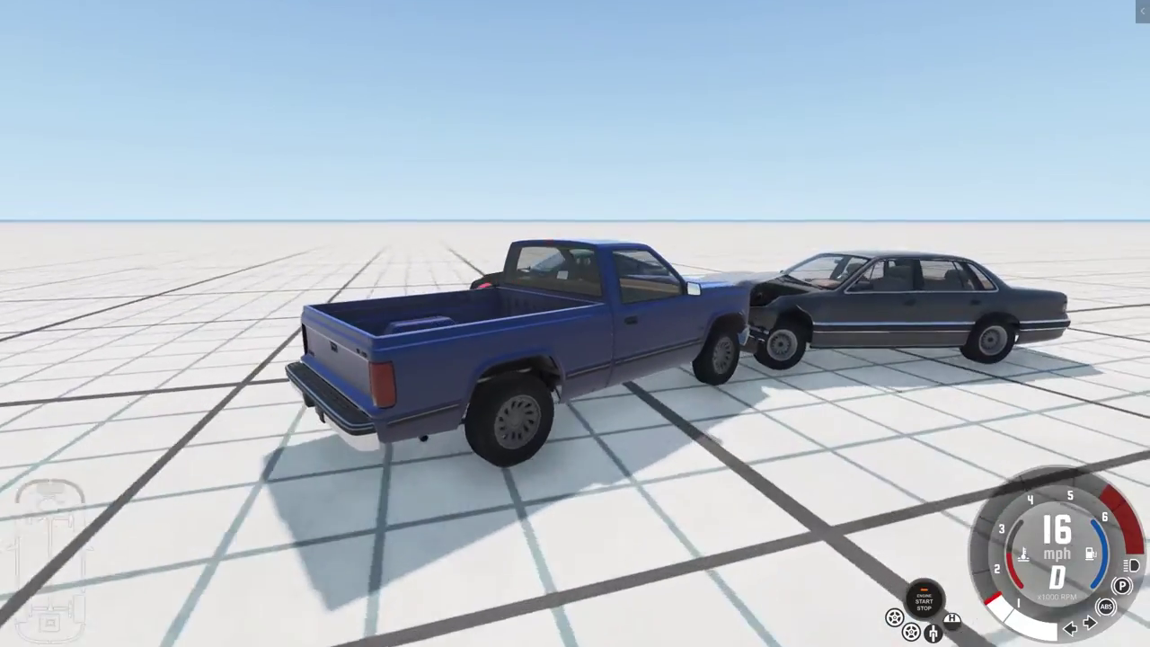
pyautogui.press('Down')
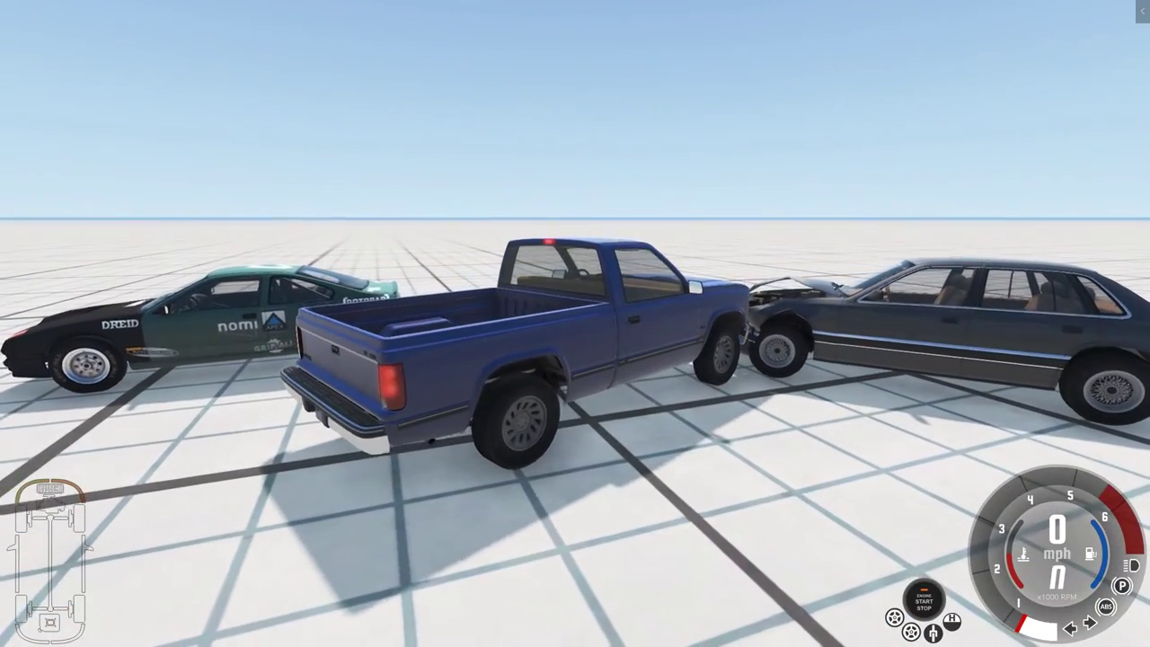
# Step: Reset the pickup to its starting place and view it from the side with the other two vehicles
pyautogui.press('r')
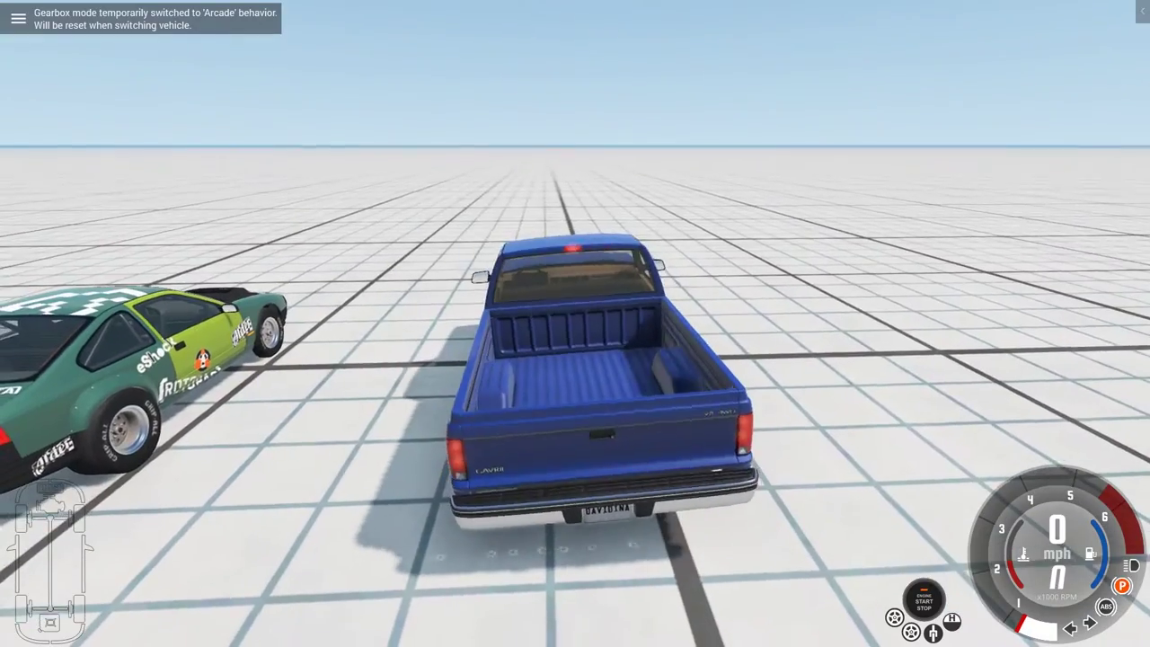
pyautogui.moveTo(960, 233); pyautogui.dragTo(746, 233)
pyautogui.moveTo(359, 117); pyautogui.dragTo(421, 144)
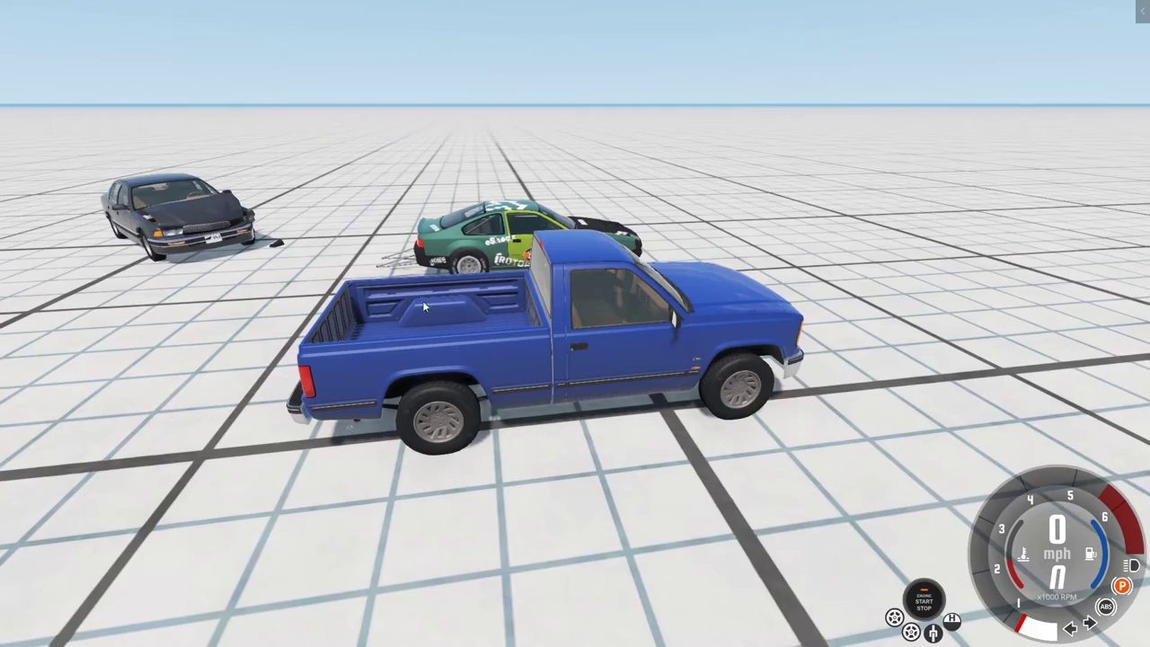
pyautogui.moveTo(423, 306); pyautogui.dragTo(583, 329)
# Step: Switch to the damaged grey sedan, reset it to its undamaged state, and view it from both sides
pyautogui.press('Tab')
pyautogui.press('Tab')
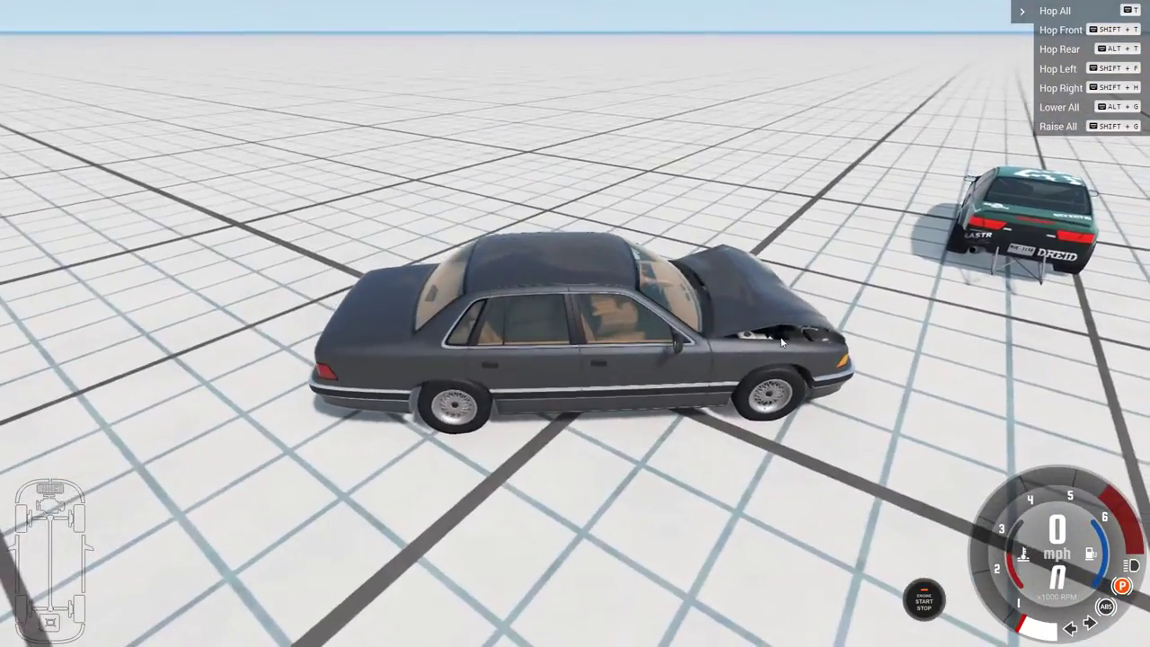
pyautogui.press('r')
pyautogui.press('q')
pyautogui.moveTo(845, 326); pyautogui.dragTo(539, 327)
pyautogui.moveTo(893, 327)
pyautogui.mouseDown()
pyautogui.moveTo(1123, 327)
pyautogui.moveTo(894, 327)
pyautogui.mouseUp()
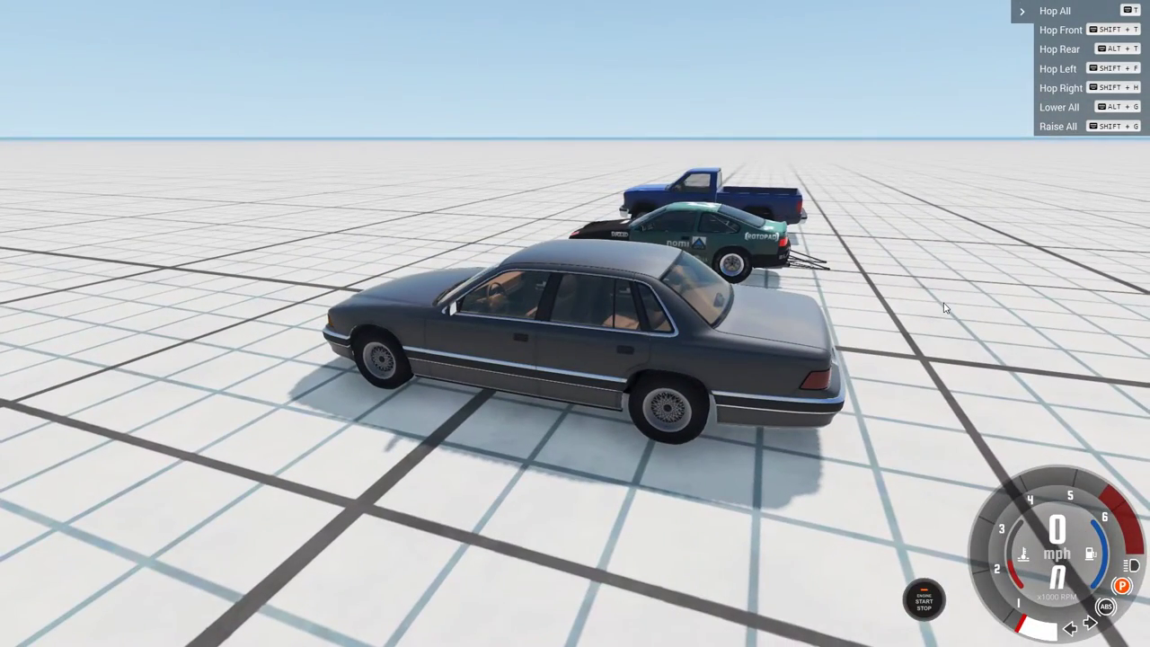
# Step: Drive the grey sedan away, brake, turn around, and crash it into the parked blue pickup
pyautogui.press('Up')
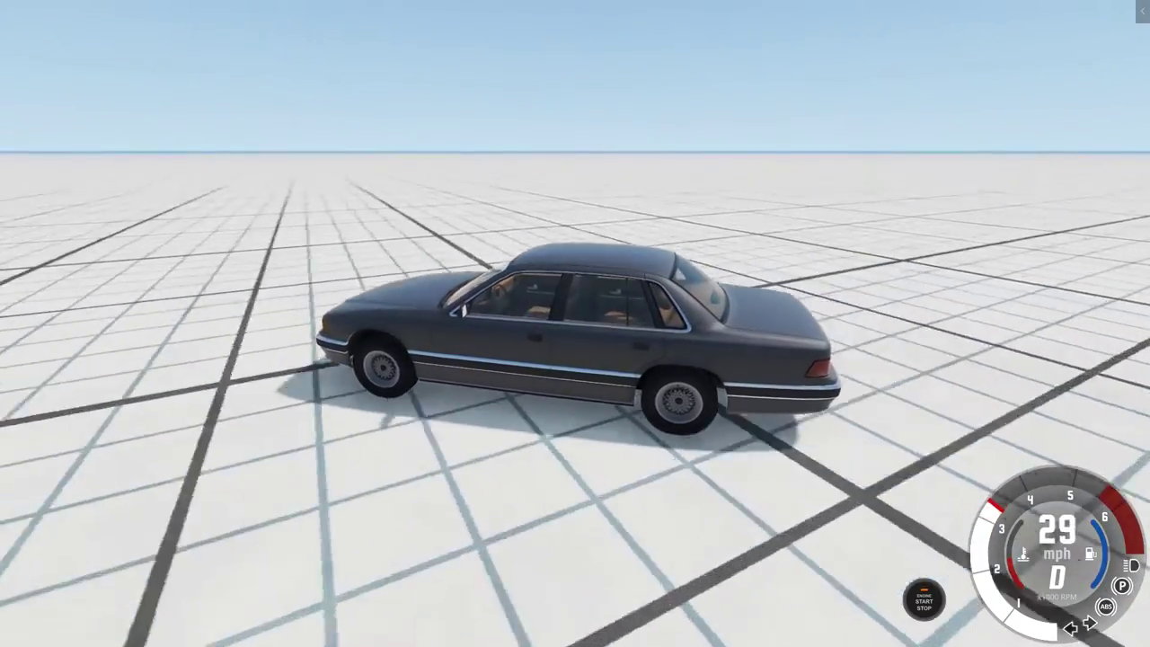
pyautogui.press('space')
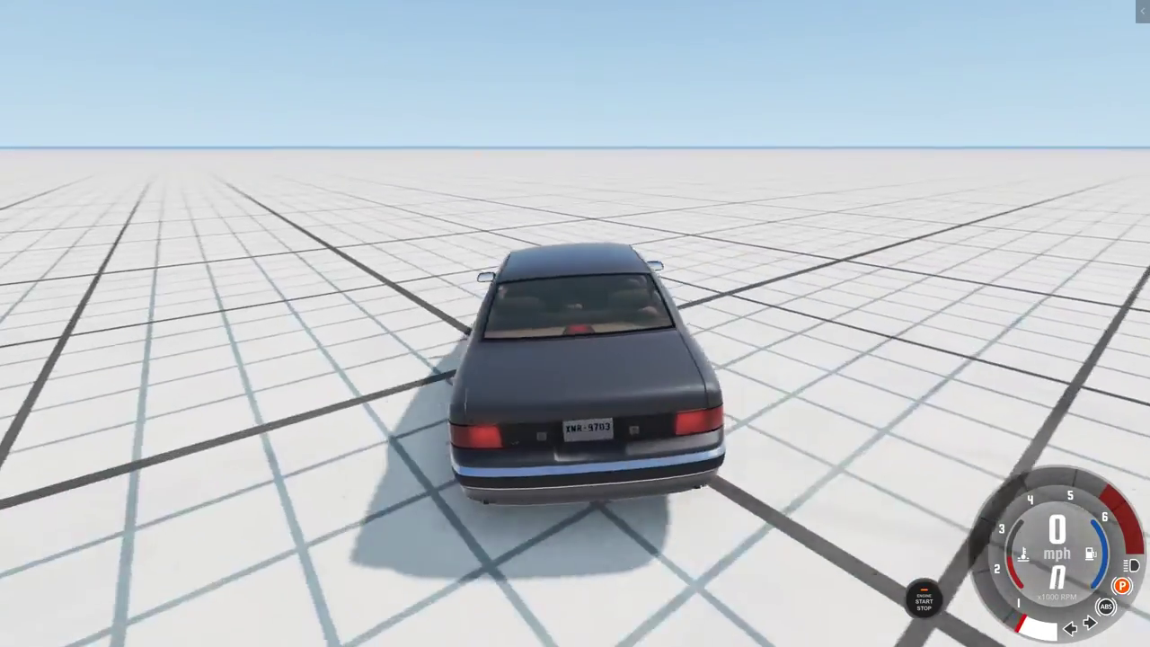
pyautogui.press('Up')
pyautogui.press('Up')
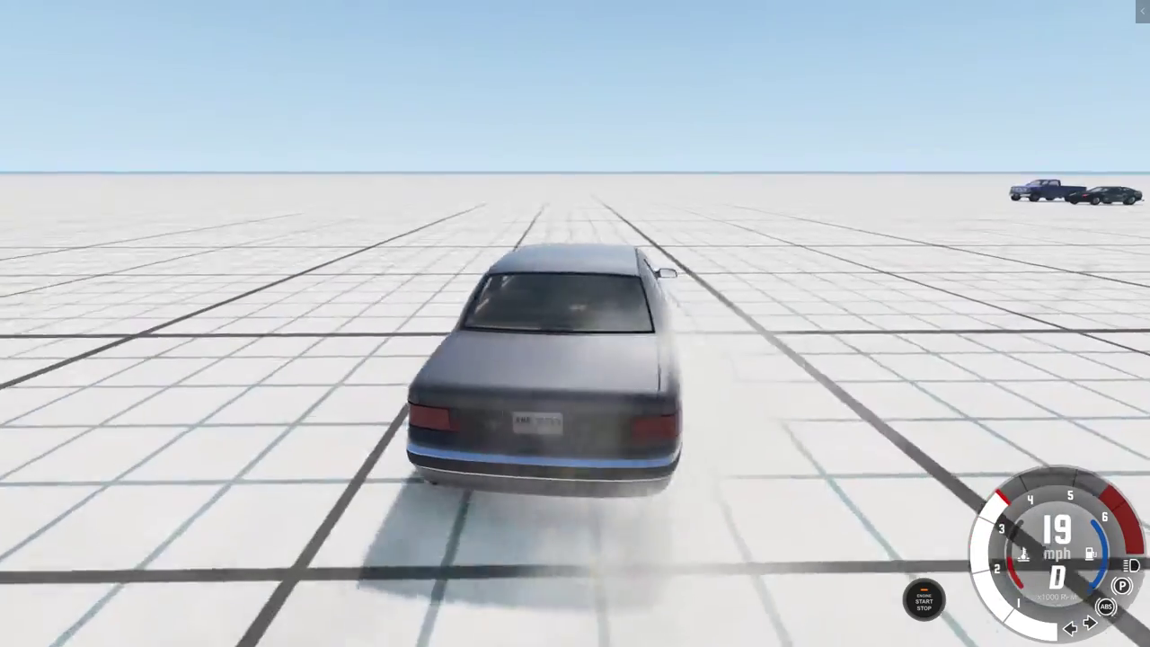
pyautogui.press('Up')
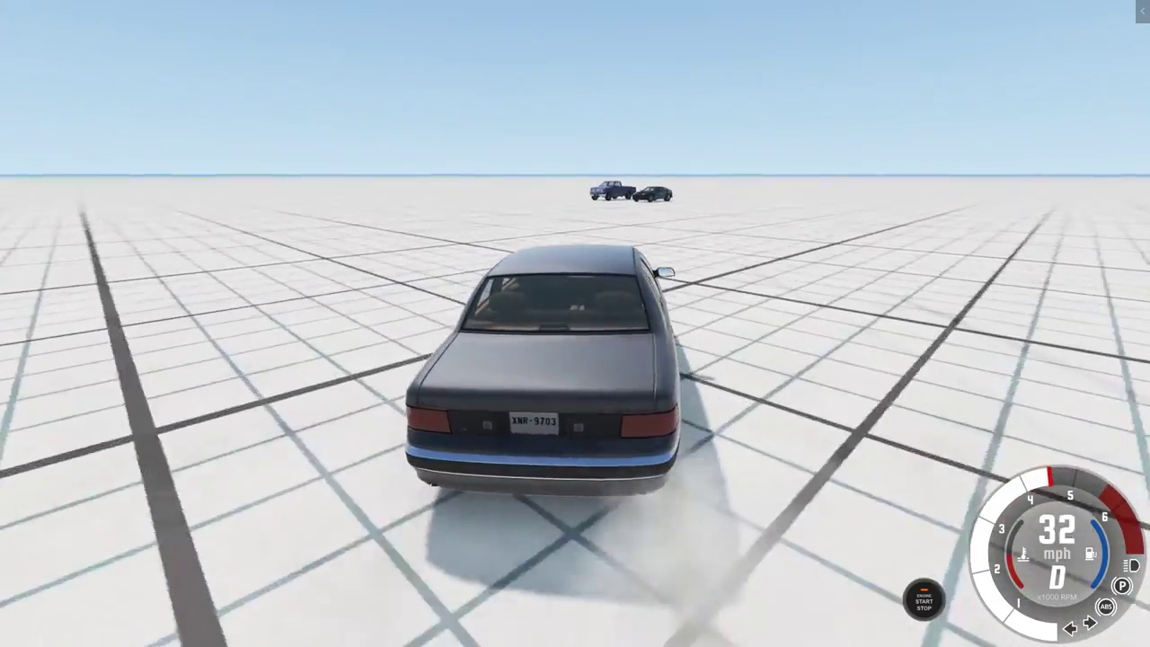
pyautogui.press('Up')
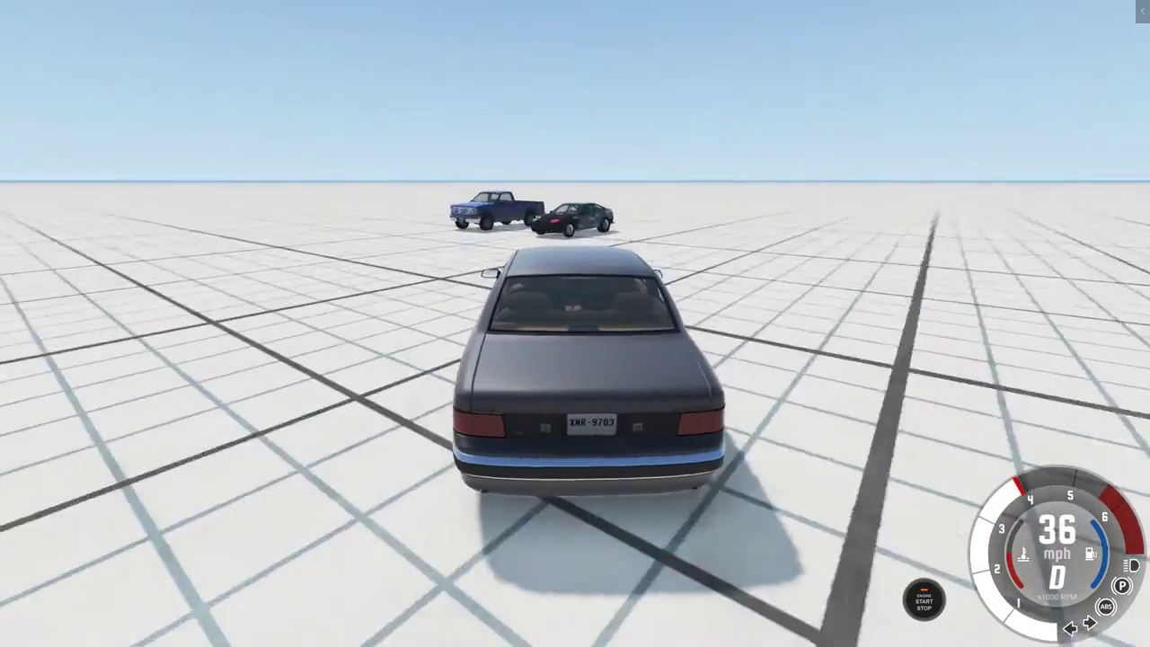
pyautogui.press('Left')
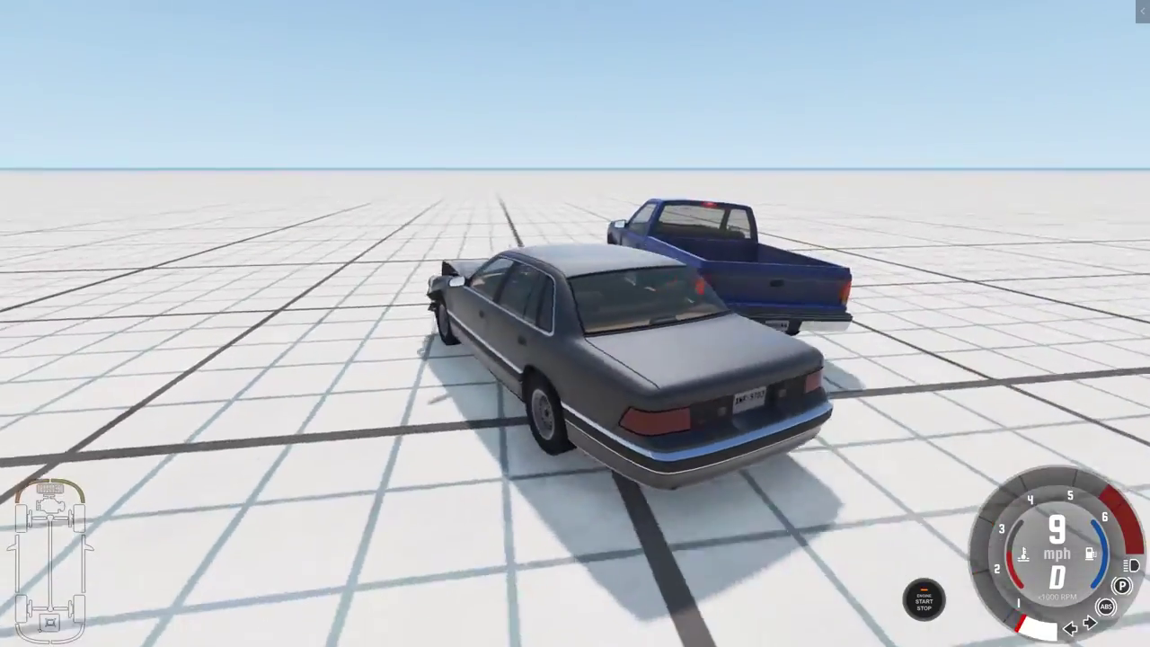
# Step: Stop the sedan with the parking brake and view its front-end damage from the side and the front
pyautogui.press('space')
pyautogui.press('KP_6')
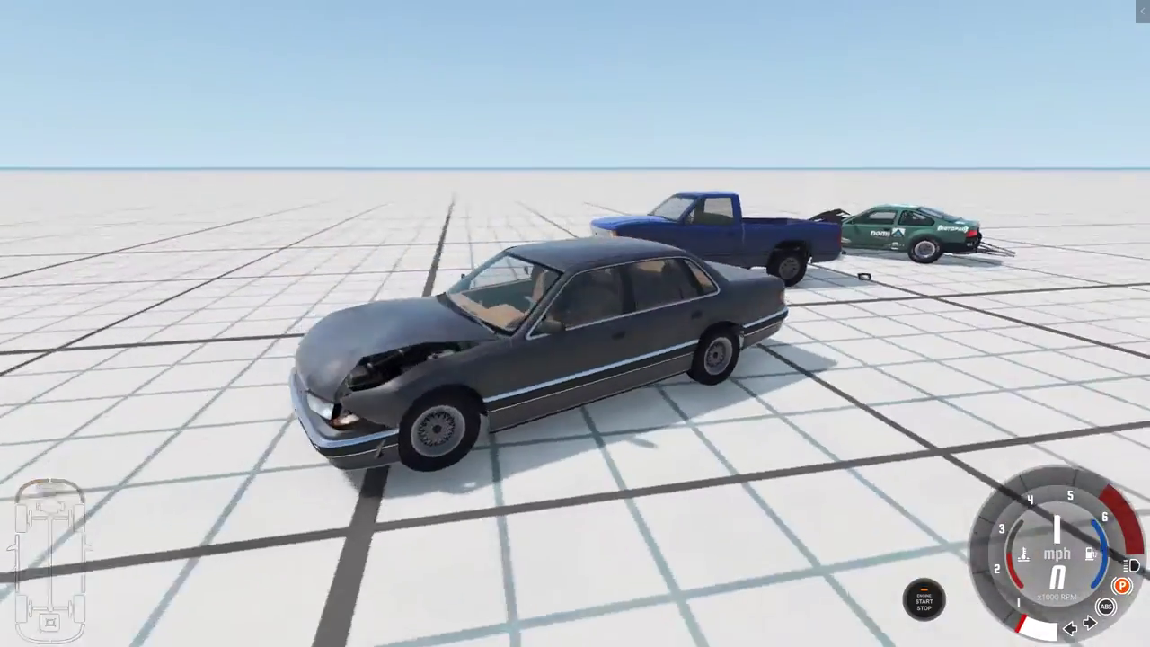
pyautogui.press('KP_4')
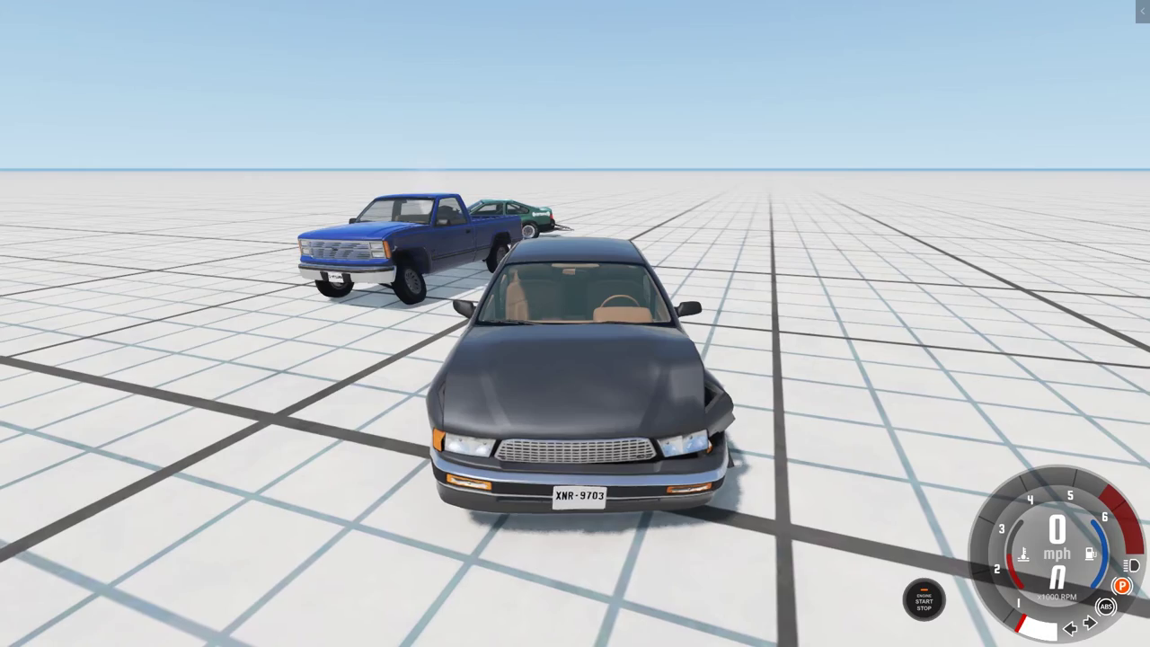
# Step: Reset the sedan to its starting place and view it from the front and rear beside the other vehicles
pyautogui.press('r')
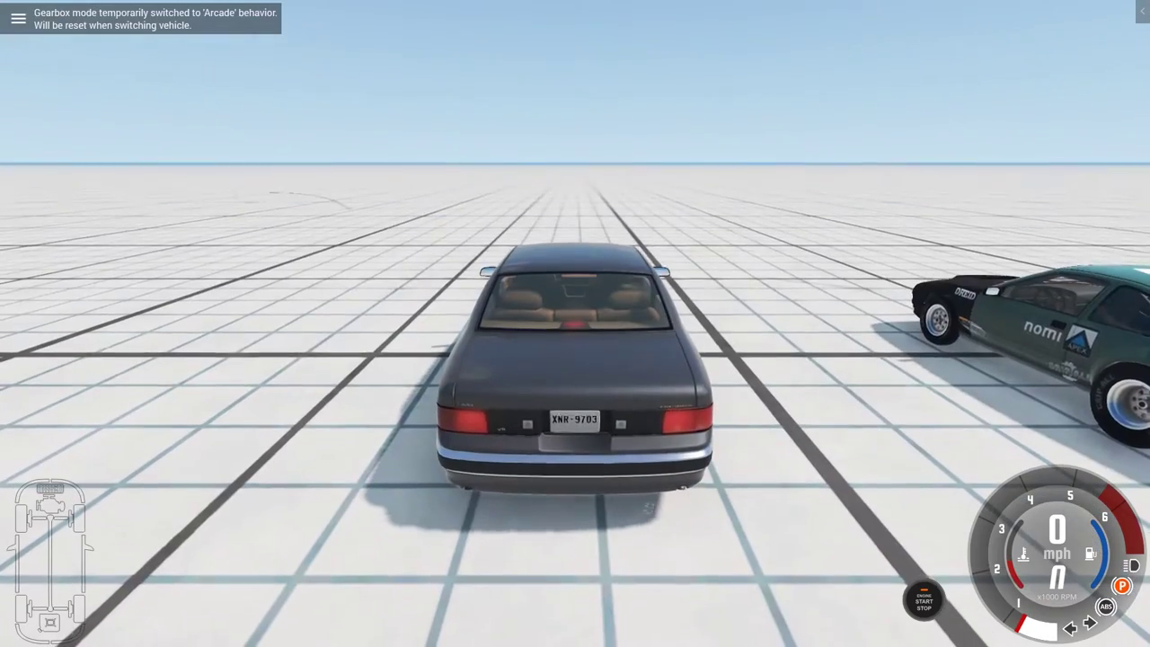
pyautogui.moveTo(638, 256); pyautogui.dragTo(808, 306)
pyautogui.press('KP_4')
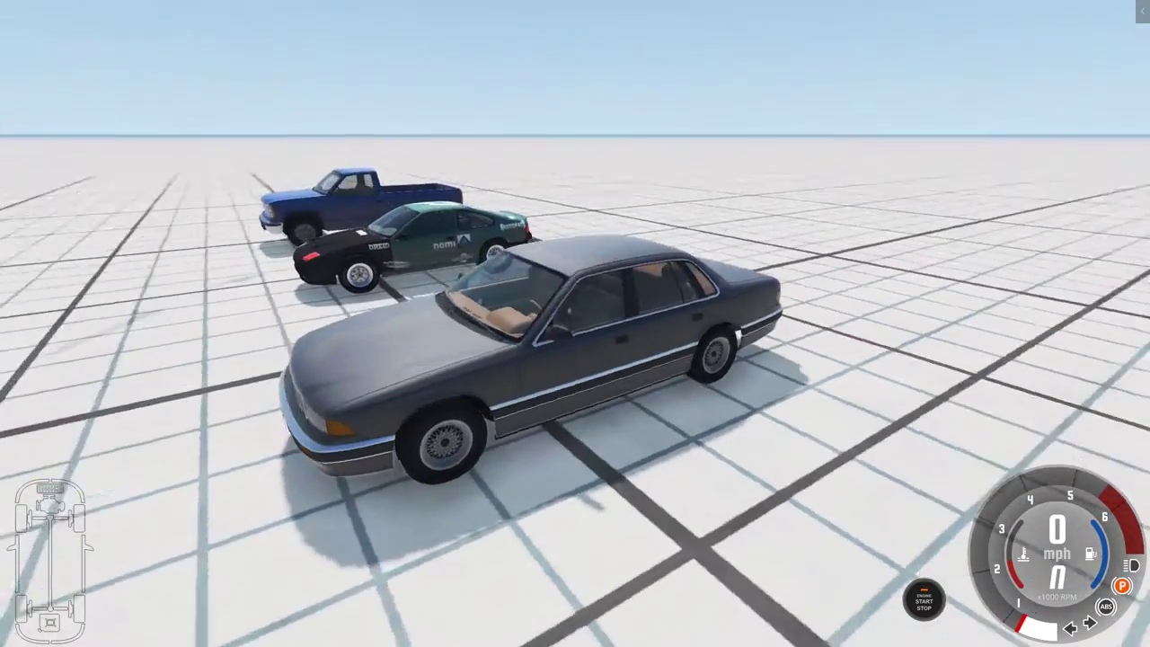
pyautogui.press('KP_6')
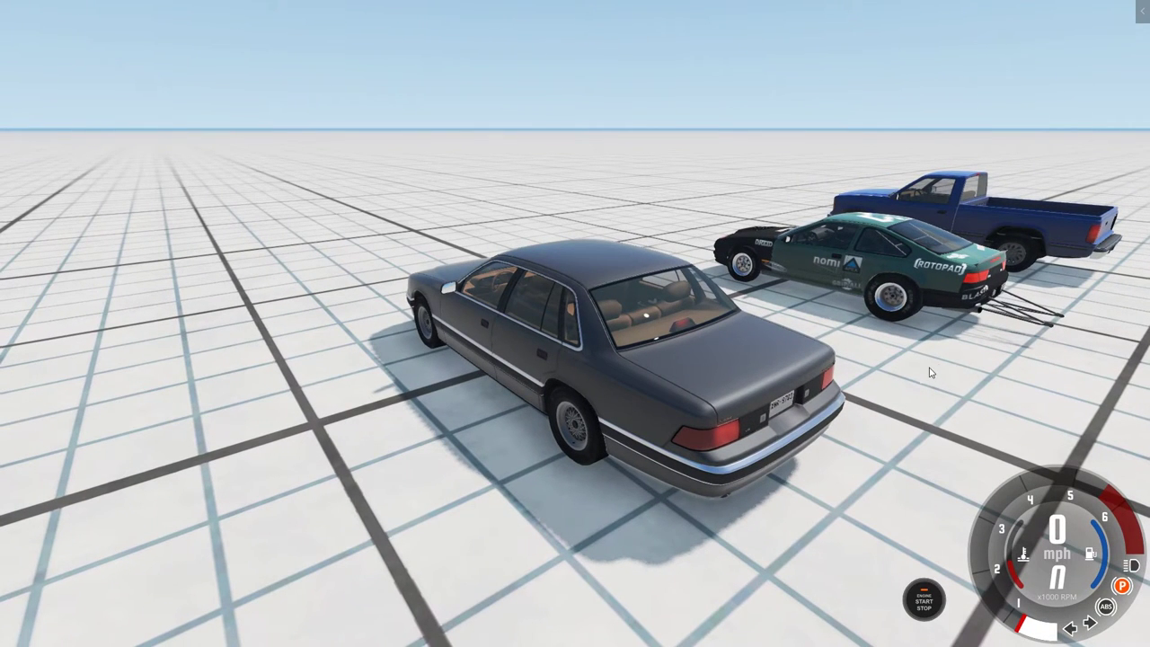
pyautogui.moveTo(937, 356); pyautogui.dragTo(961, 341)
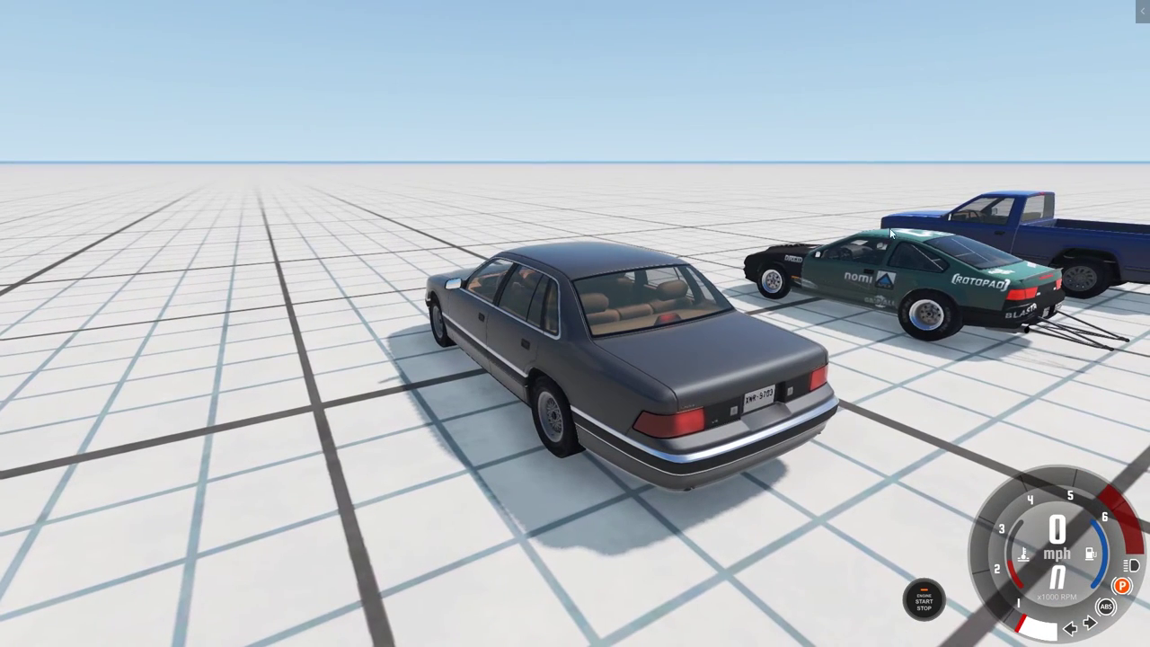
# Step: Remove the Tab binding from Switch to next vehicle in the Gameplay section of the control options
pyautogui.press('Escape')
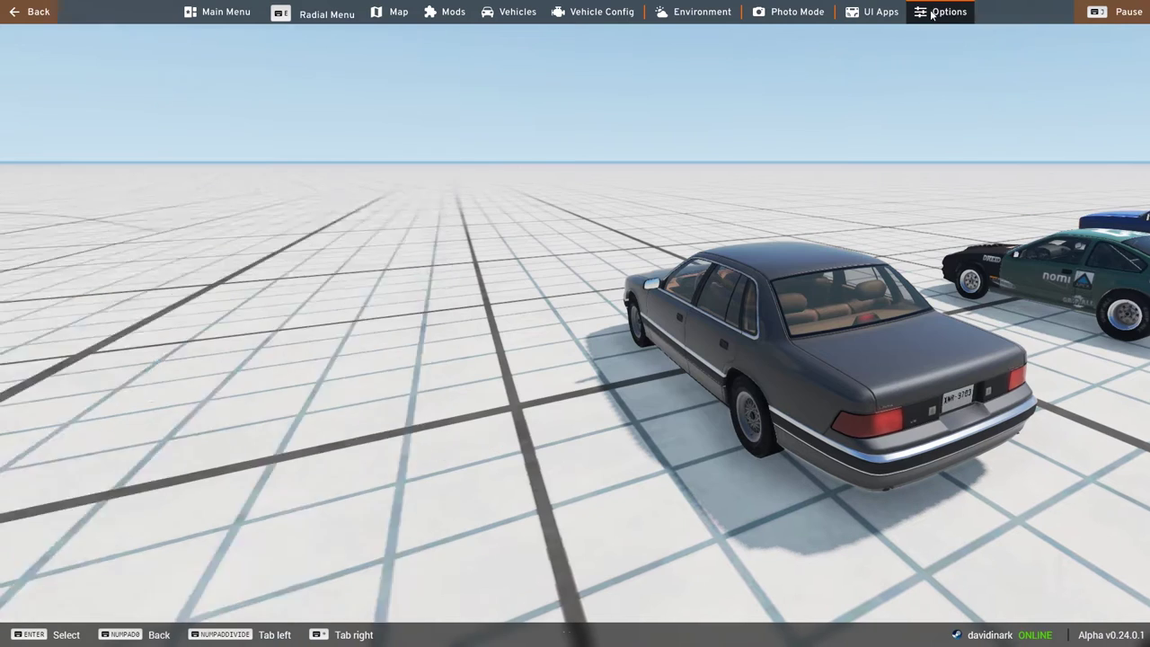
pyautogui.click(944, 11)
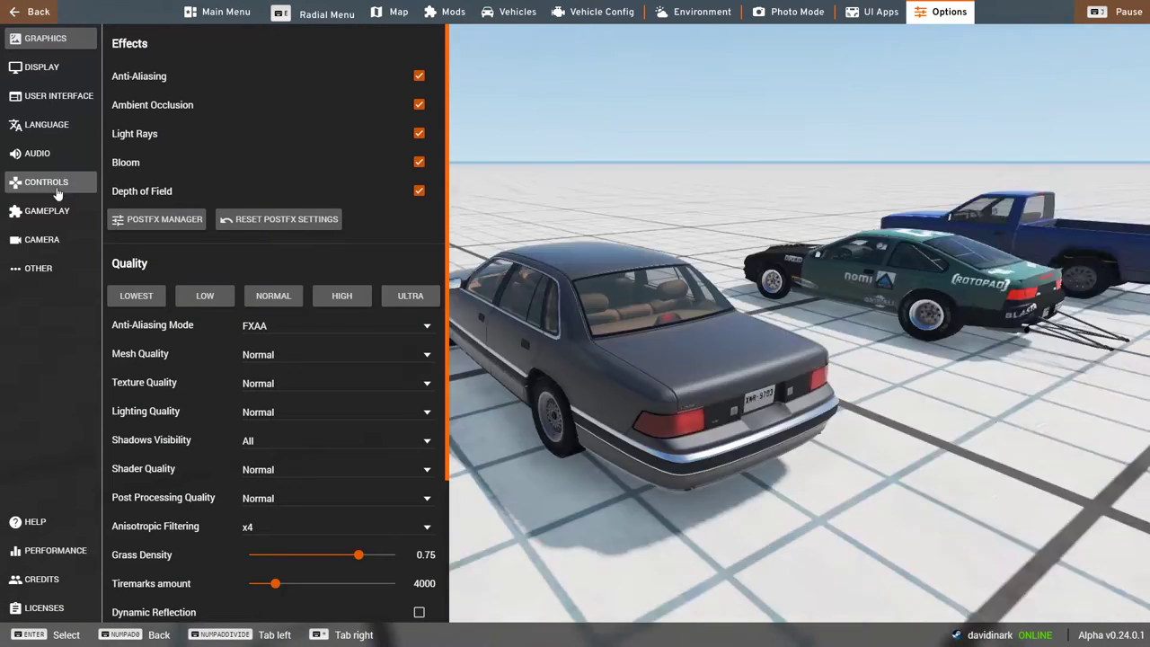
pyautogui.click(56, 189)
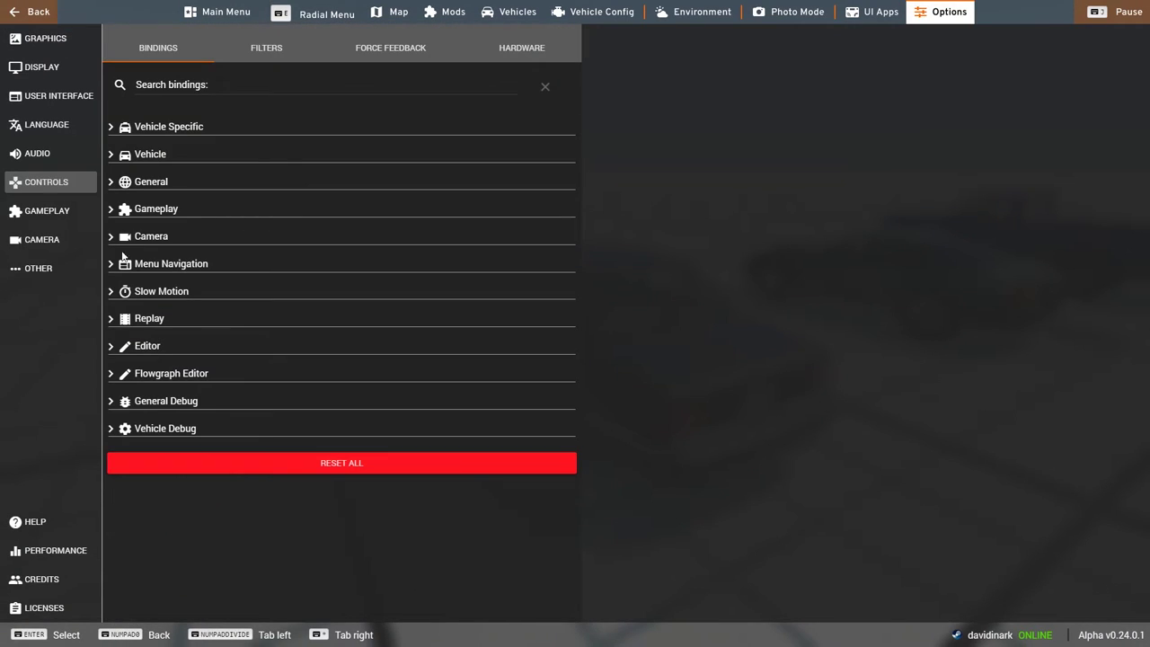
pyautogui.click(117, 211)
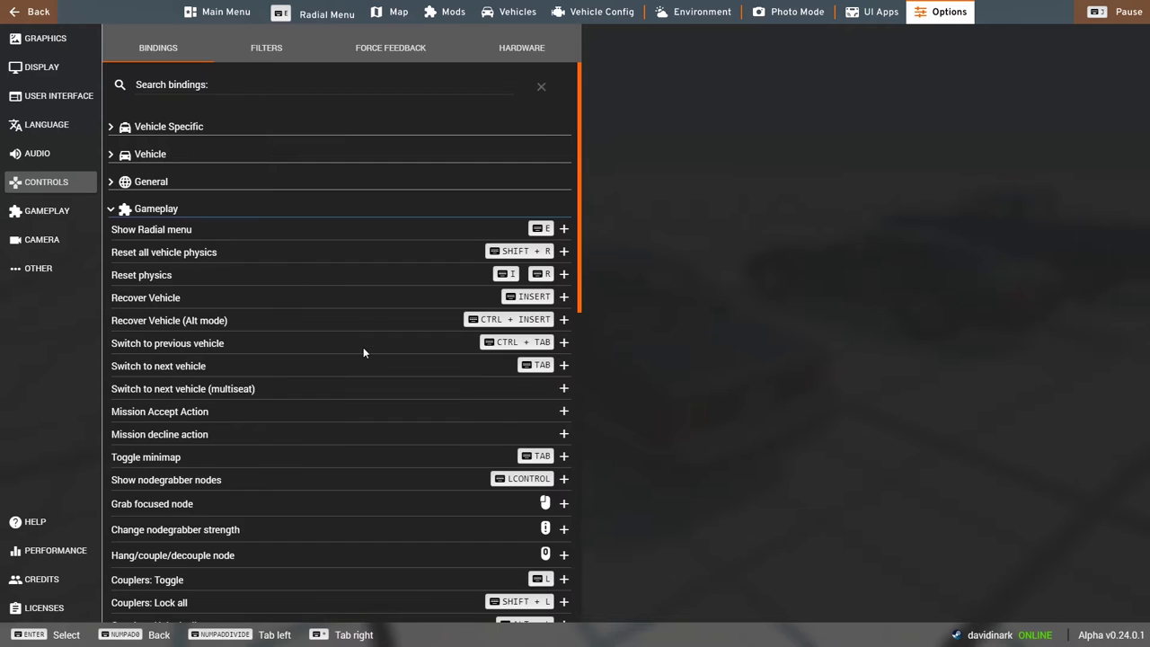
pyautogui.scroll(-1, 363, 347)
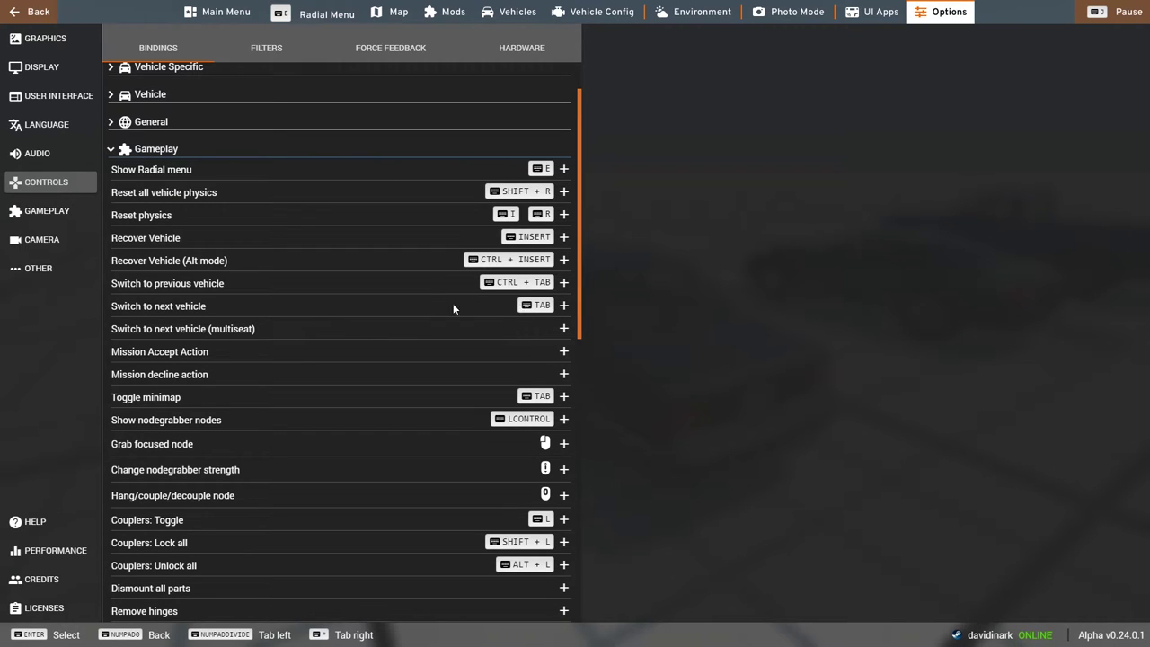
pyautogui.click(532, 307)
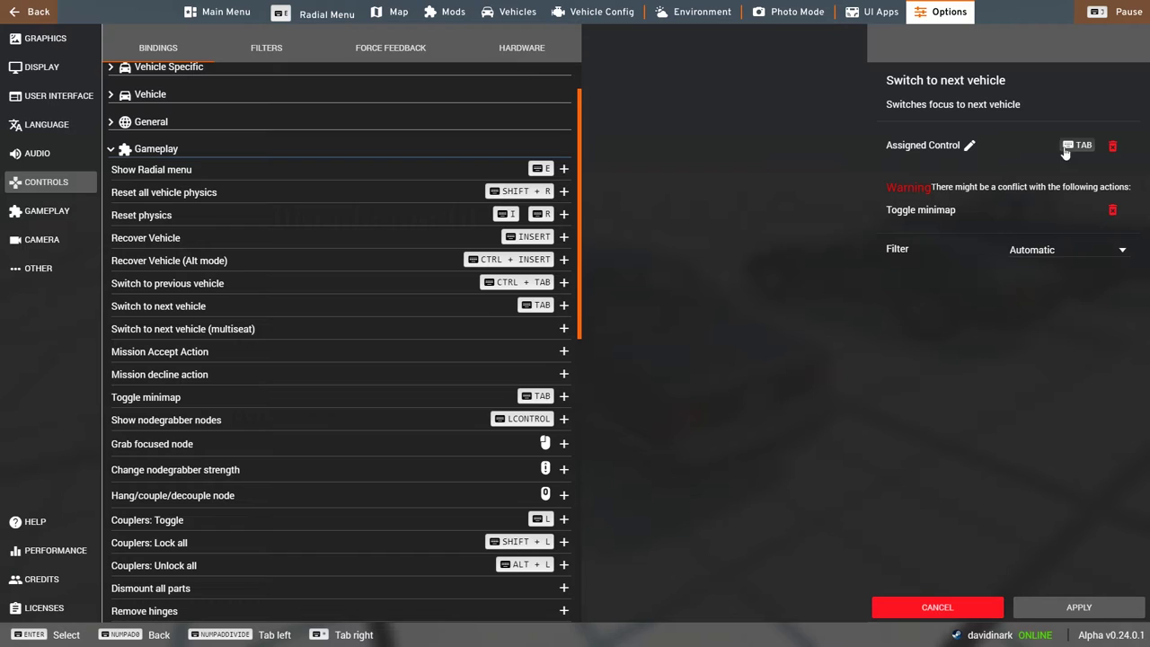
pyautogui.click(1112, 147)
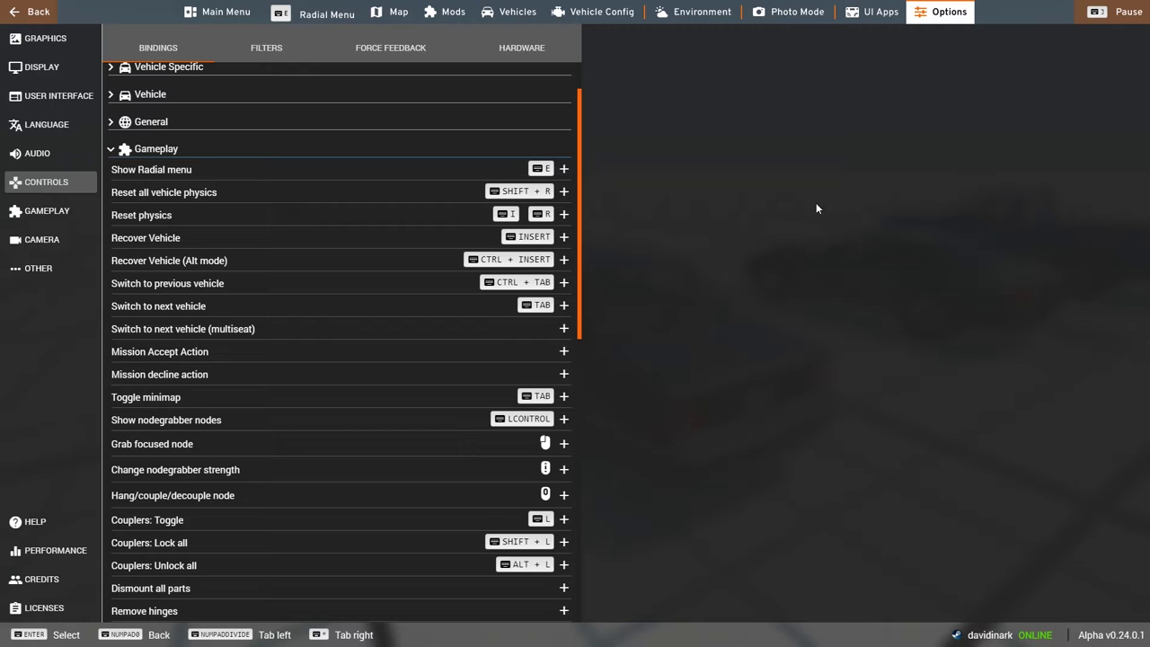
# Step: Create a new binding for Switch to next vehicle with the Tab key and apply it
pyautogui.click(563, 306)
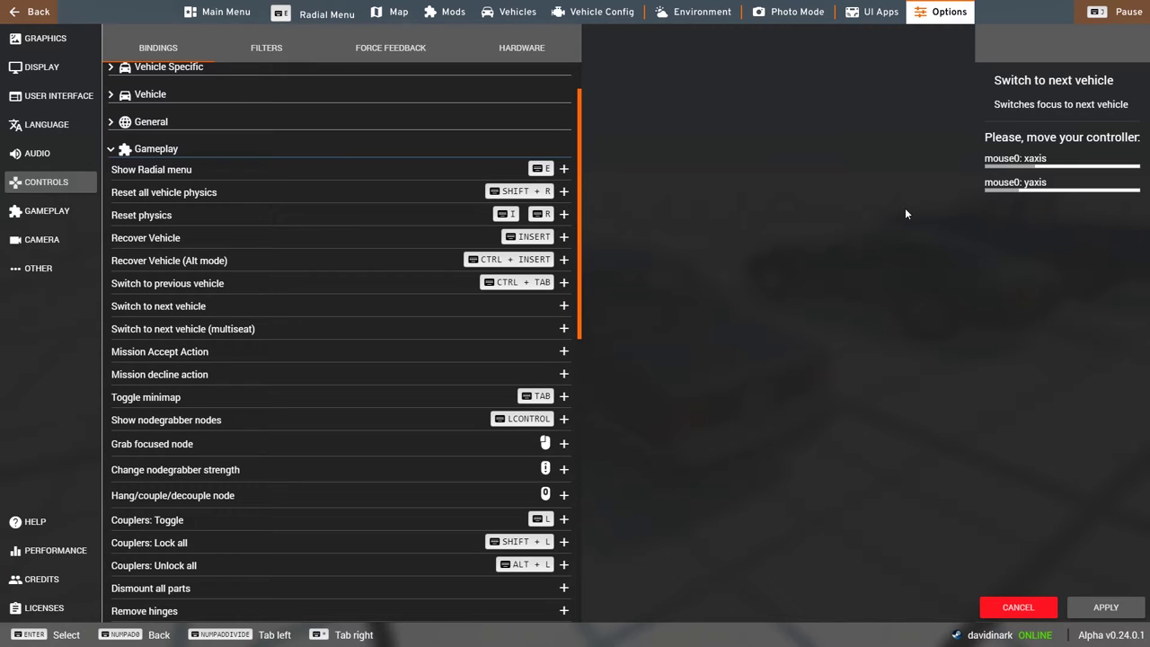
pyautogui.press('Tab')
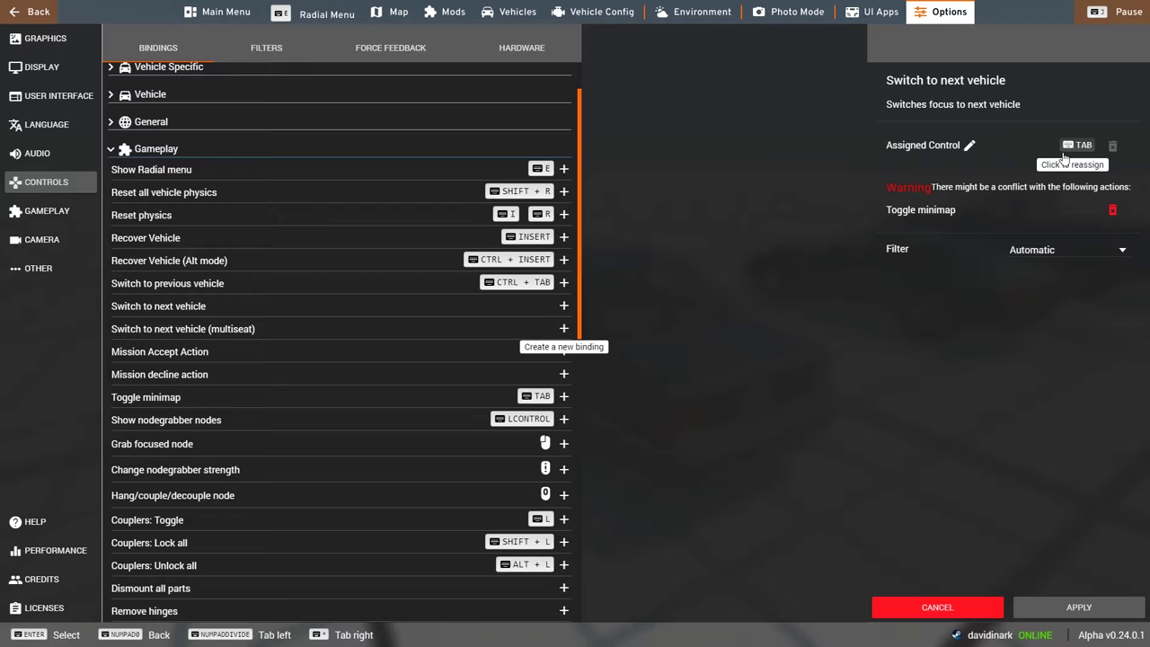
pyautogui.click(1074, 607)
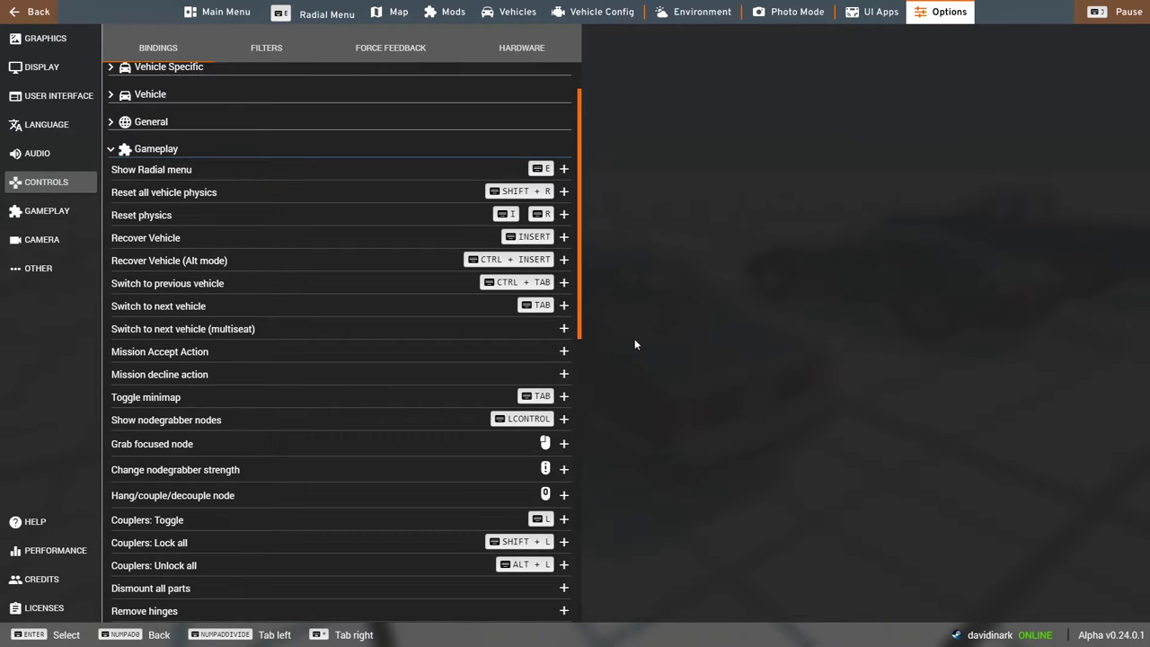
pyautogui.scroll(-1, 451, 336)
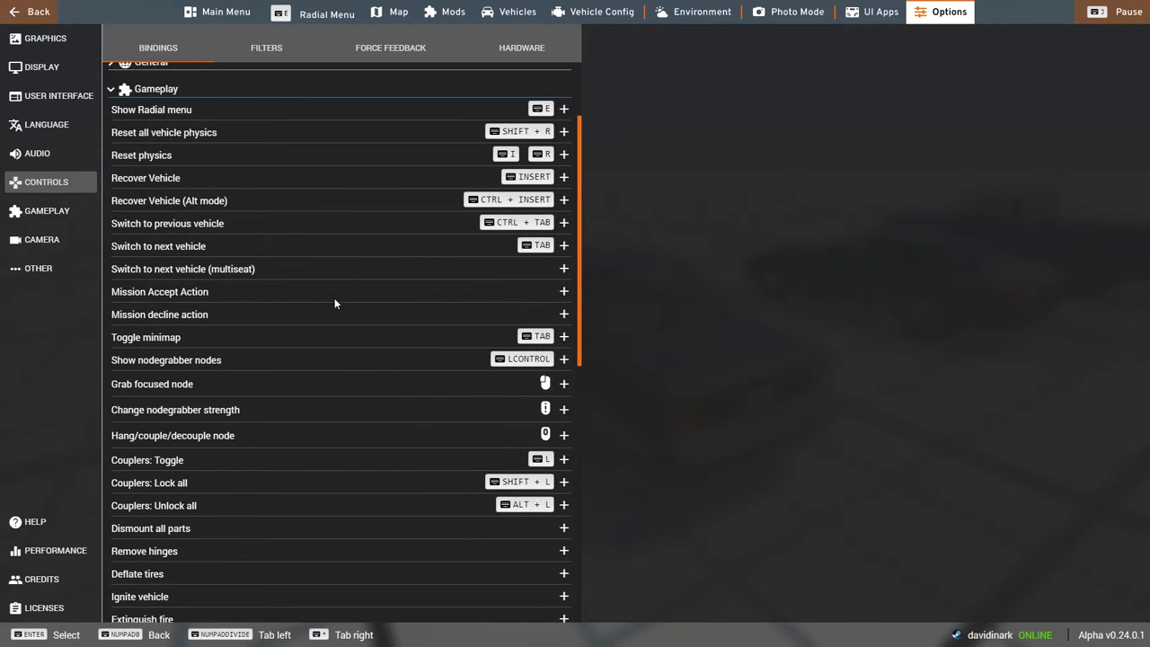
# Step: Examine the Toggle minimap binding in the Gameplay section, then leave the control options
pyautogui.scroll(-1, 334, 302)
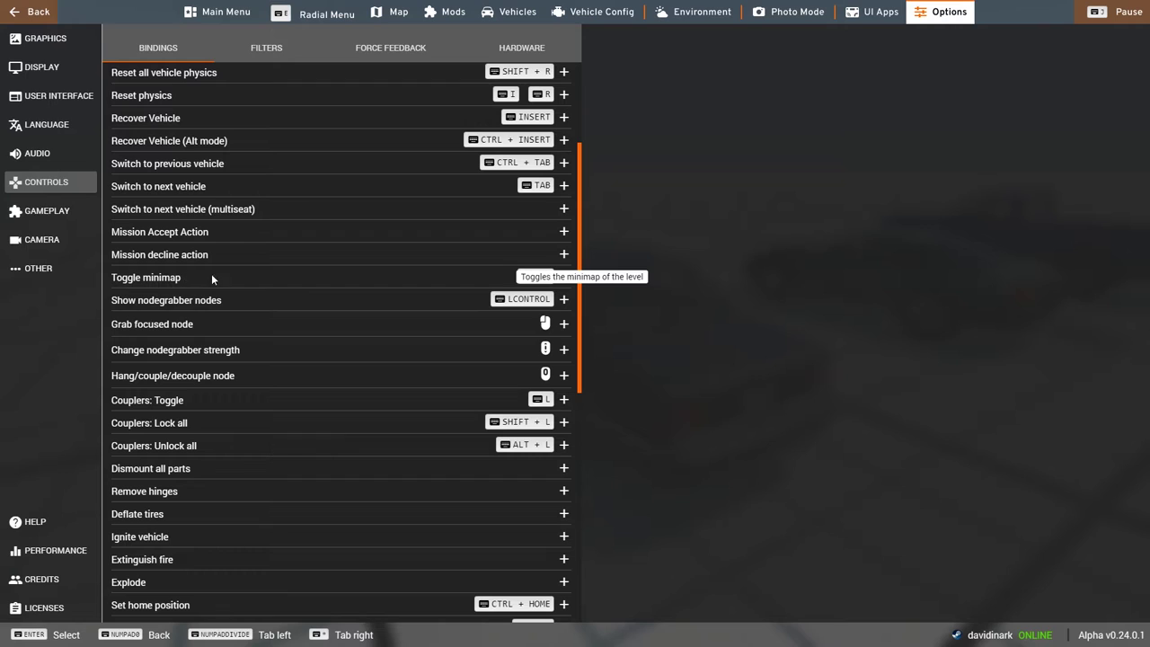
pyautogui.click(518, 284)
pyautogui.press('Tab')
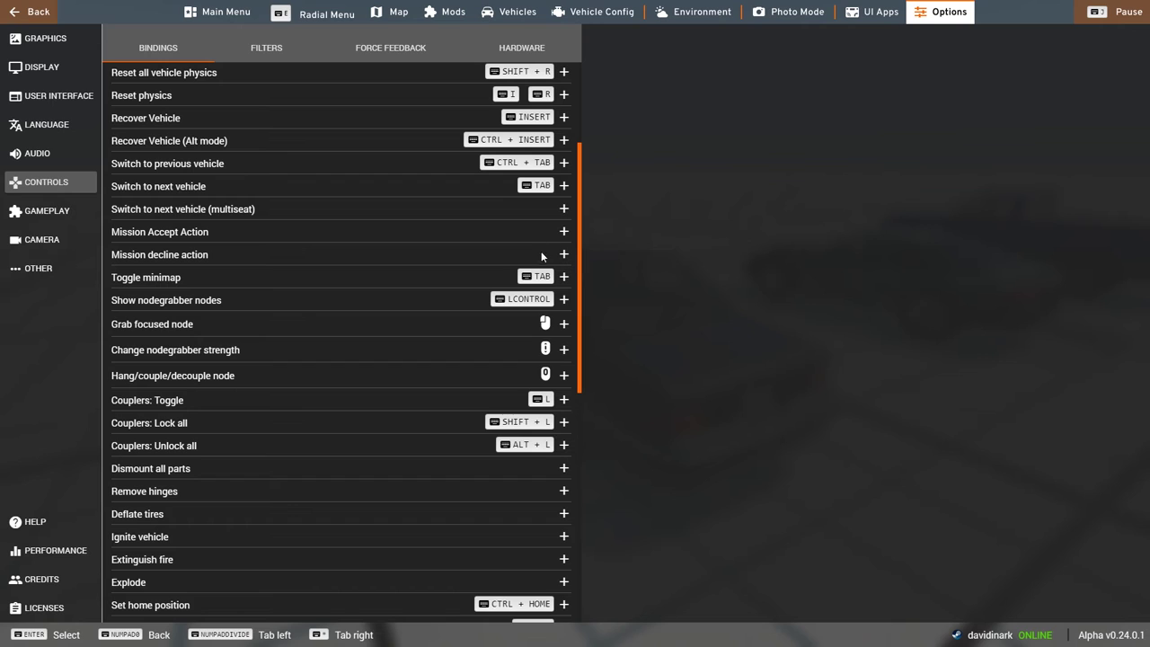
pyautogui.click(713, 344)
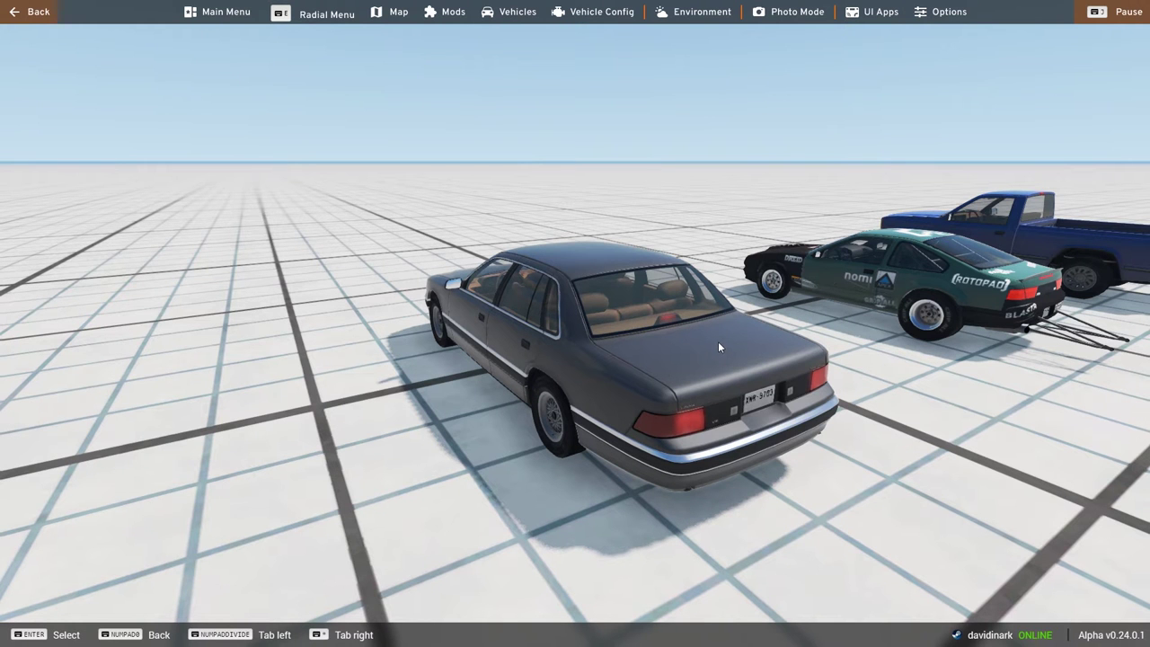
# Step: Look around from the sedan's driver camera, and switch to the blue pickup's driver camera
pyautogui.moveTo(723, 337); pyautogui.dragTo(731, 326)
pyautogui.press('c')
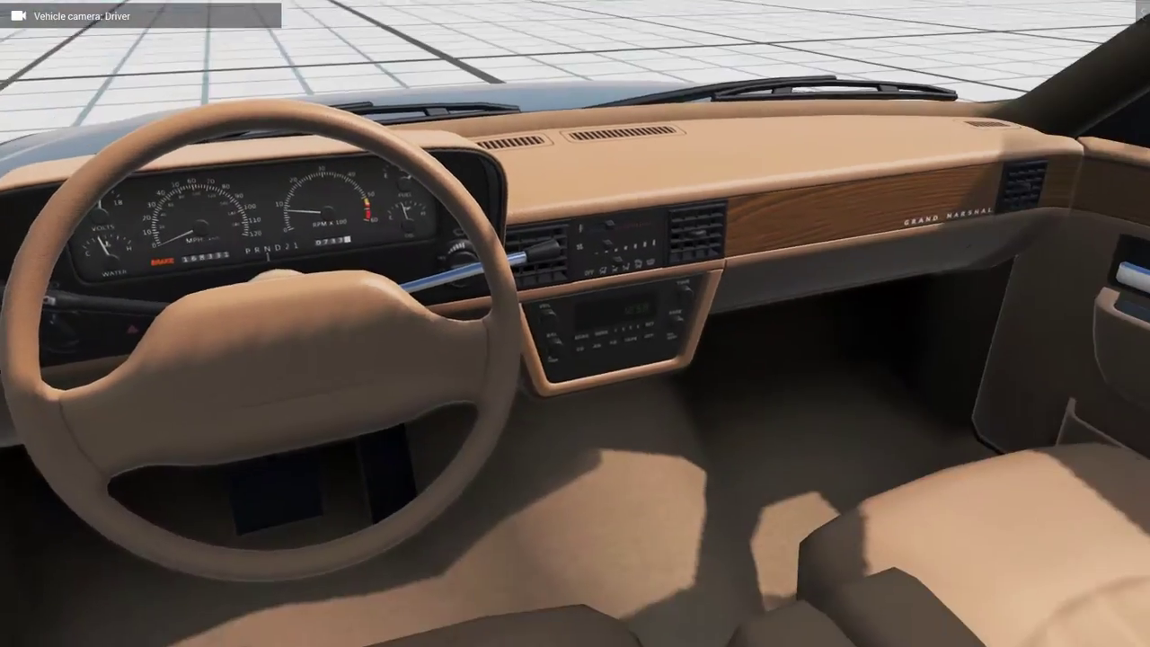
pyautogui.moveTo(731, 327); pyautogui.dragTo(700, 446)
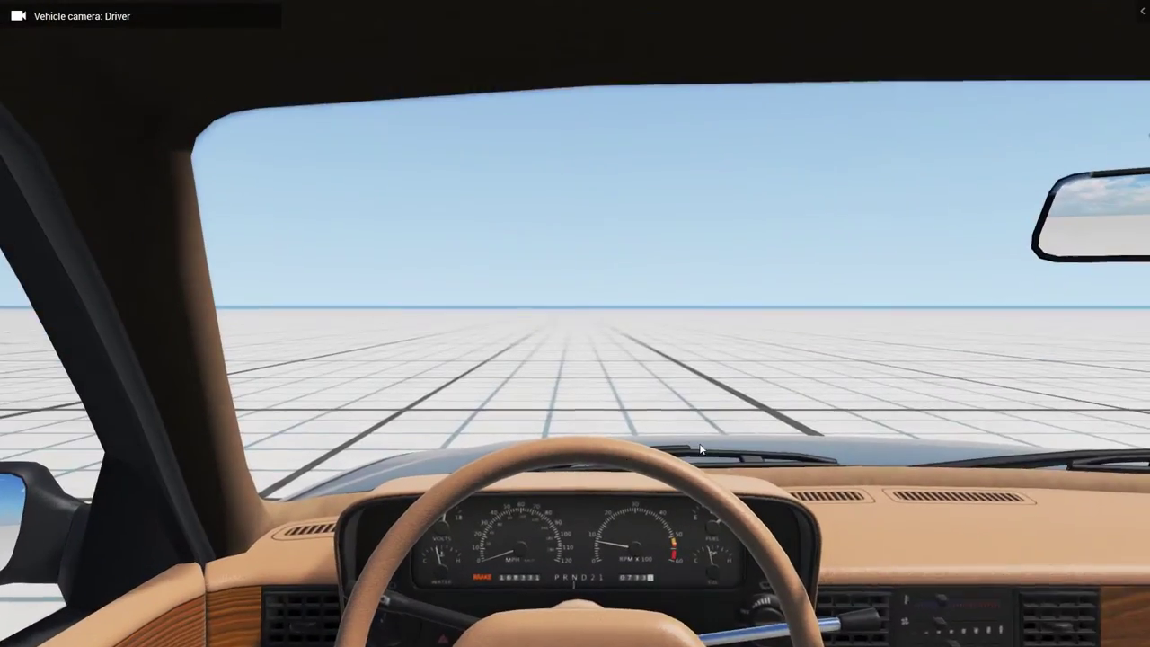
pyautogui.press('Tab')
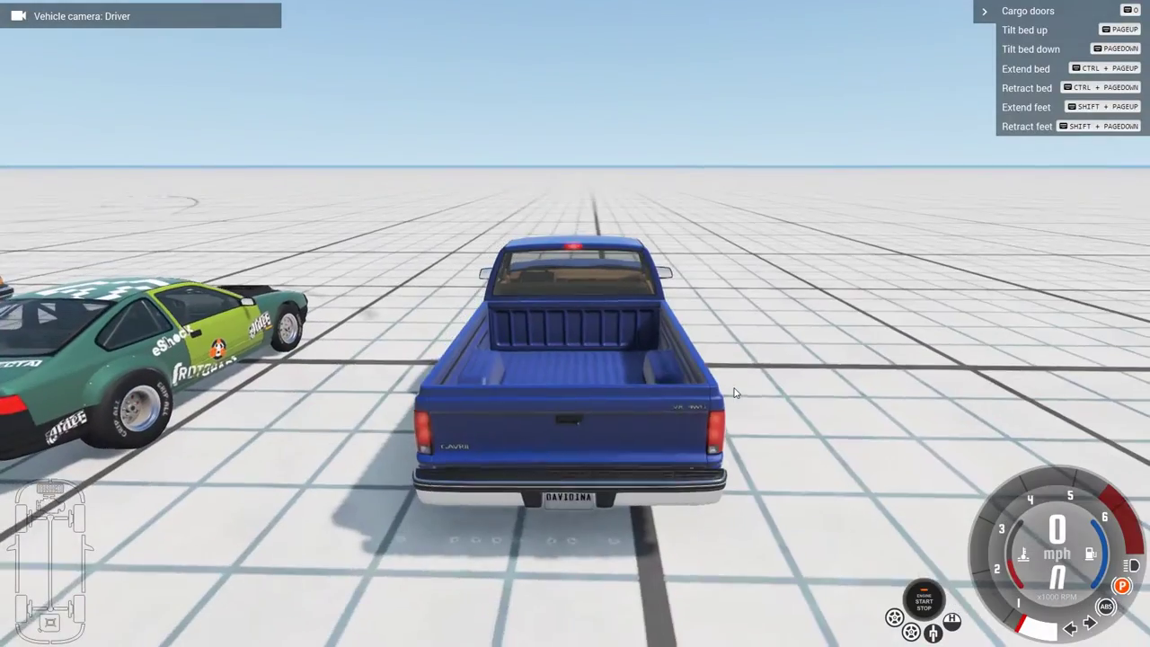
pyautogui.press('c')
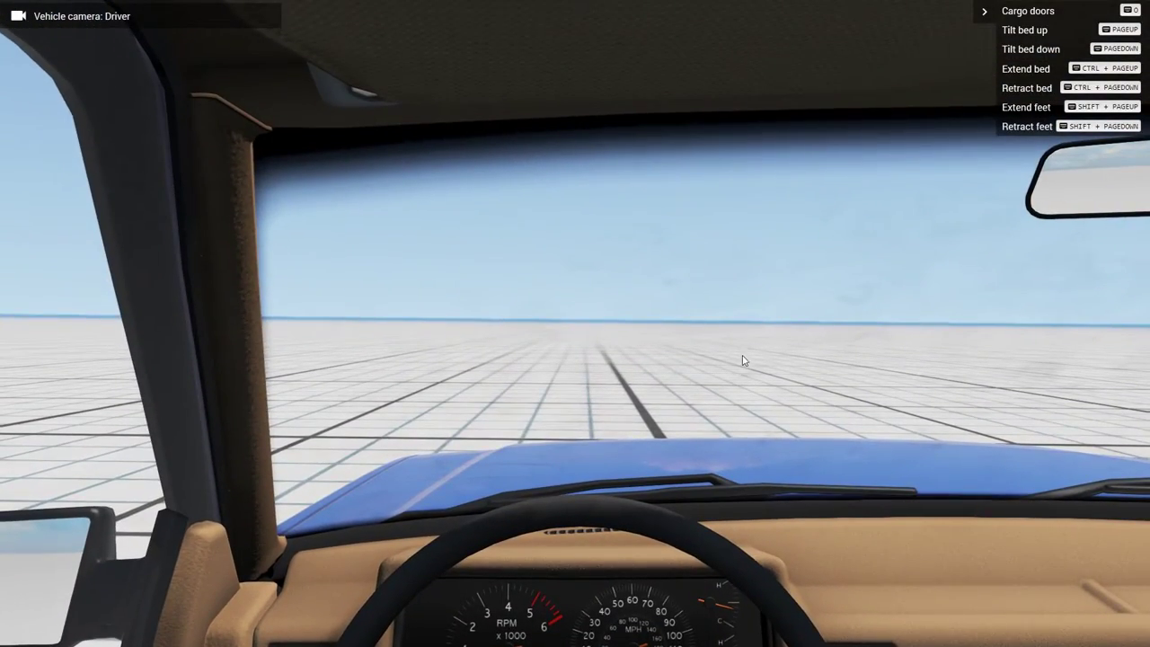
pyautogui.press('Escape')
pyautogui.press('Escape')
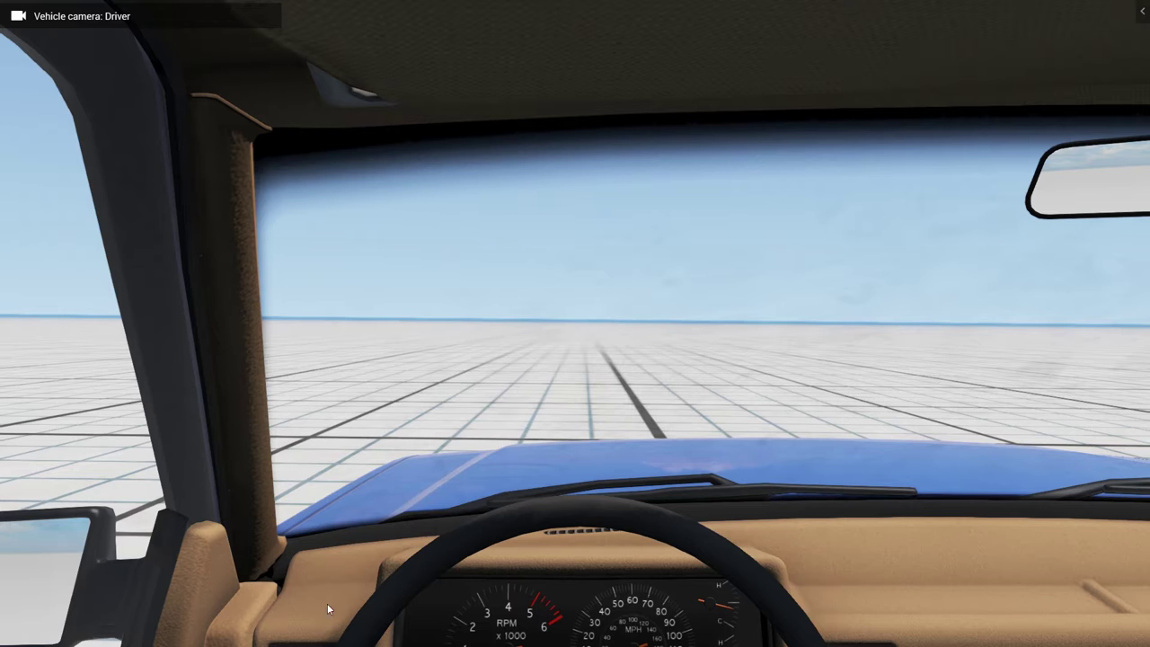
pyautogui.press('Escape')
pyautogui.press('Escape')
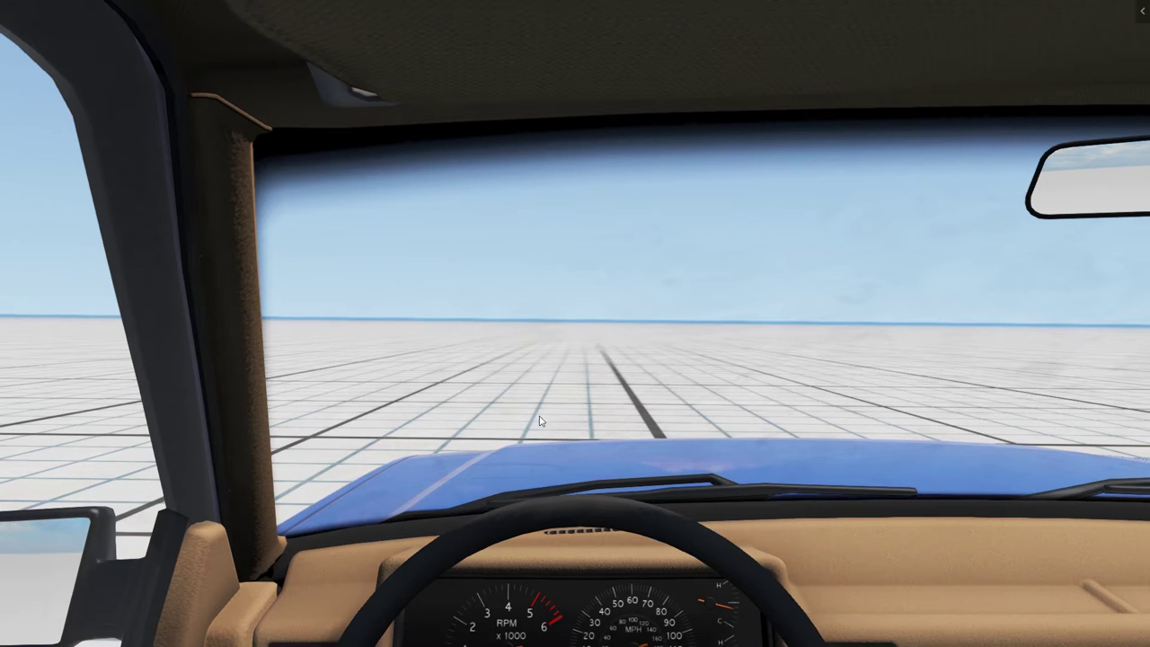
# Step: Open the Toggle minimap binding for viewing in the Gameplay section of the control options
pyautogui.press('Escape')
pyautogui.click(943, 14)
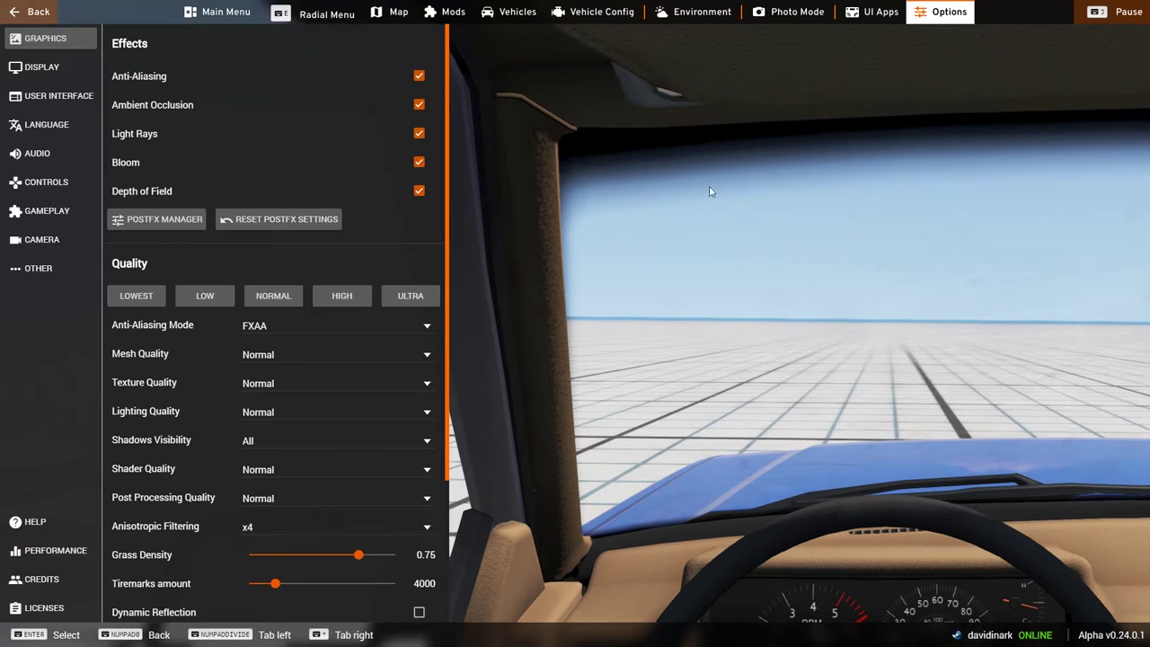
pyautogui.click(45, 182)
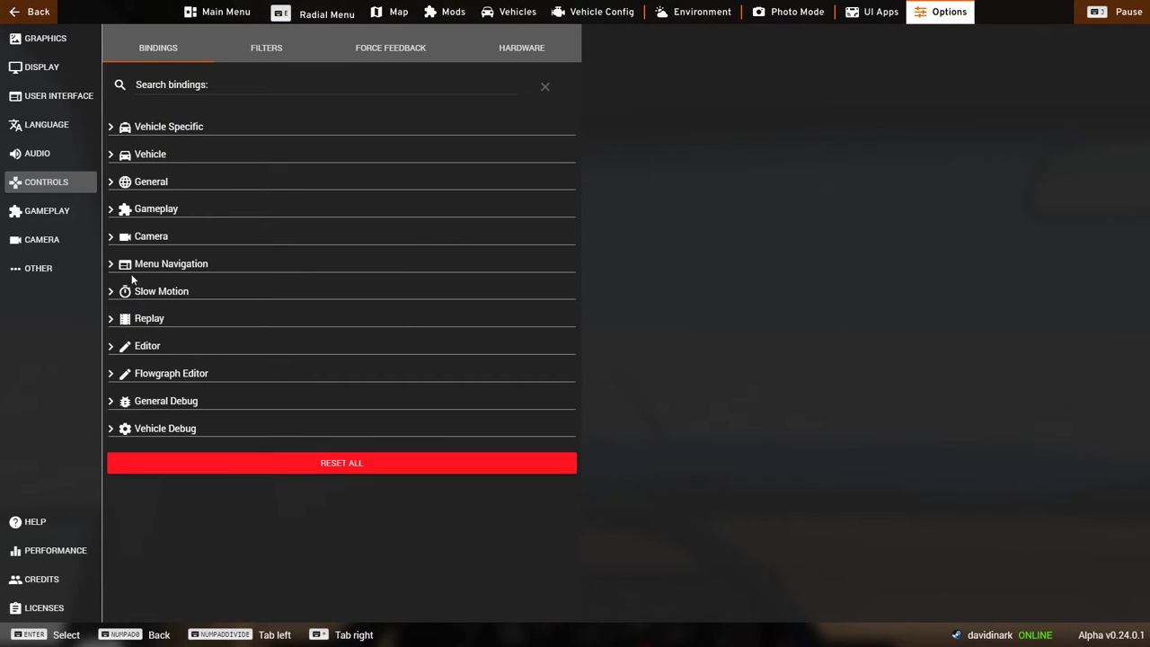
pyautogui.click(112, 209)
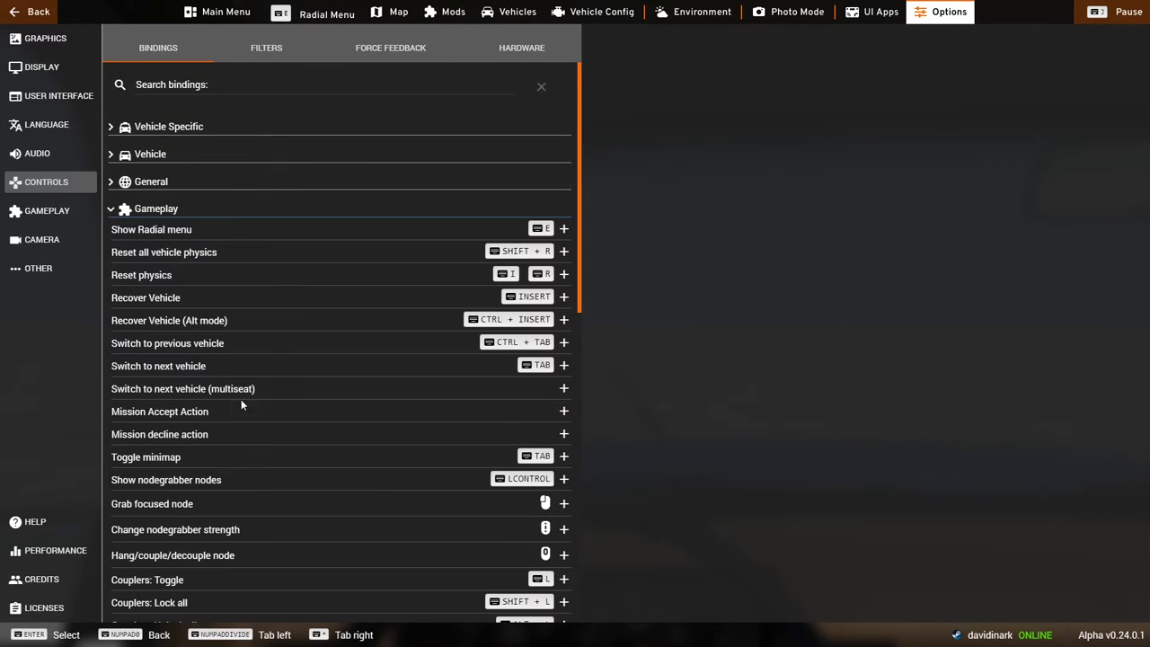
pyautogui.scroll(-1, 262, 393)
pyautogui.scroll(-1, 262, 388)
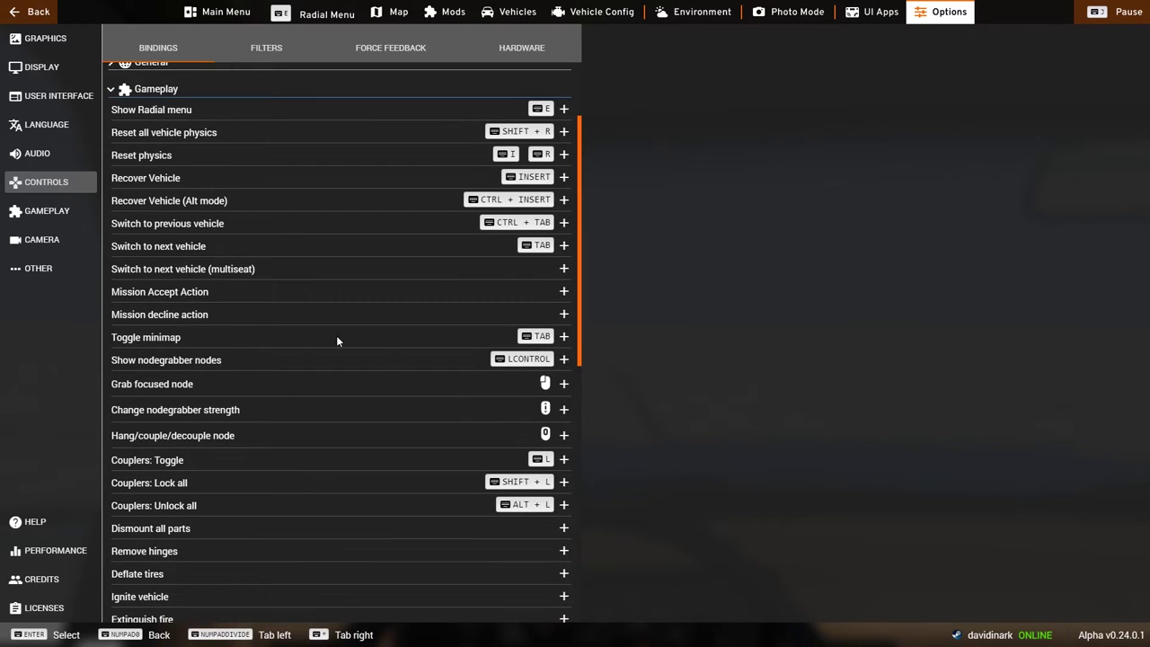
pyautogui.click(536, 336)
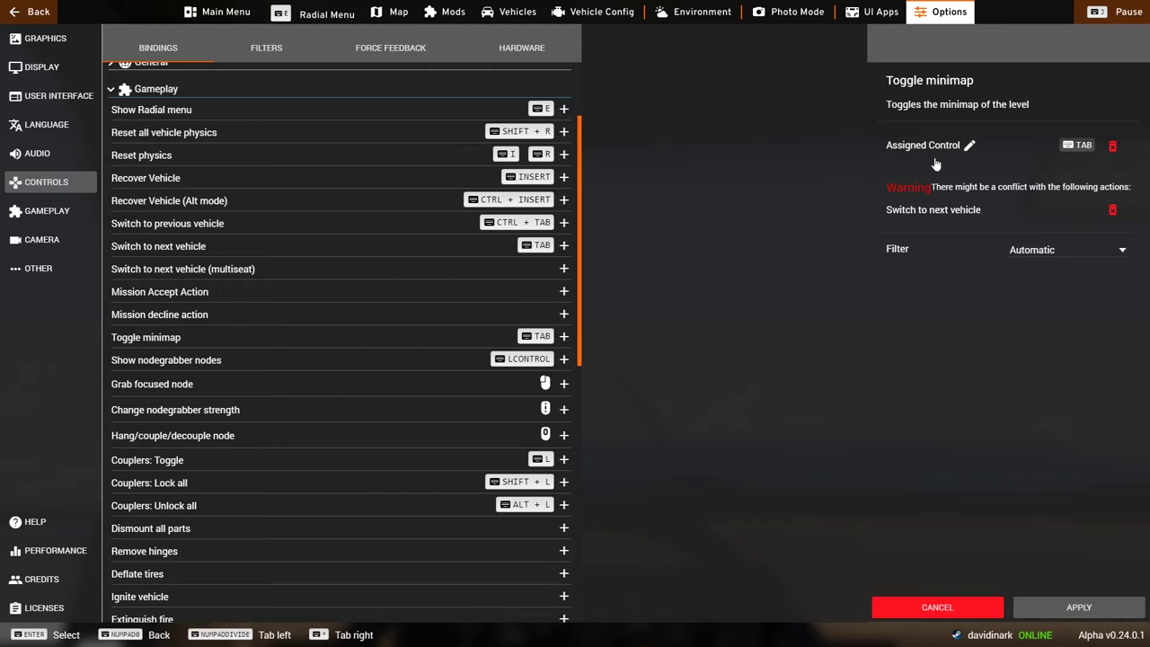
# Step: Examine the coupler bindings further down the Gameplay section and close the options
pyautogui.scroll(-1, 442, 288)
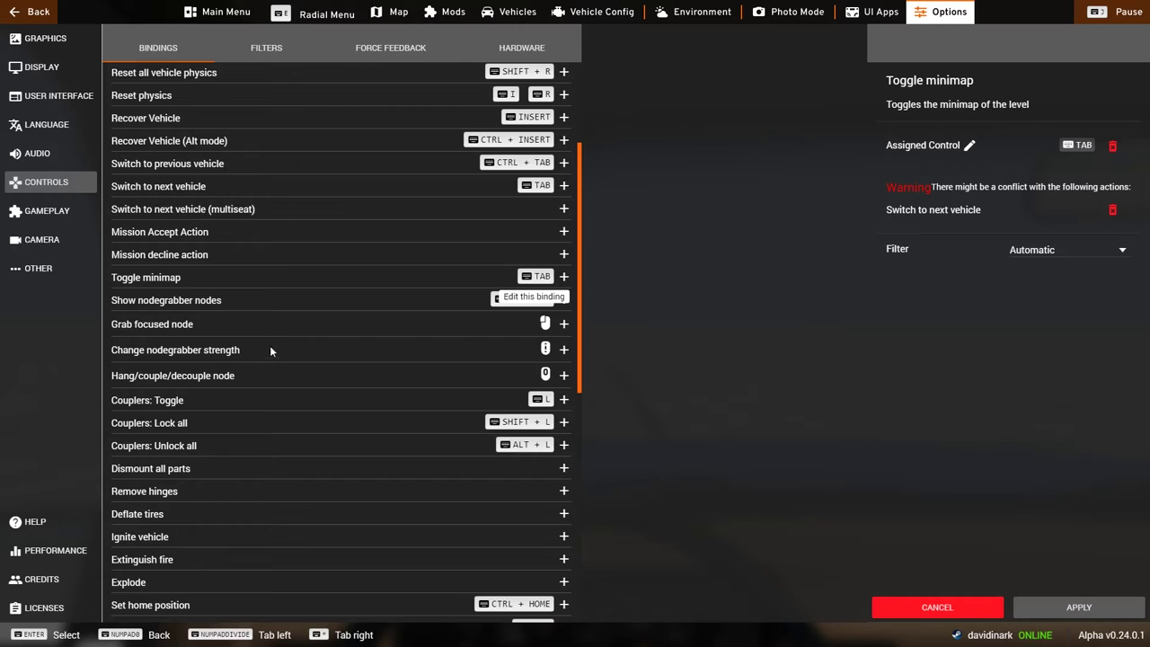
pyautogui.scroll(-2, 272, 355)
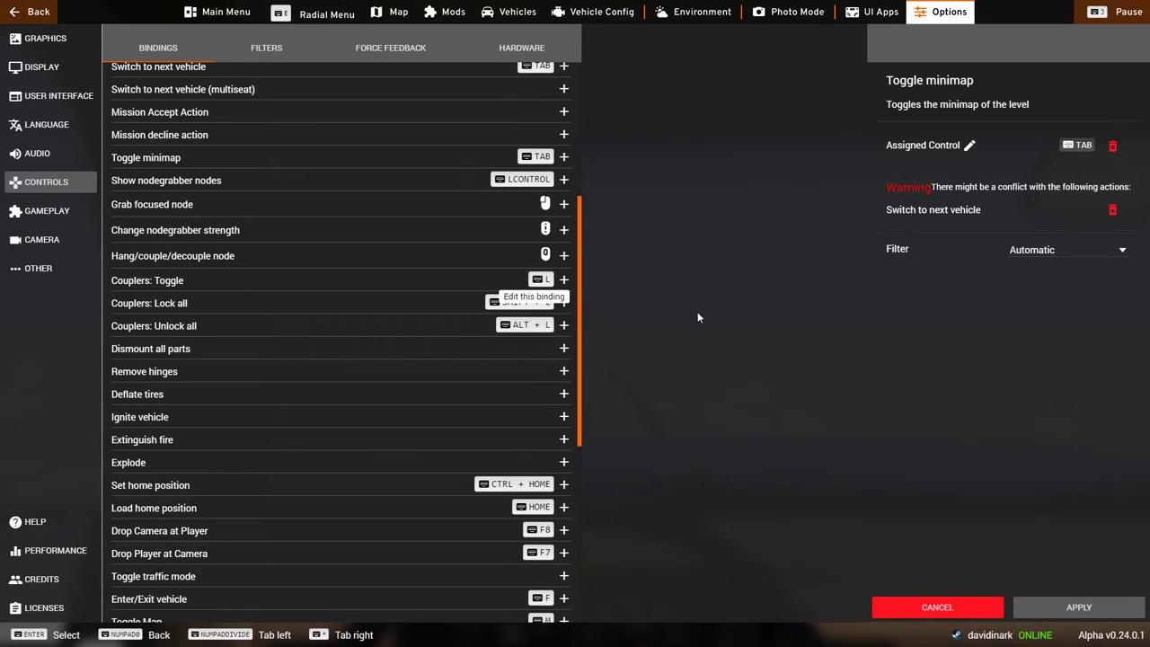
pyautogui.press('Escape')
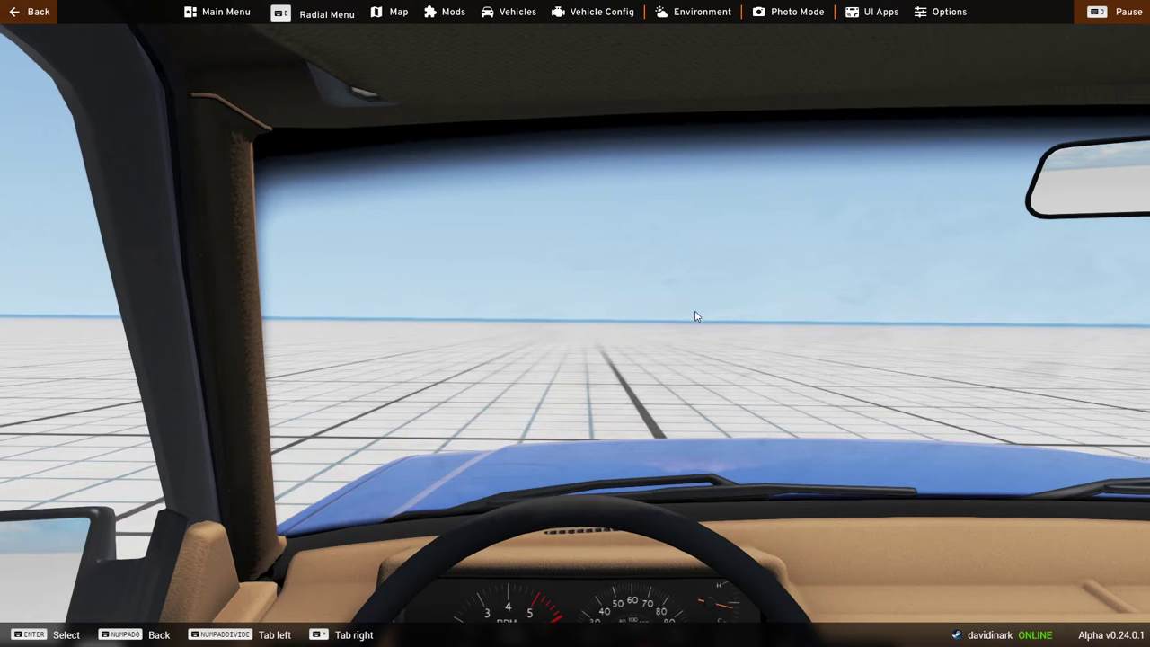
# Step: Return to the outside orbit camera and view the blue pickup from behind
pyautogui.press('c')
pyautogui.press('c')
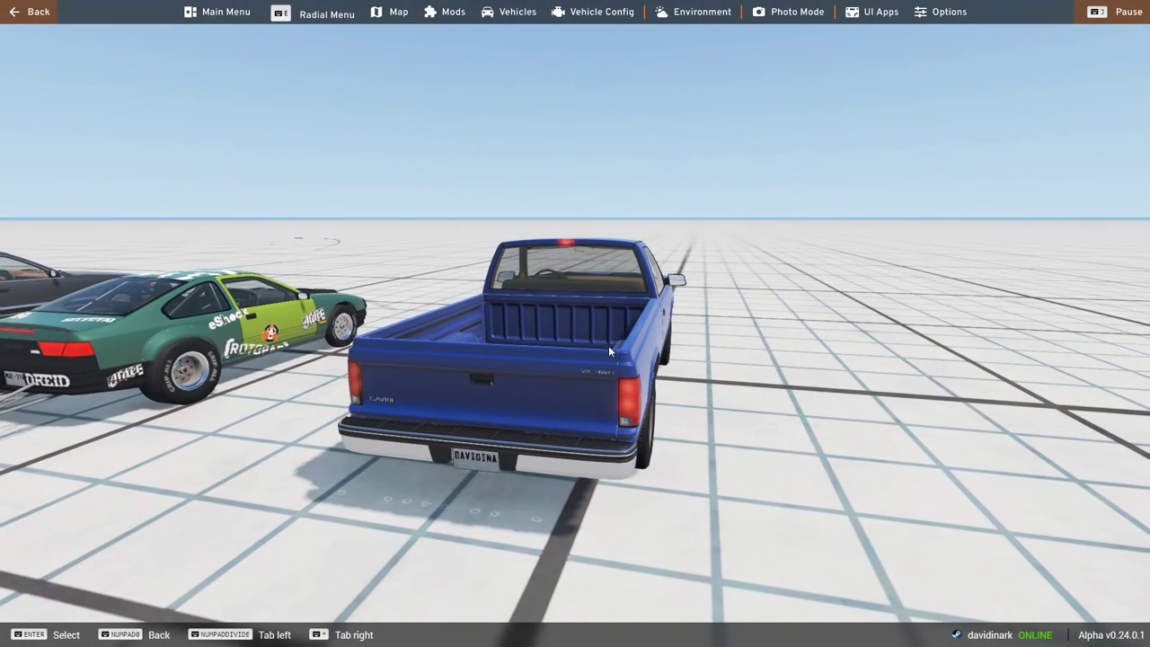
pyautogui.moveTo(616, 348); pyautogui.dragTo(512, 330)
pyautogui.press('Escape')
pyautogui.press('Escape')
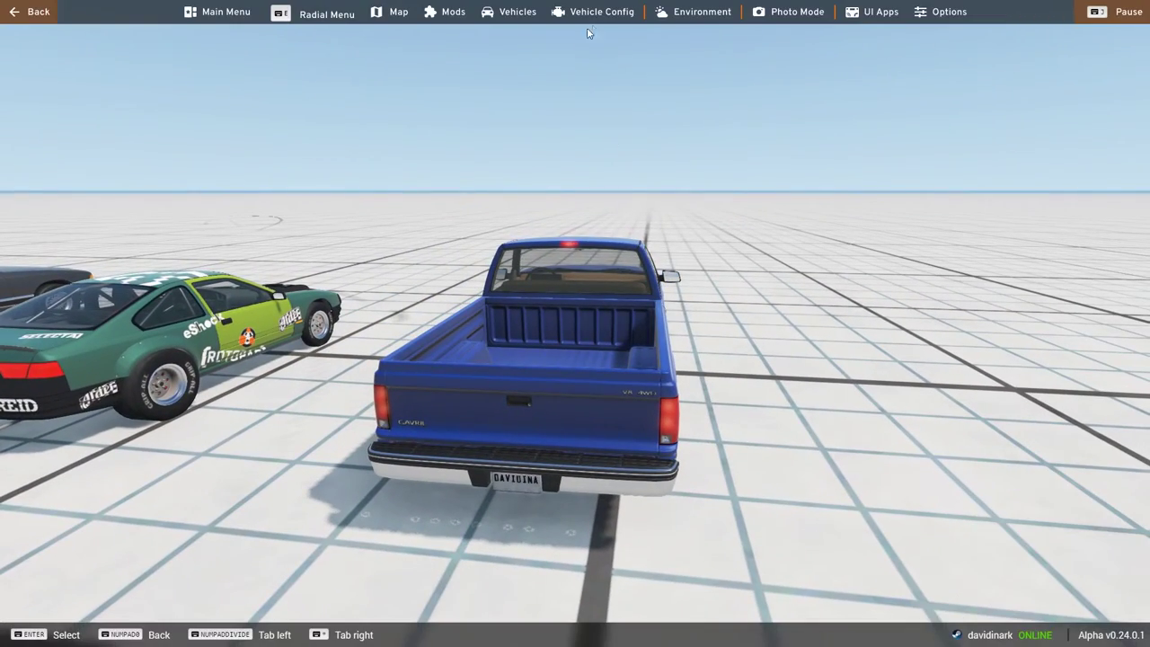
# Step: Spawn the Standard configuration of the Travel Trailer as a new vehicle
pyautogui.click(502, 13)
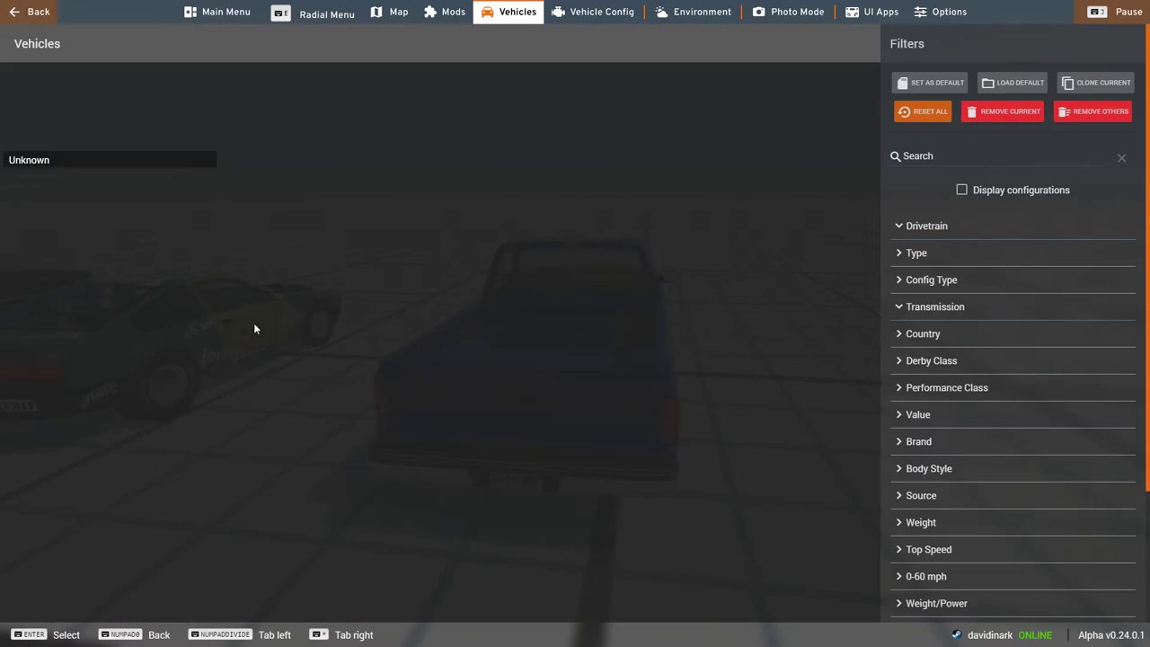
pyautogui.scroll(-3, 365, 426)
pyautogui.scroll(-3, 365, 426)
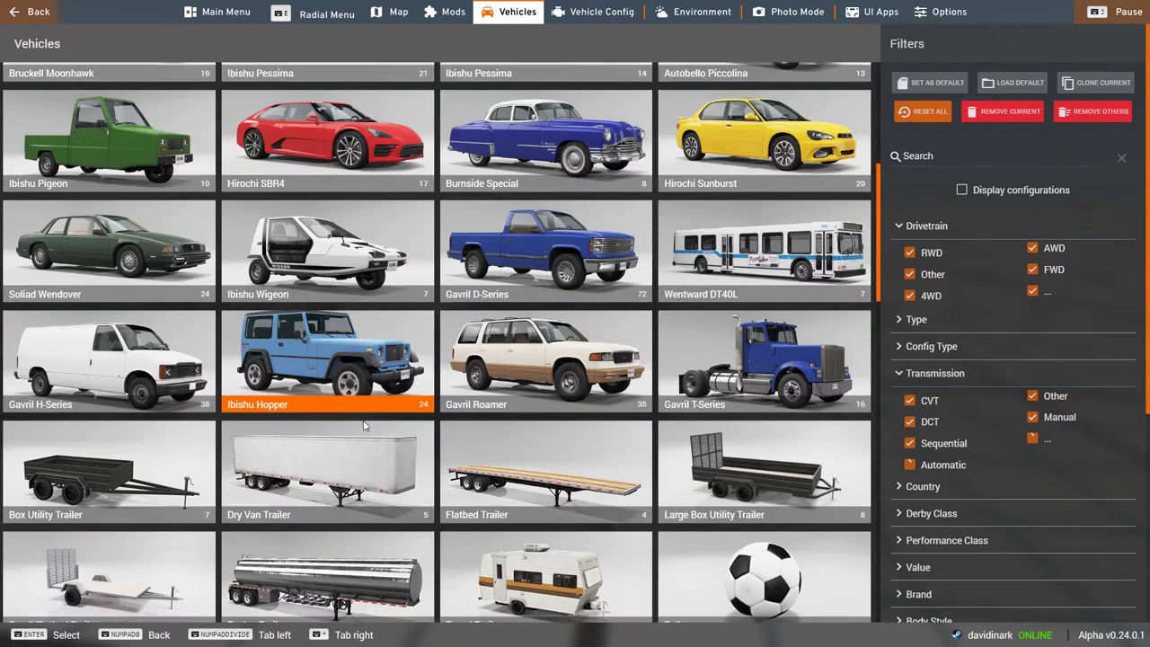
pyautogui.scroll(-1, 364, 417)
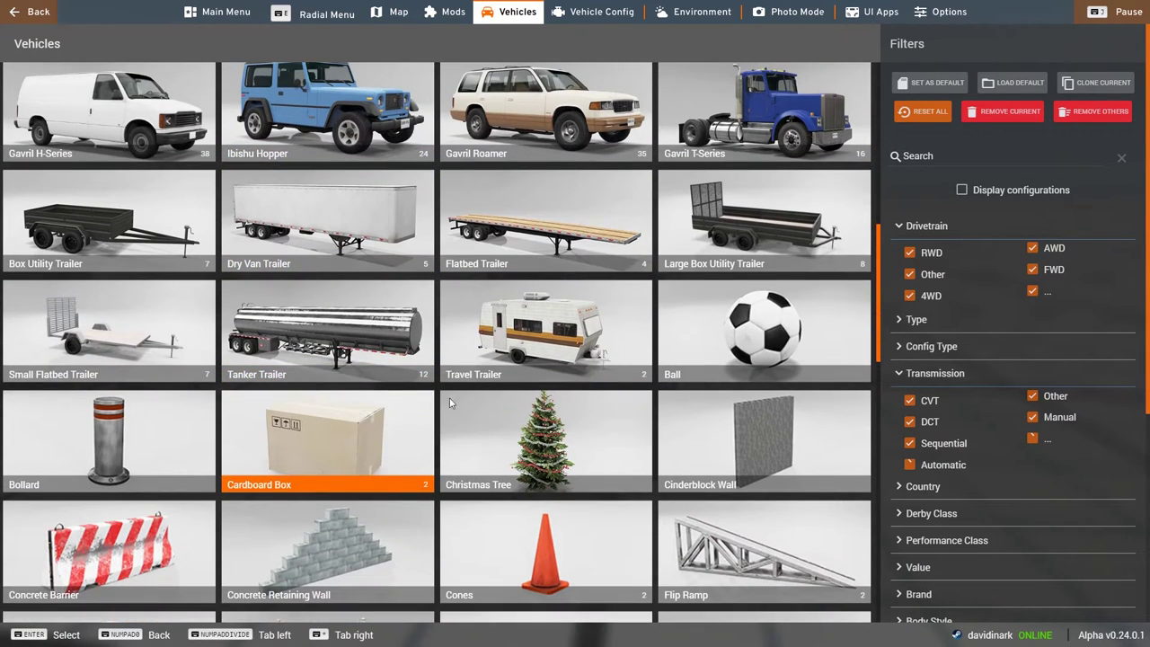
pyautogui.click(470, 341)
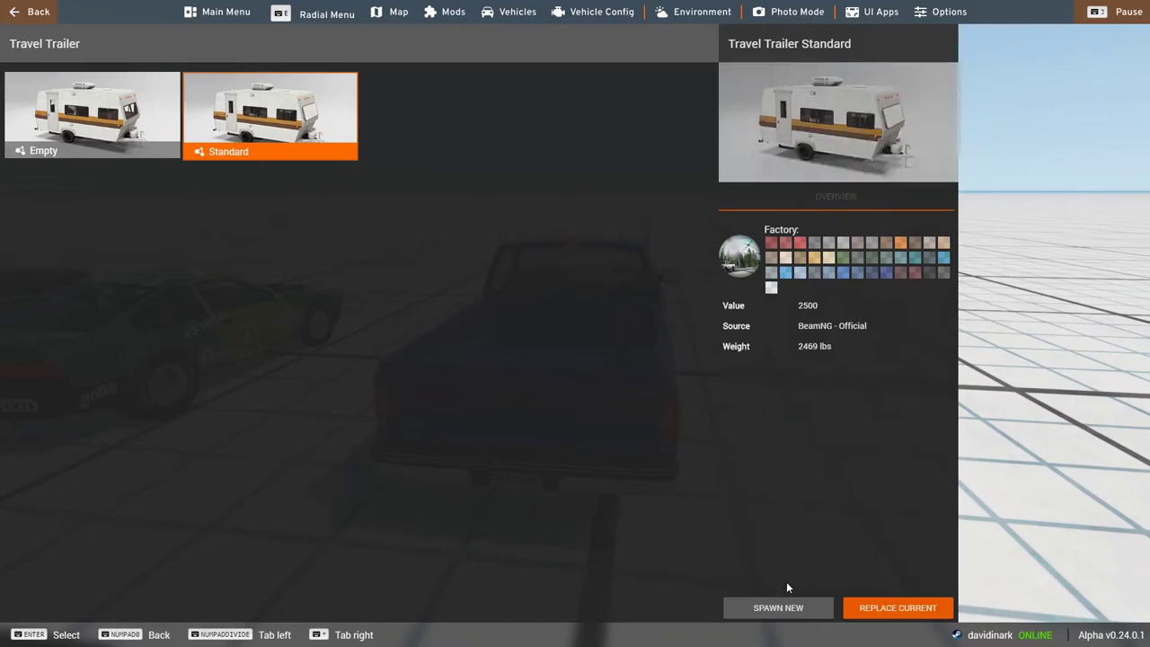
pyautogui.click(778, 608)
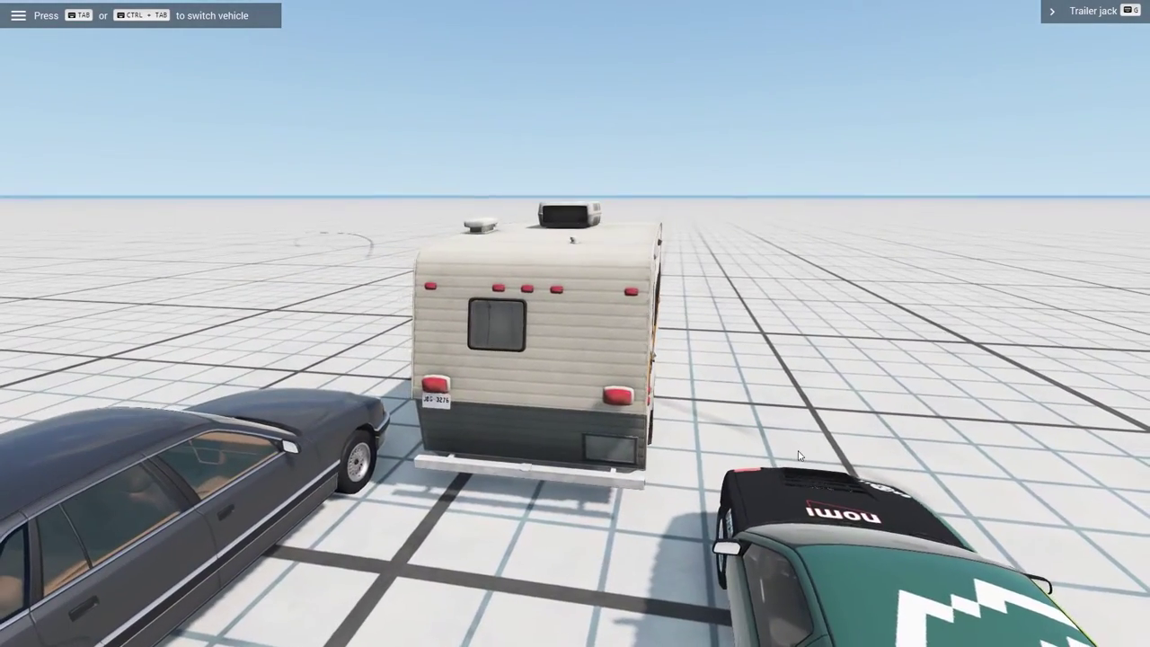
# Step: Switch back to the blue pickup and fit a tow hitch to its Standard Frame
pyautogui.press('Tab')
pyautogui.press('Tab')
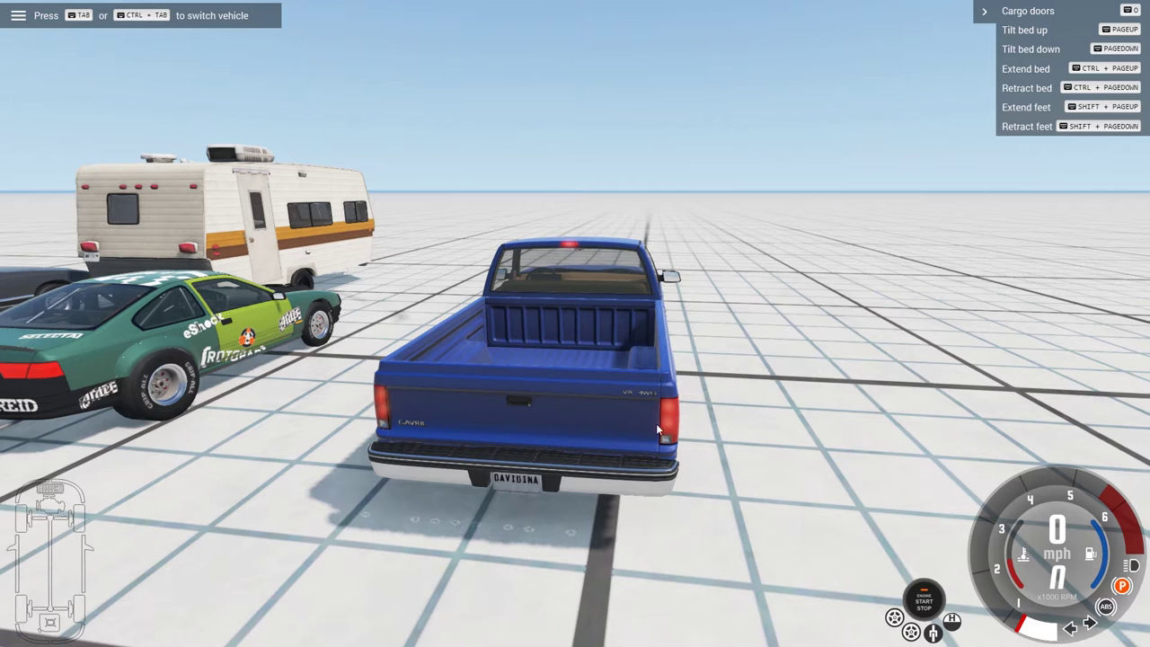
pyautogui.press('Escape')
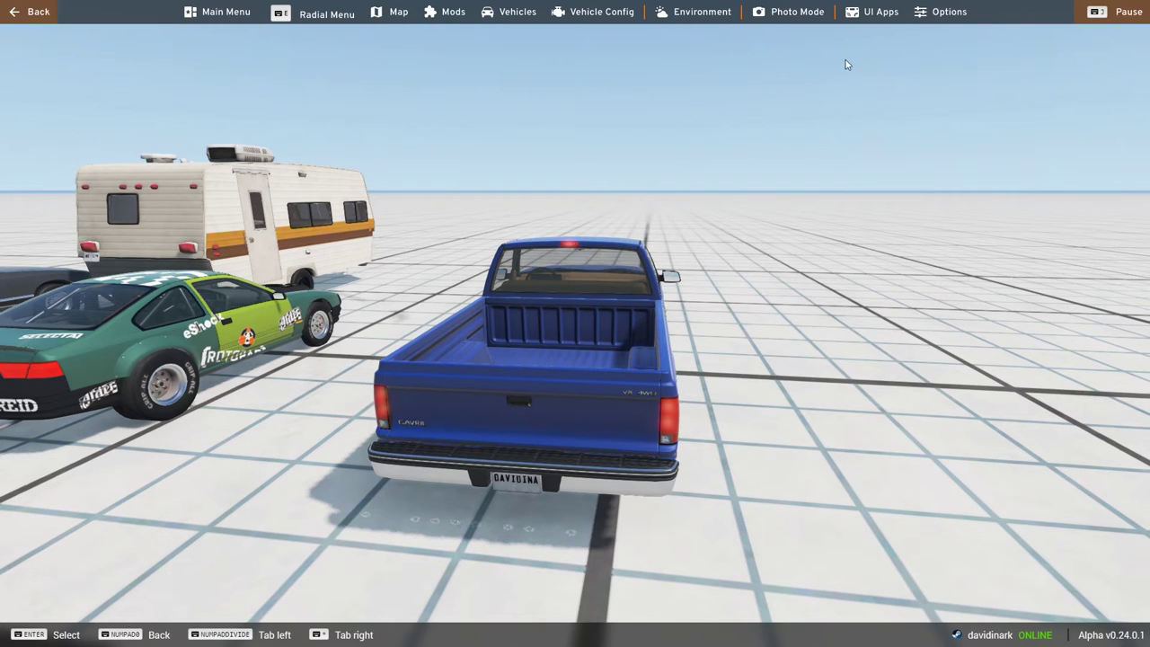
pyautogui.click(600, 14)
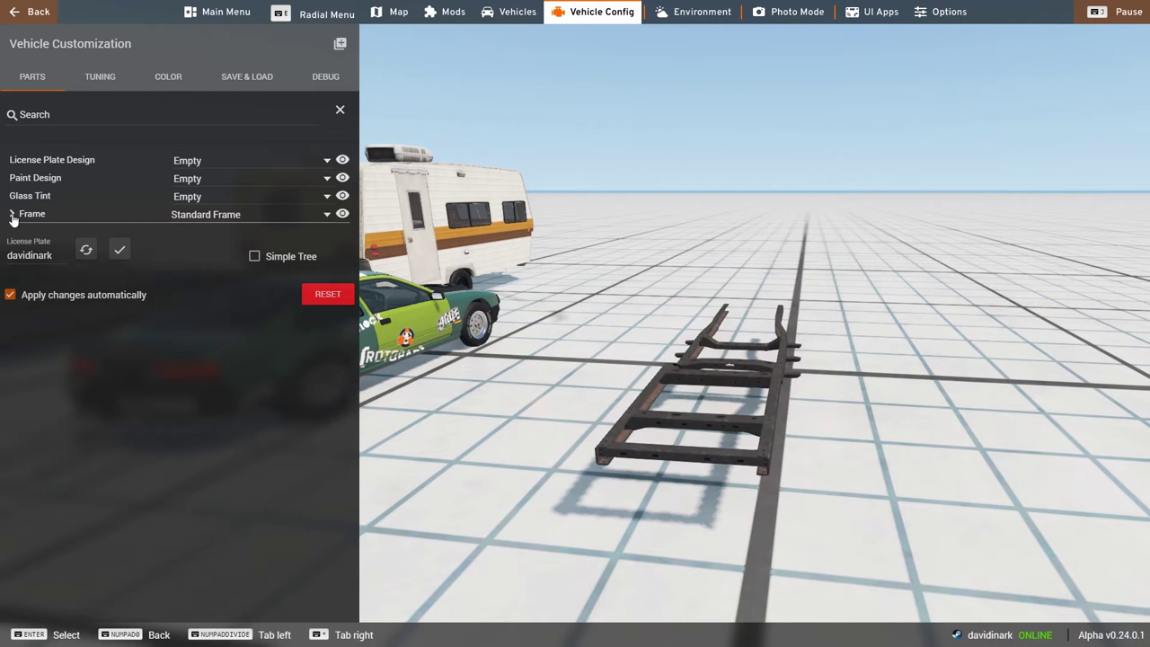
pyautogui.click(12, 215)
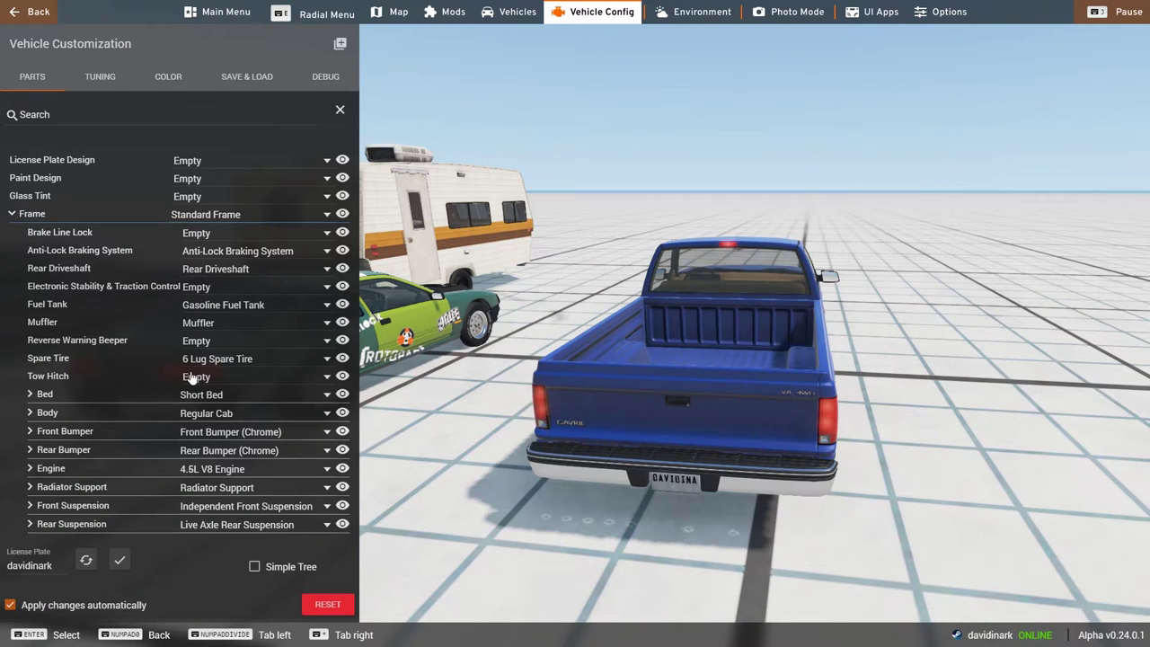
pyautogui.click(196, 376)
pyautogui.click(214, 437)
pyautogui.click(15, 12)
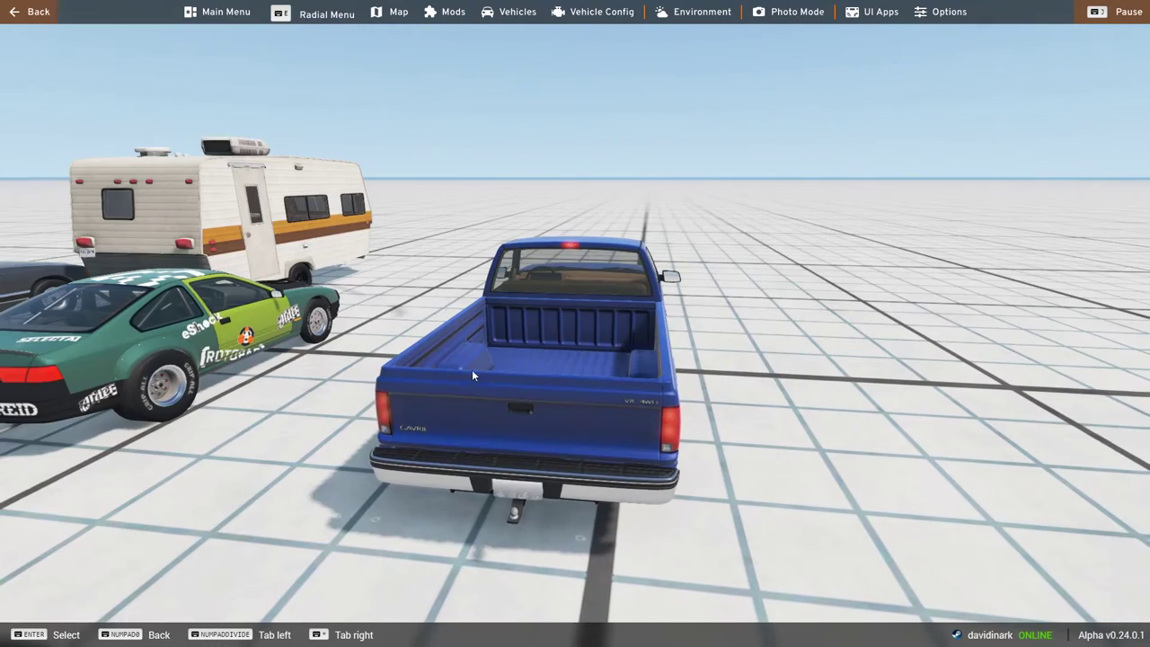
# Step: Drive the pickup forward past the travel trailer, steer it ahead of the parked vehicles and stop
pyautogui.press('Up')
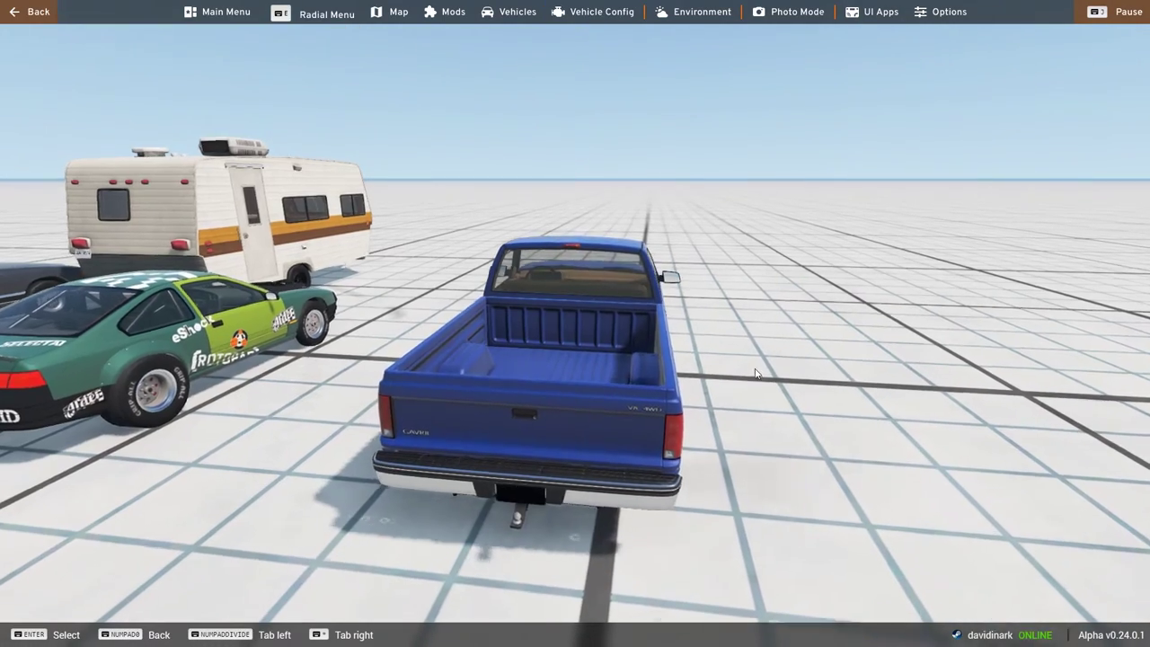
pyautogui.press('Up')
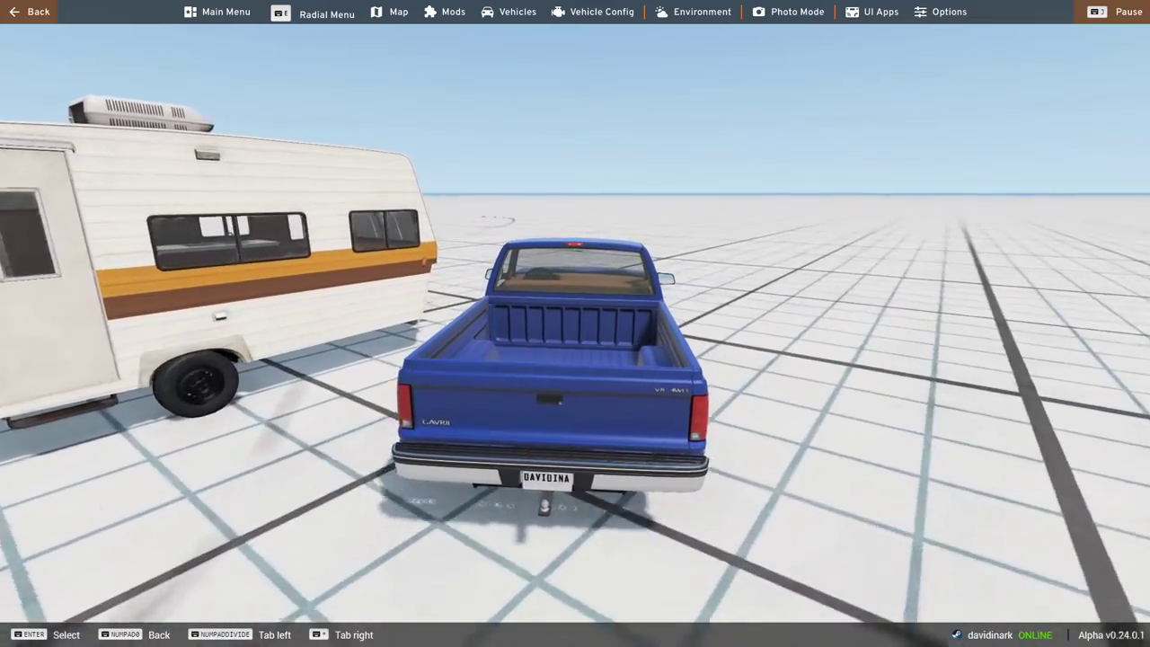
pyautogui.press('Right')
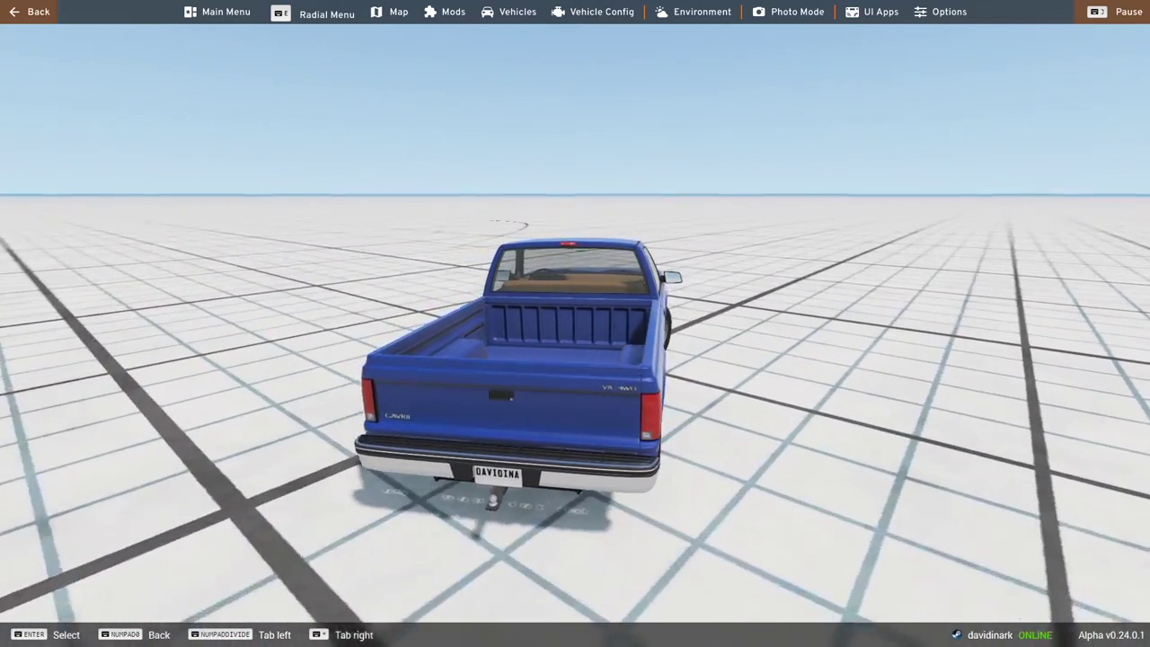
pyautogui.press('Down')
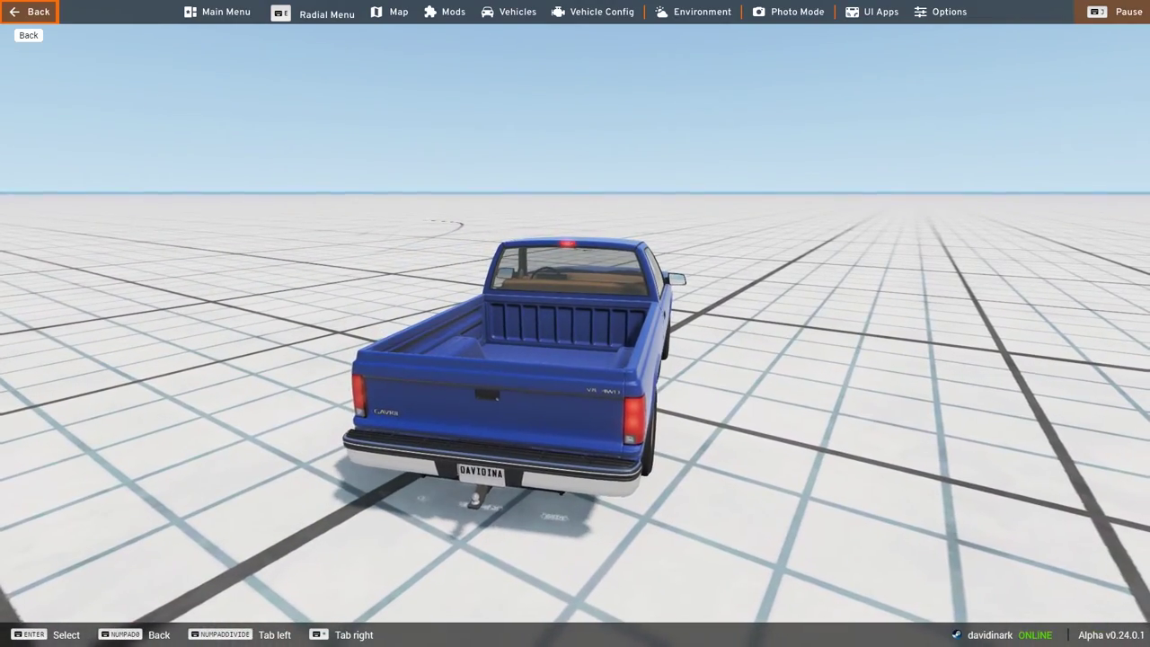
pyautogui.press('Right')
pyautogui.press('Left')
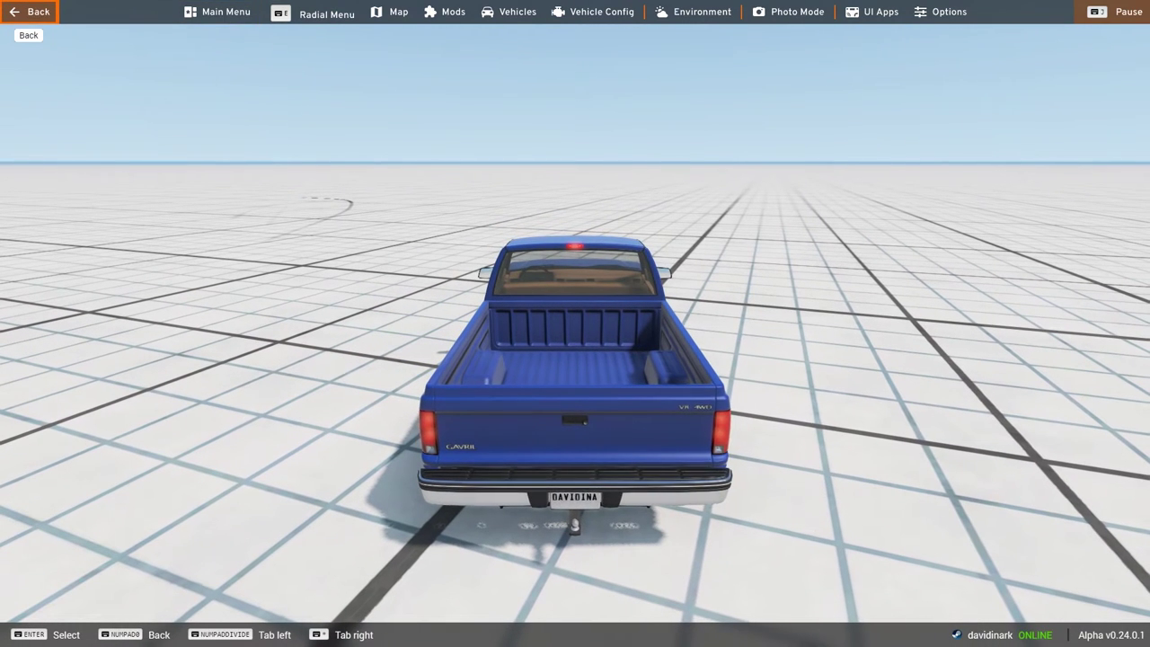
pyautogui.press('Right')
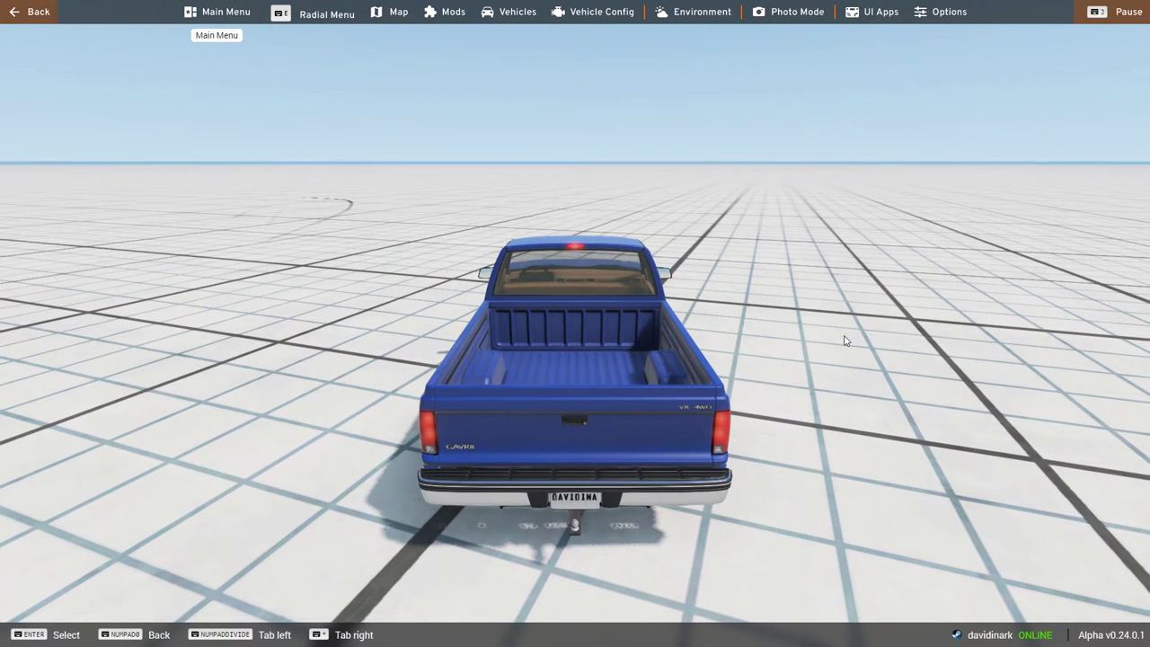
pyautogui.press('Left')
pyautogui.press('Return')
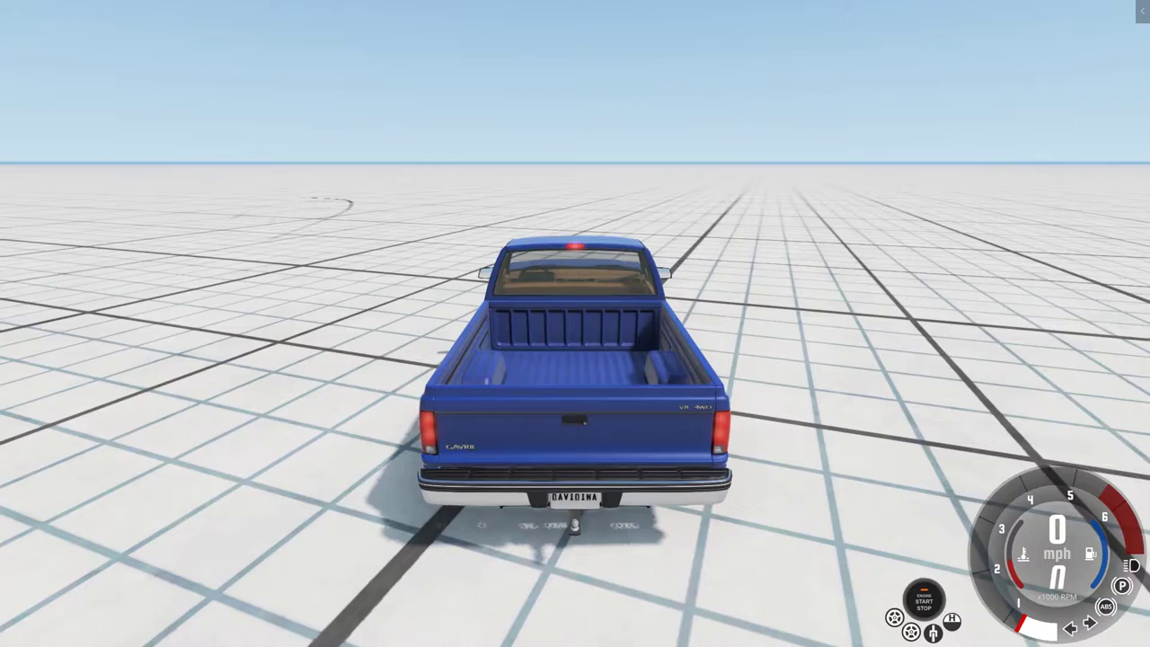
pyautogui.press('KP_6')
pyautogui.press('Escape')
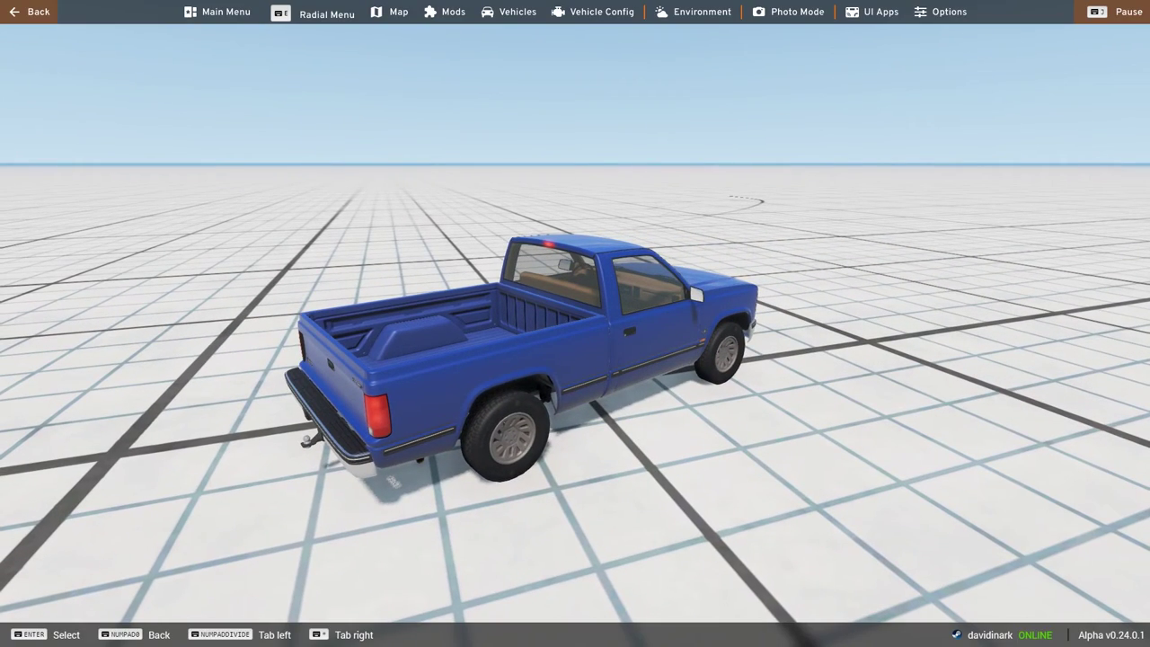
pyautogui.press('Right')
pyautogui.press('Left')
pyautogui.press('Right')
pyautogui.press('Right')
pyautogui.press('Right')
pyautogui.press('Left')
pyautogui.press('Left')
pyautogui.press('Left')
pyautogui.press('Right')
pyautogui.press('Right')
pyautogui.press('Right')
pyautogui.press('Right')
pyautogui.press('Right')
pyautogui.press('Left')
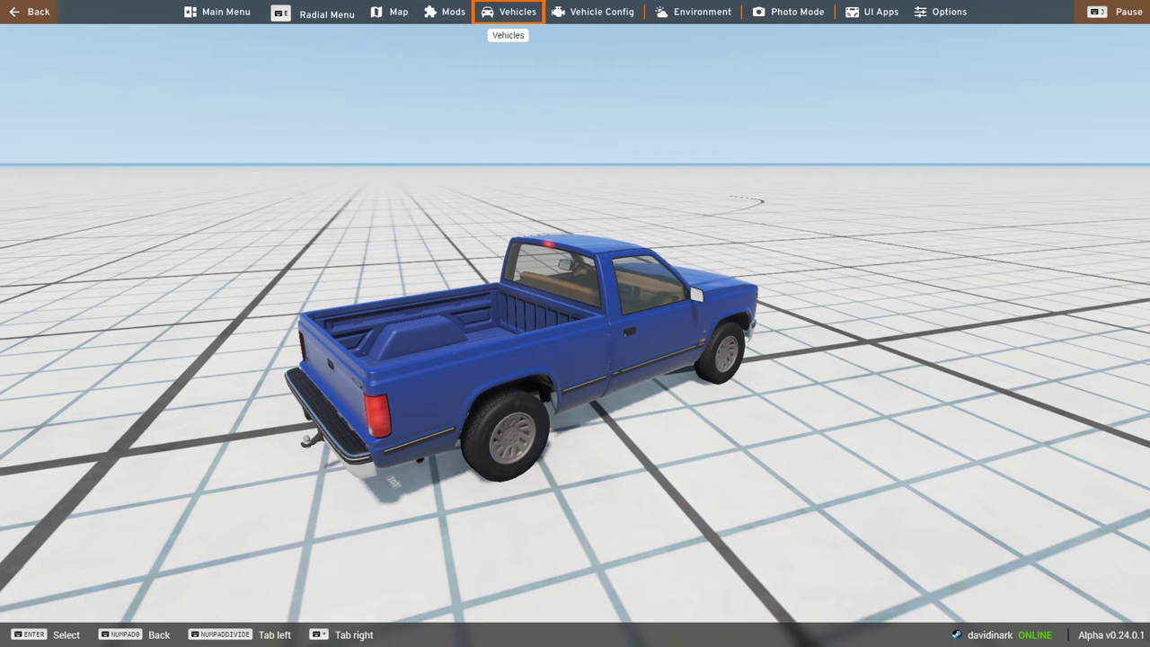
pyautogui.press('Escape')
# Step: Reverse the blue pickup up to the travel trailer's drawbar and couple the two vehicles
pyautogui.moveTo(818, 333); pyautogui.dragTo(683, 377)
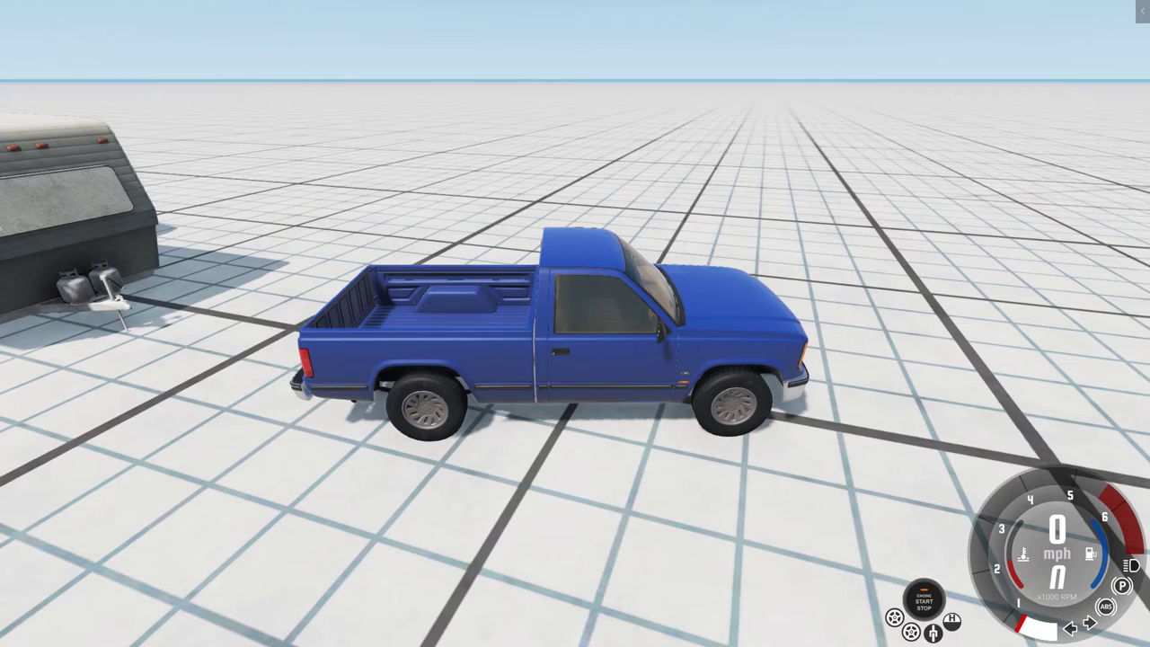
pyautogui.press('Left')
pyautogui.press('Down')
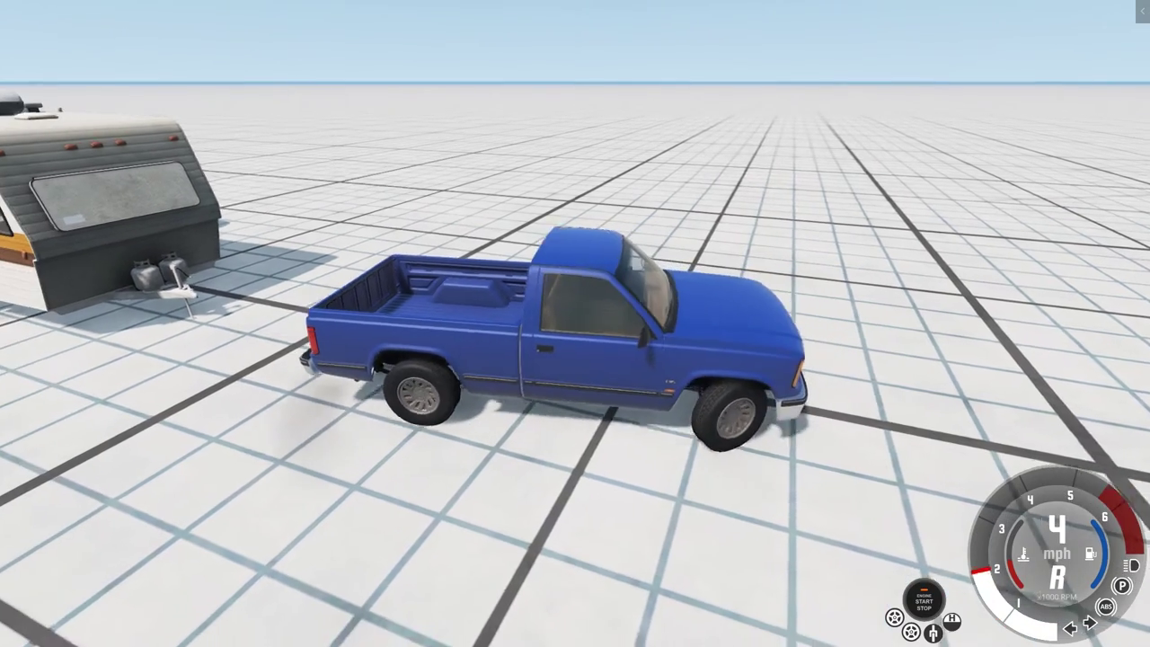
pyautogui.press('Up')
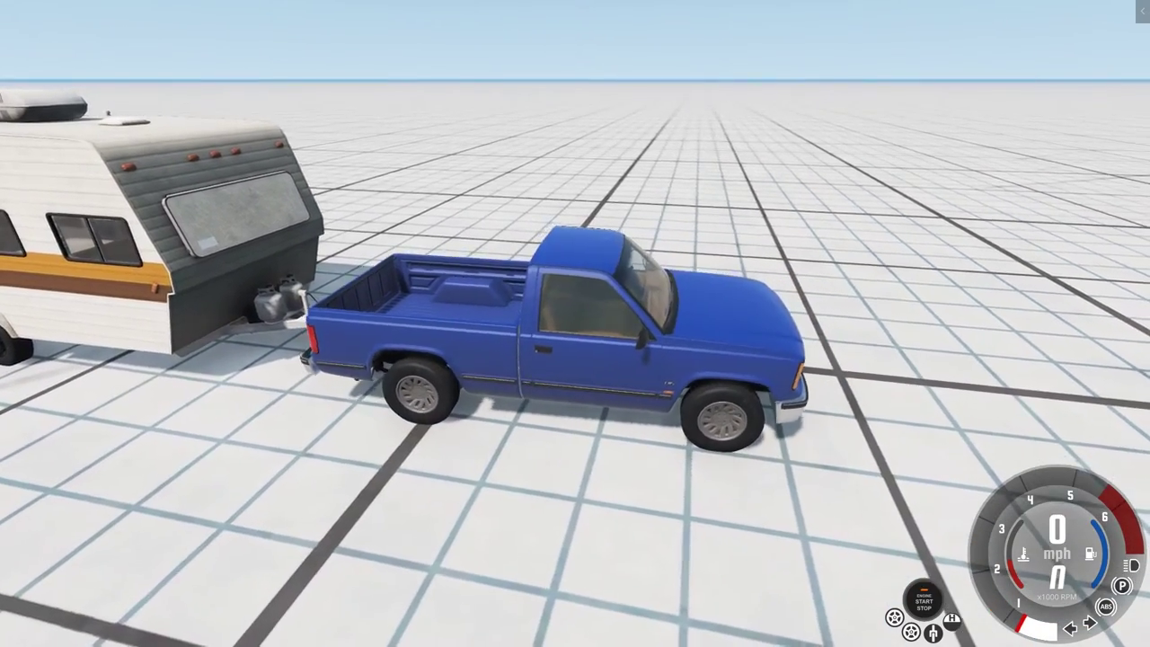
pyautogui.press('KP_6')
pyautogui.press('Down')
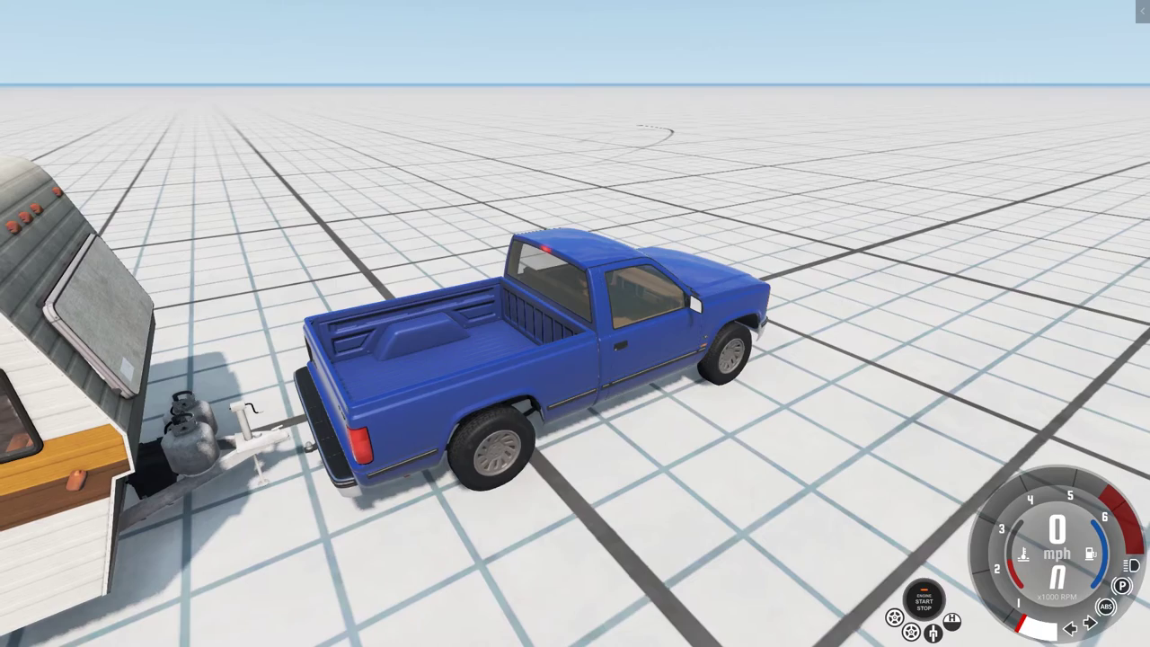
pyautogui.press('Tab')
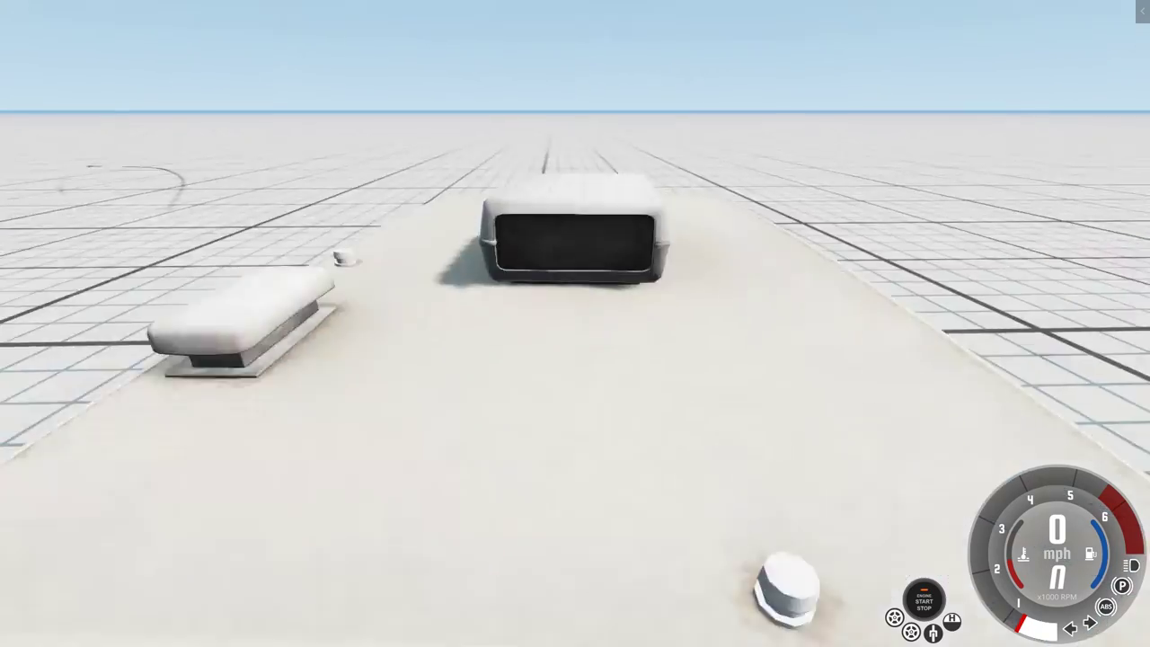
pyautogui.press('KP_4')
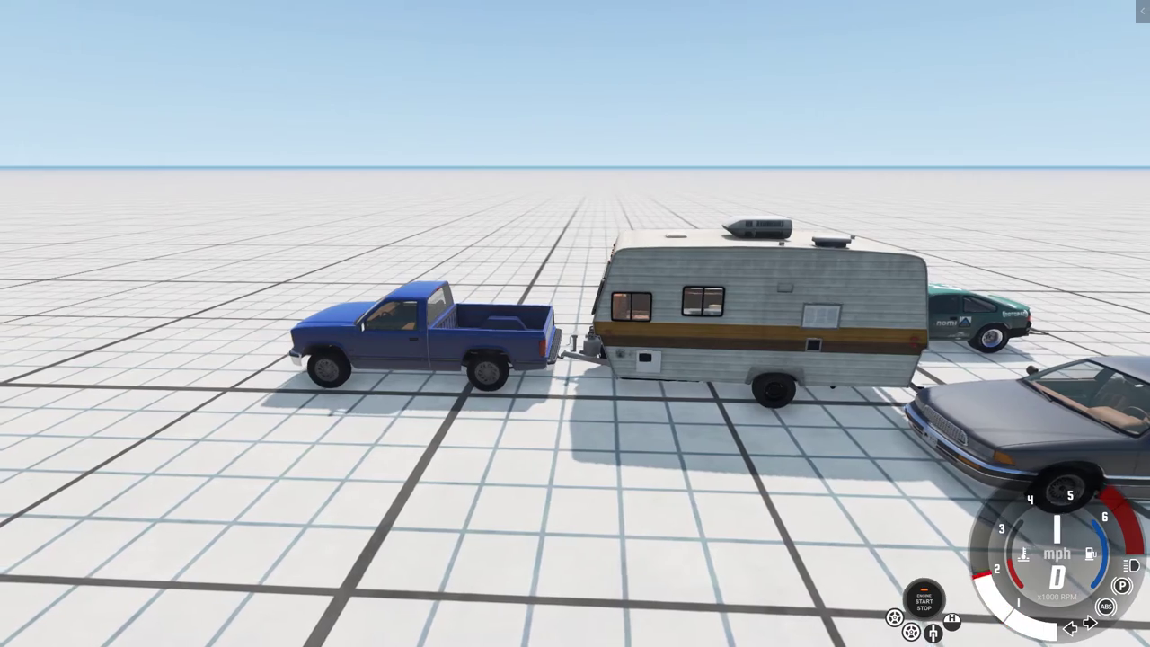
# Step: Tow the travel trailer forward with the pickup, swerve right and left, and brake to a stop
pyautogui.press('Up')
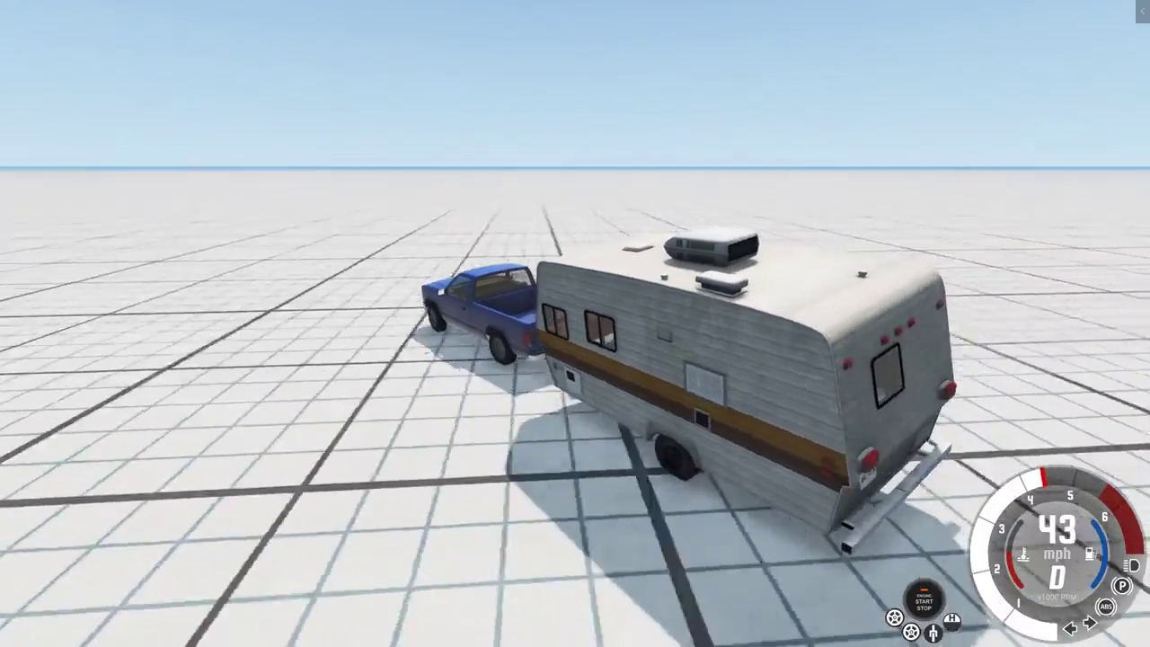
pyautogui.press('Right')
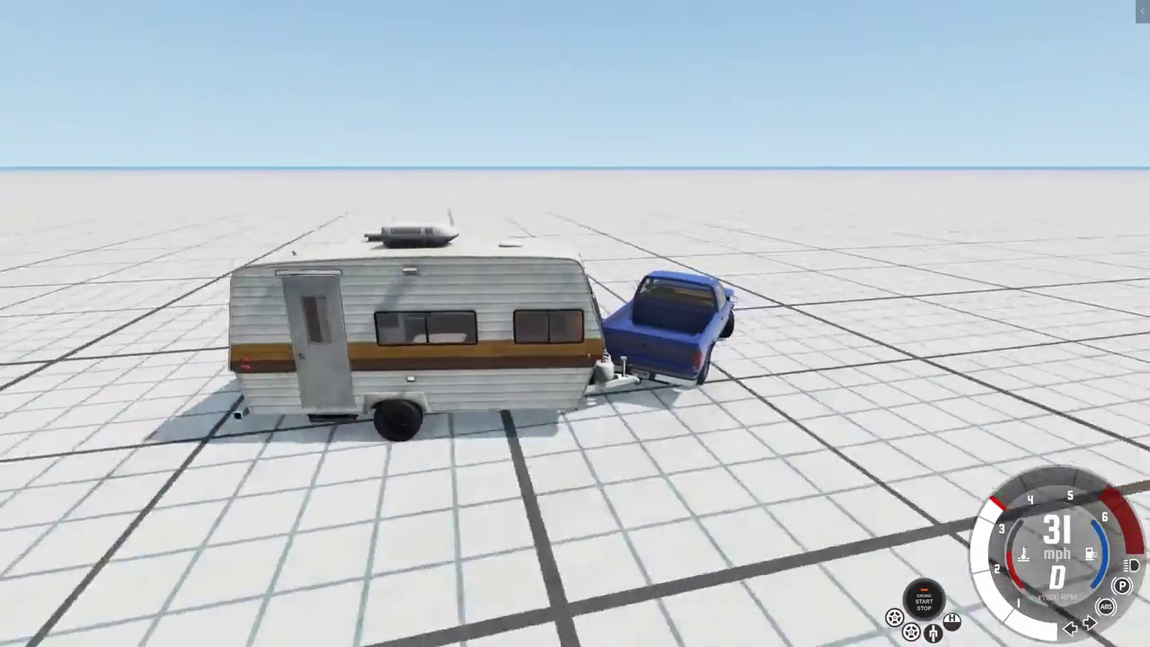
pyautogui.press('Left')
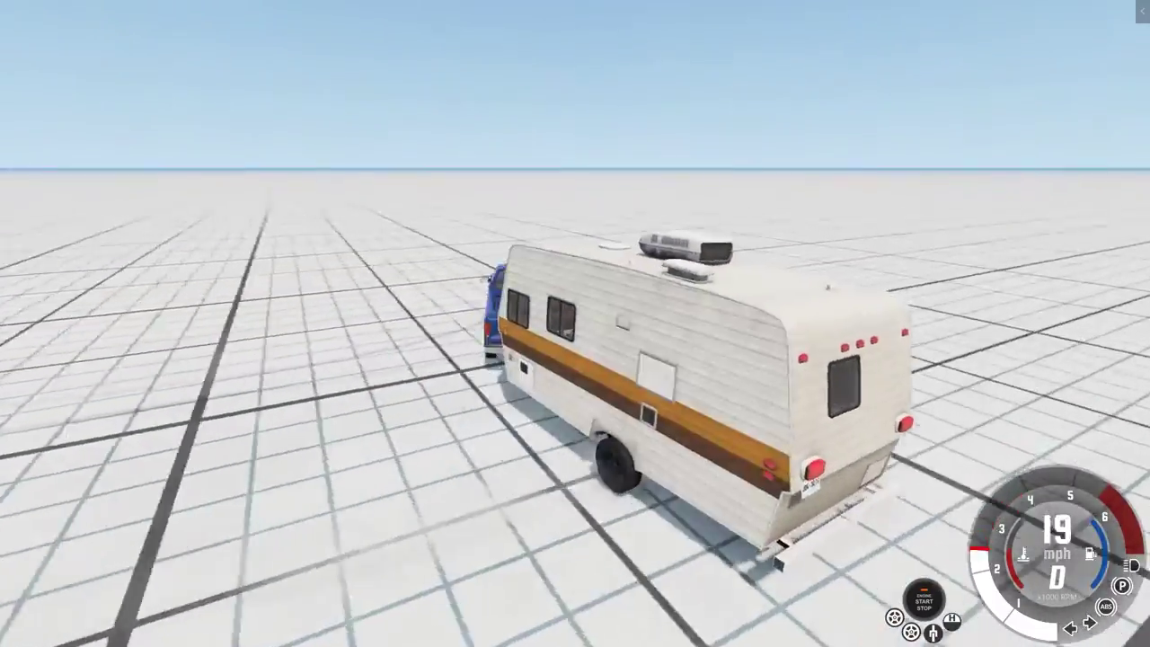
pyautogui.press('Down')
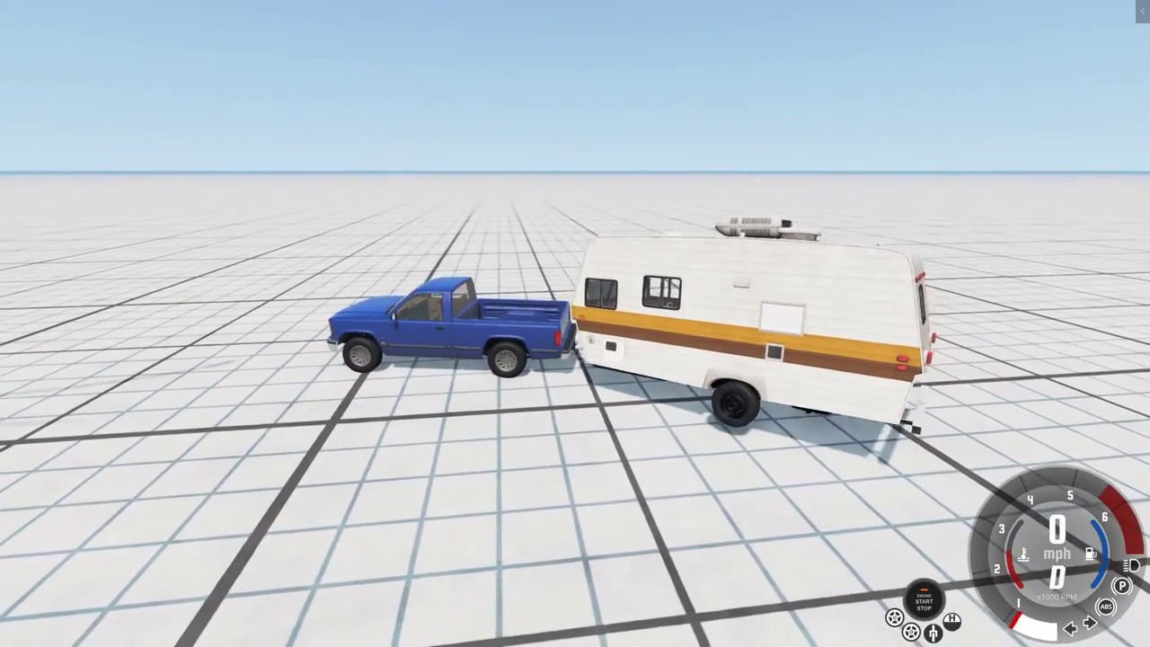
# Step: Tow the trailer again at higher speed, brake hard with the handbrake and drive on
pyautogui.press('Up')
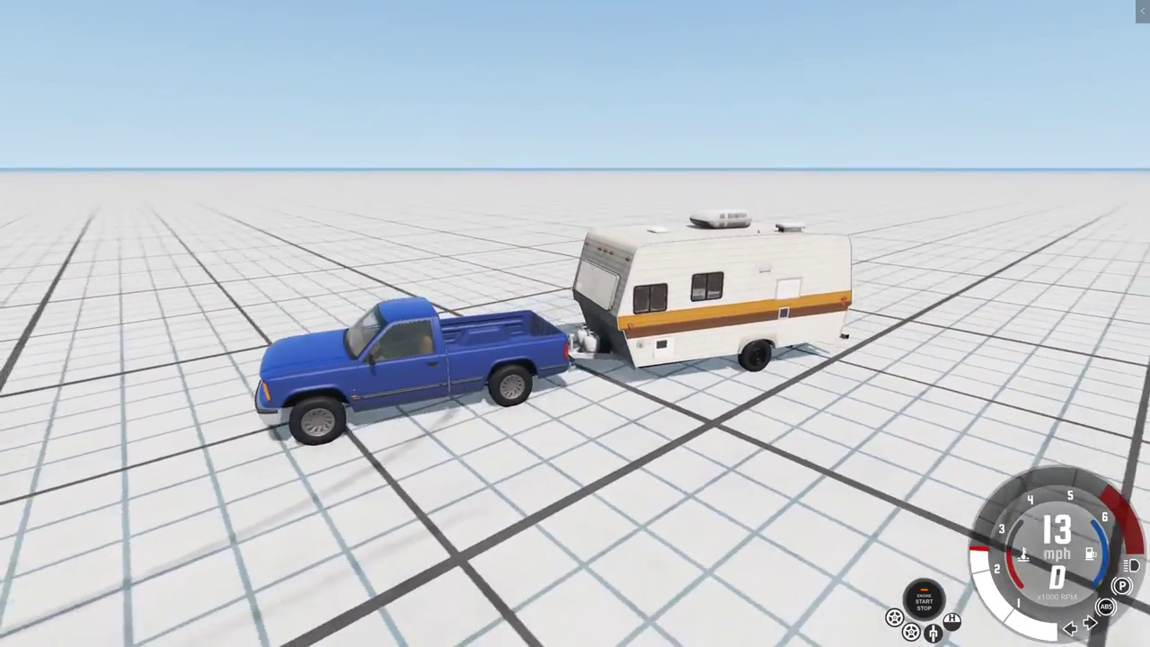
pyautogui.press('Up')
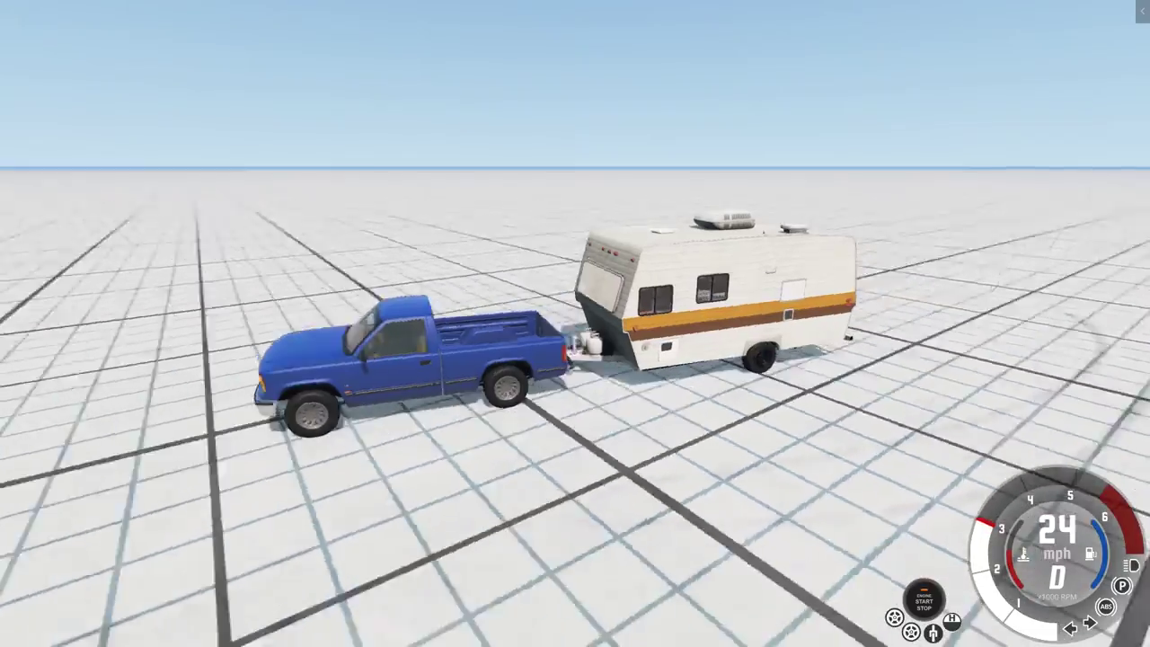
pyautogui.press('Up')
pyautogui.press('KP_5')
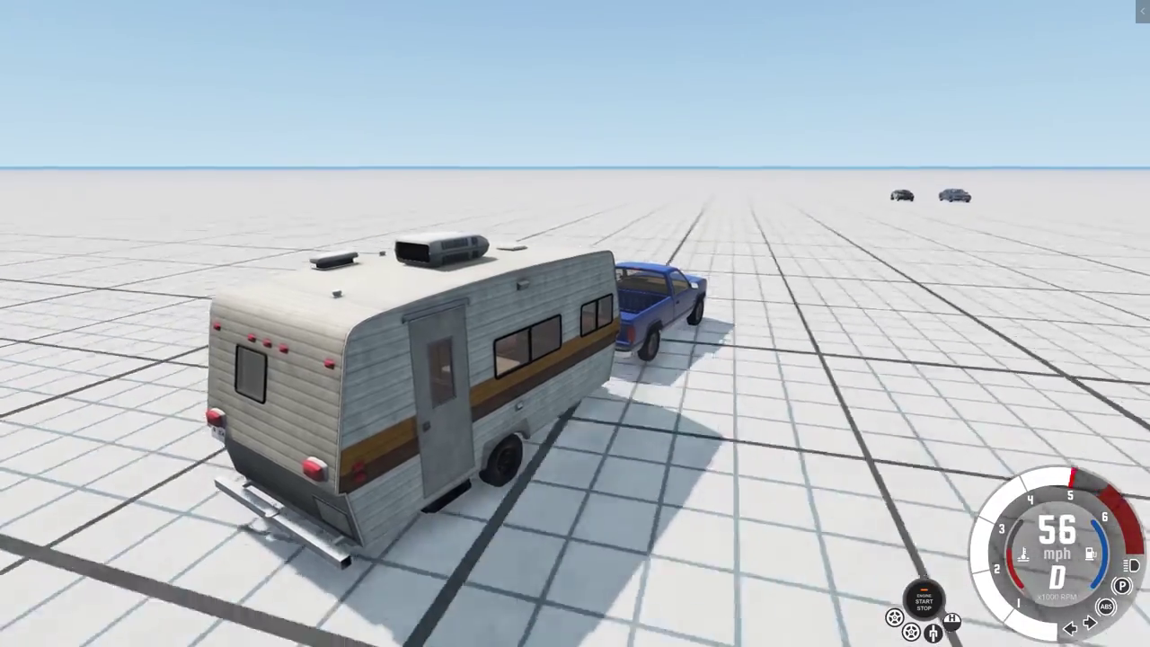
pyautogui.press('space')
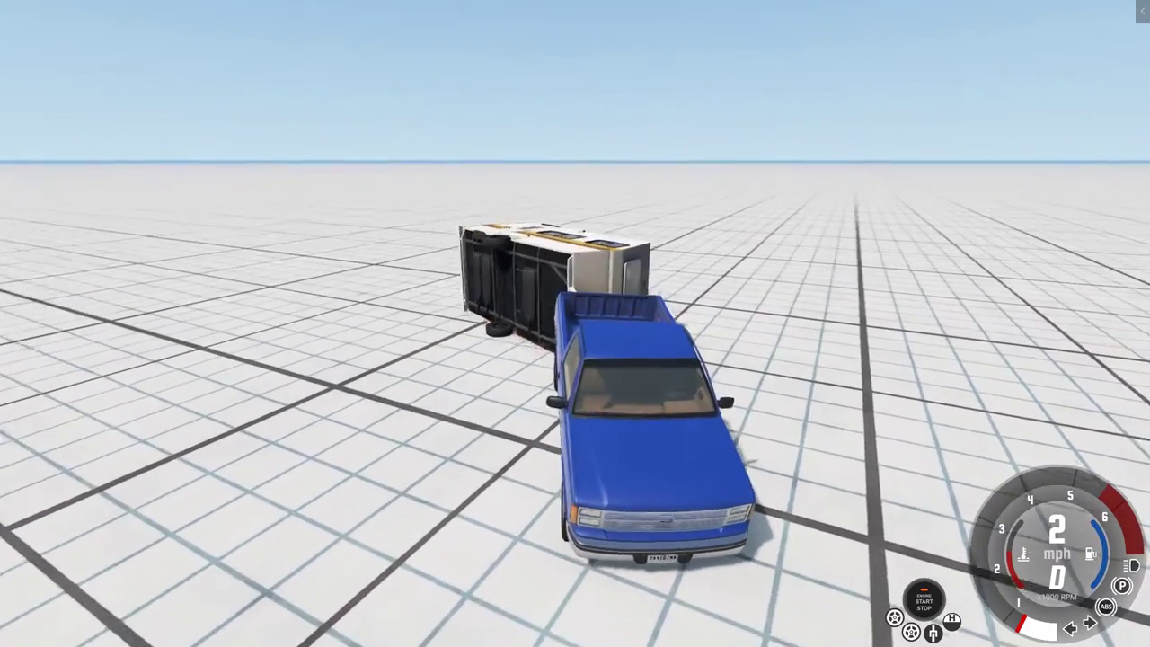
pyautogui.press('Up')
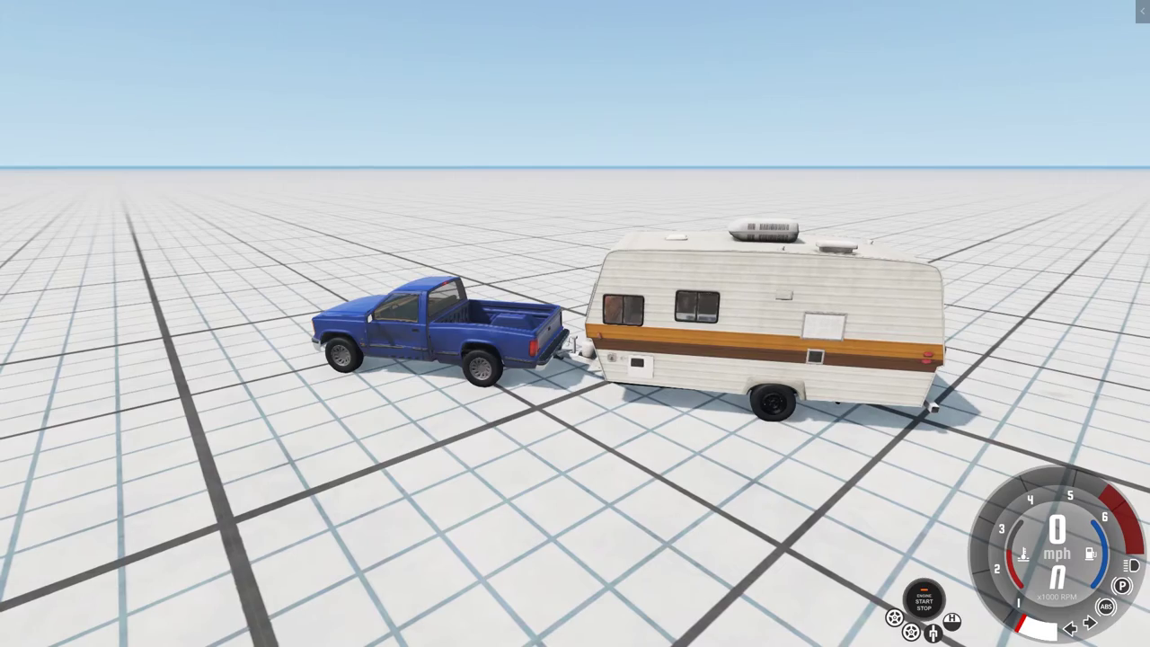
# Step: Restore the pickup and coupled trailer to their home position and view the pair from the door side of the trailer
pyautogui.press('KP_6')
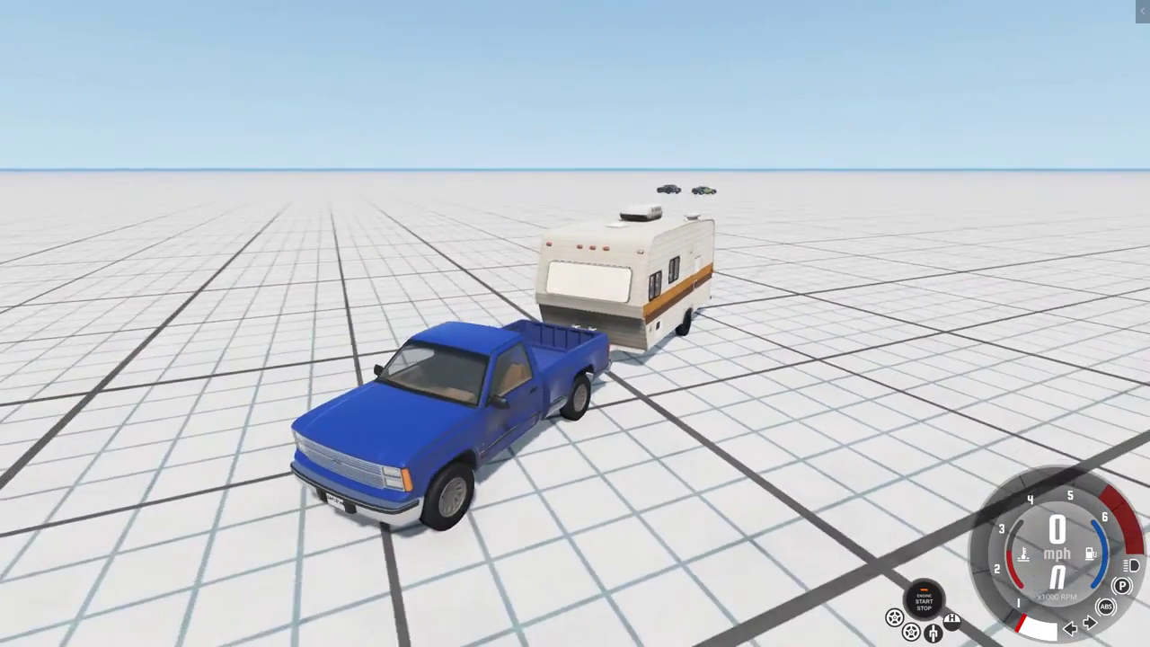
pyautogui.press('KP_4')
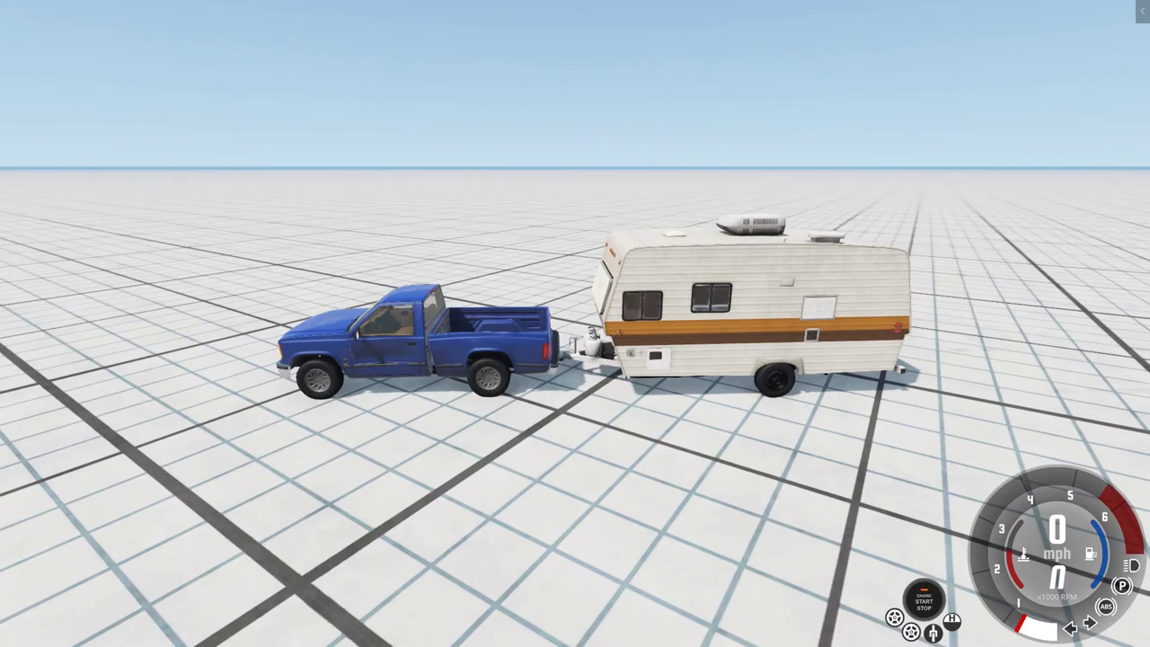
pyautogui.press('Home')
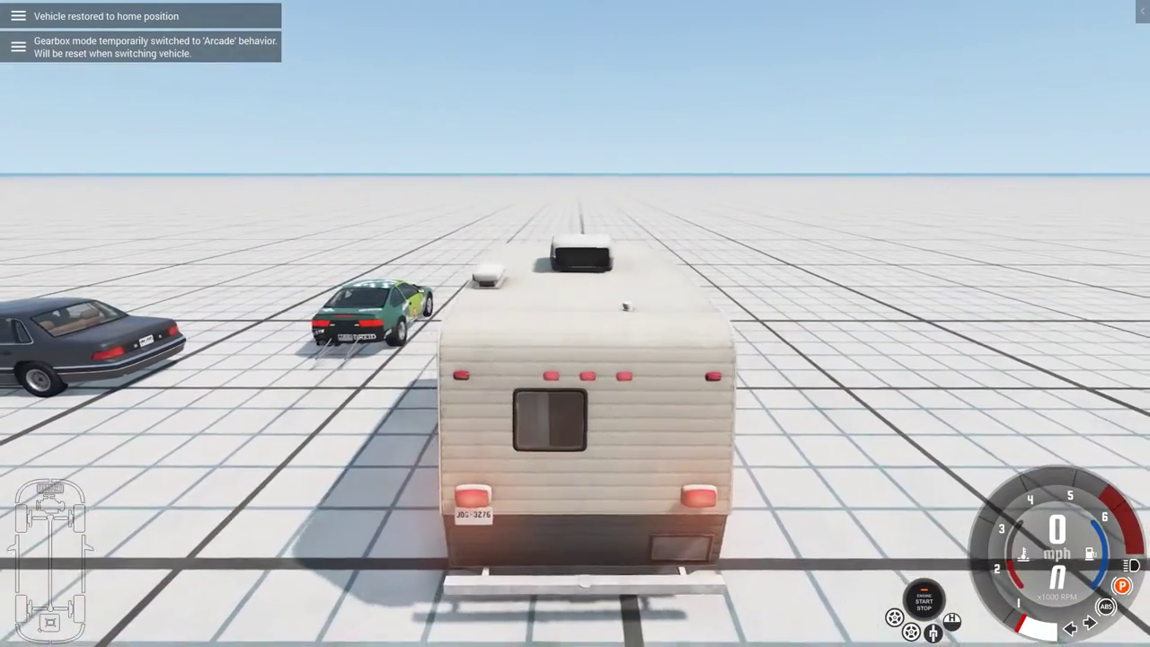
pyautogui.press('KP_6')
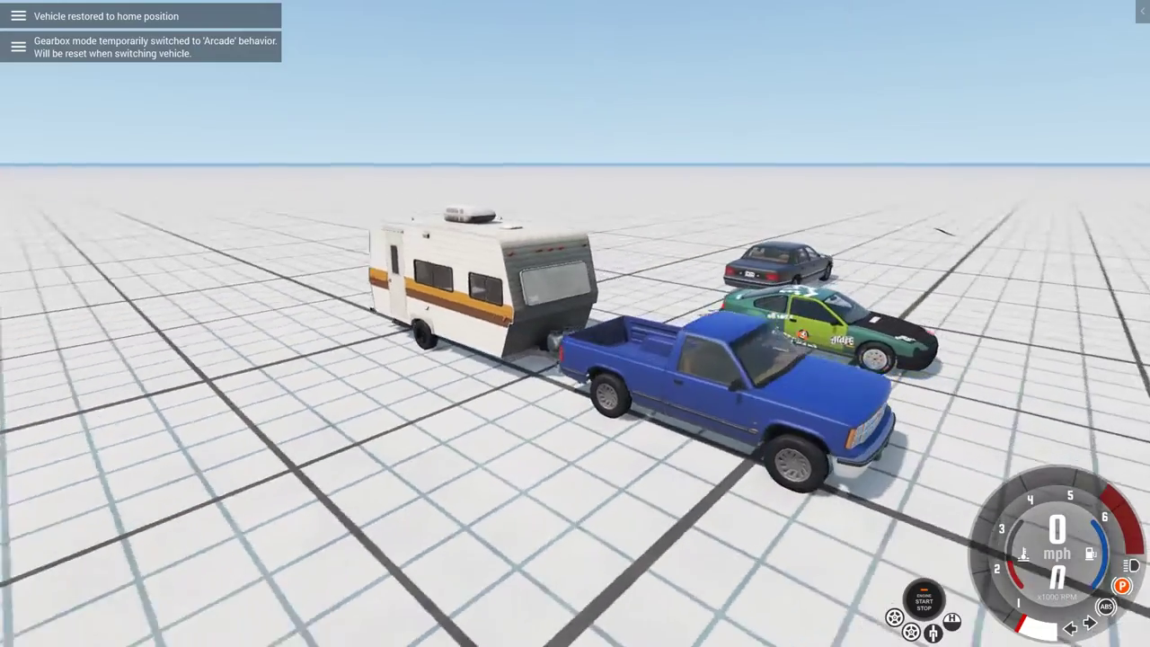
pyautogui.press('KP_2')
pyautogui.press('KP_4')
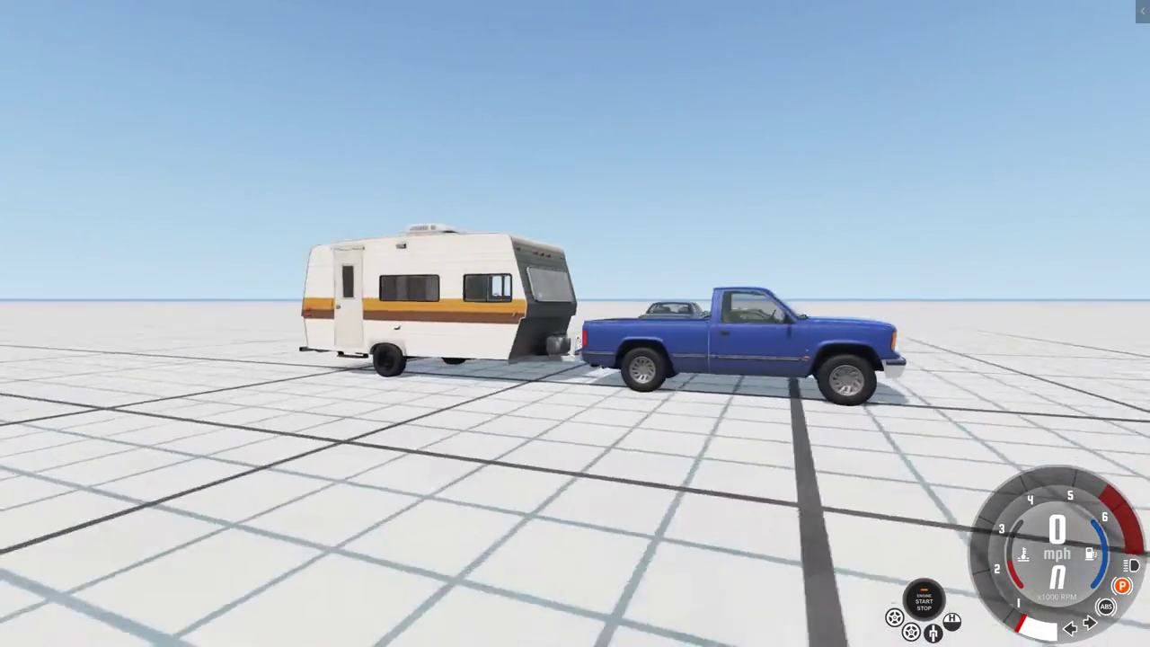
pyautogui.press('KP_8')
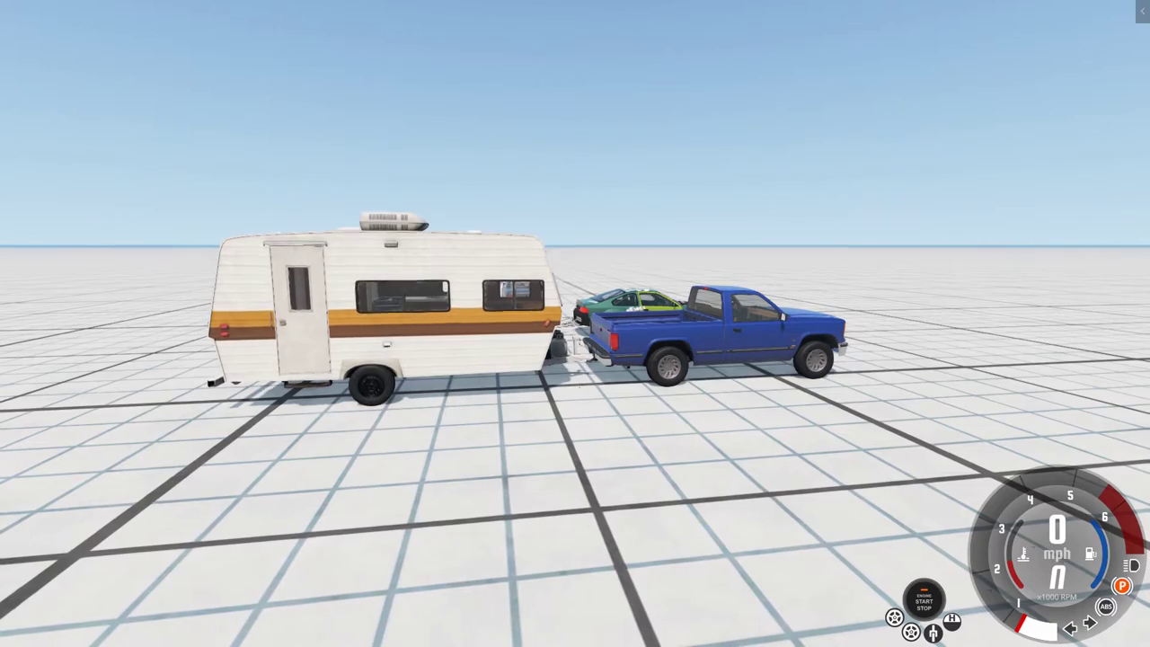
pyautogui.moveTo(300, 287); pyautogui.dragTo(611, 458)
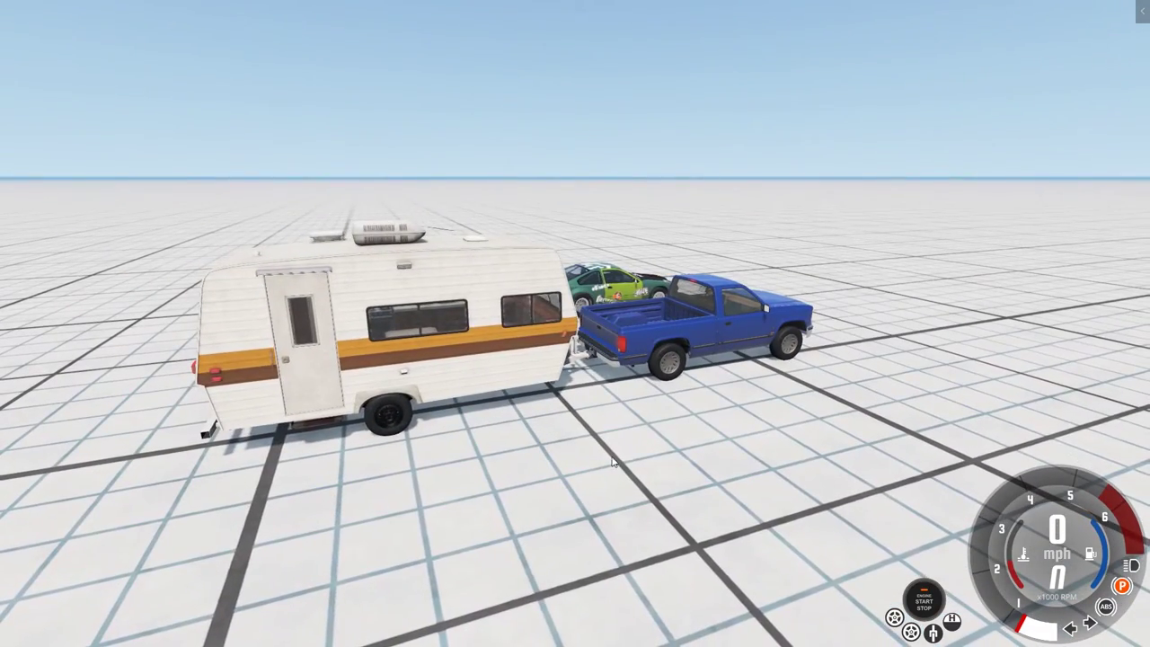
pyautogui.moveTo(641, 416); pyautogui.dragTo(699, 308)
# Step: Open the Controls bindings in the options and look through the actions in the Gameplay group
pyautogui.press('Escape')
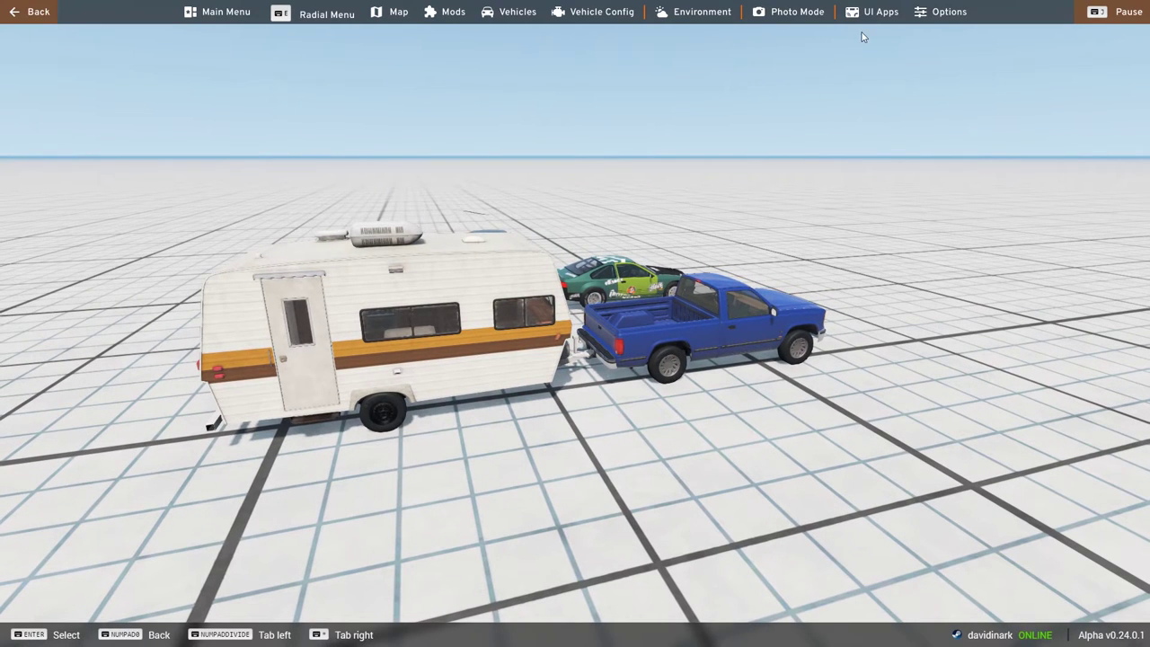
pyautogui.click(938, 16)
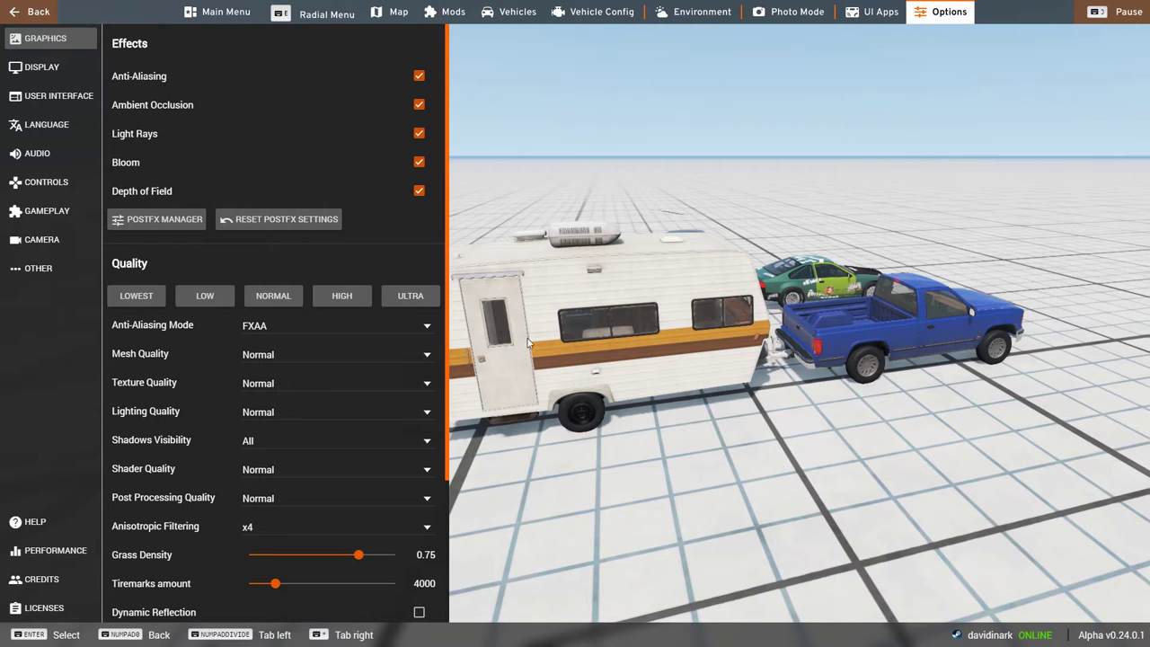
pyautogui.click(61, 186)
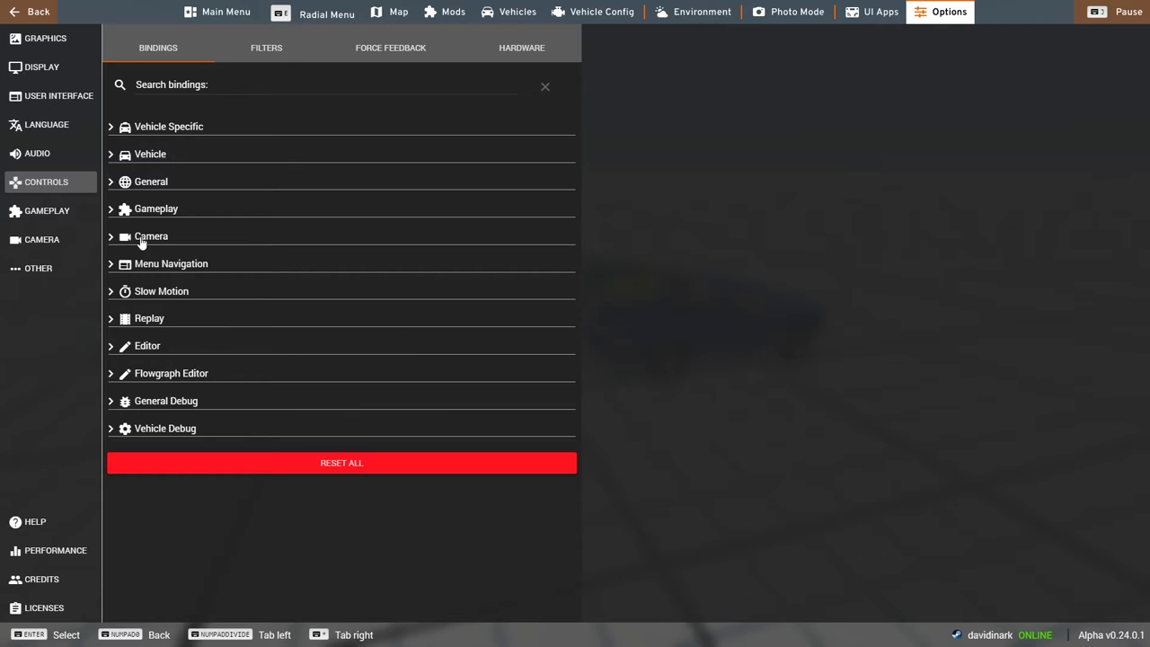
pyautogui.click(110, 211)
pyautogui.scroll(-5, 237, 404)
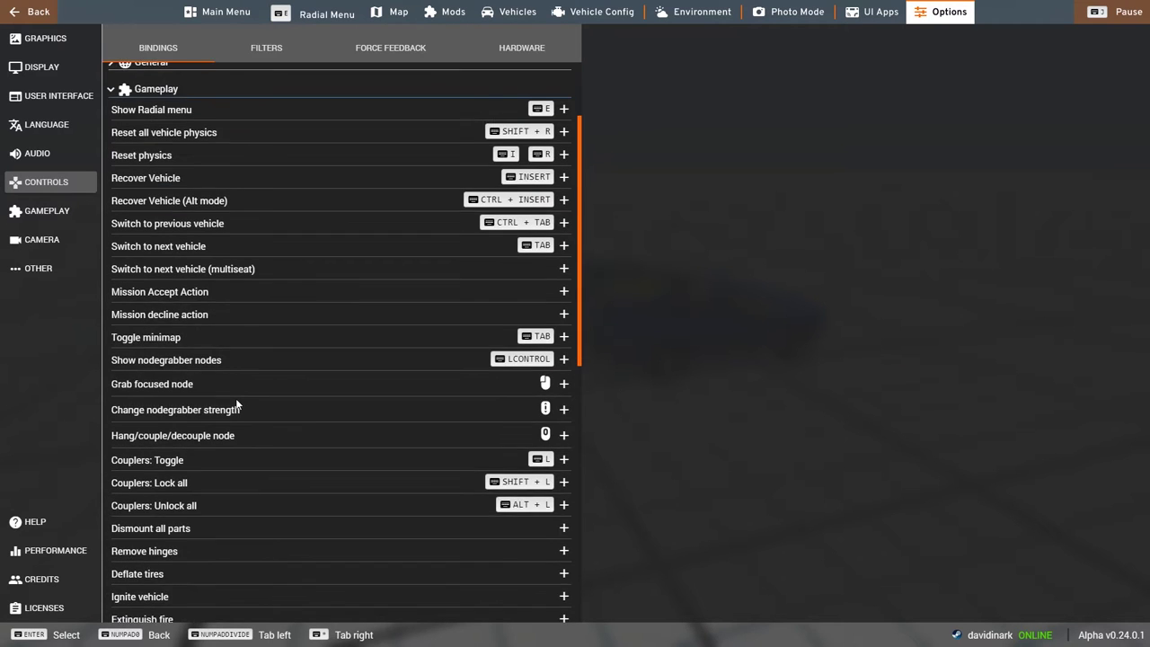
pyautogui.scroll(-1, 281, 410)
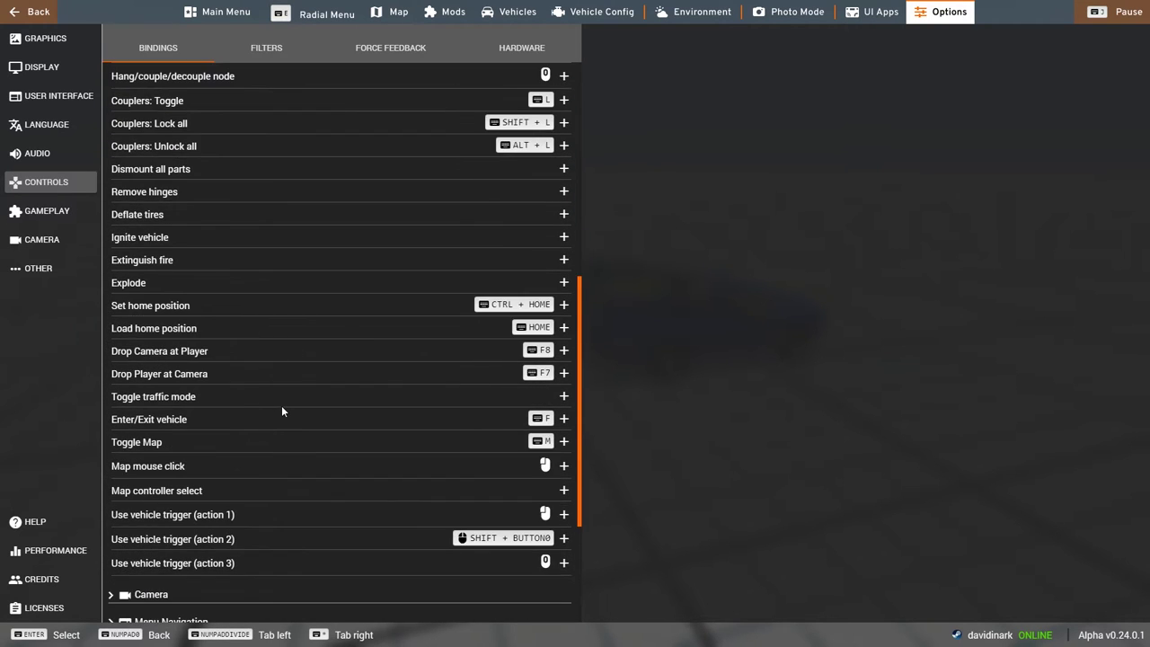
pyautogui.scroll(-1, 281, 411)
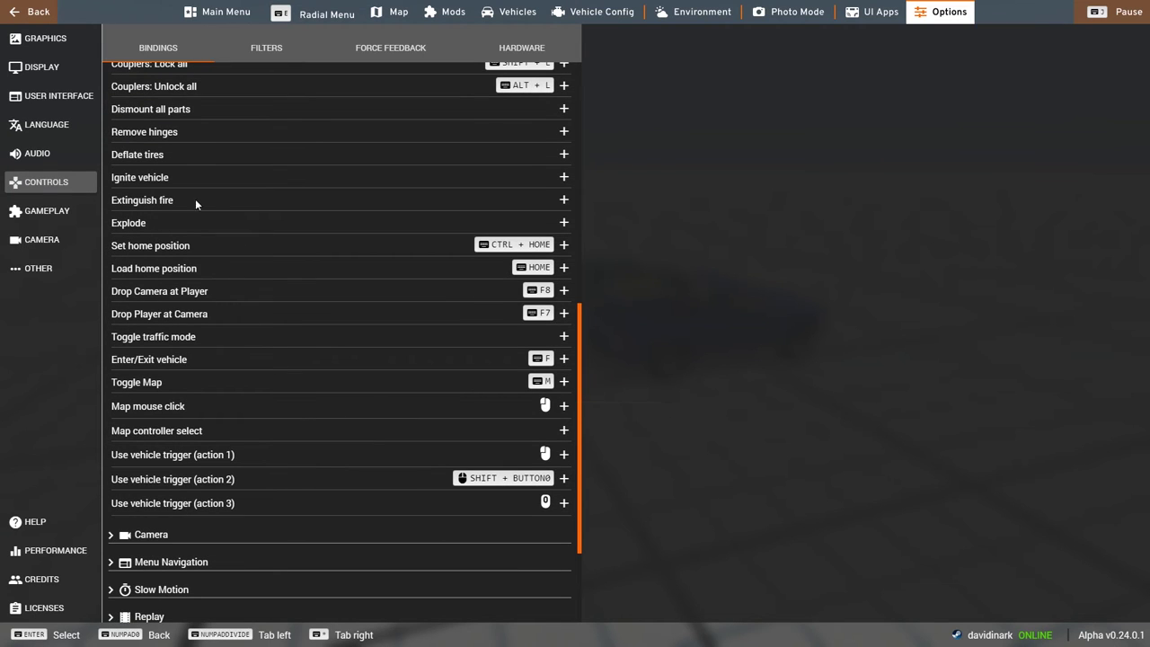
pyautogui.scroll(1, 184, 196)
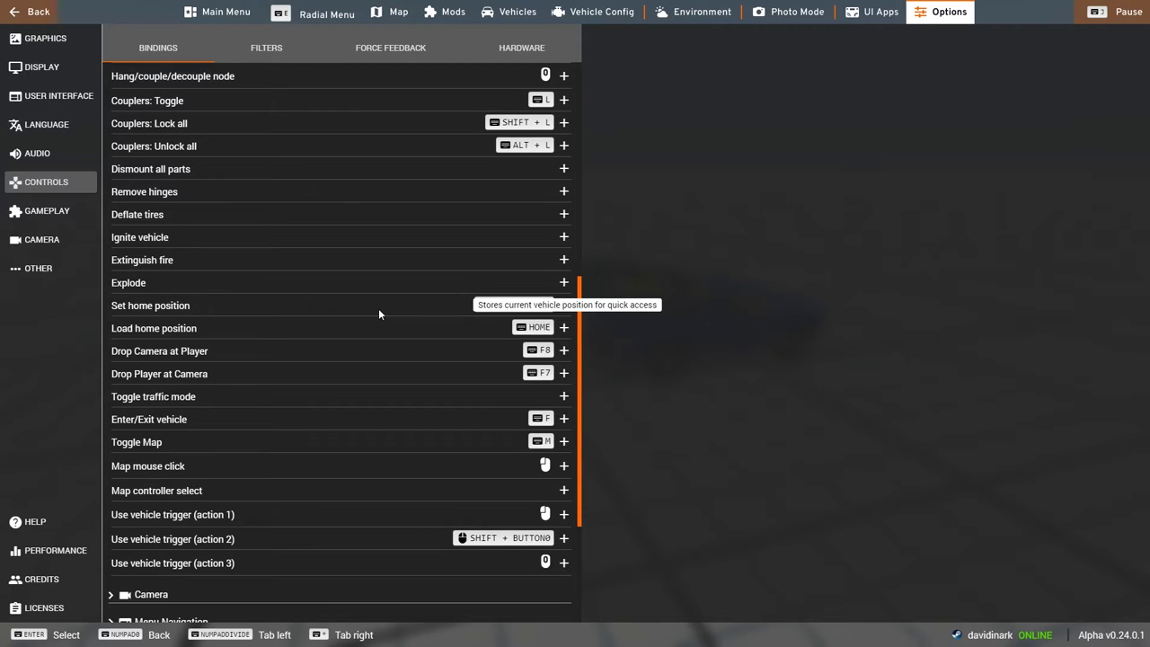
# Step: Assign the Minus key to the Explode action and apply the binding
pyautogui.click(563, 283)
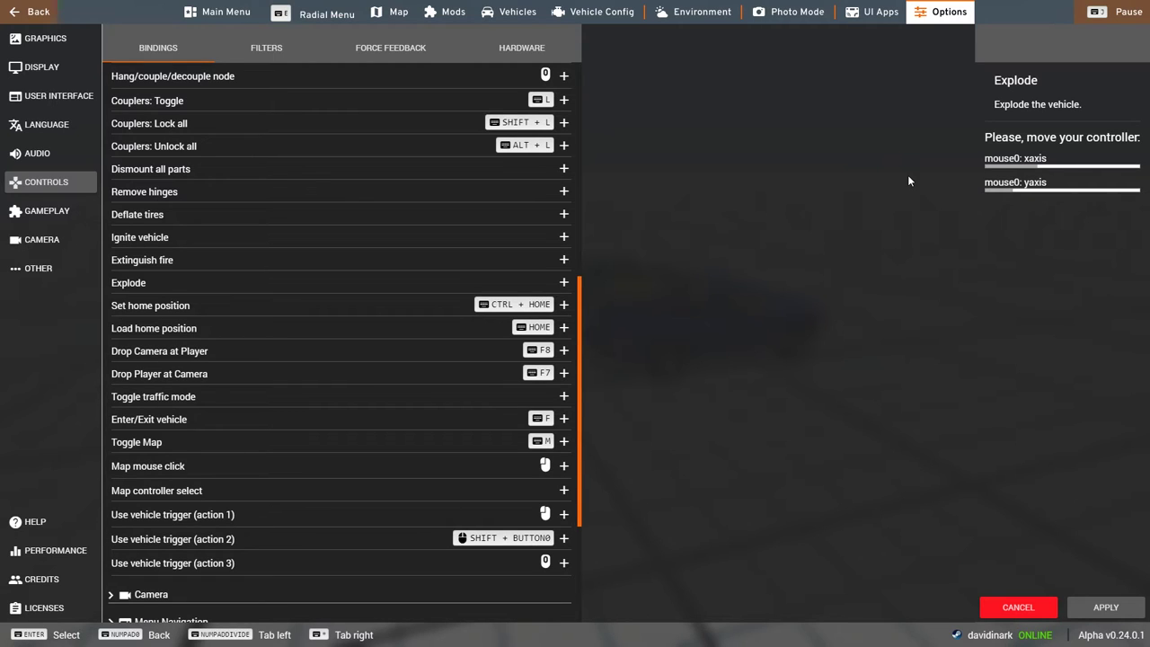
pyautogui.press('-')
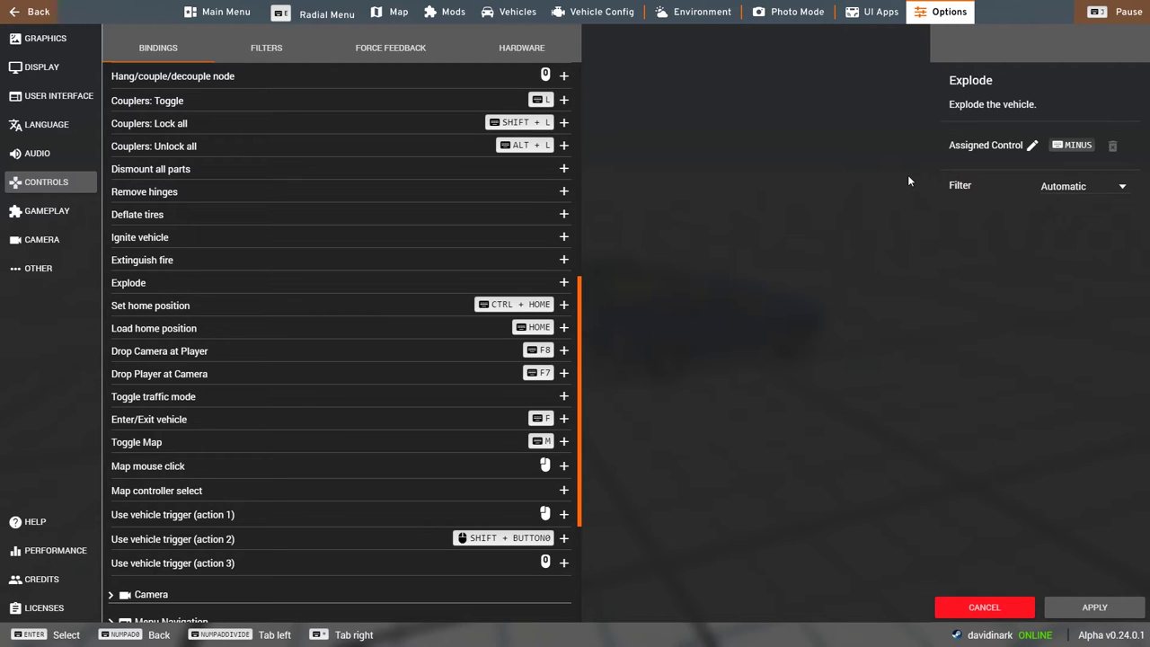
pyautogui.click(1093, 608)
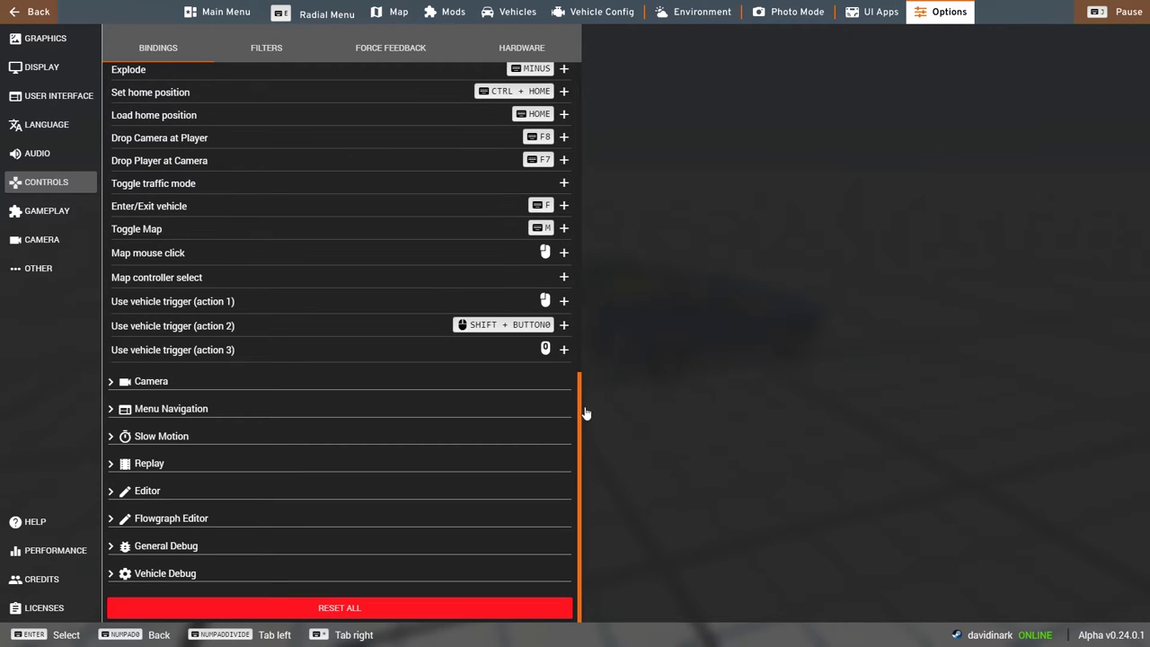
# Step: Leave the options, tow the trailer forward with the pickup and view the pair from the front
pyautogui.press('Escape')
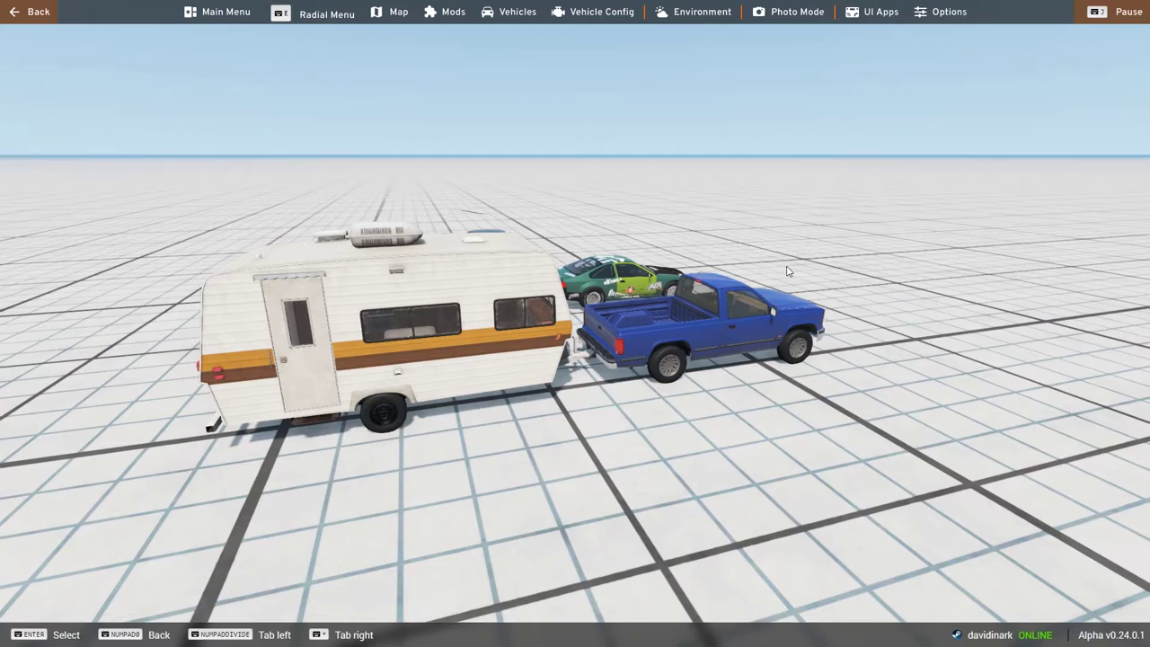
pyautogui.press('Escape')
pyautogui.press('Up')
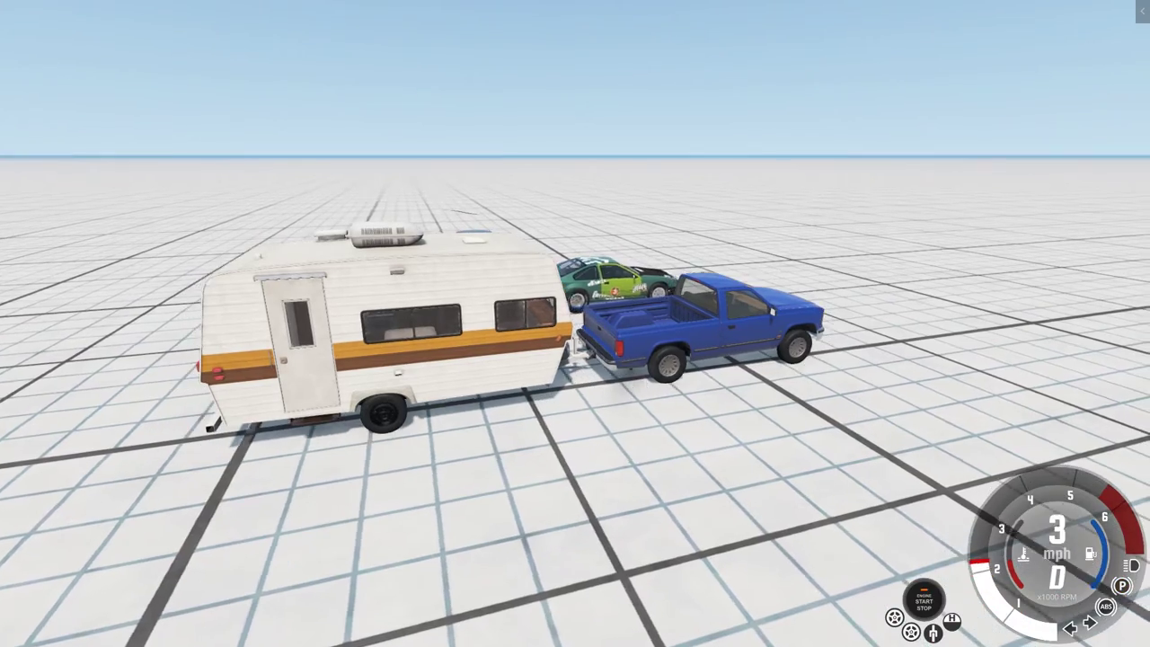
pyautogui.press('Up')
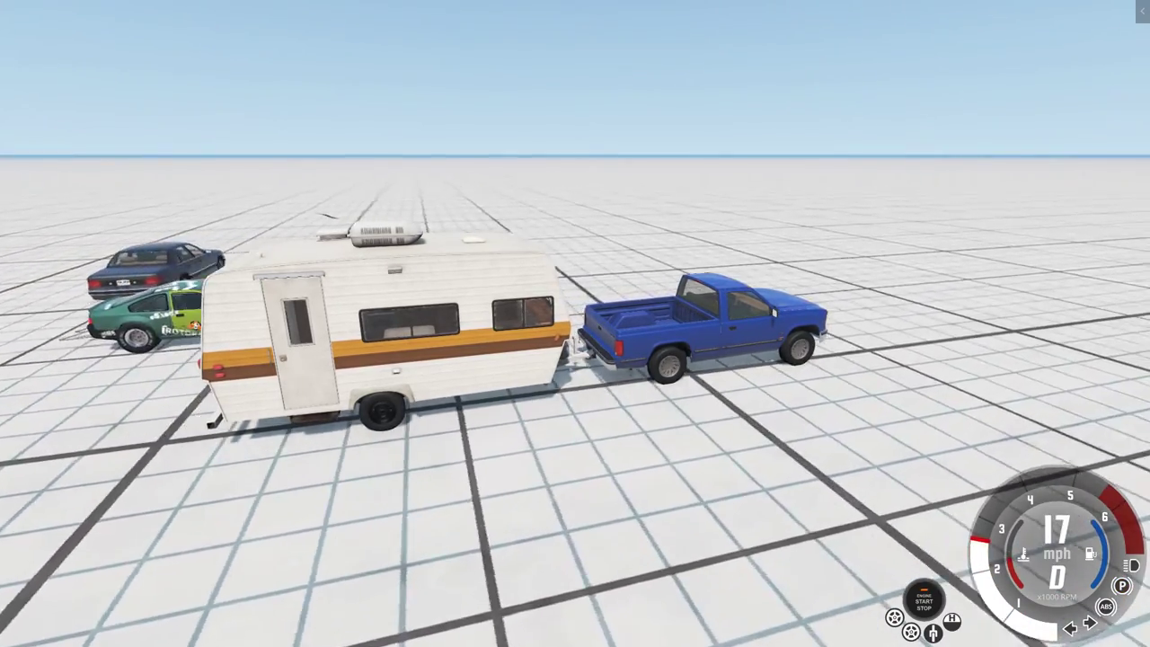
pyautogui.press('Up')
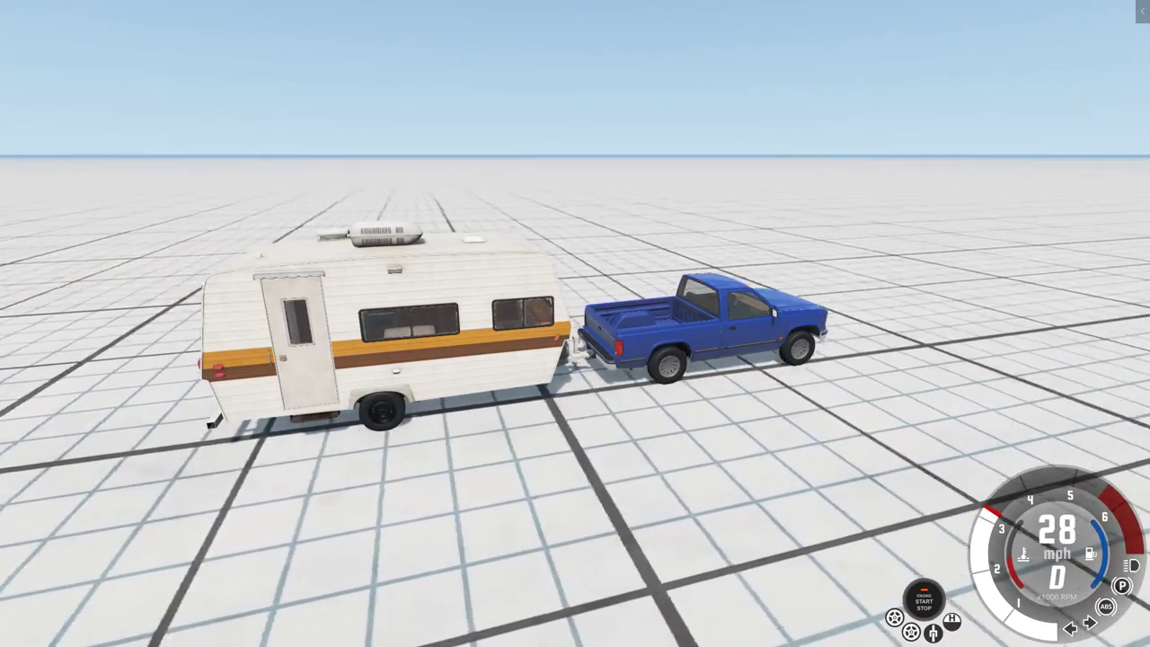
pyautogui.press('Up')
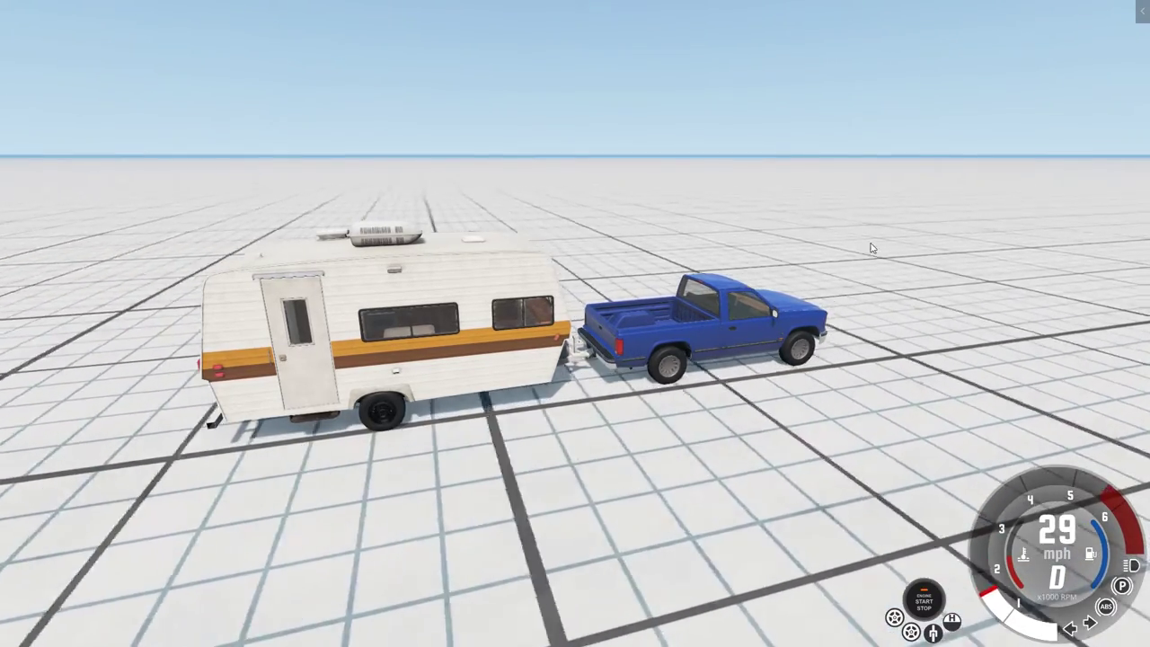
pyautogui.moveTo(896, 257); pyautogui.dragTo(906, 257)
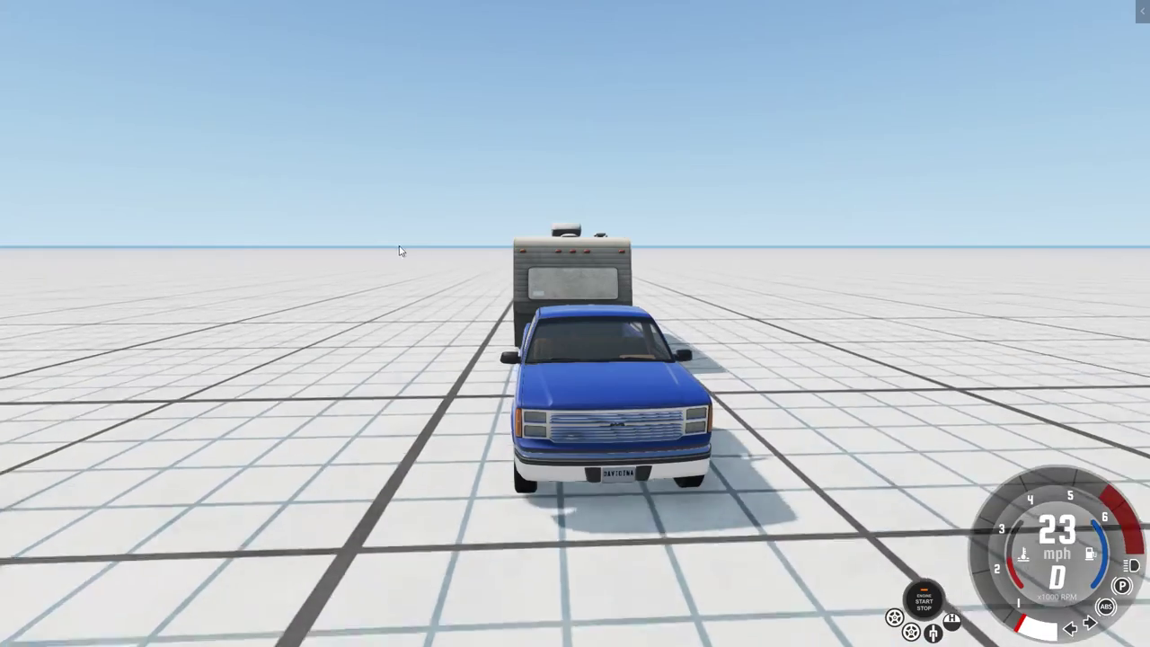
# Step: Look up the key assigned to the Explode action in the Gameplay control bindings and return to driving
pyautogui.press('Escape')
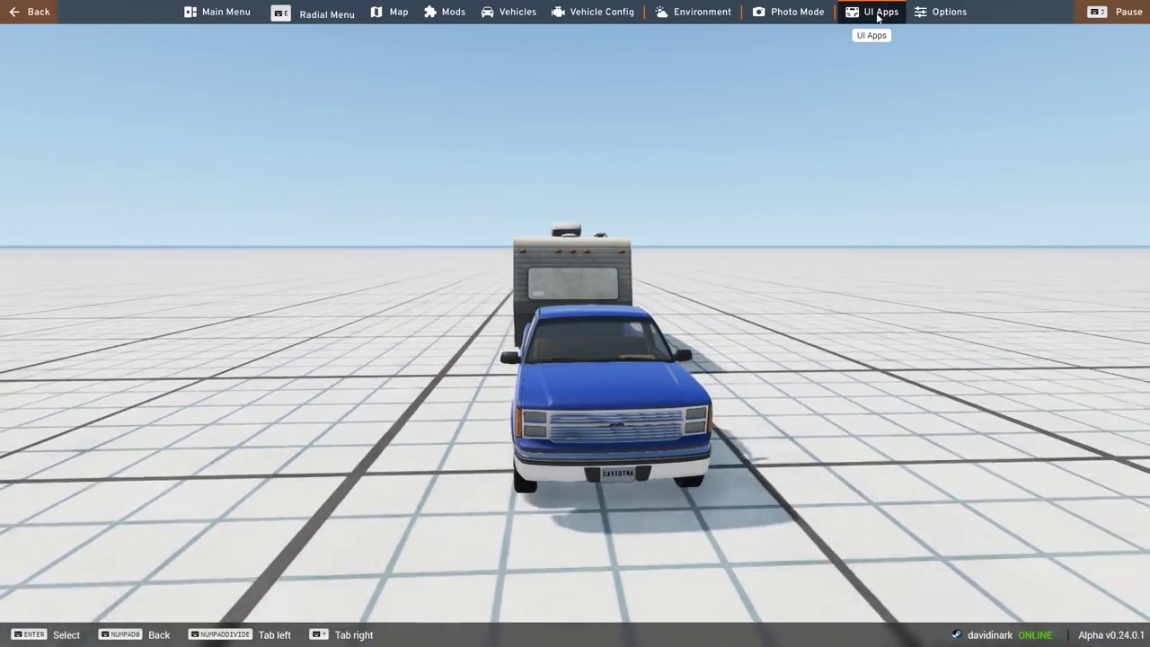
pyautogui.click(937, 13)
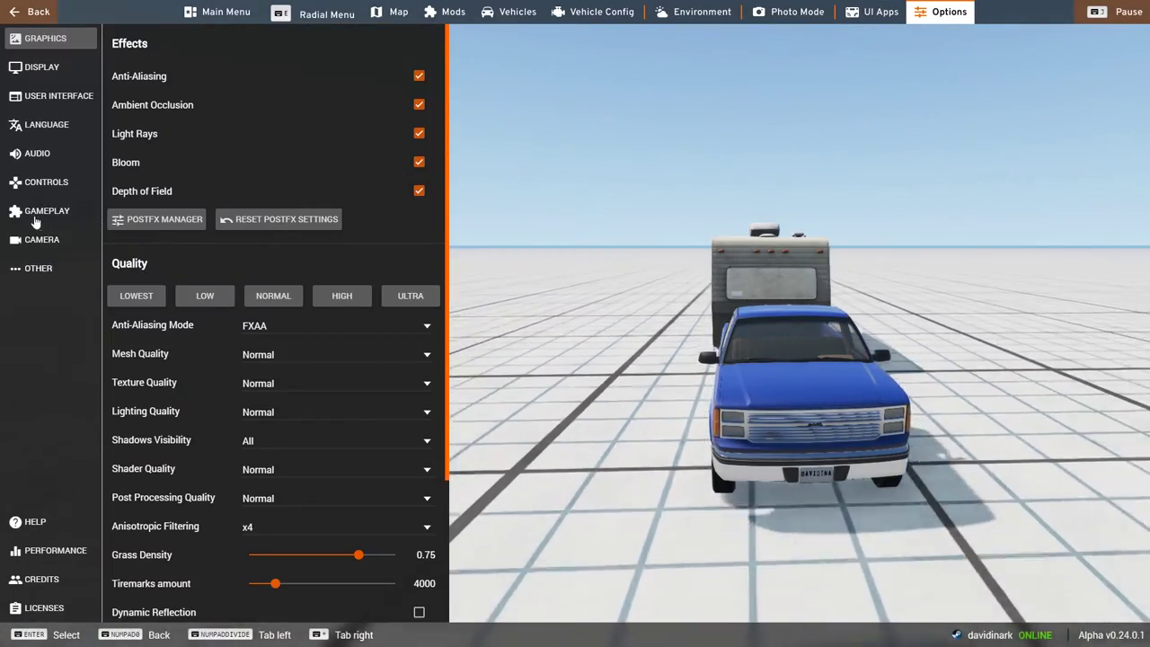
pyautogui.click(36, 216)
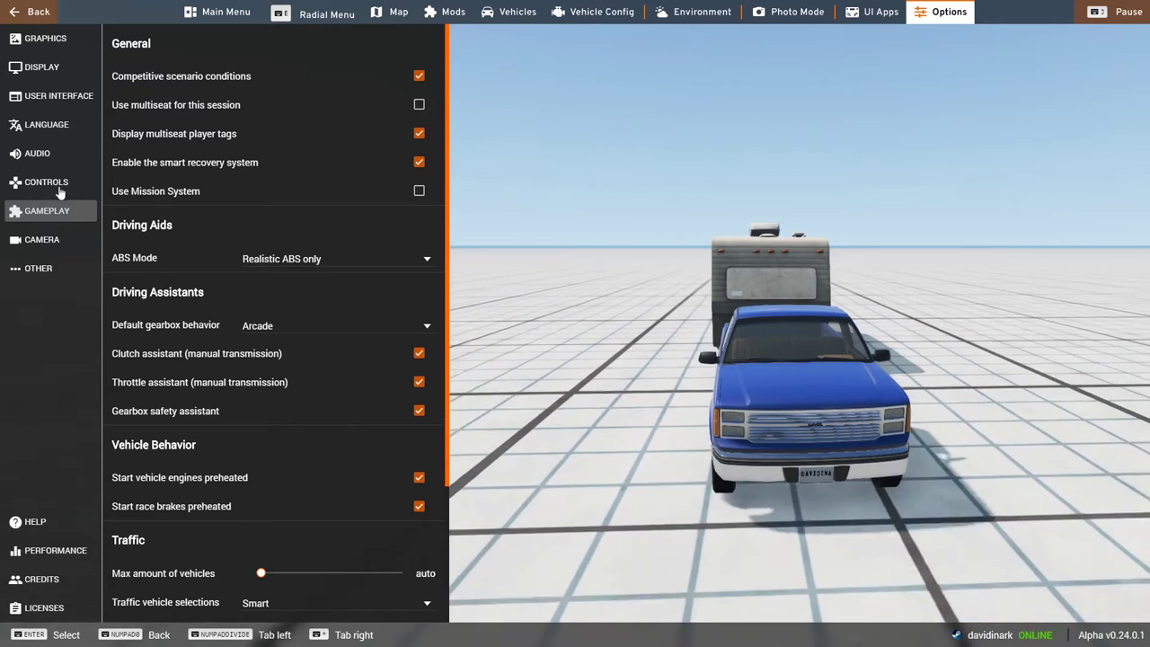
pyautogui.click(49, 182)
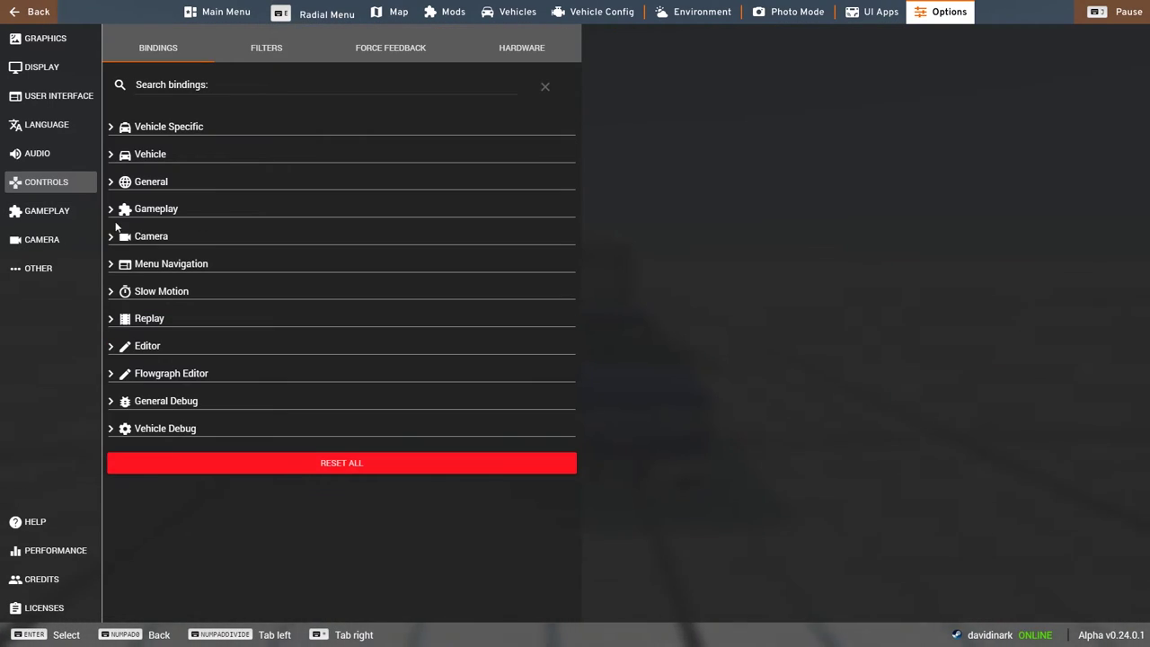
pyautogui.click(110, 212)
pyautogui.scroll(-8, 314, 385)
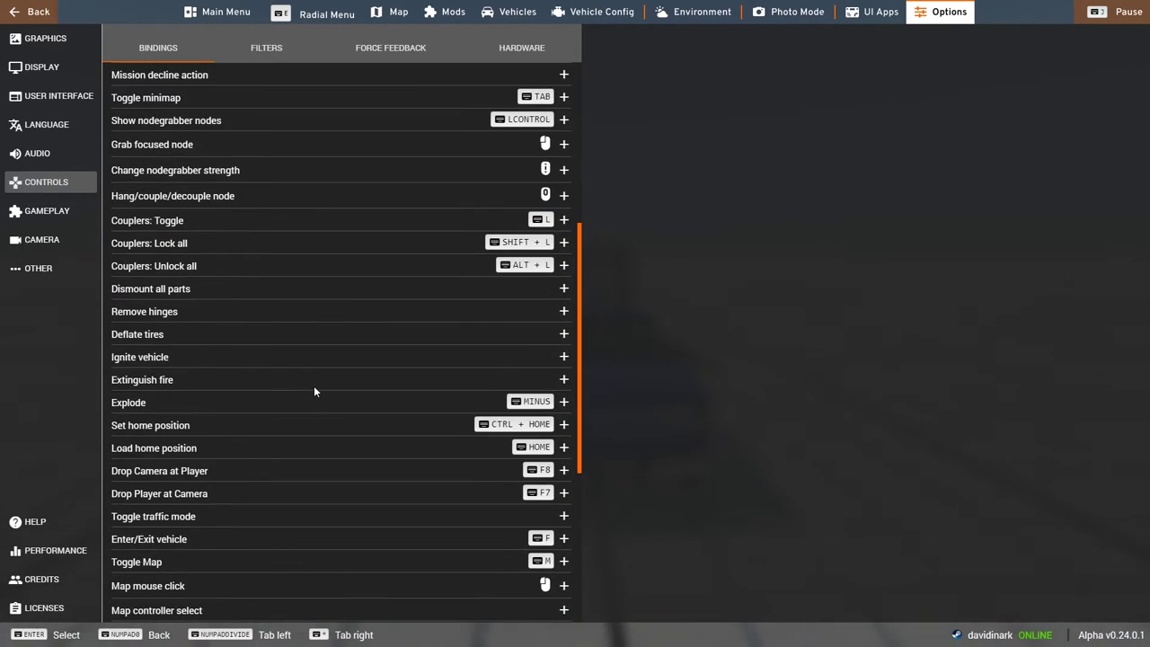
pyautogui.scroll(-3, 314, 389)
pyautogui.scroll(2, 313, 392)
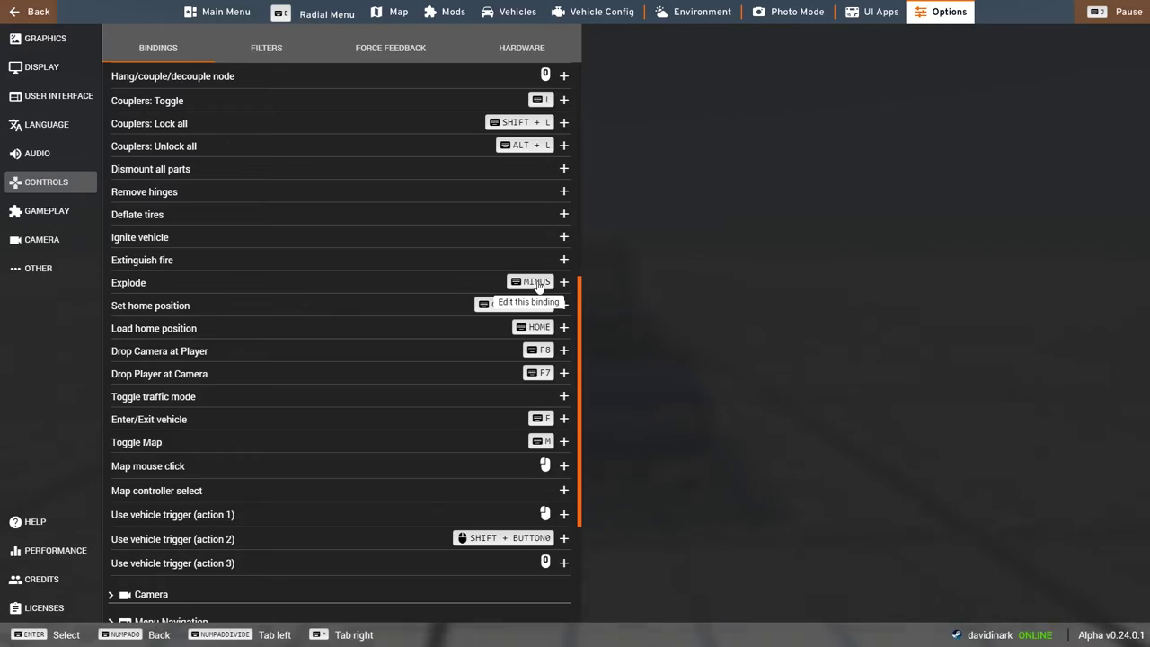
pyautogui.press('Escape')
pyautogui.press('Escape')
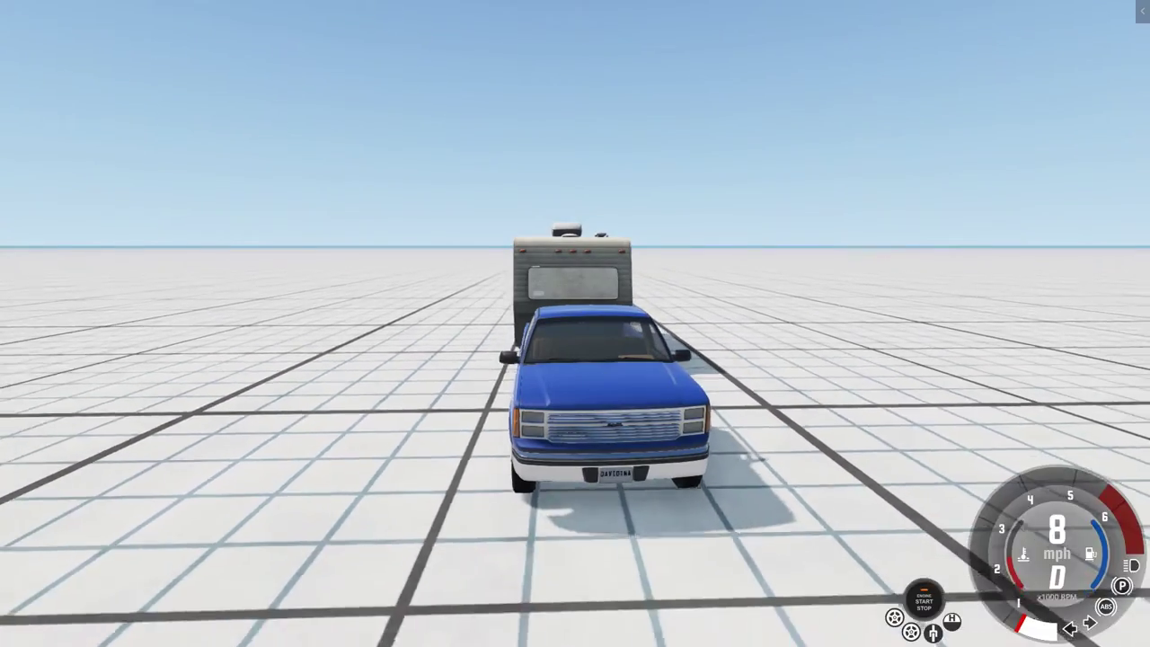
# Step: Explode the pickup while it tows the trailer and view the burning pair from the side
pyautogui.press('KP_6')
pyautogui.press('b')
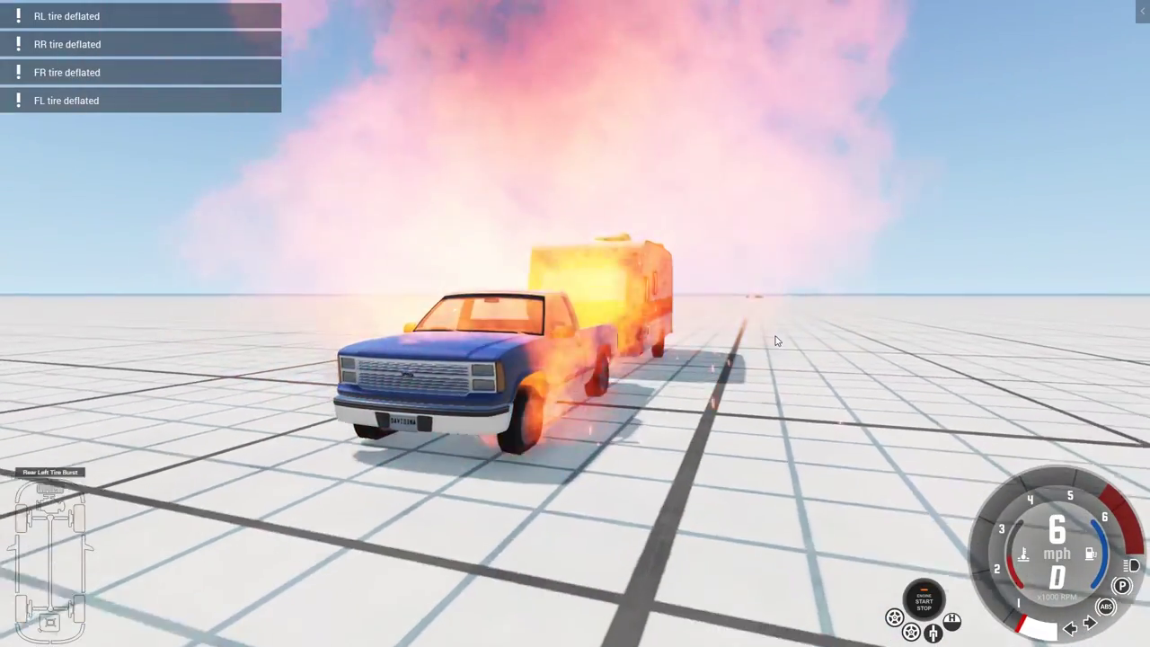
pyautogui.moveTo(776, 340); pyautogui.dragTo(933, 383)
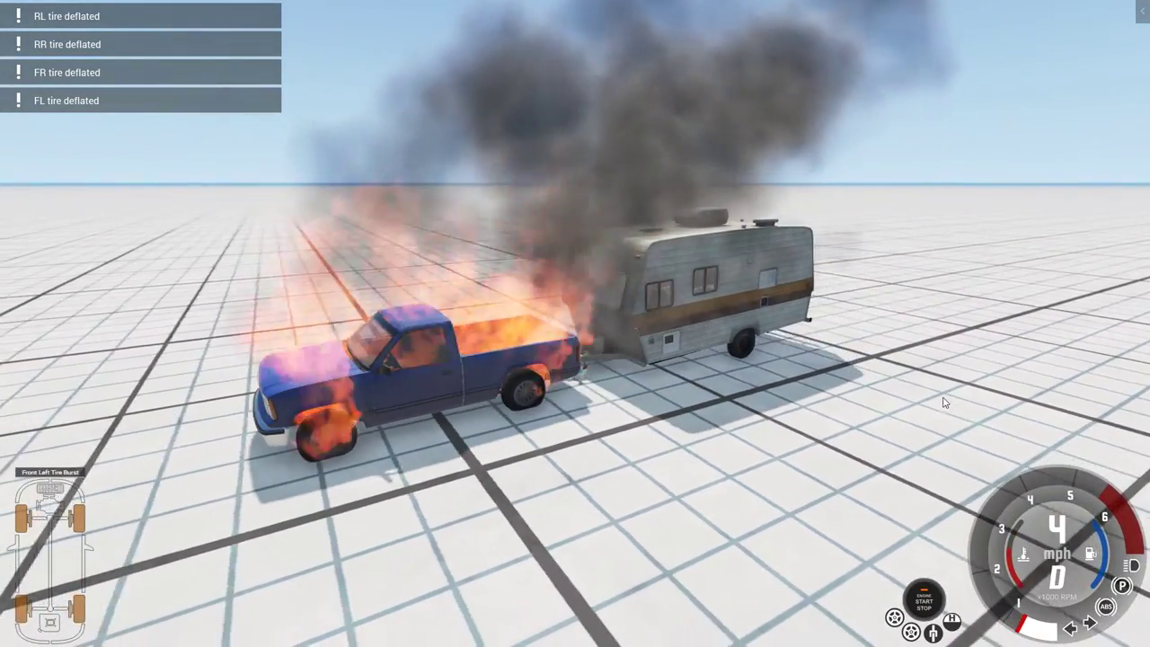
# Step: Drive the burning pickup forward with the trailer attached, gaining speed and steering left
pyautogui.press('Up')
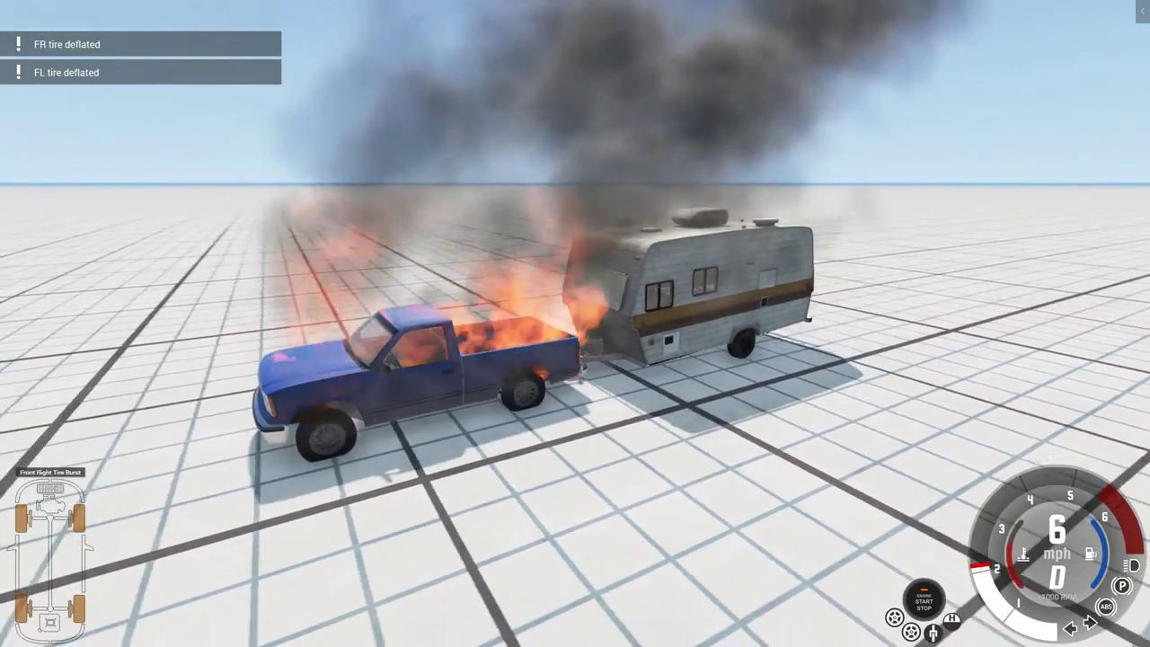
pyautogui.press('Up')
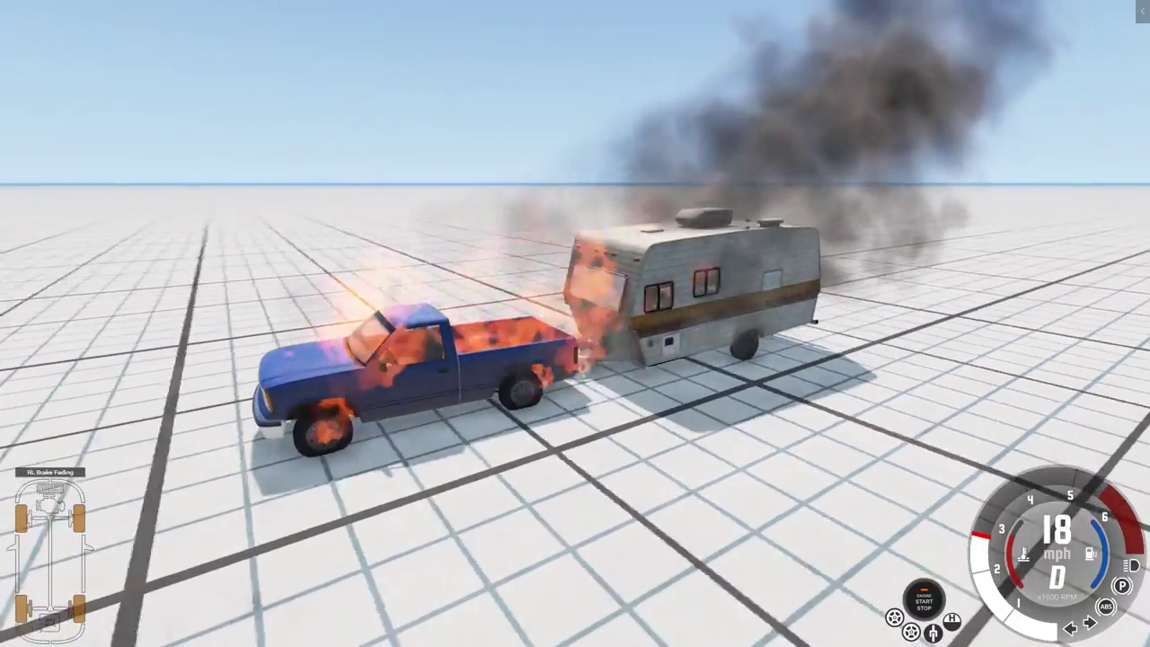
pyautogui.press('Up')
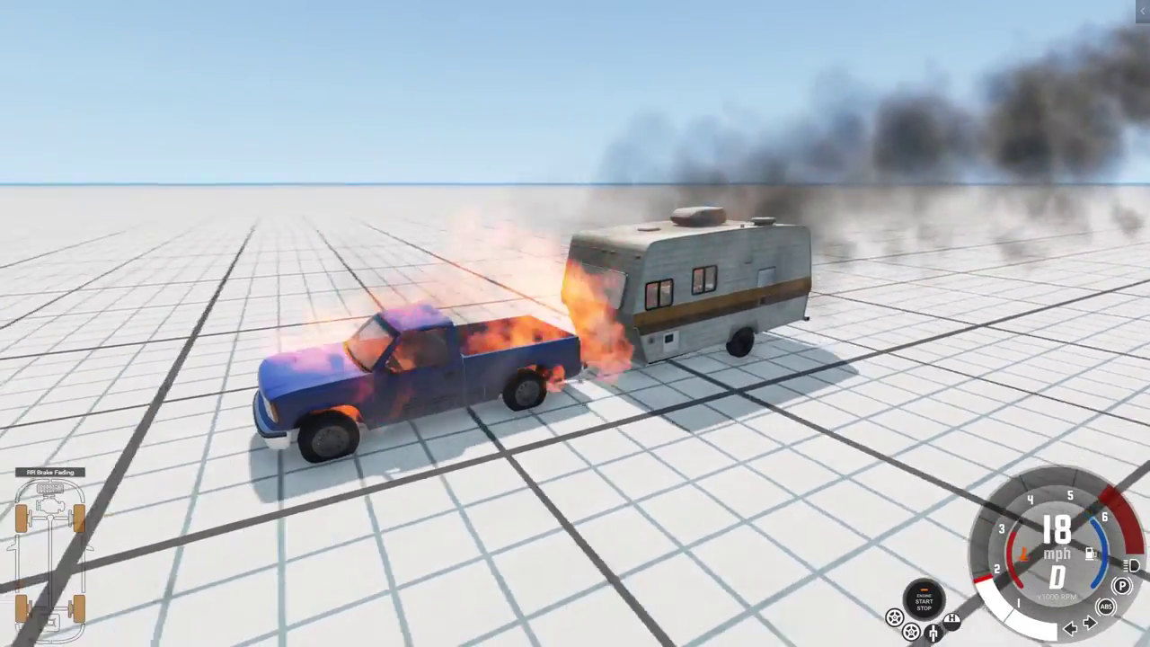
pyautogui.press('Up')
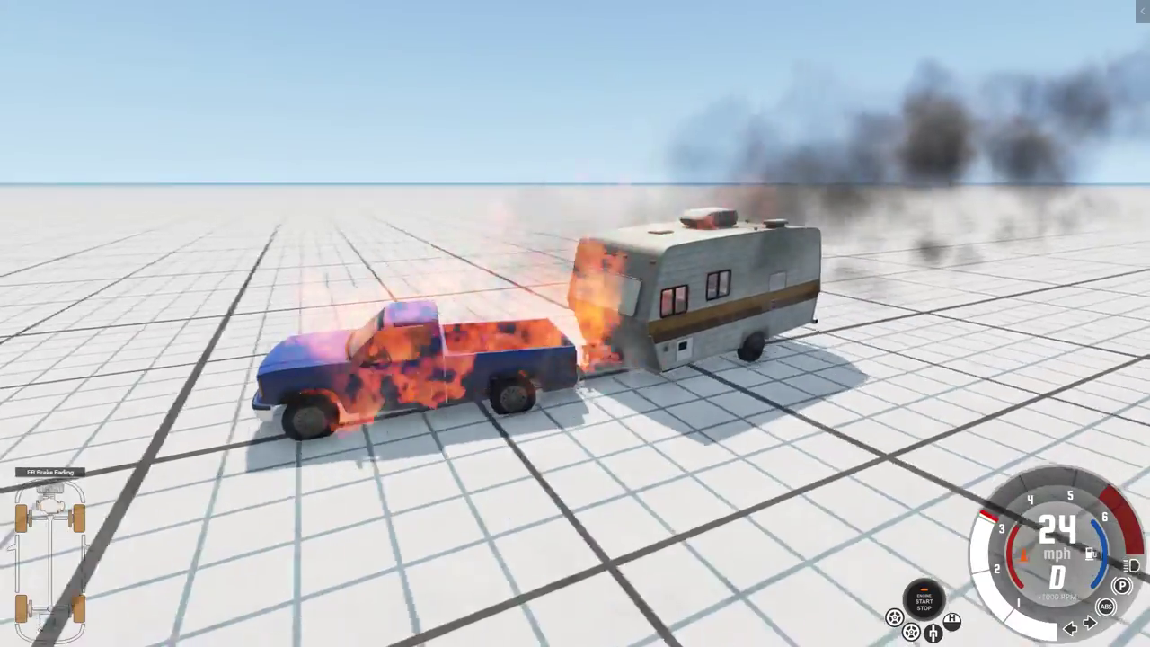
pyautogui.press('Down')
pyautogui.press('Up')
pyautogui.press('Left')
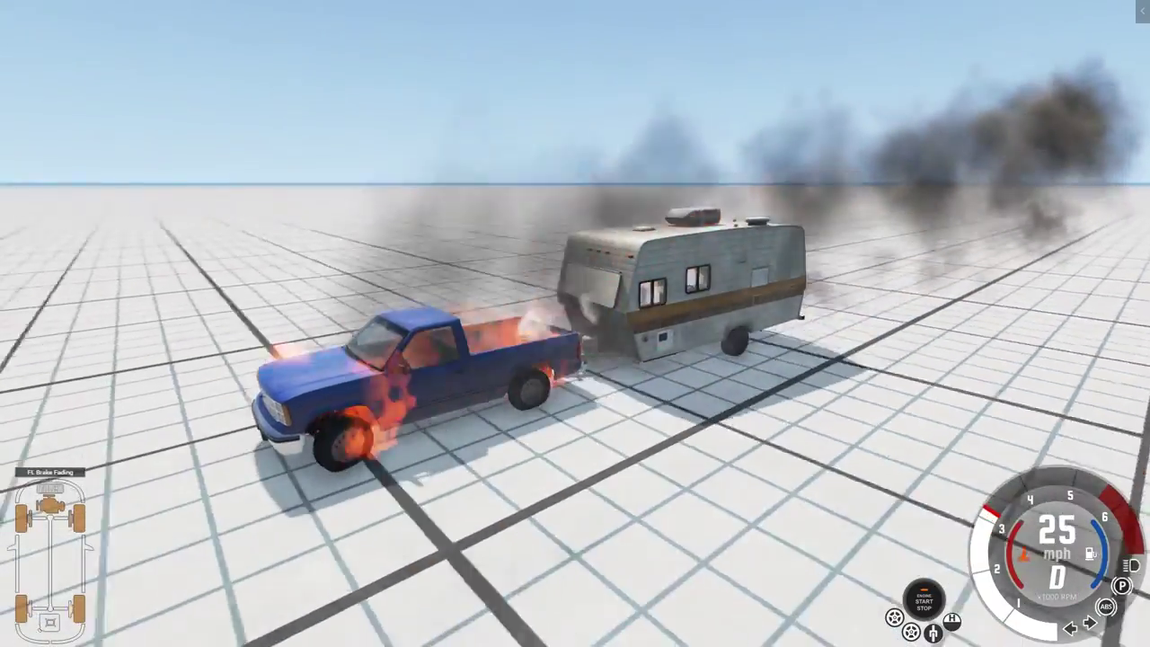
# Step: Brake the burning pickup through a turn and restore it and the trailer to their home position
pyautogui.press('Down')
pyautogui.press('Left')
pyautogui.press('Down')
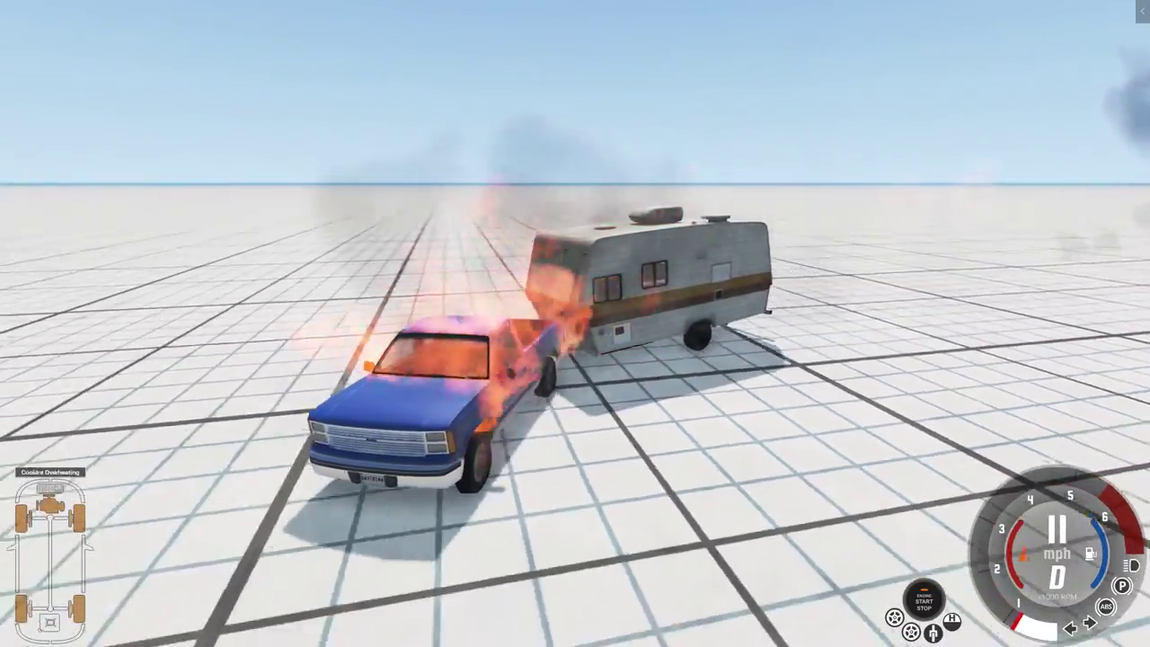
pyautogui.press('Right')
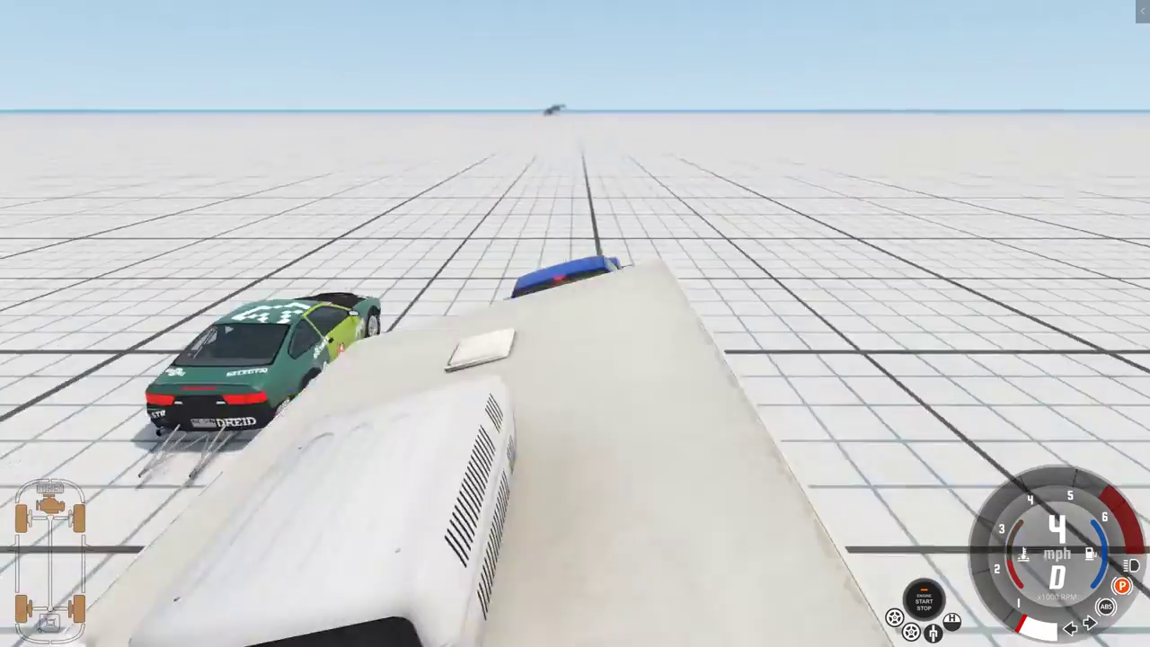
pyautogui.press('Home')
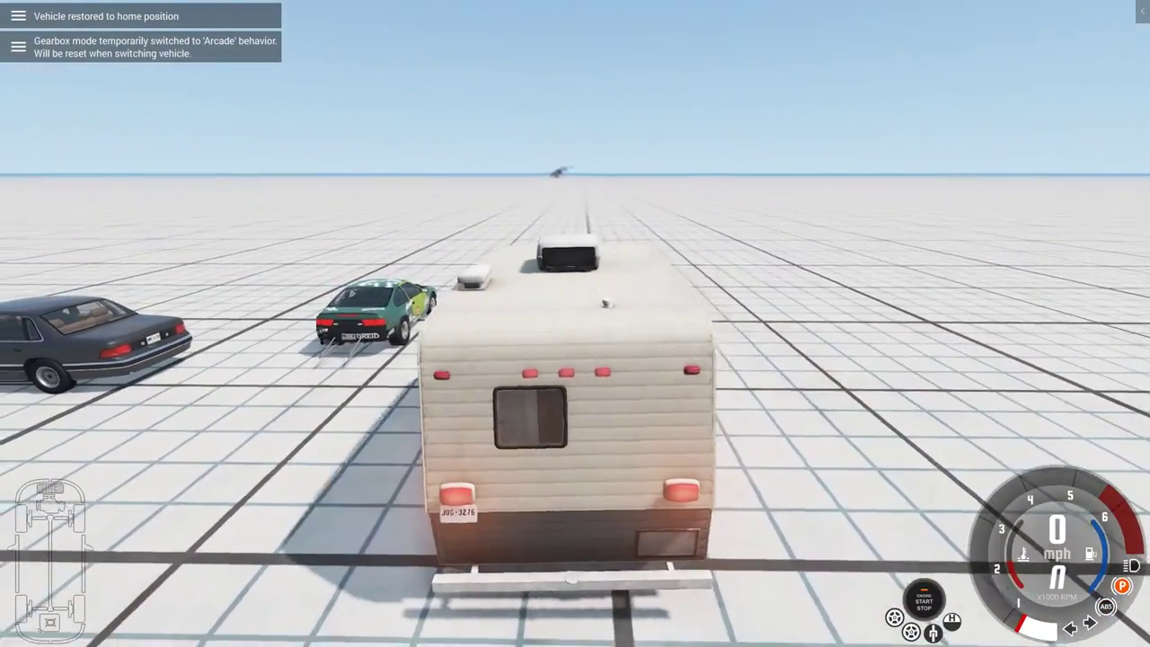
# Step: Reopen the Controls bindings in the options, look through the Gameplay actions and collapse the group
pyautogui.press('Escape')
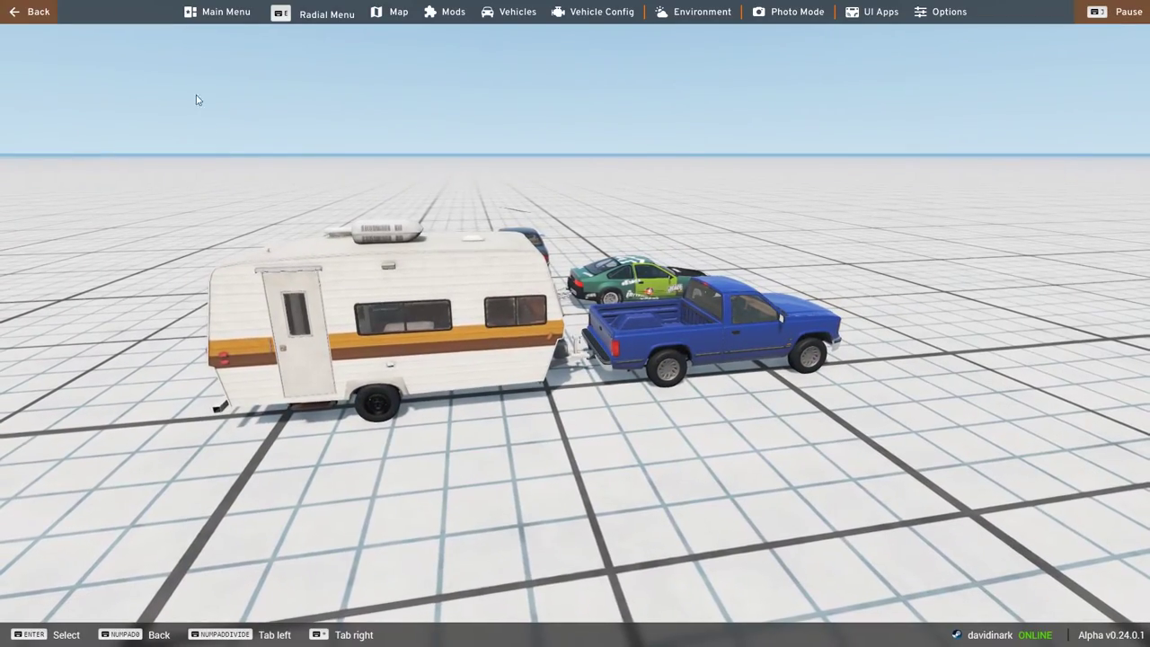
pyautogui.click(943, 12)
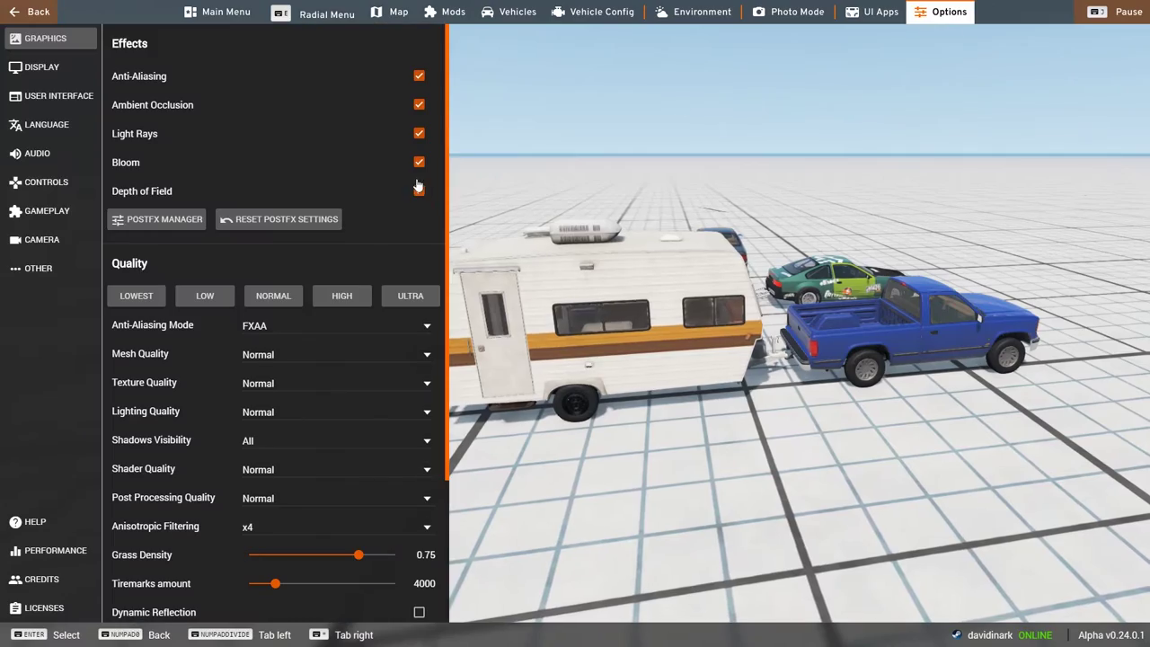
pyautogui.click(82, 182)
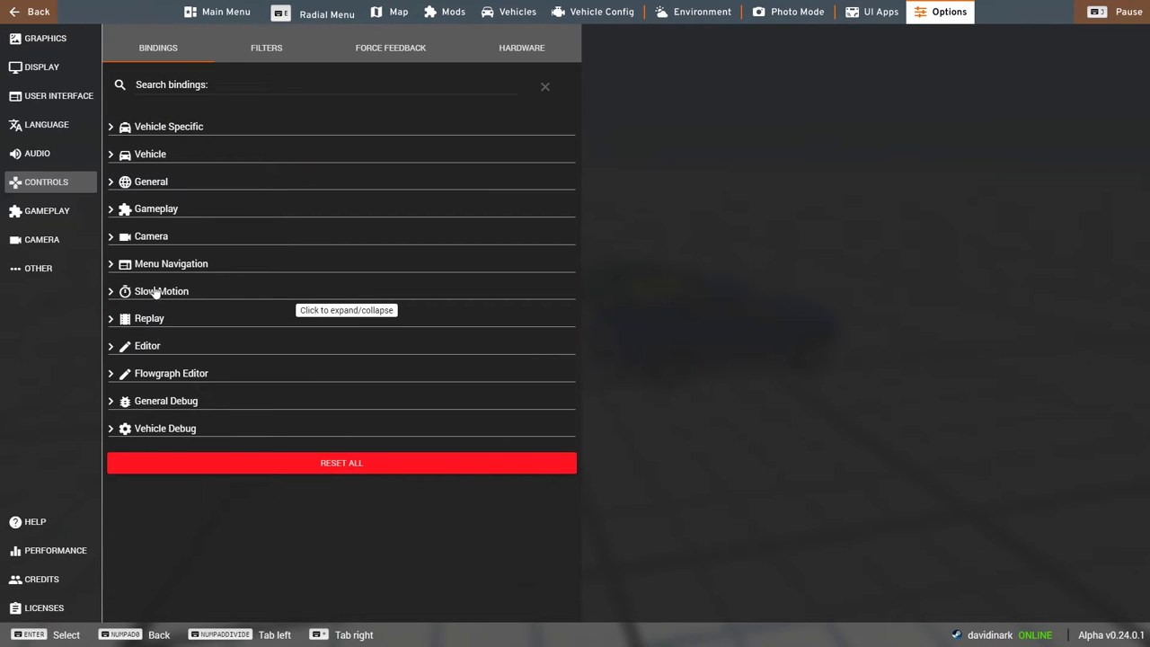
pyautogui.click(112, 210)
pyautogui.scroll(-8, 315, 395)
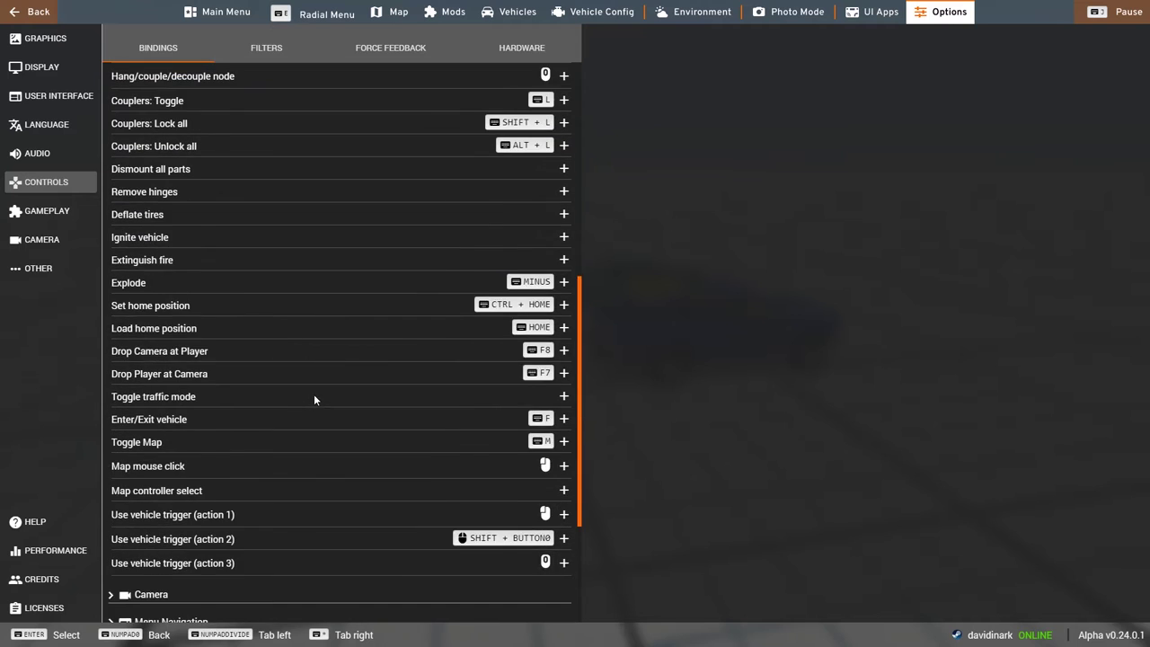
pyautogui.scroll(2, 285, 337)
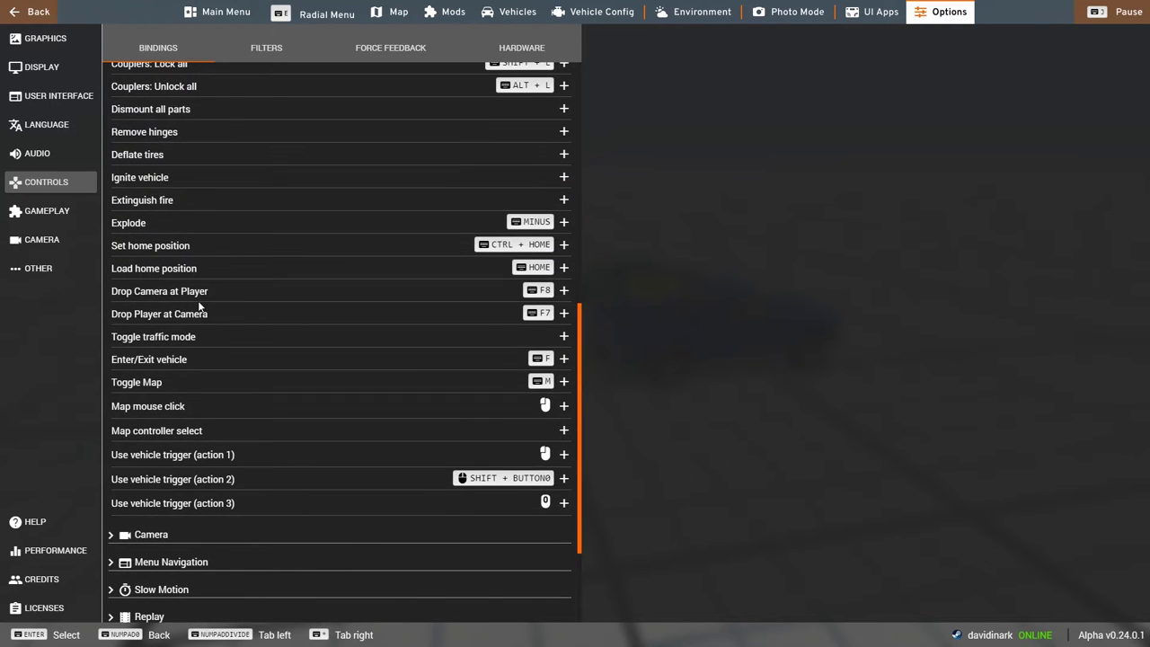
pyautogui.scroll(2, 233, 303)
pyautogui.scroll(5, 175, 258)
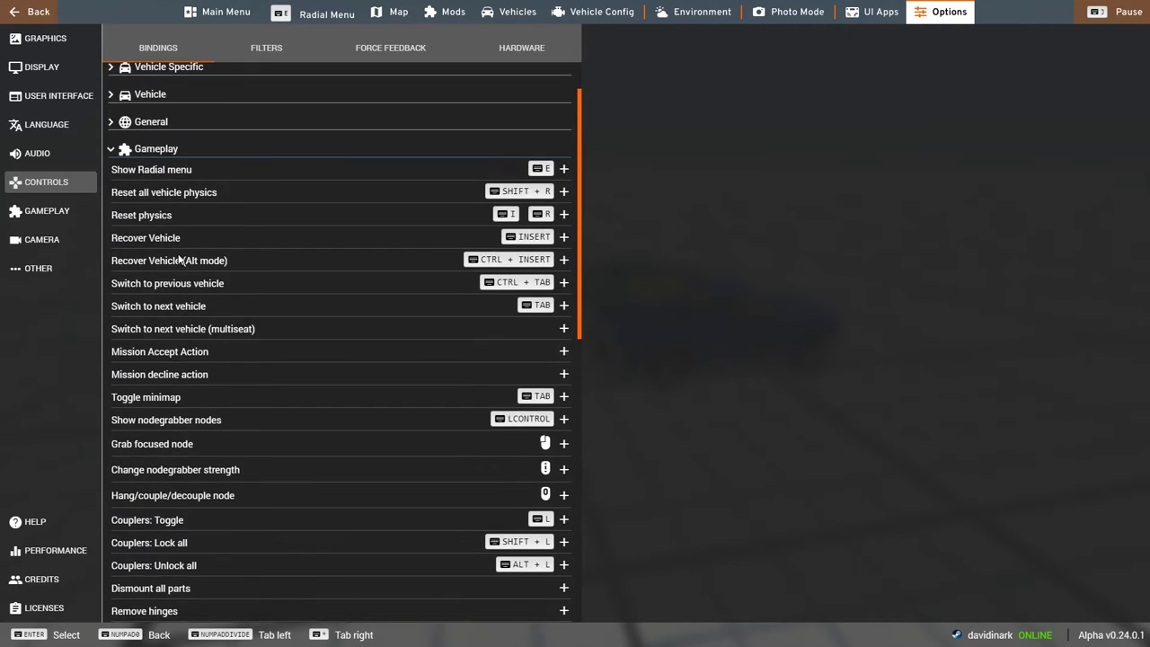
pyautogui.click(112, 213)
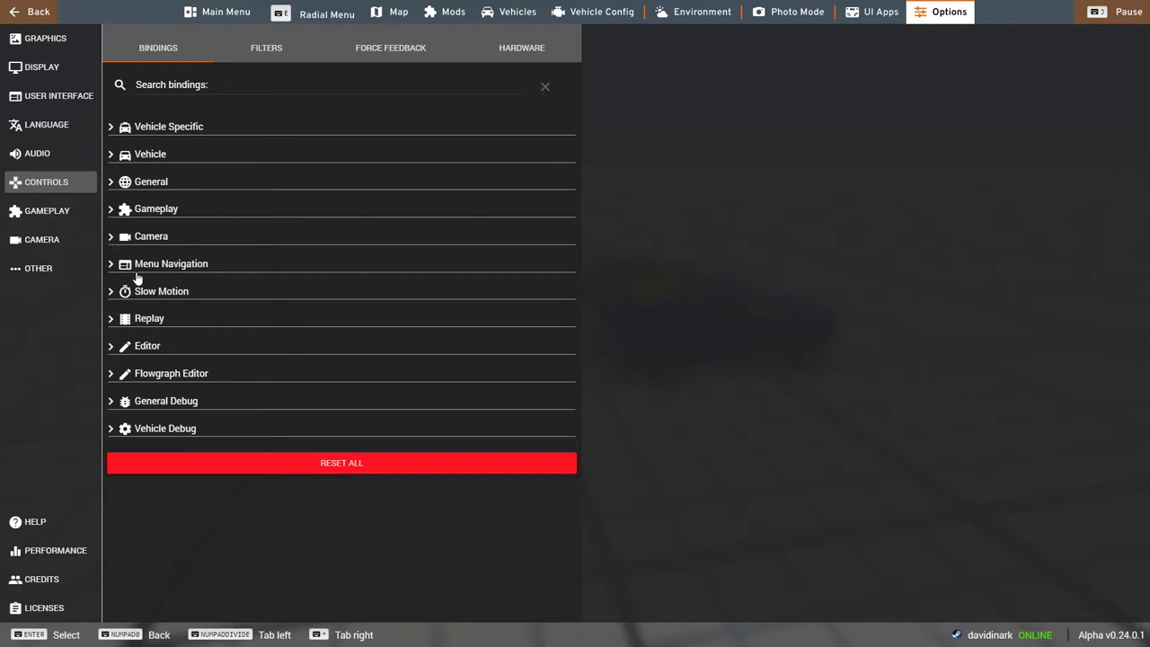
# Step: Examine the key bindings in the Slow Motion group and return to driving
pyautogui.click(113, 296)
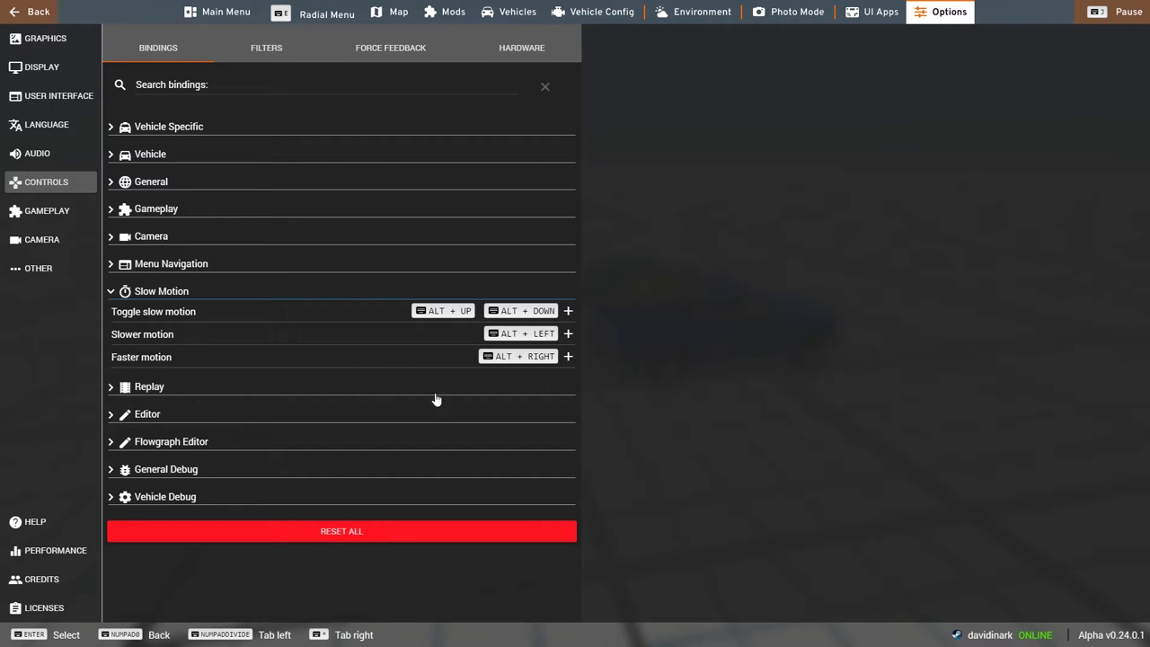
pyautogui.press('Escape')
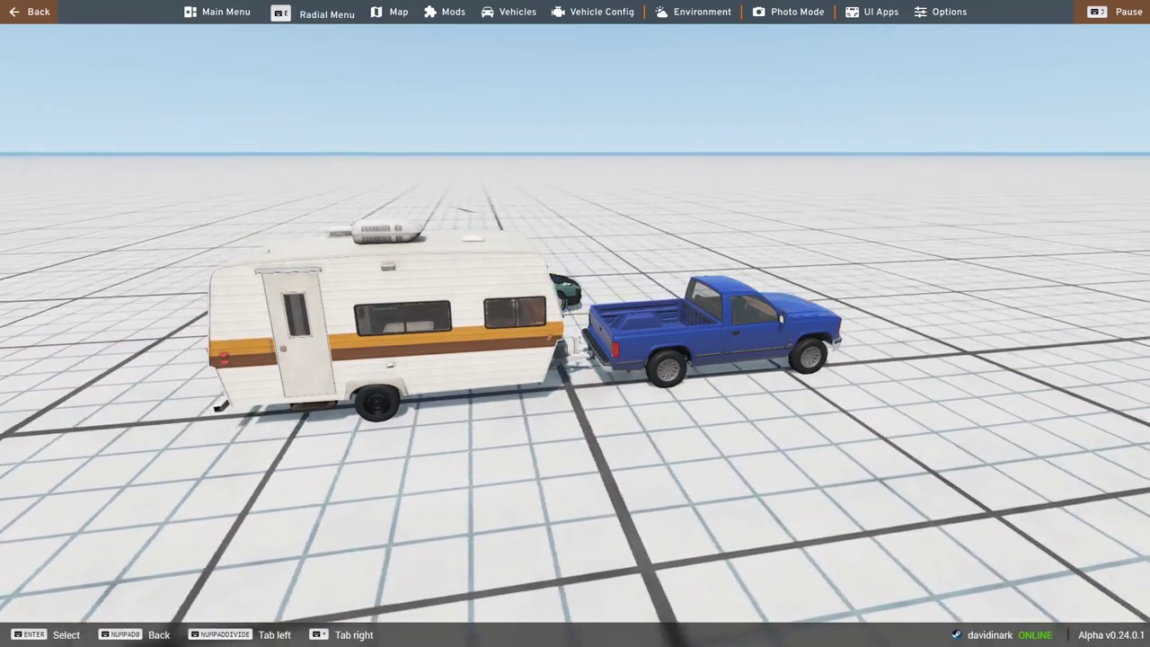
pyautogui.press('Escape')
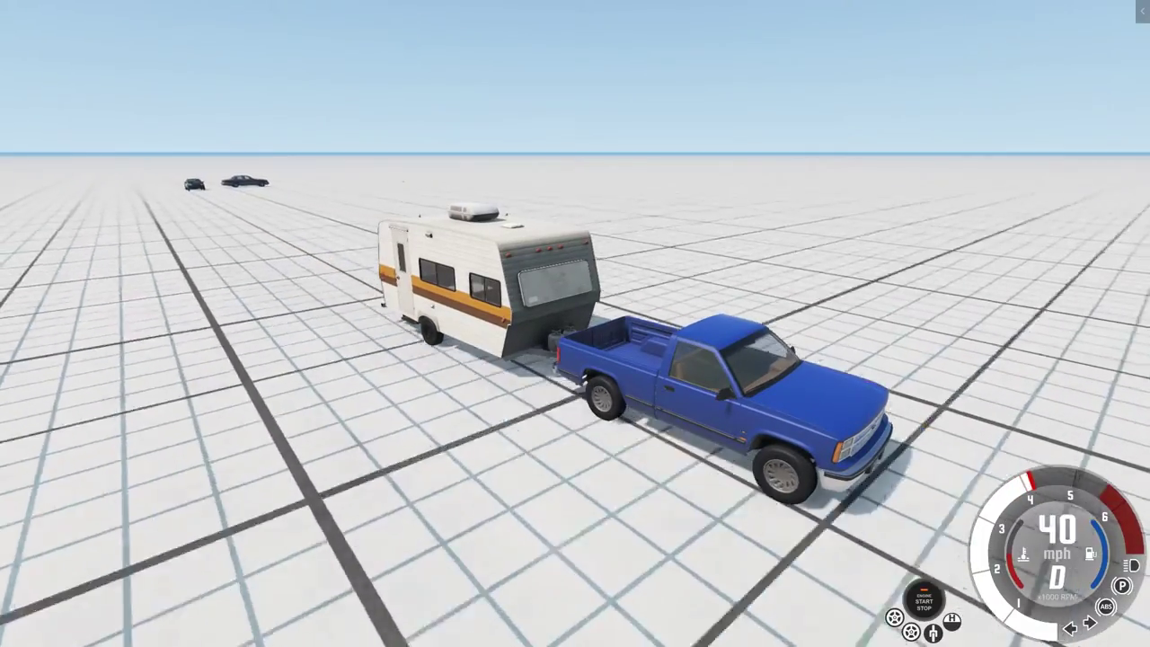
# Step: Toggle slow motion repeatedly while towing the trailer with the pickup
pyautogui.hotkey('alt', 'Down')
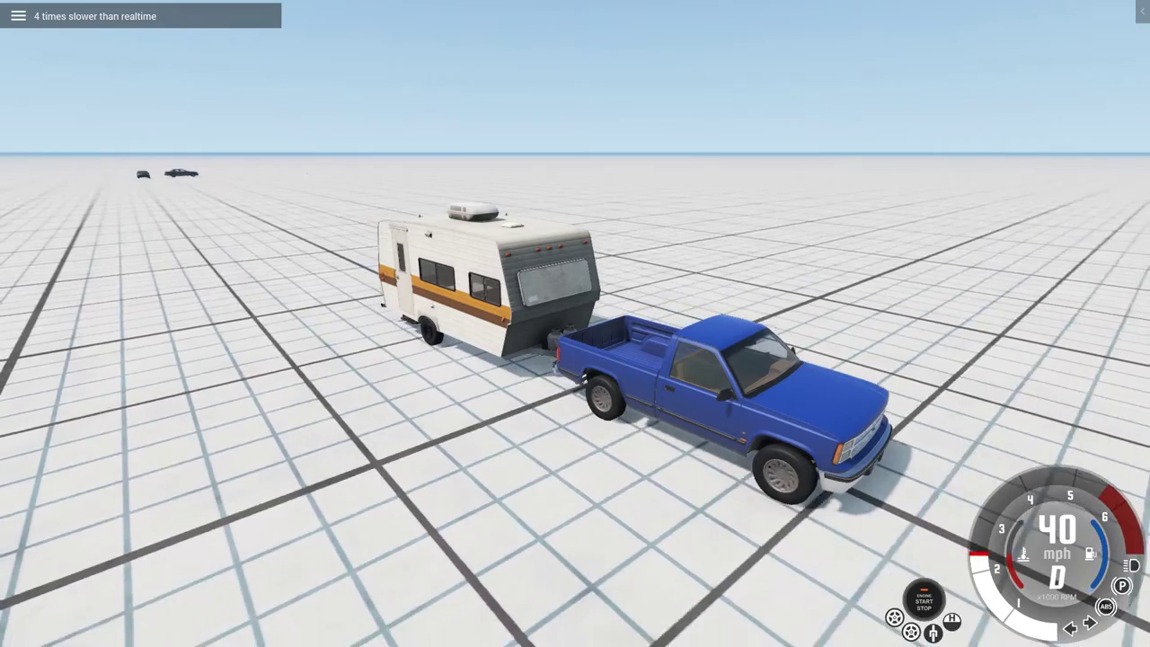
pyautogui.hotkey('alt', 'Down')
pyautogui.hotkey('alt', 'Down')
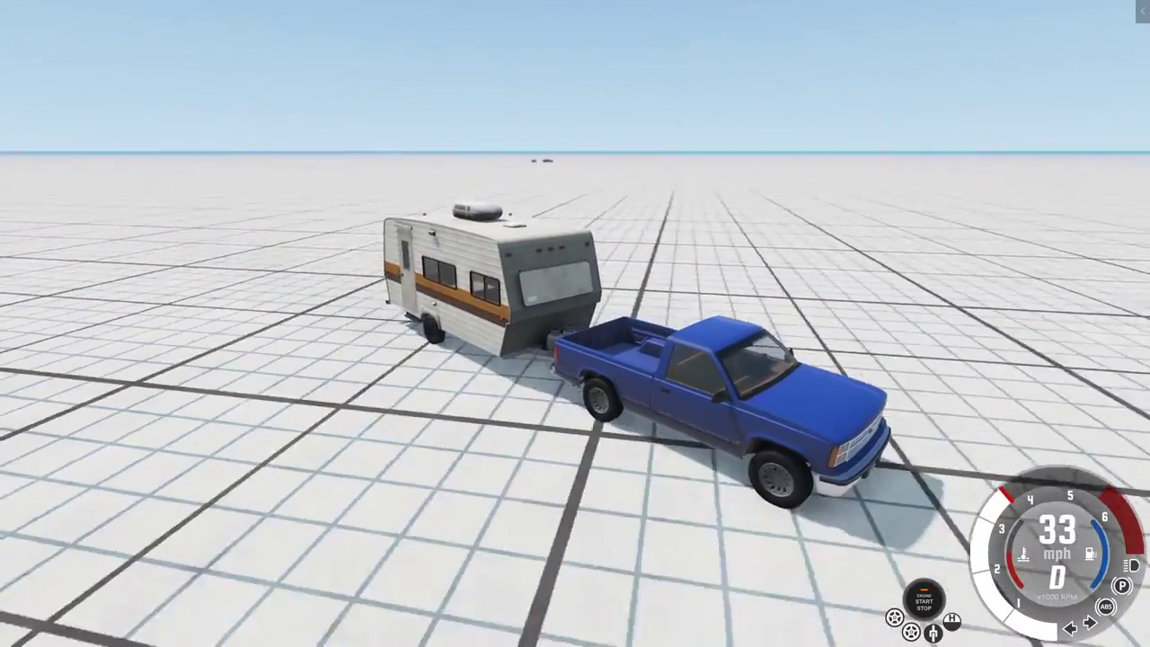
# Step: Slow the simulation to 16 times slower than realtime while the pickup tows the trailer
pyautogui.hotkey('alt', 'Left')
pyautogui.hotkey('alt', 'Left')
pyautogui.hotkey('alt', 'Left')
pyautogui.hotkey('alt', 'Left')
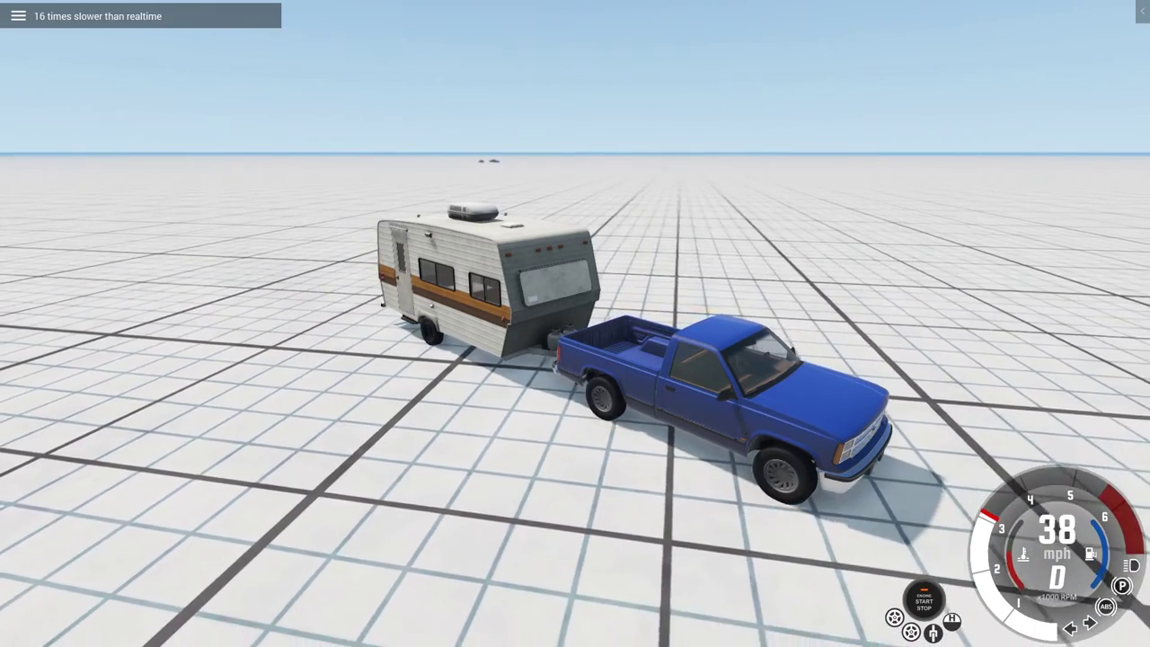
# Step: Return the simulation to realtime, then brake the pickup and restore it and the trailer to their home position
pyautogui.hotkey('alt', 'Up')
pyautogui.hotkey('alt', 'Up')
pyautogui.hotkey('alt', 'Up')
pyautogui.hotkey('alt', 'Up')
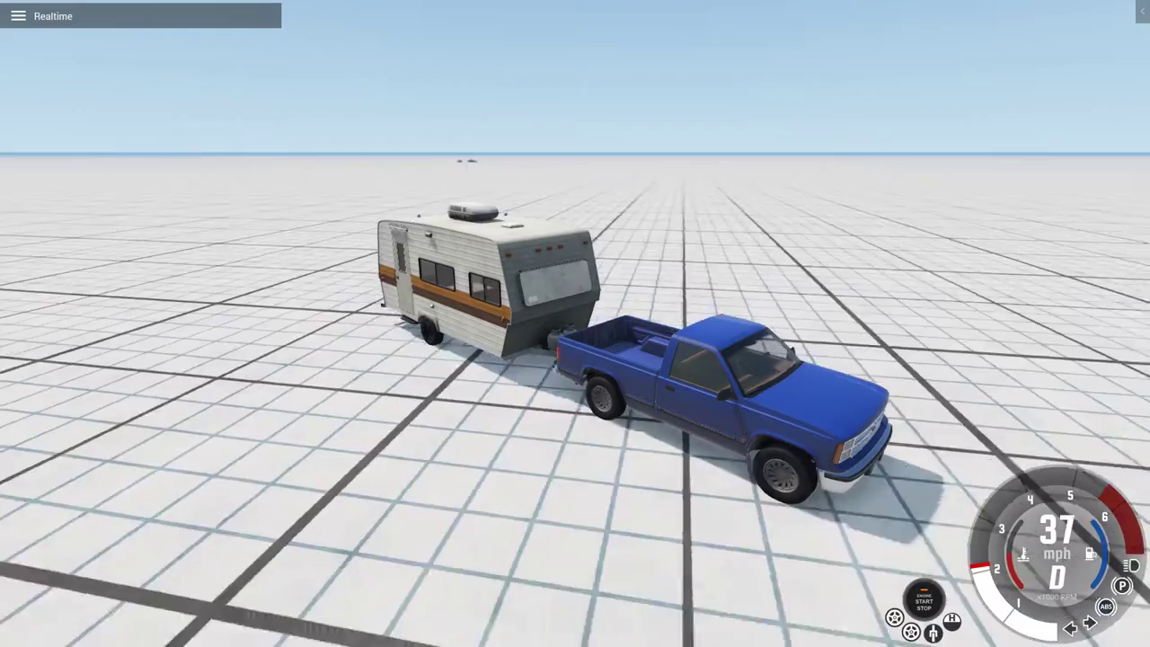
pyautogui.press('space')
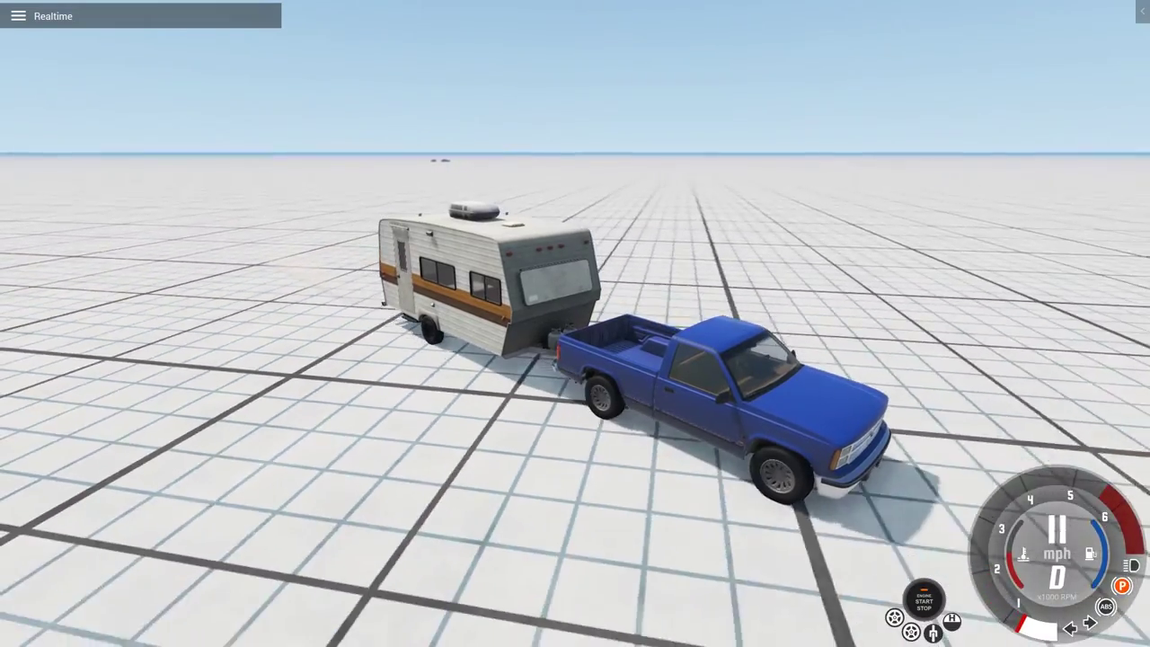
pyautogui.press('Home')
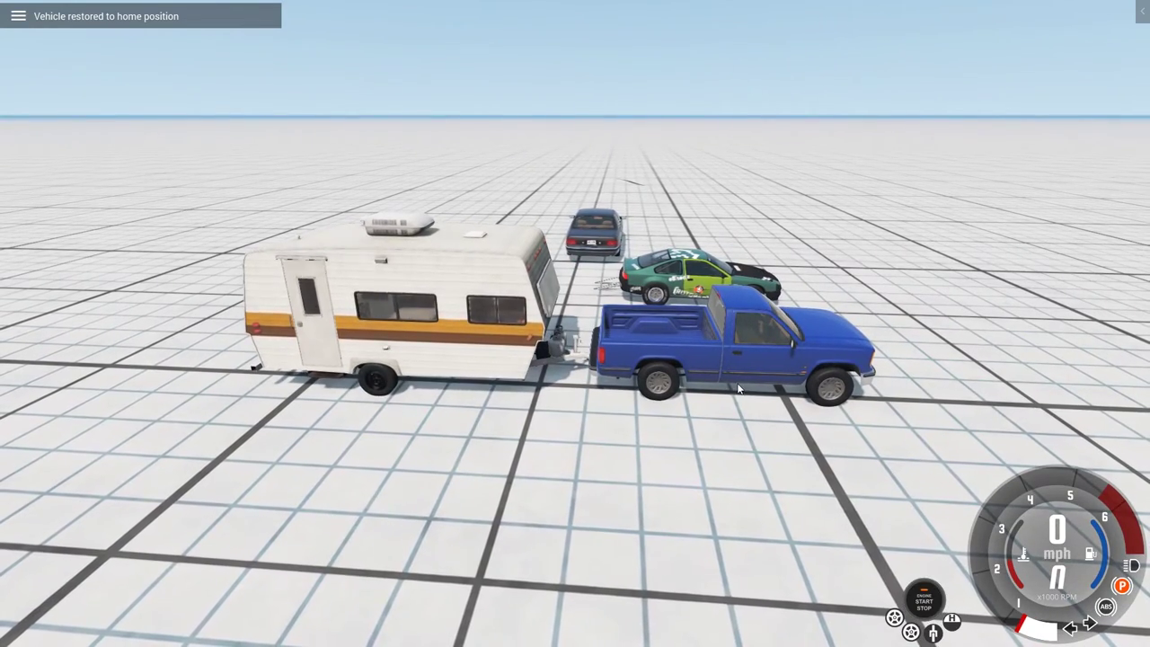
# Step: Open the Controls bindings in the options and expand the Camera group
pyautogui.press('Escape')
pyautogui.click(949, 11)
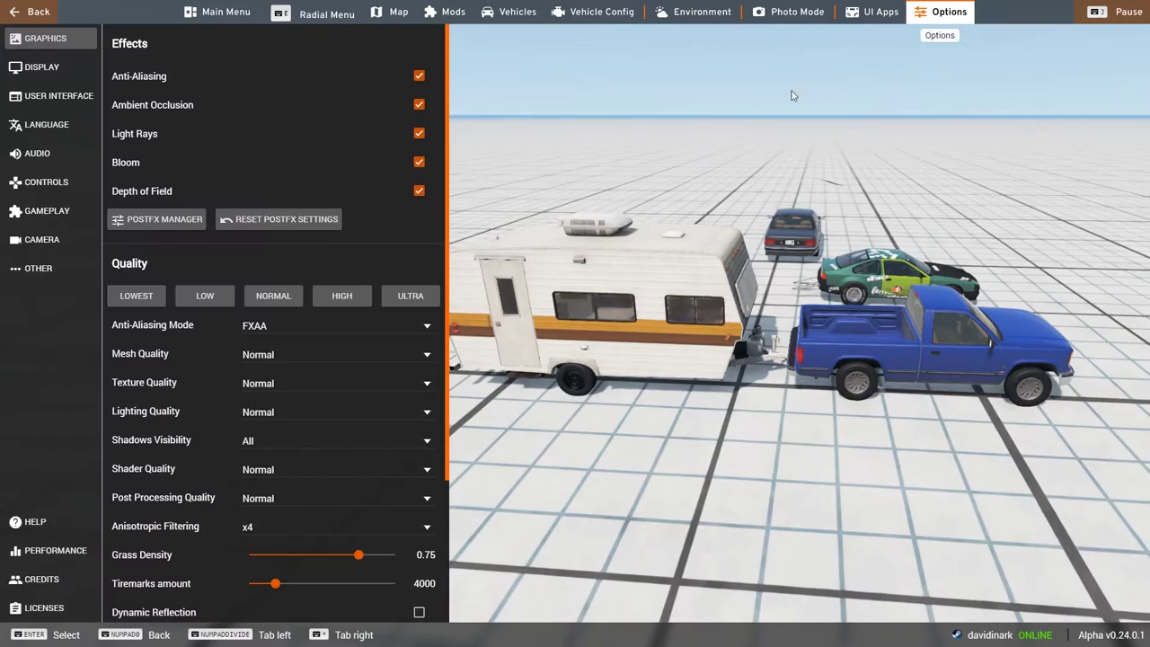
pyautogui.click(52, 183)
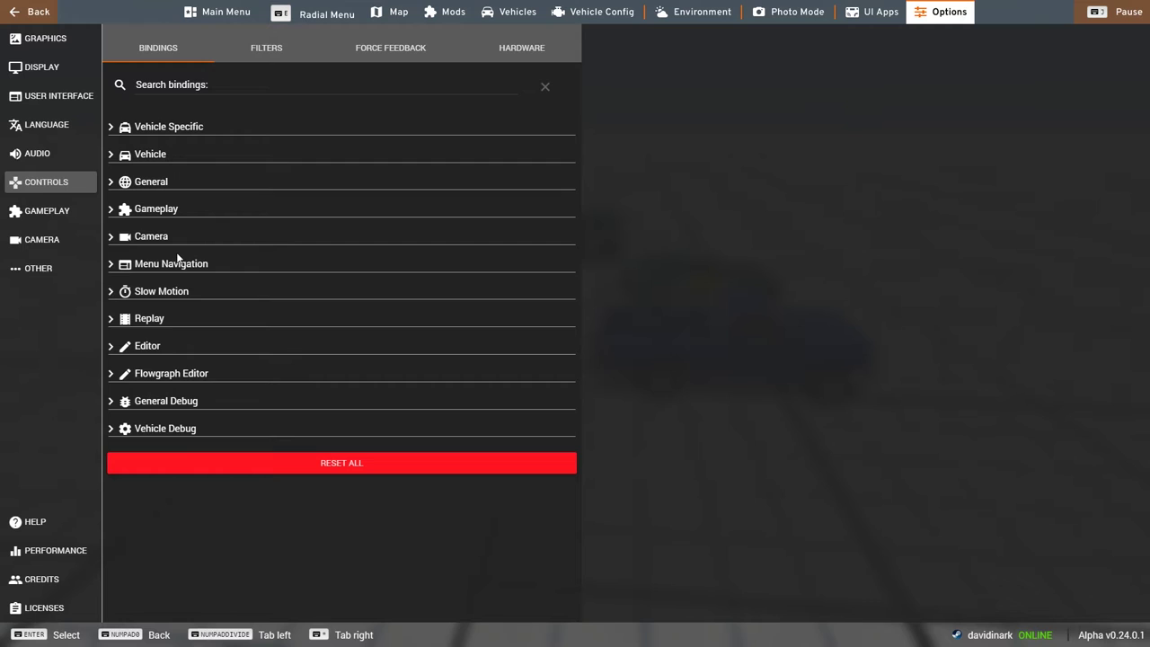
pyautogui.click(112, 238)
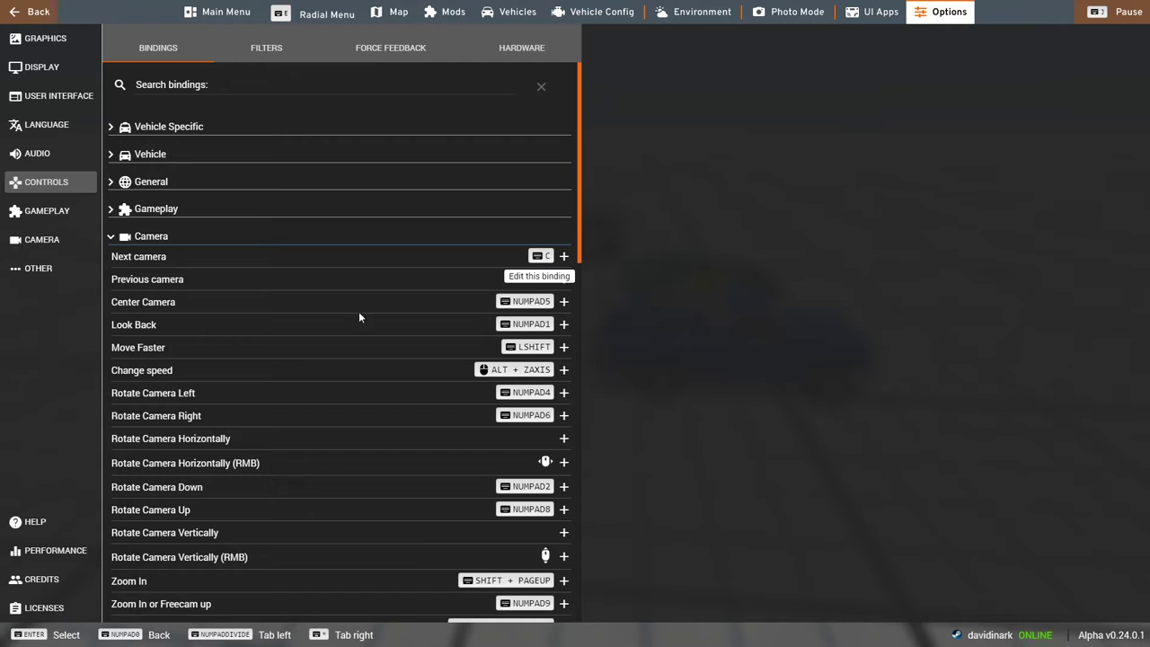
# Step: Examine the camera key bindings, from free camera and movement to Camera 1 through 10, and collapse the group
pyautogui.scroll(-1, 348, 387)
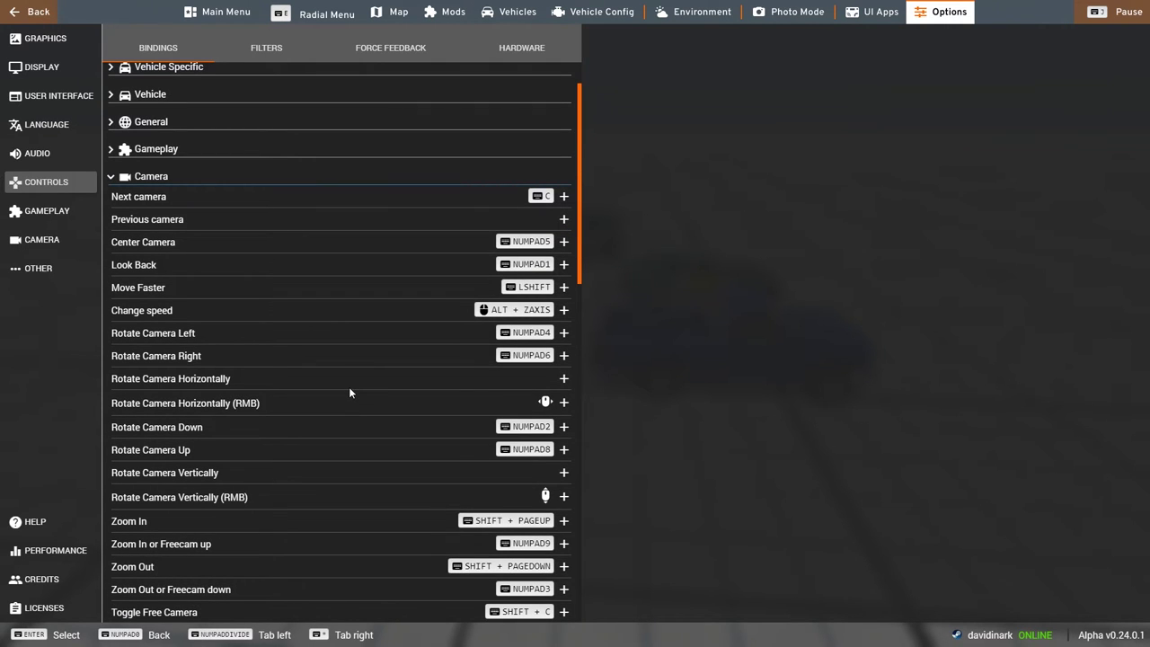
pyautogui.scroll(-1, 349, 390)
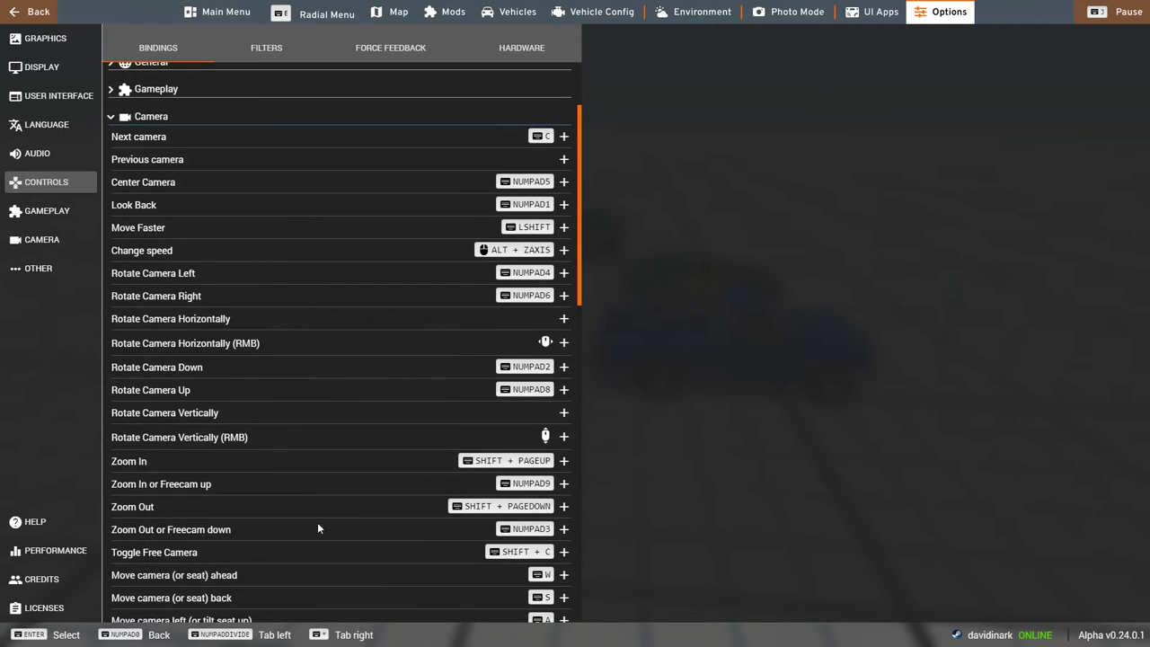
pyautogui.scroll(-3, 318, 507)
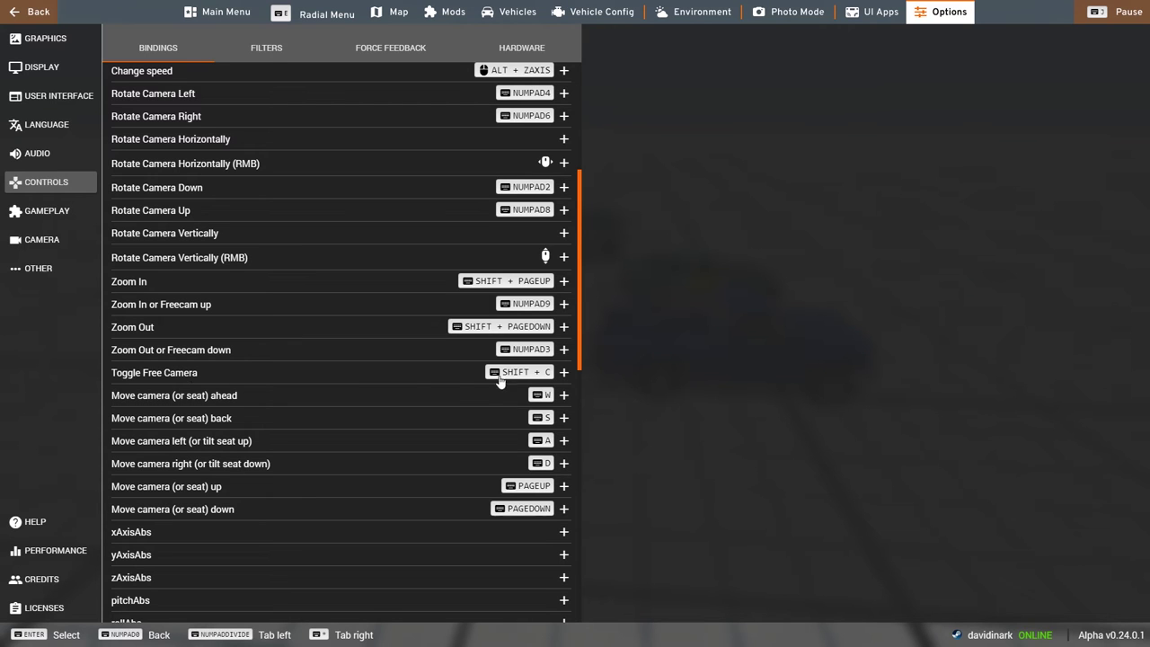
pyautogui.scroll(-2, 365, 432)
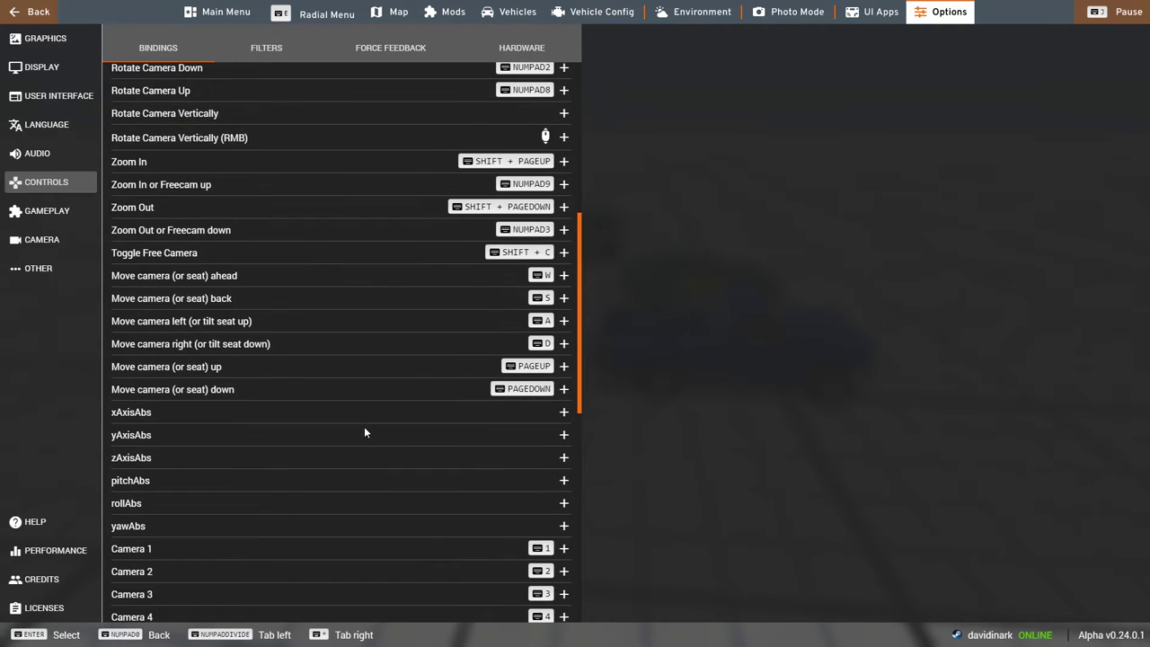
pyautogui.scroll(-3, 363, 432)
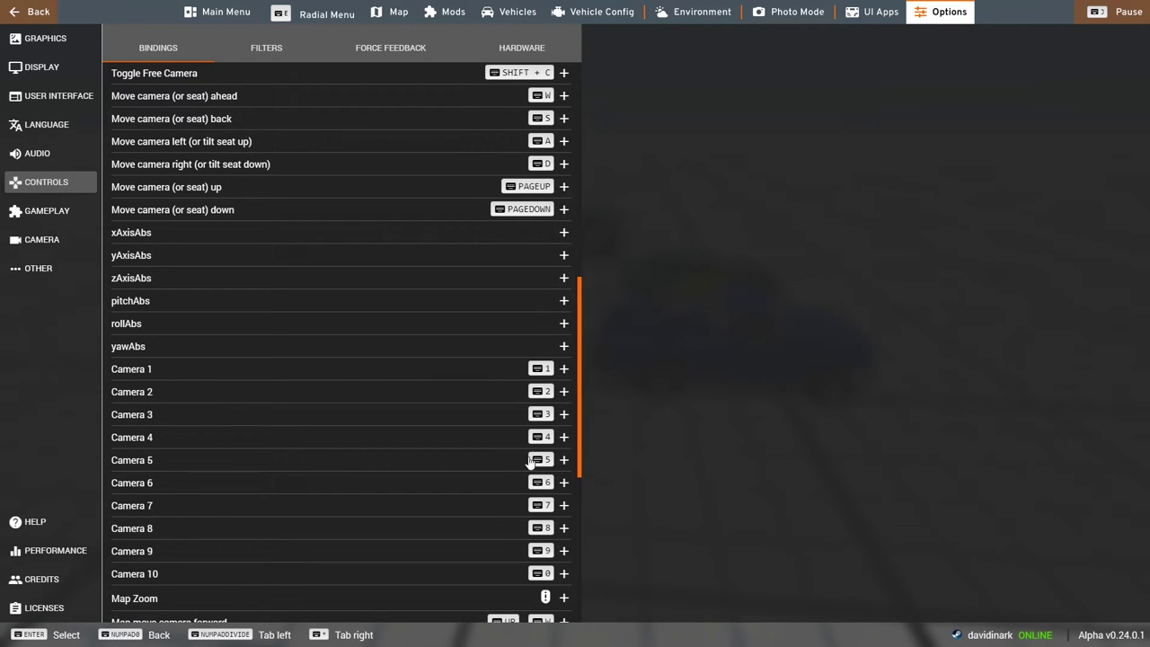
pyautogui.scroll(-1, 361, 390)
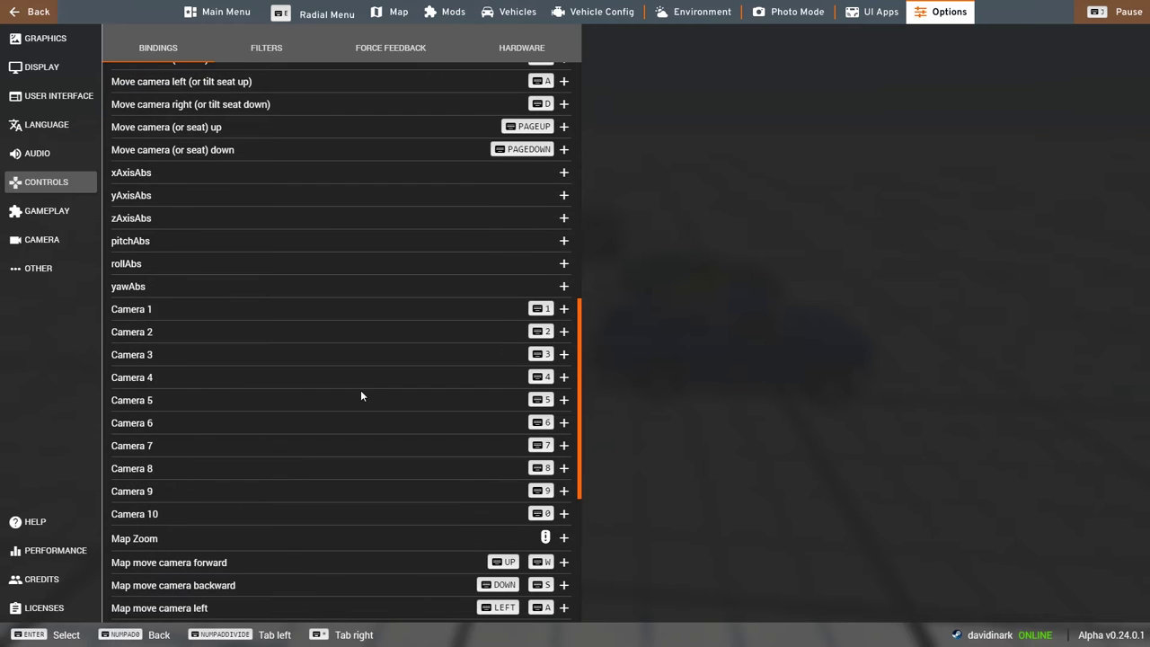
pyautogui.scroll(4, 361, 391)
pyautogui.scroll(2, 361, 393)
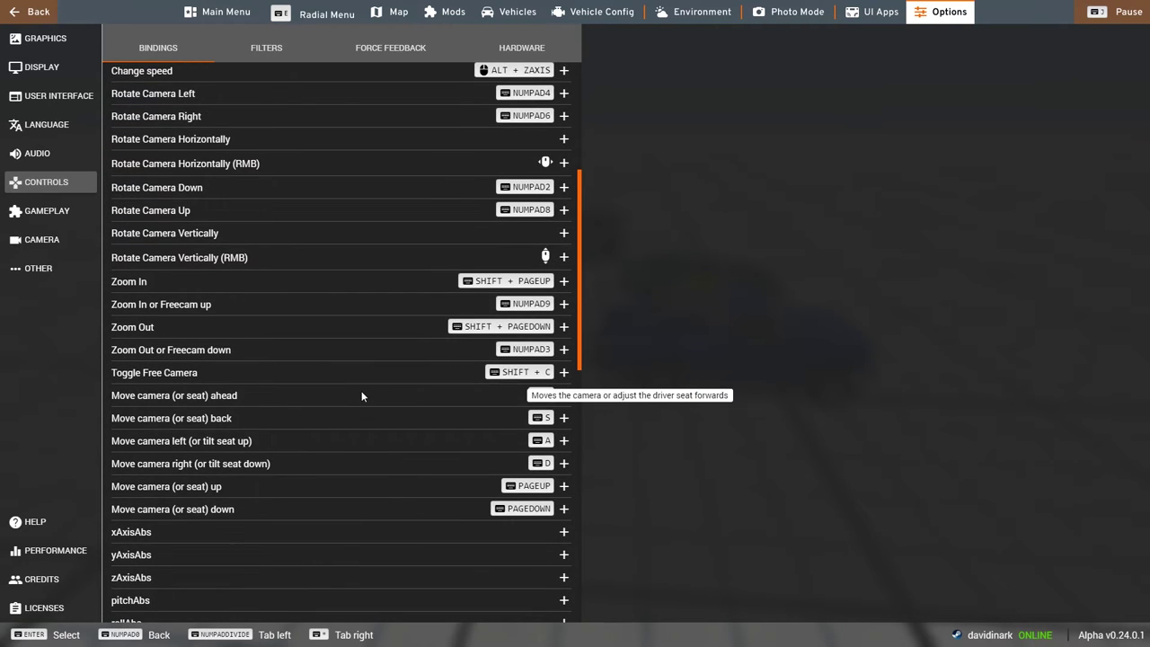
pyautogui.scroll(3, 361, 392)
pyautogui.scroll(3, 362, 393)
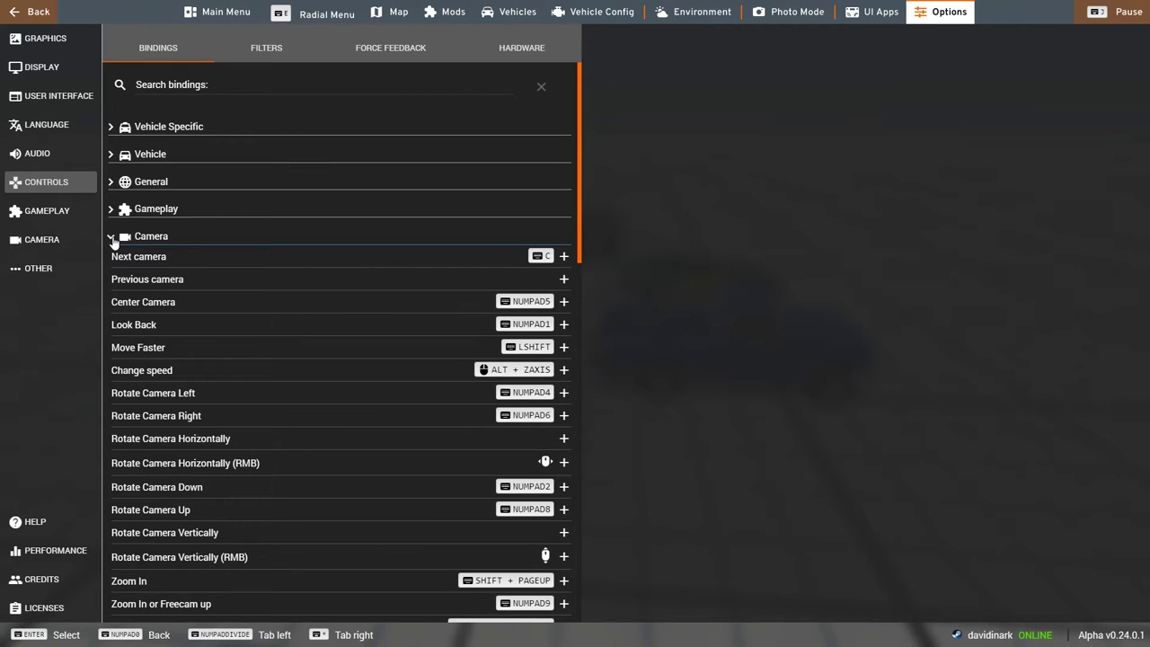
pyautogui.click(112, 238)
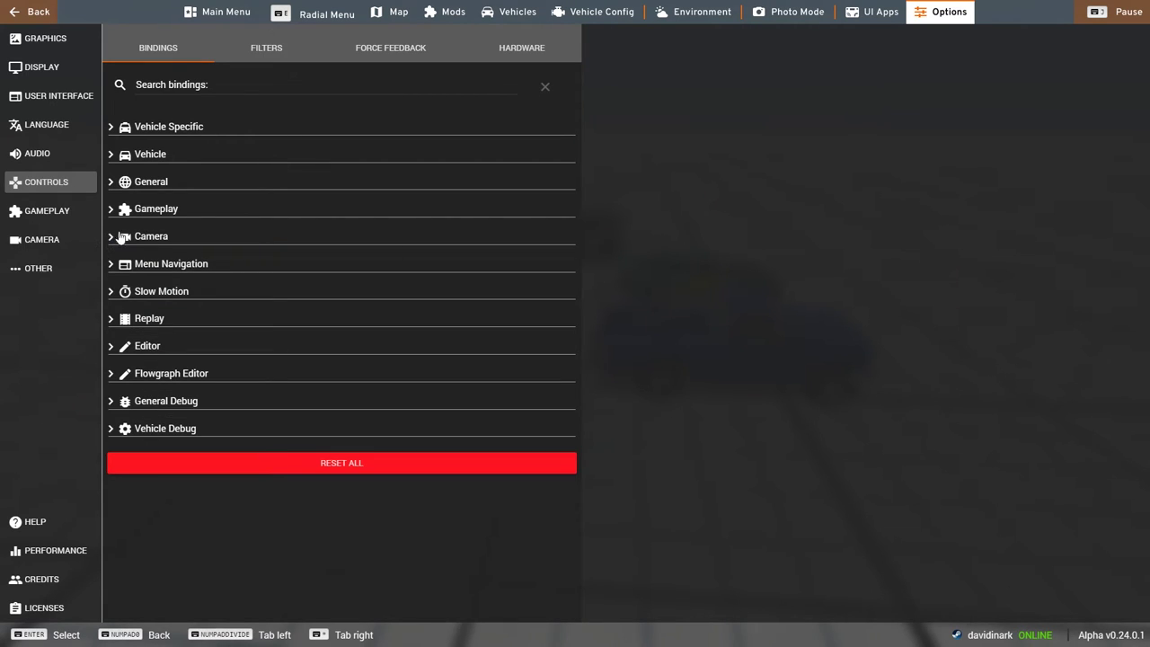
# Step: Look through the Gameplay settings, including driving assistants, vehicle behavior and traffic
pyautogui.click(42, 214)
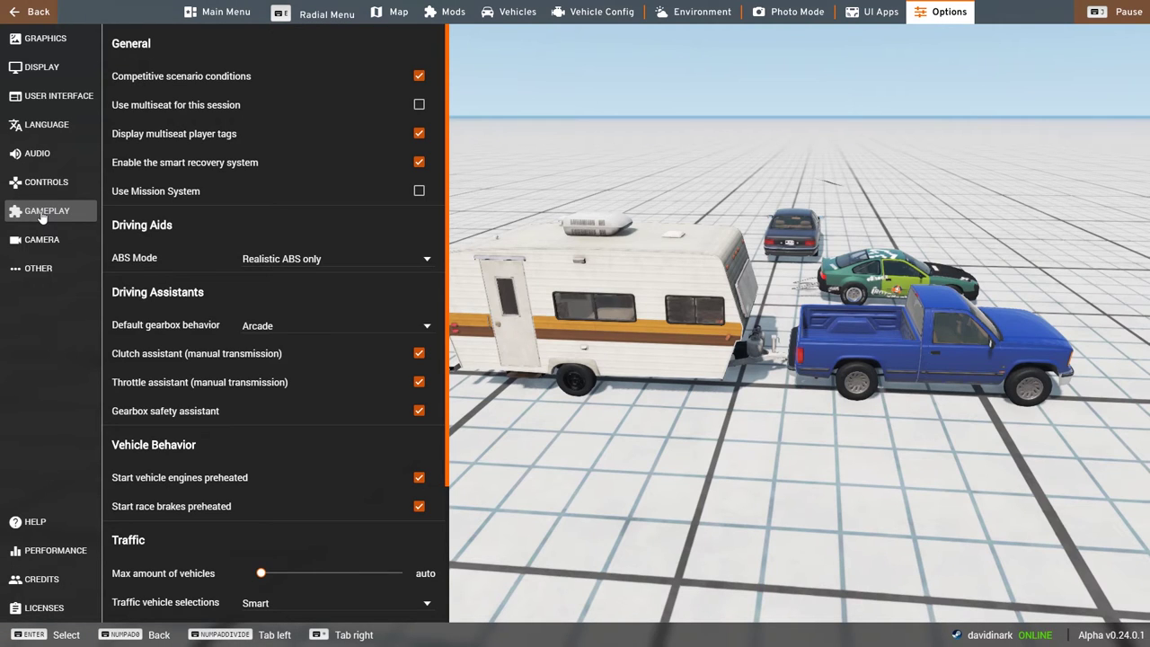
pyautogui.scroll(-2, 182, 331)
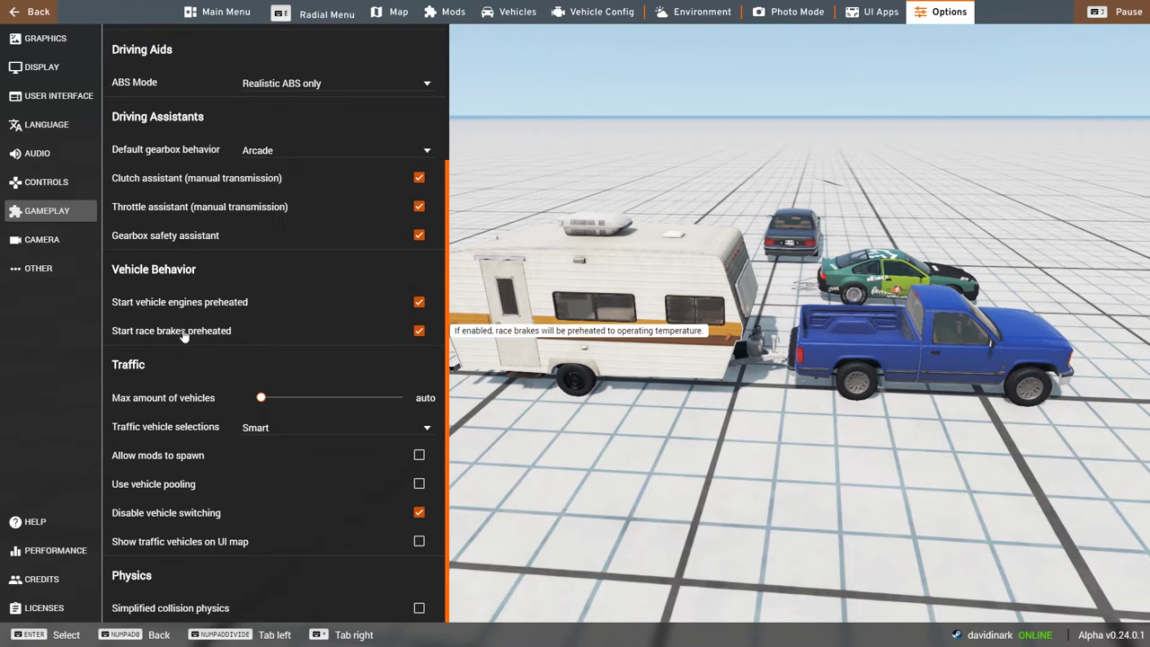
pyautogui.scroll(2, 187, 270)
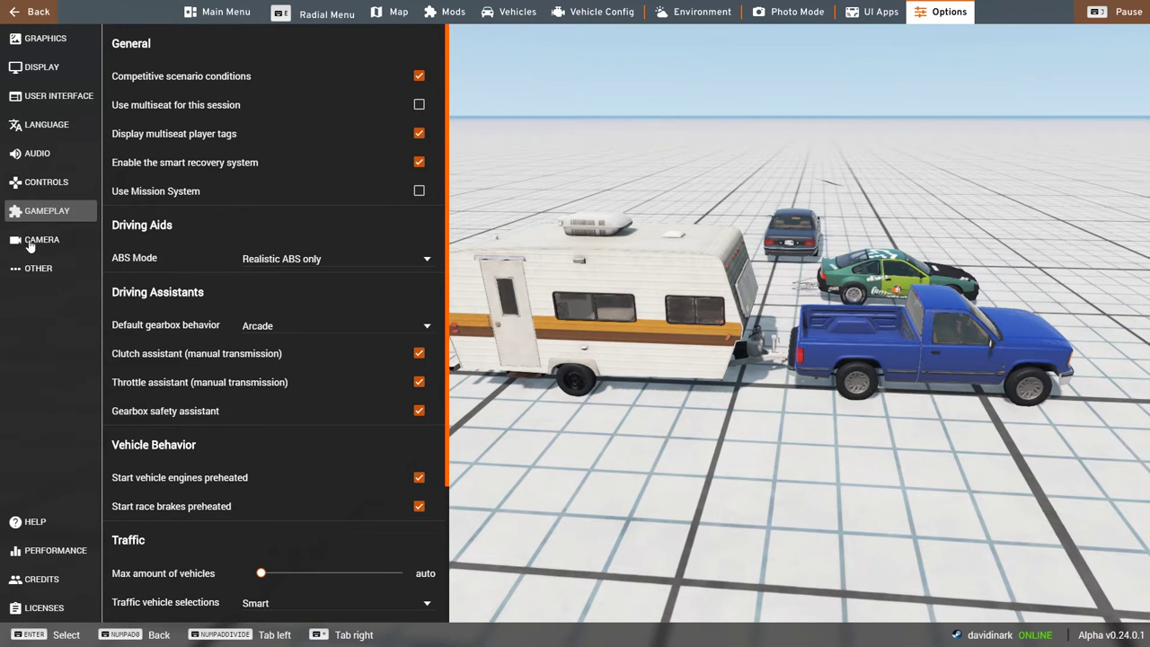
# Step: Enable the TopDown camera in the camera switching order and return to driving
pyautogui.click(30, 244)
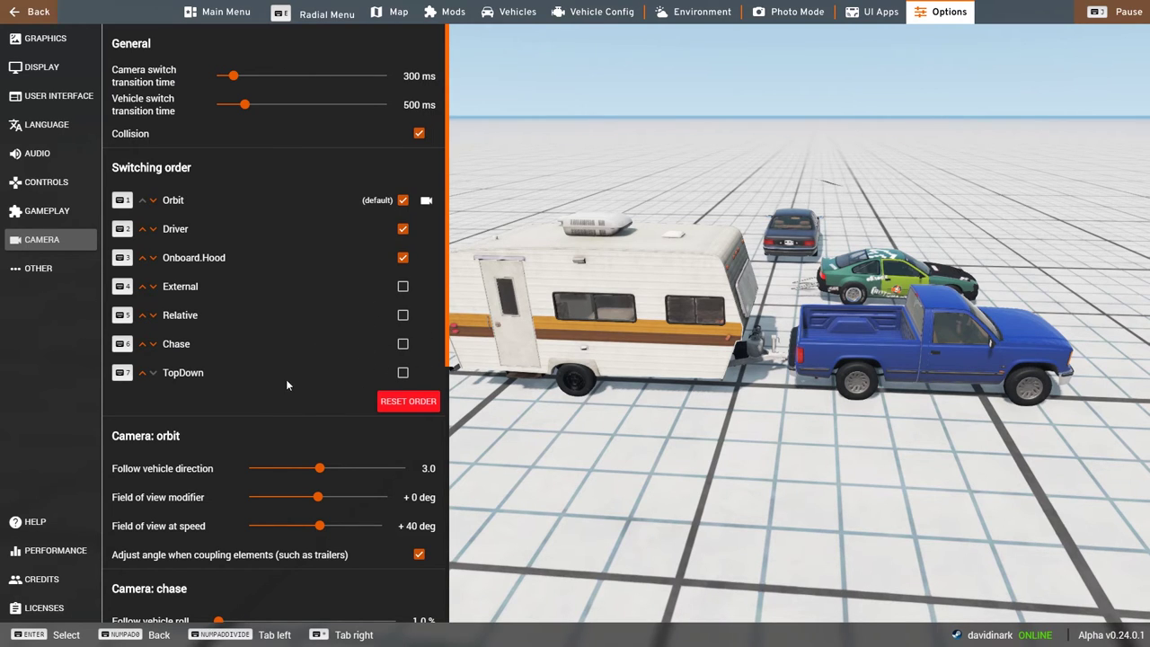
pyautogui.click(402, 372)
pyautogui.click(32, 11)
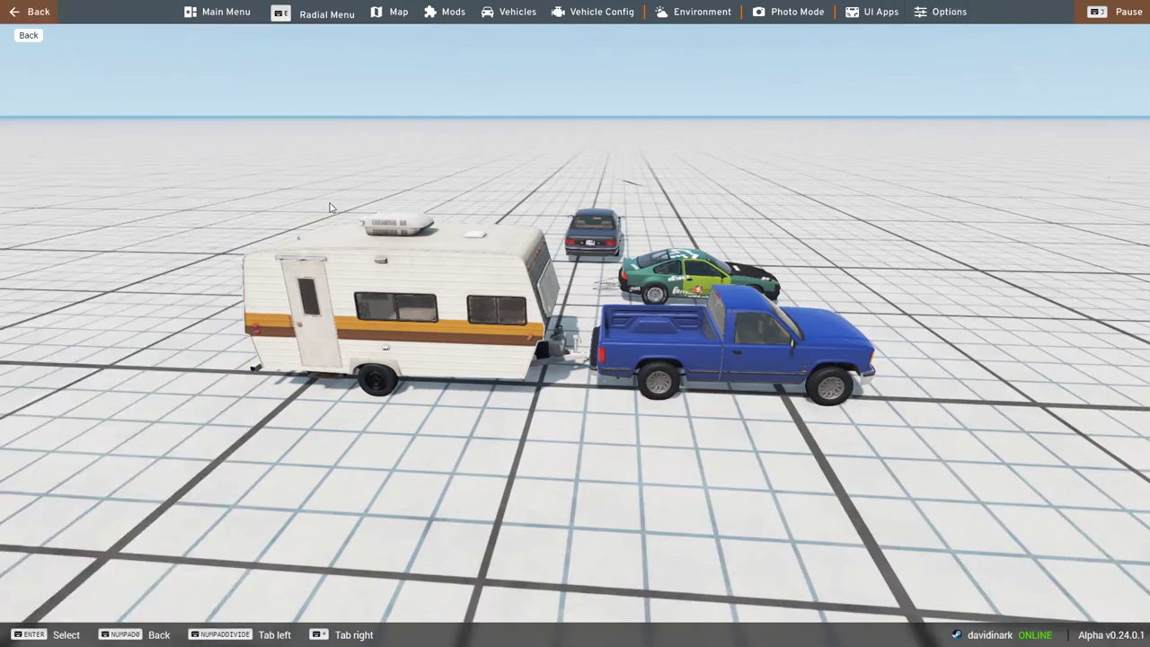
pyautogui.press('Escape')
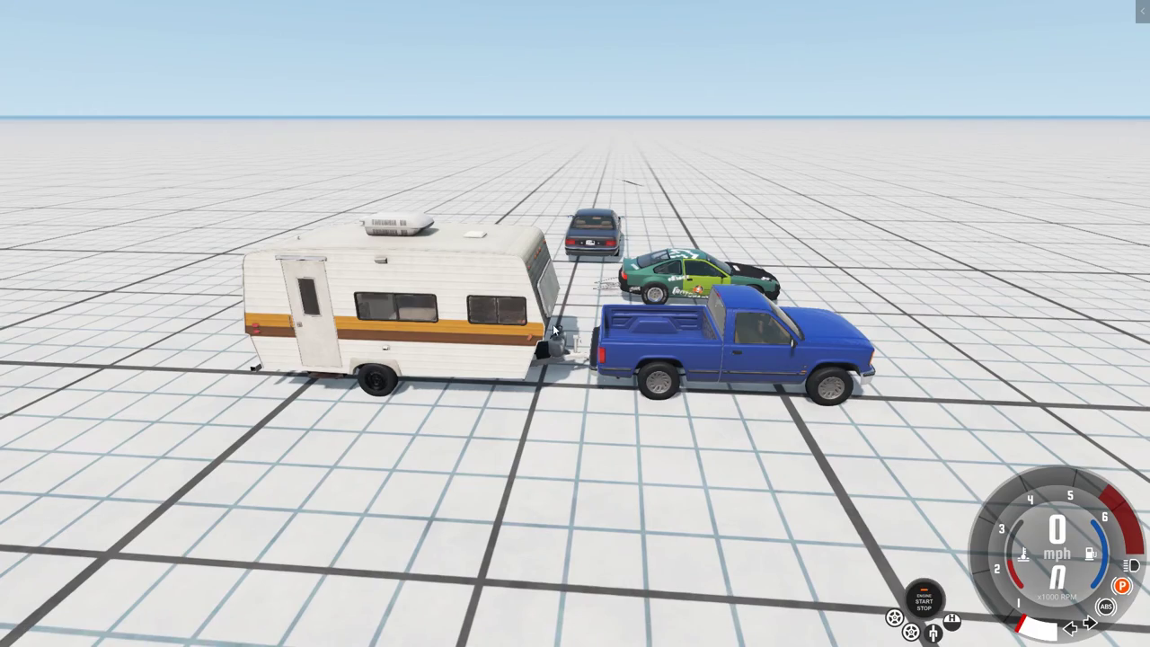
# Step: Accelerate the pickup with the trailer from the home position and switch the vehicle camera to TopDown
pyautogui.press('Up')
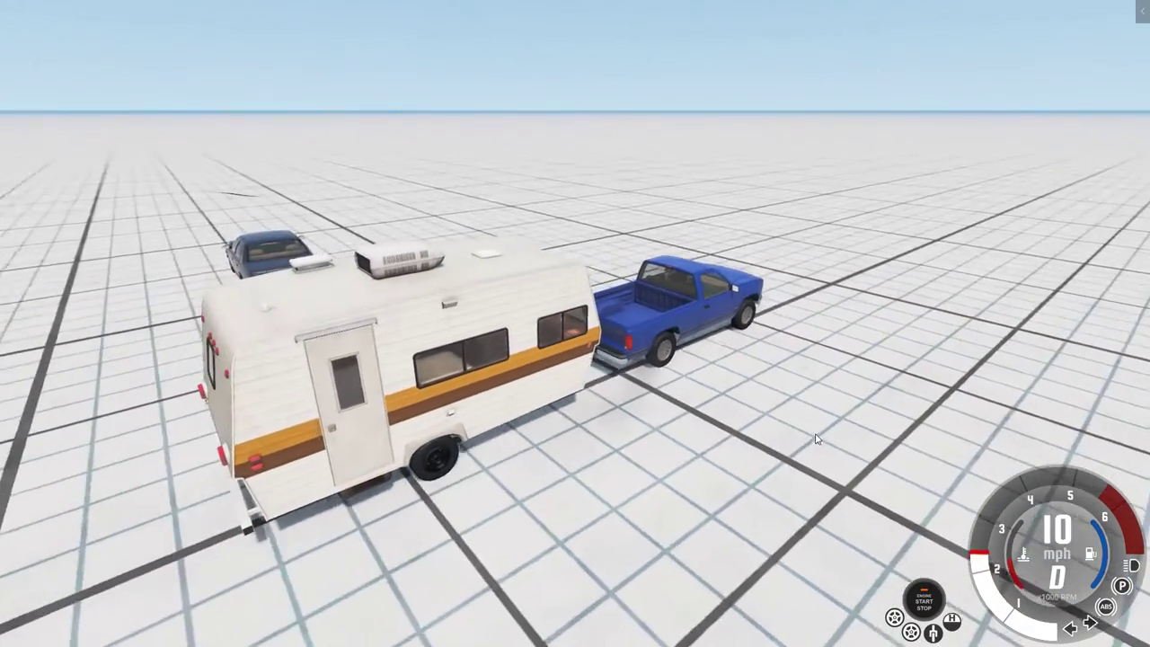
pyautogui.press('Up')
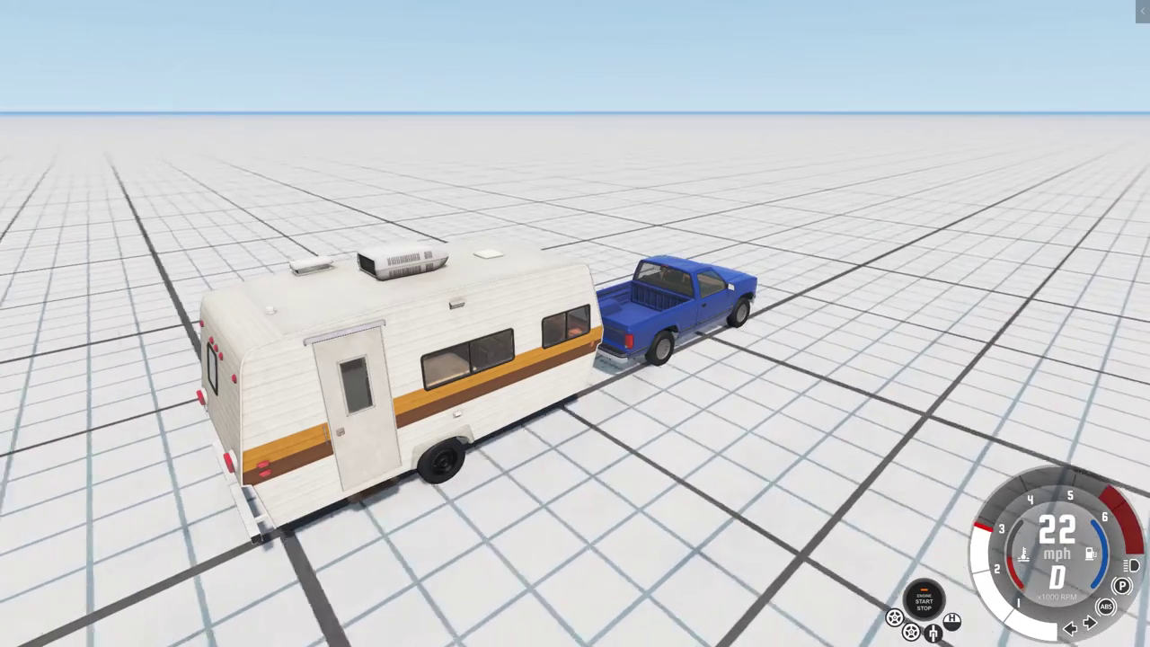
pyautogui.press('Up')
pyautogui.press('c')
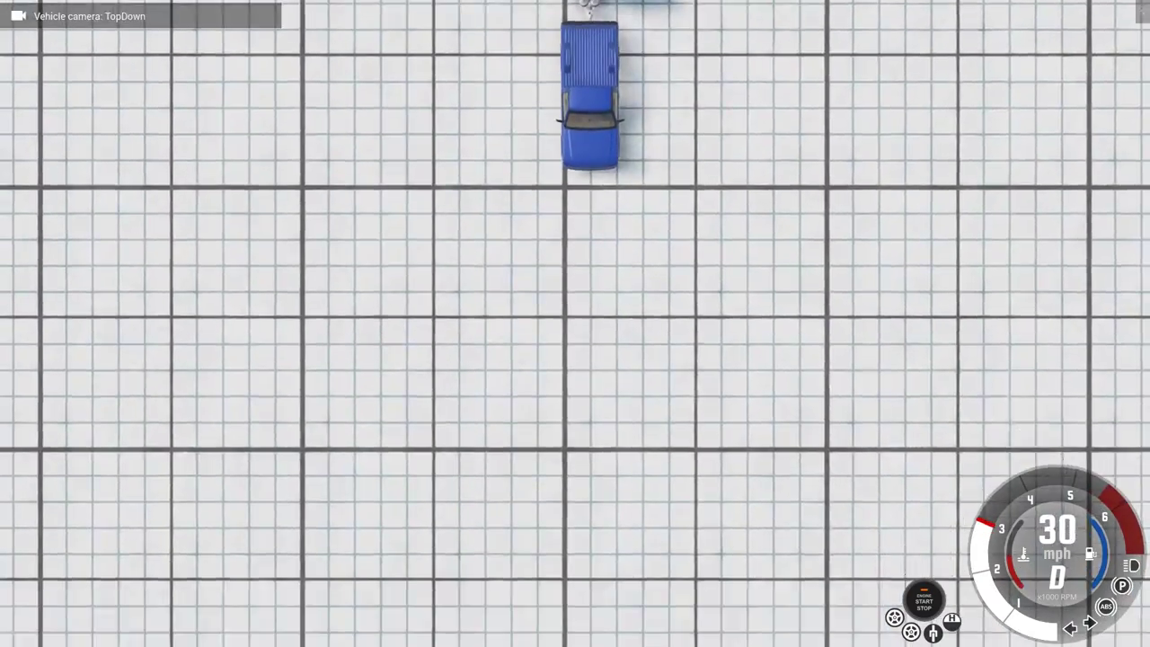
# Step: Keep accelerating the pickup in the TopDown view and switch the camera back to Orbit
pyautogui.press('Up')
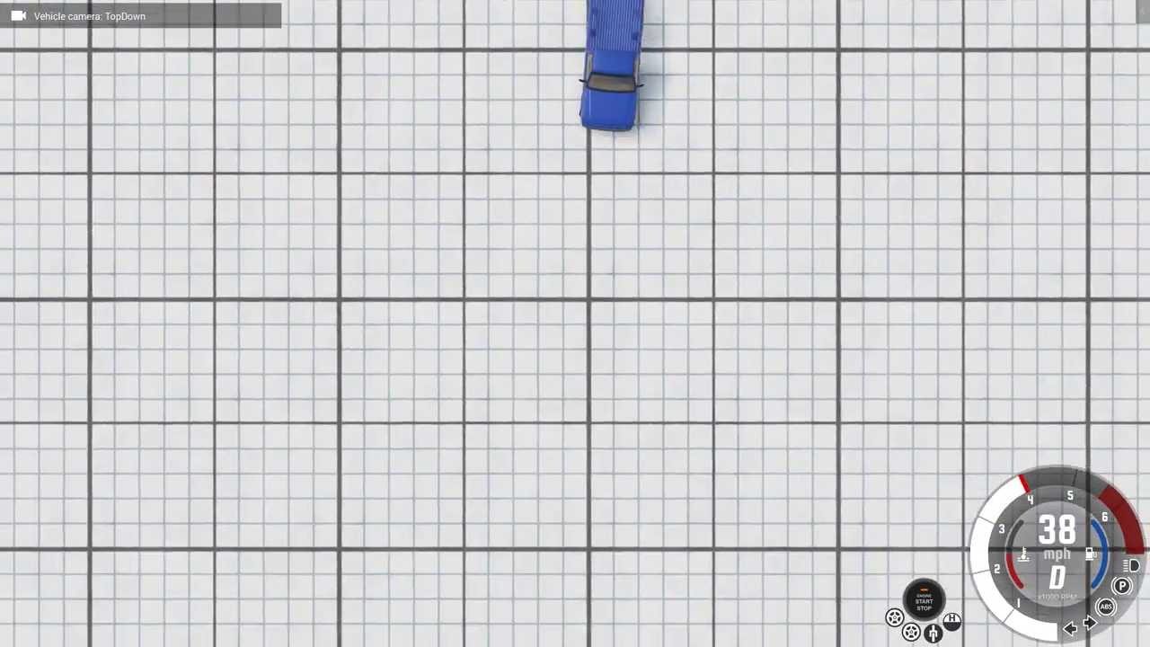
pyautogui.press('Up')
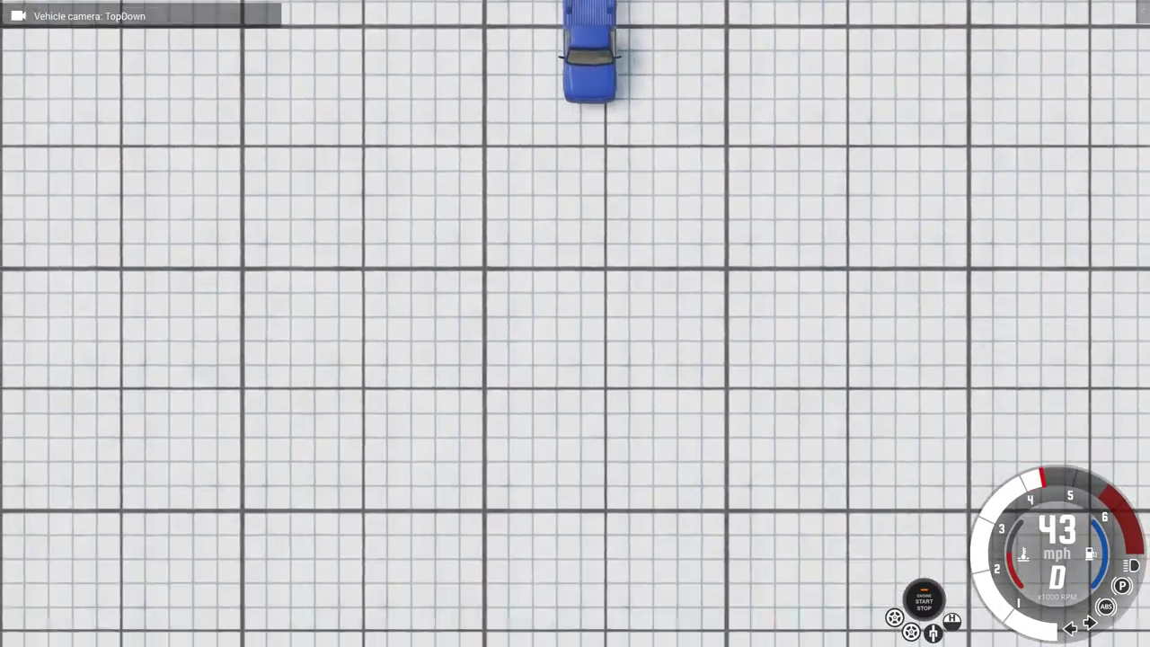
pyautogui.press('Up')
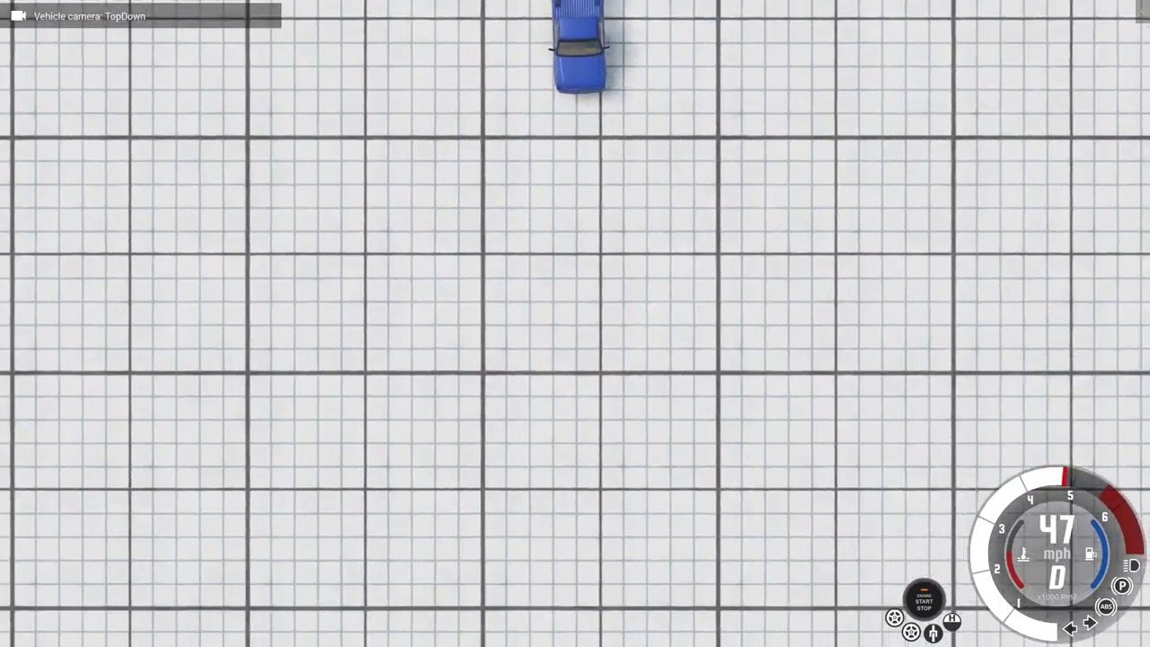
pyautogui.press('Up')
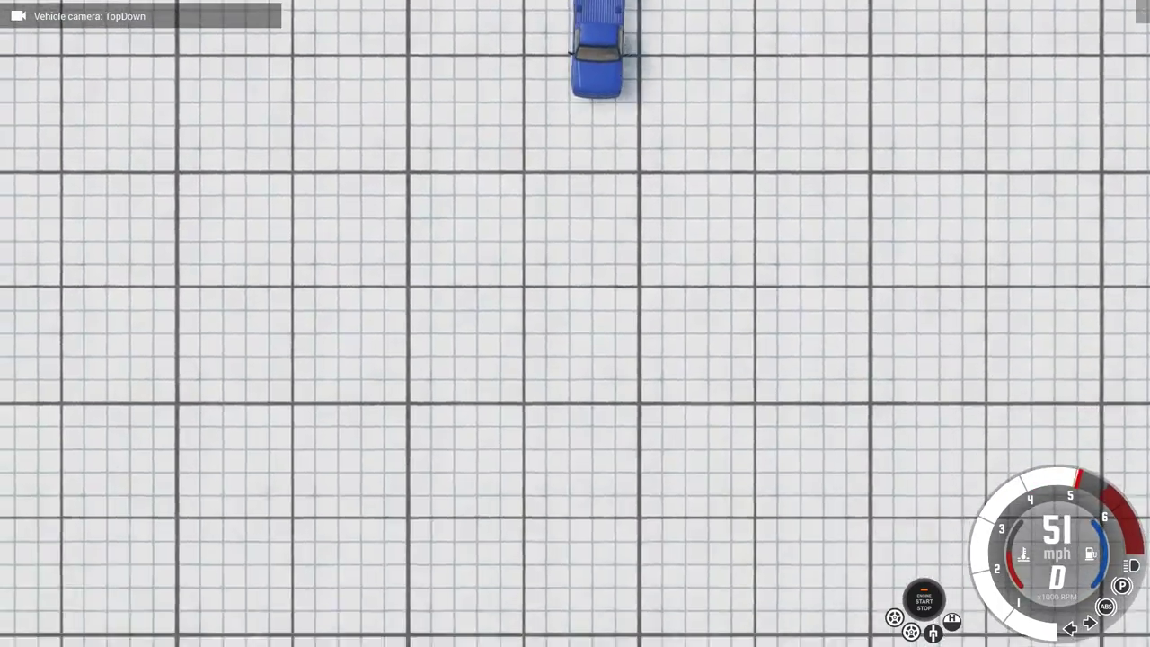
pyautogui.press('Up')
pyautogui.press('c')
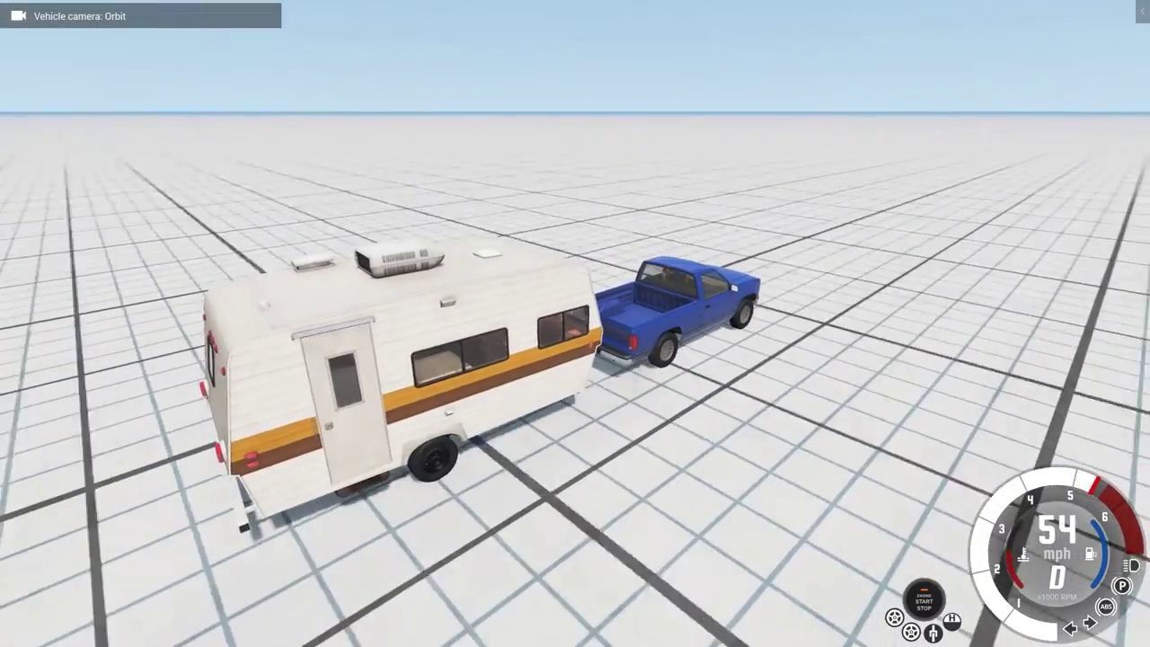
# Step: Cycle the vehicle camera through Driver and Onboard.Hood back to Orbit while driving with the trailer
pyautogui.press('Up')
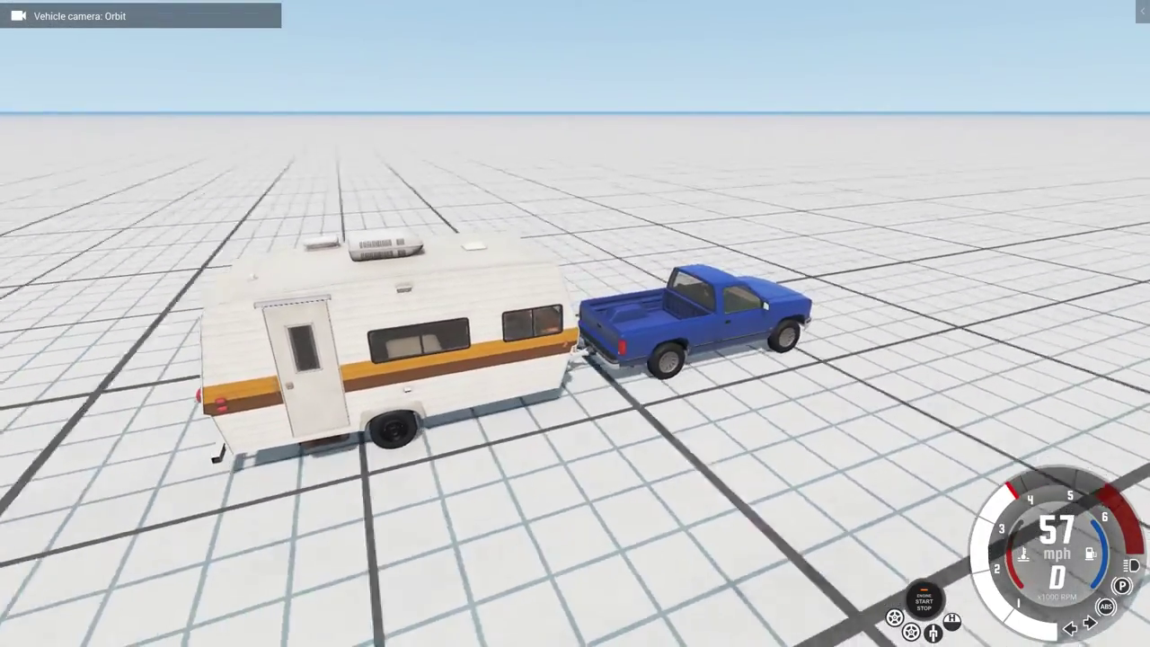
pyautogui.press('c')
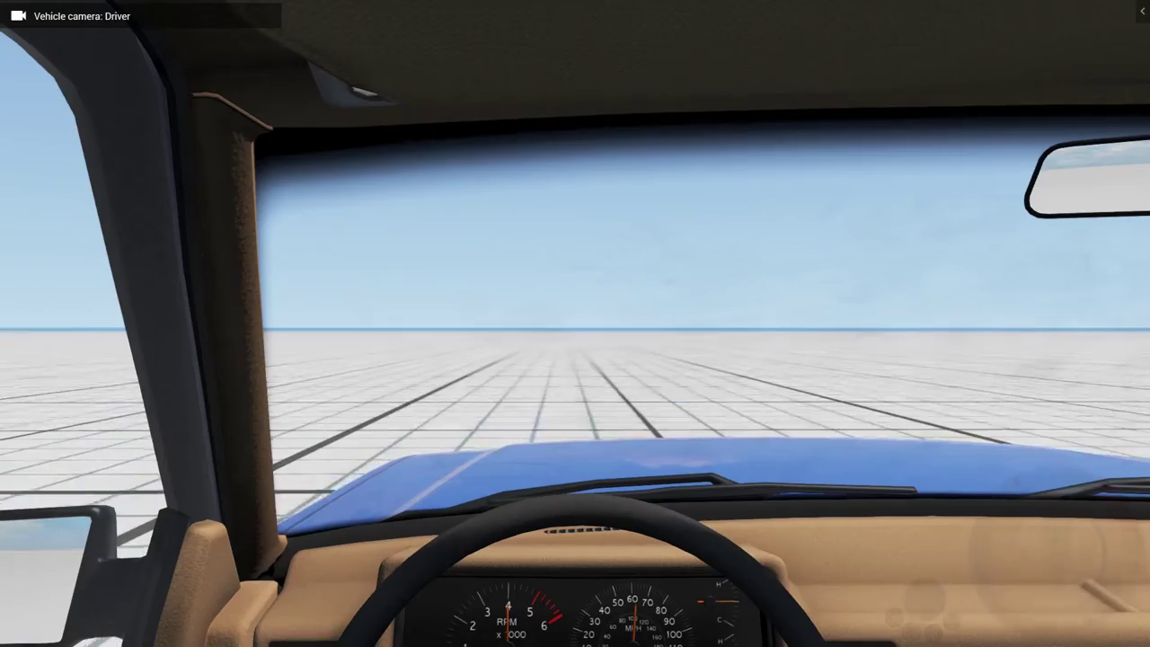
pyautogui.press('c')
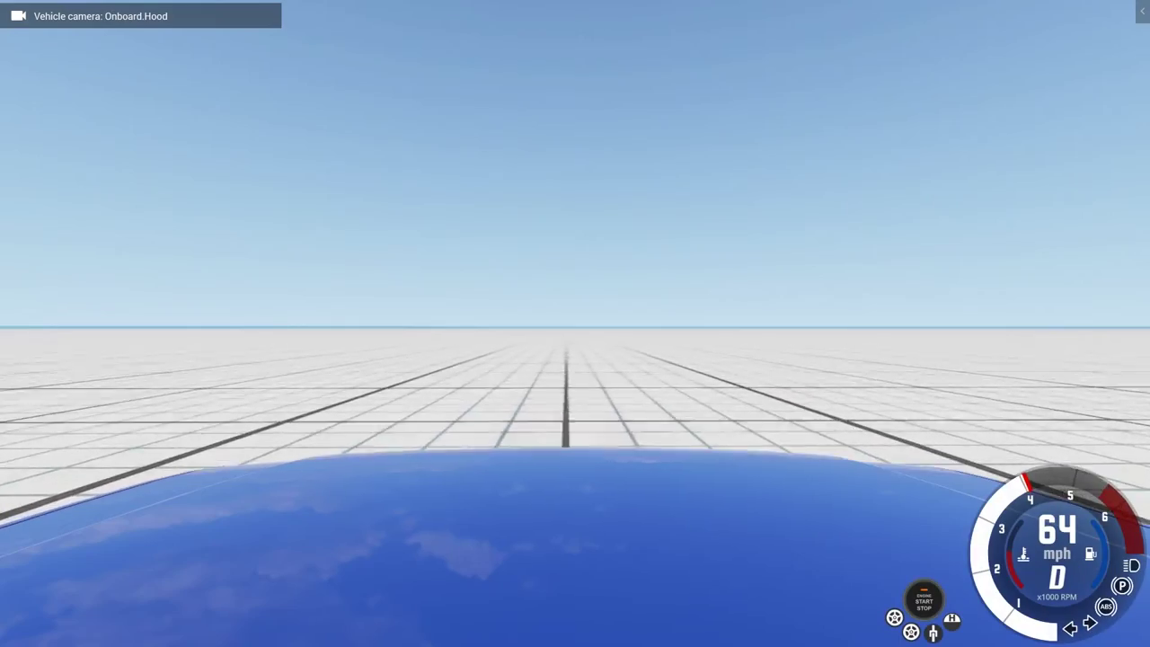
pyautogui.press('c')
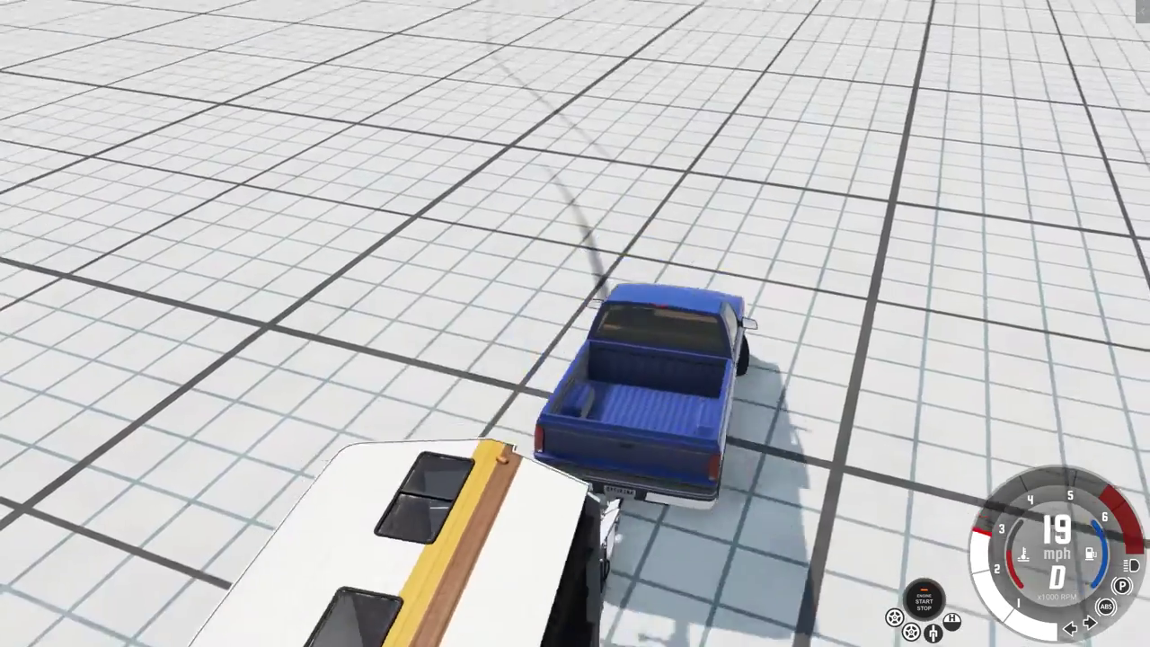
pyautogui.press('c')
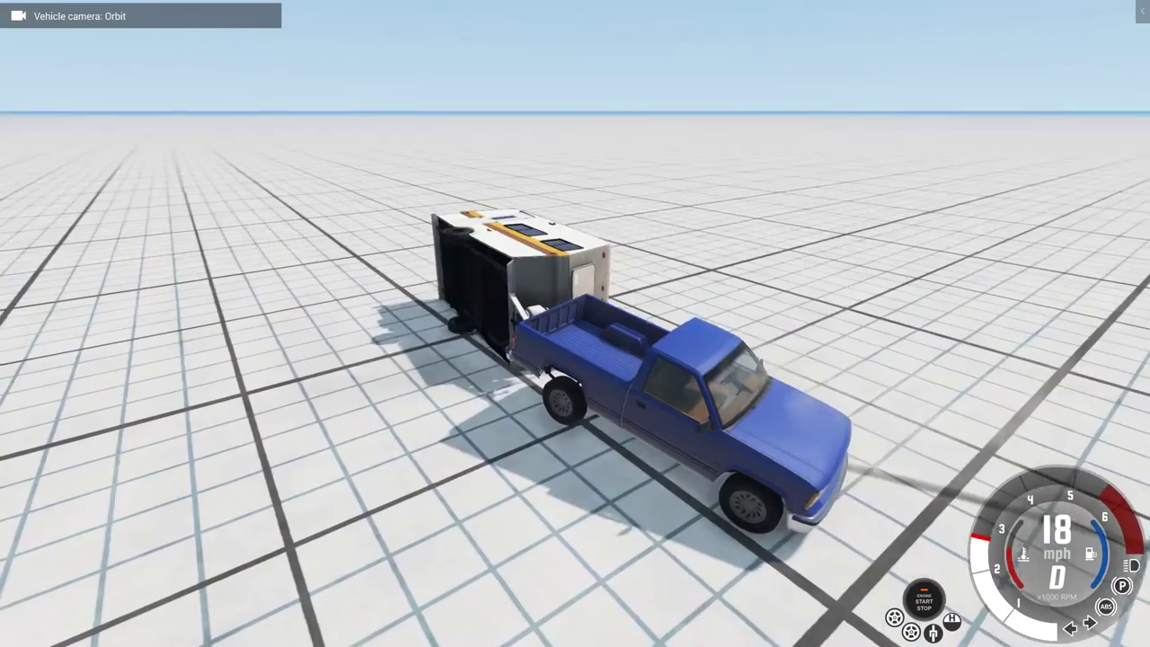
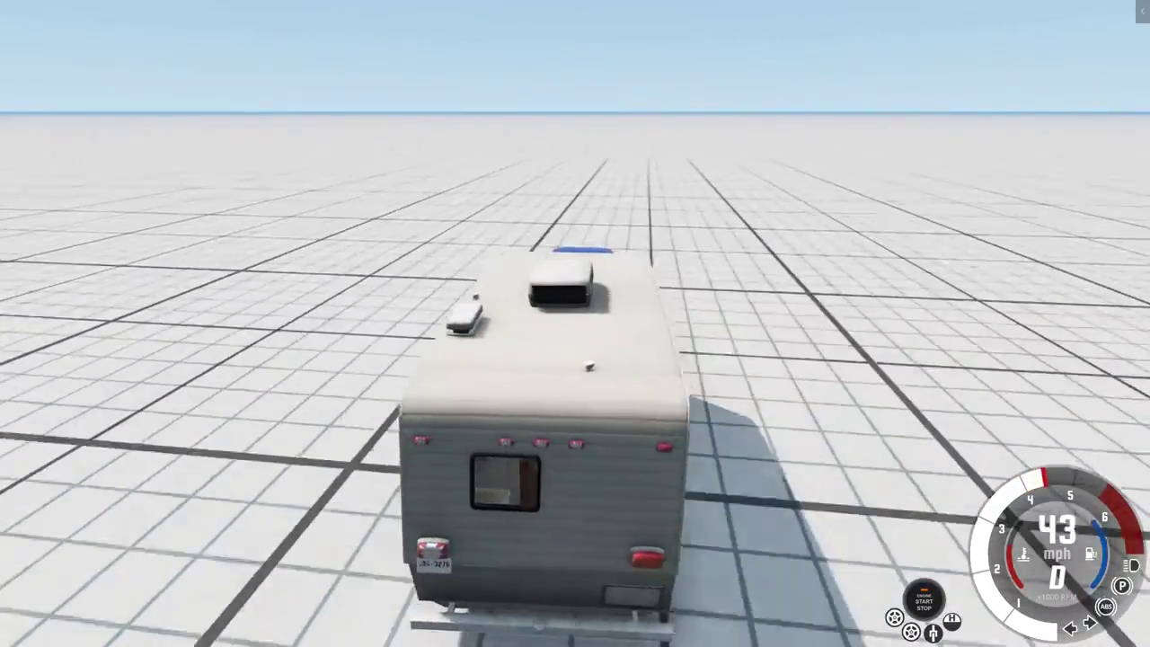
# Step: Restore the pickup with its trailer to the home position and review the Vehicle group of key bindings in the control options
pyautogui.press('Home')
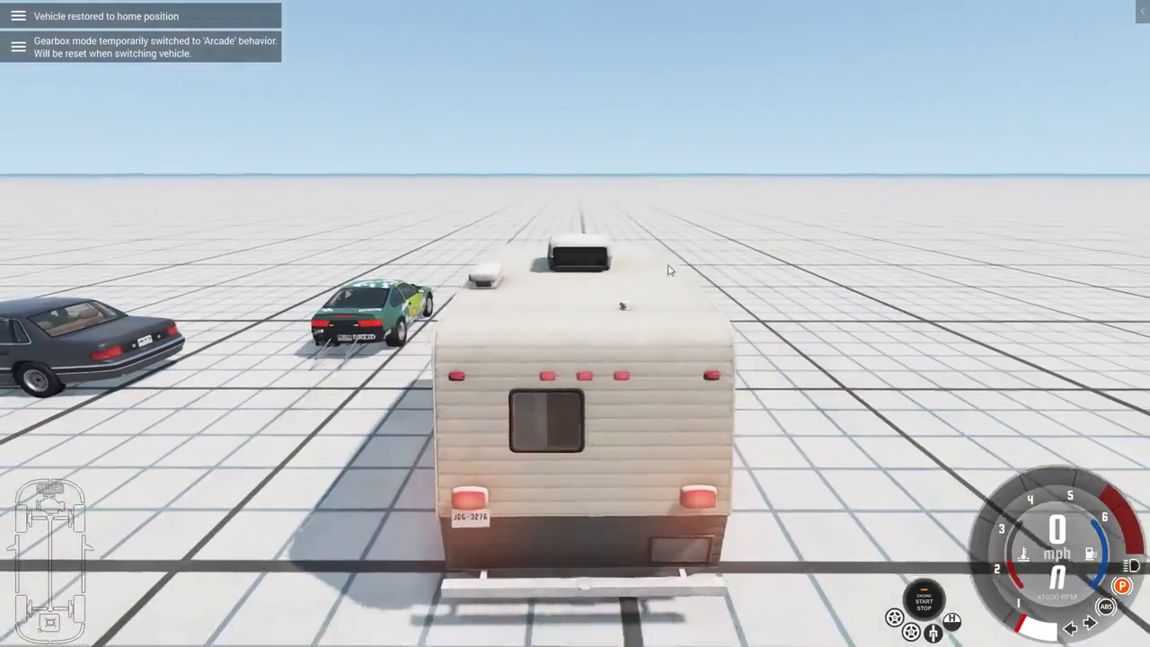
pyautogui.press('Escape')
pyautogui.click(959, 11)
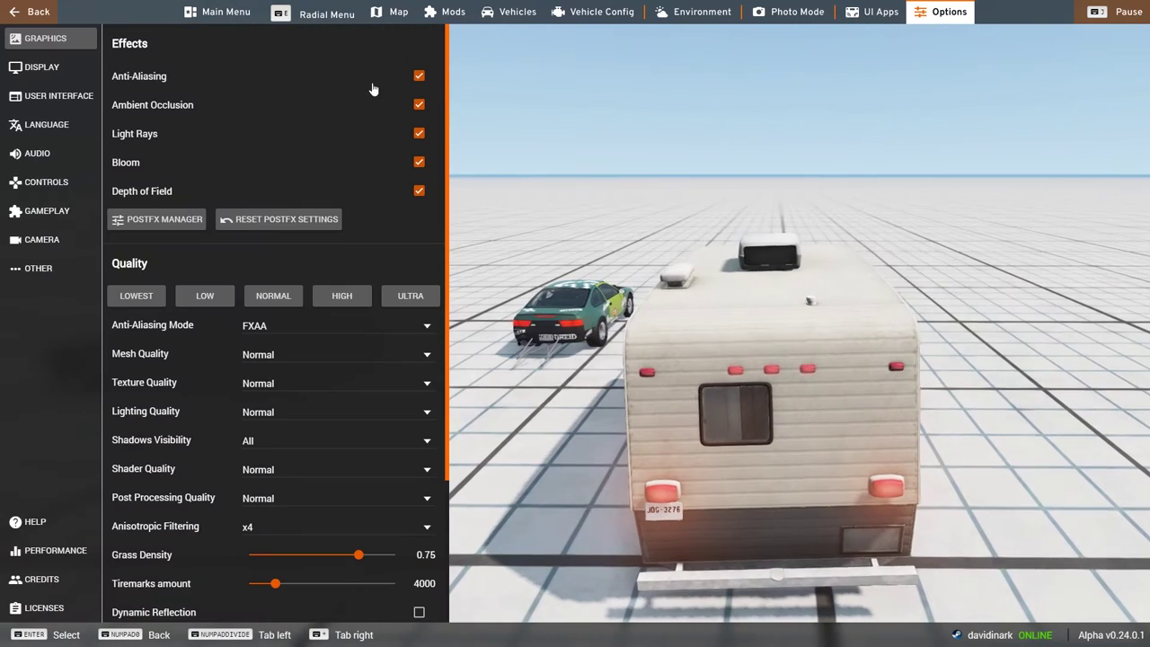
pyautogui.click(43, 181)
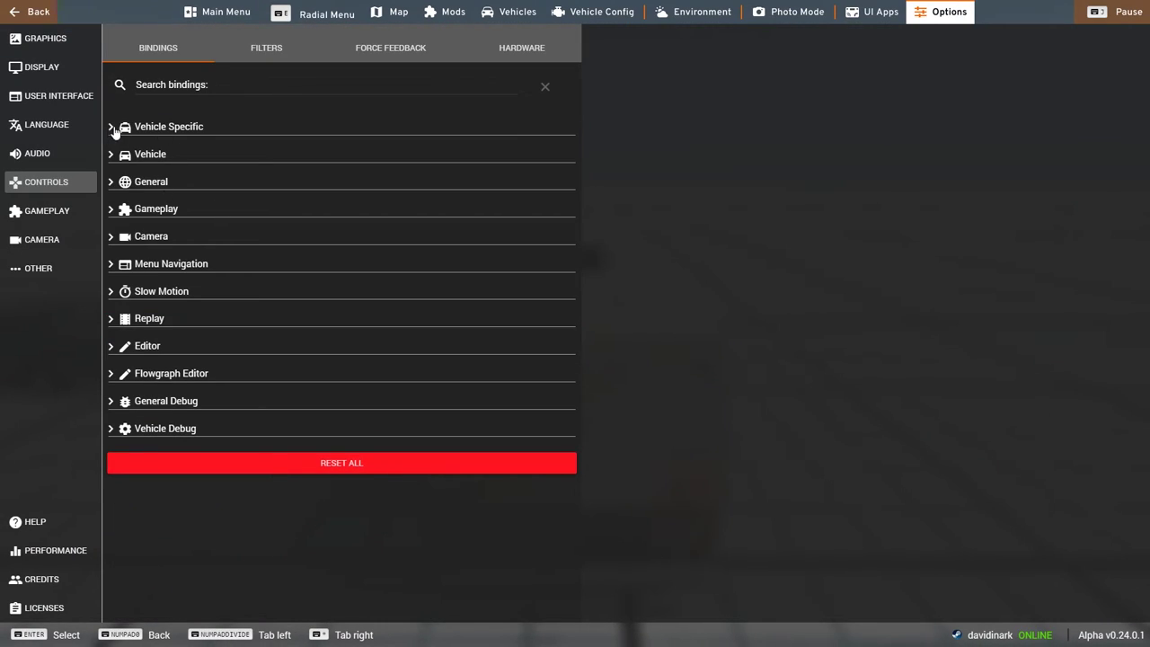
pyautogui.click(112, 155)
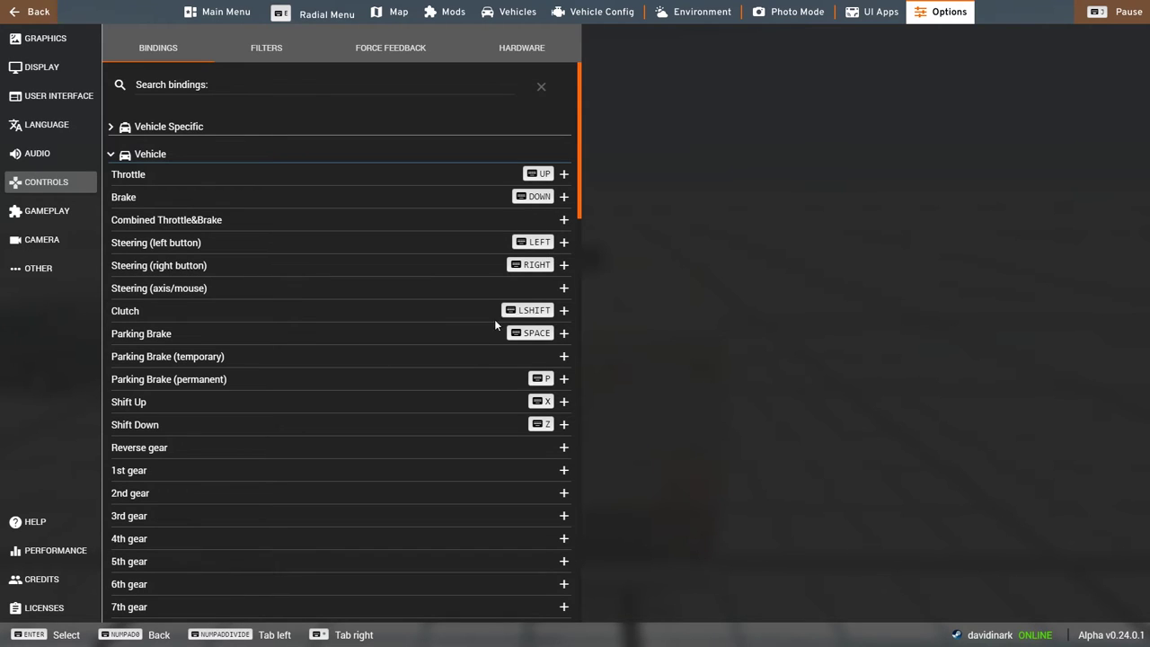
pyautogui.scroll(-4, 327, 426)
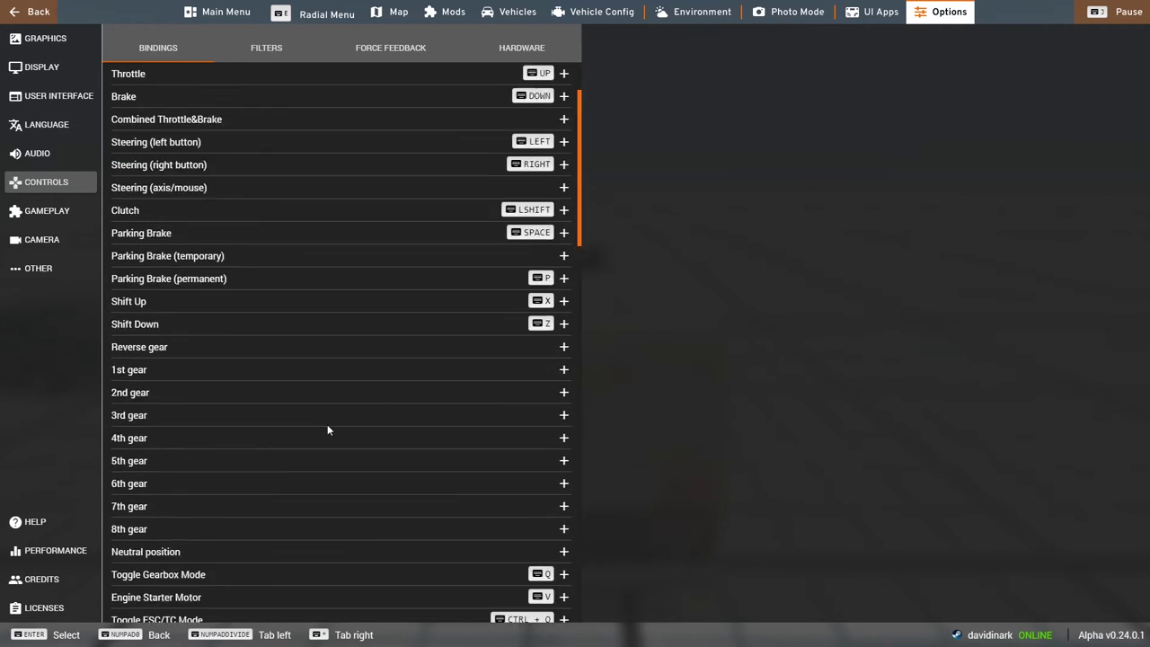
pyautogui.scroll(4, 332, 438)
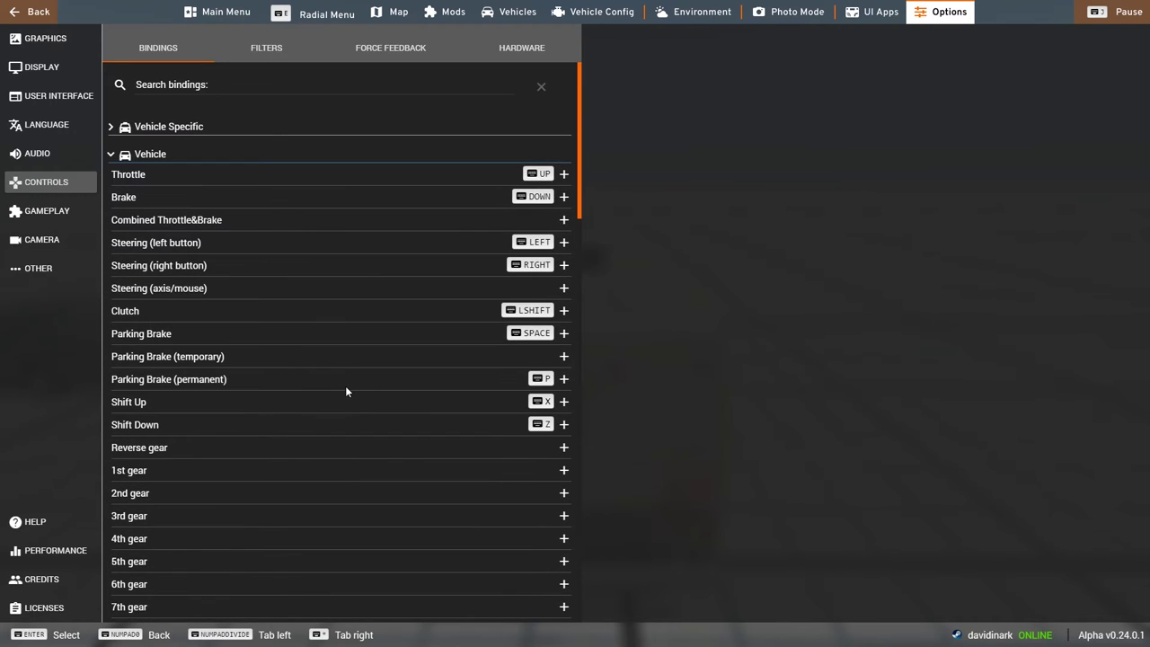
pyautogui.click(111, 157)
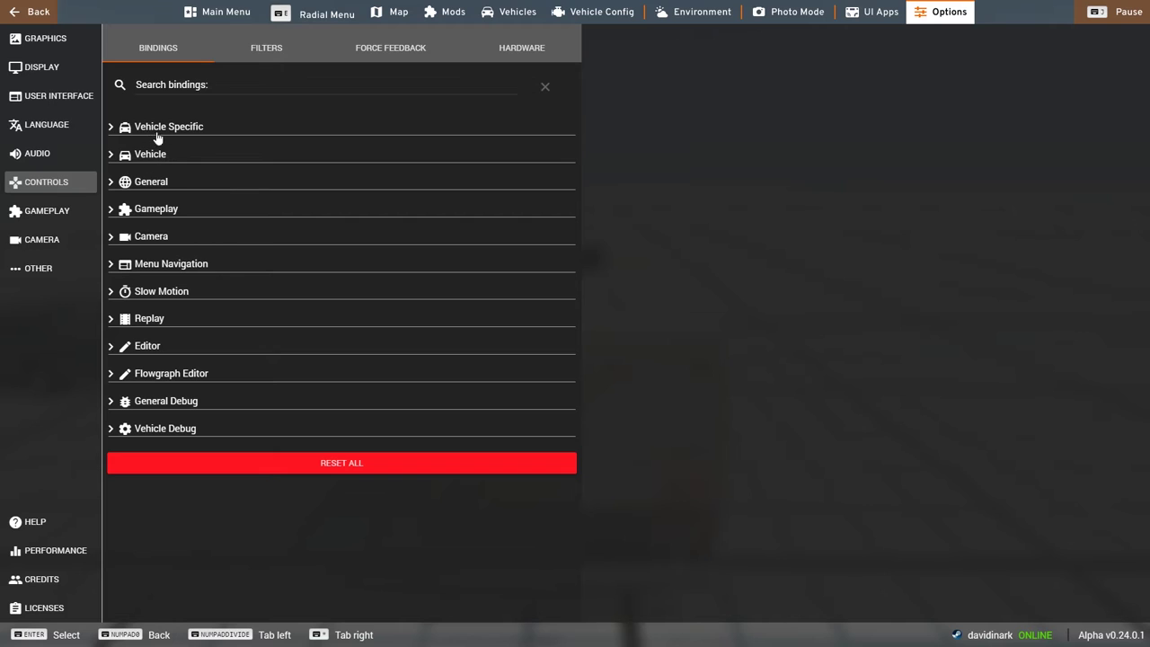
# Step: Check the pickup's vehicle-specific key bindings and operate its cargo door control while viewing the pickup from the side
pyautogui.click(110, 129)
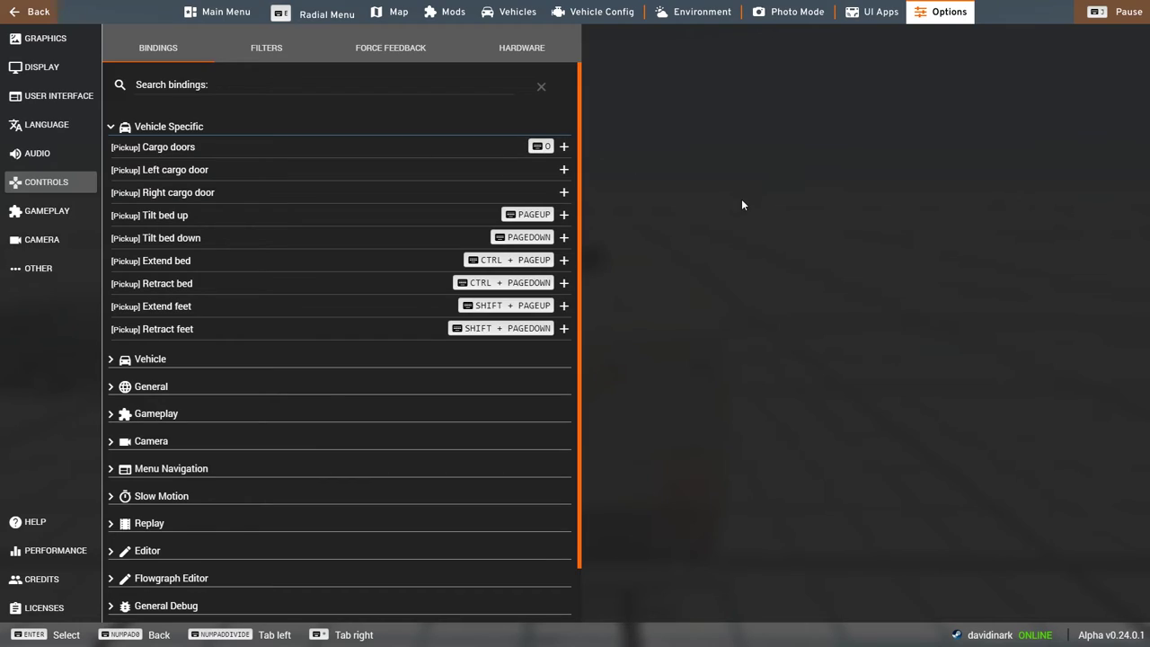
pyautogui.press('Escape')
pyautogui.moveTo(820, 215); pyautogui.dragTo(503, 214)
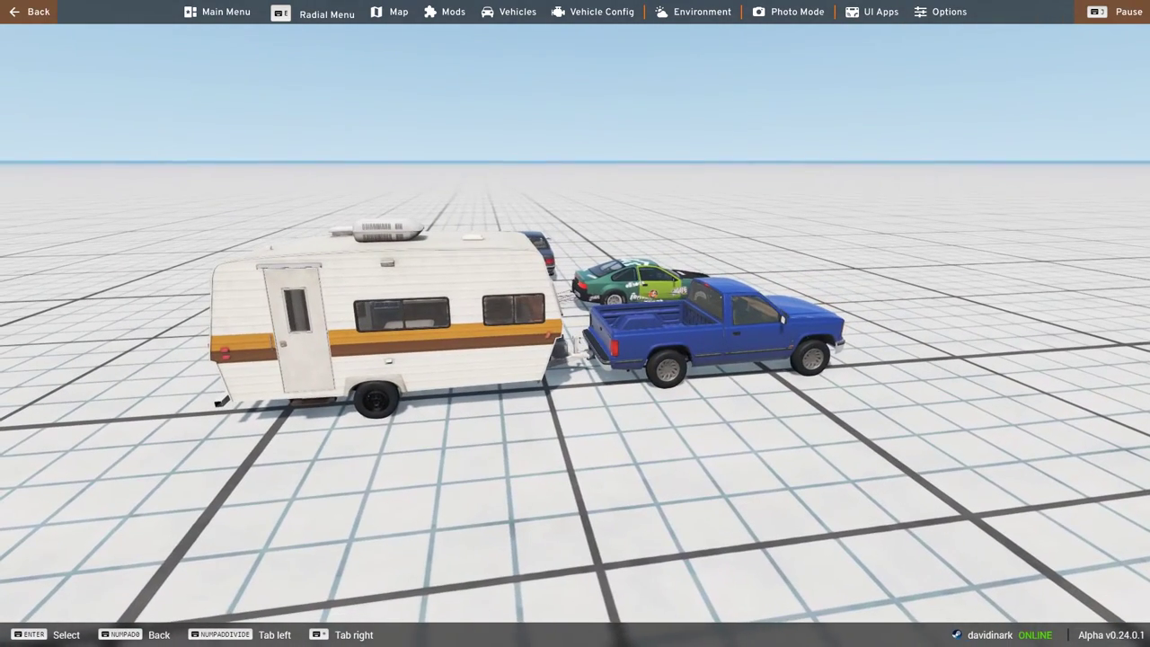
pyautogui.press('l')
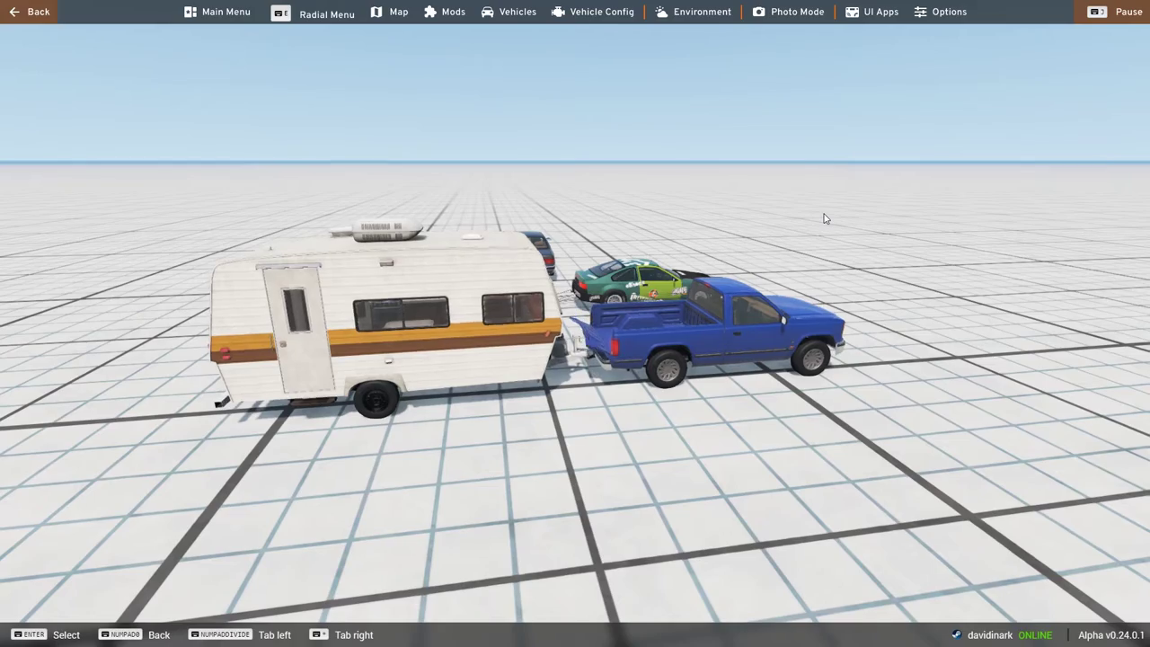
pyautogui.moveTo(836, 378); pyautogui.dragTo(692, 414)
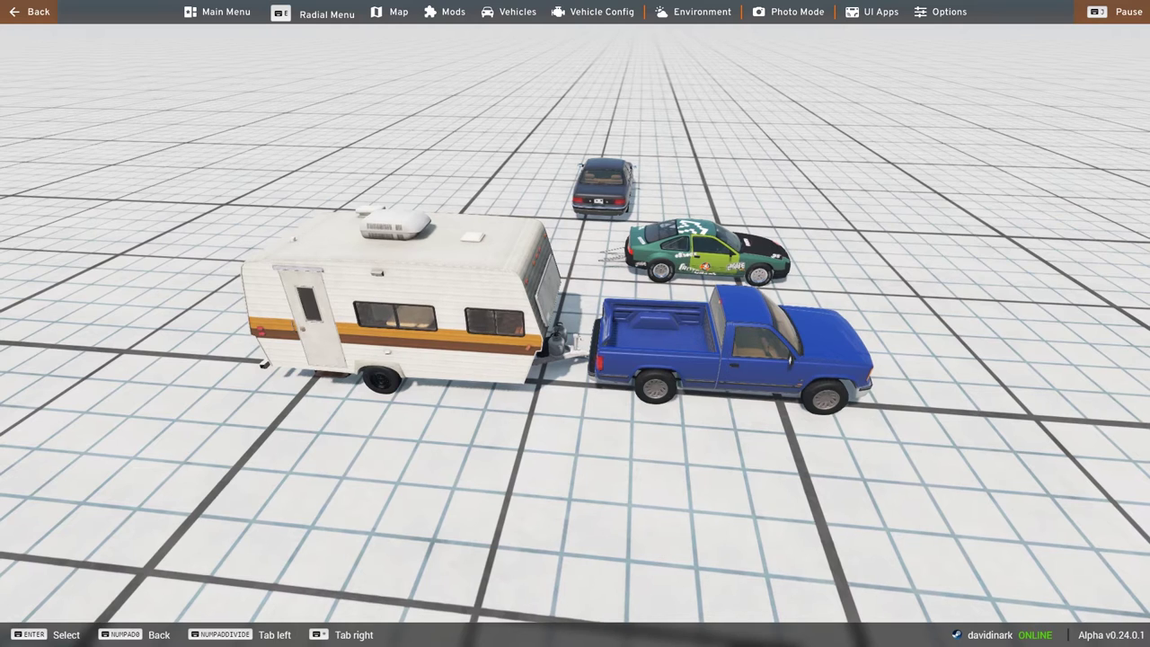
# Step: Return to driving and expand the on-screen list of the pickup's vehicle-specific controls
pyautogui.press('Escape')
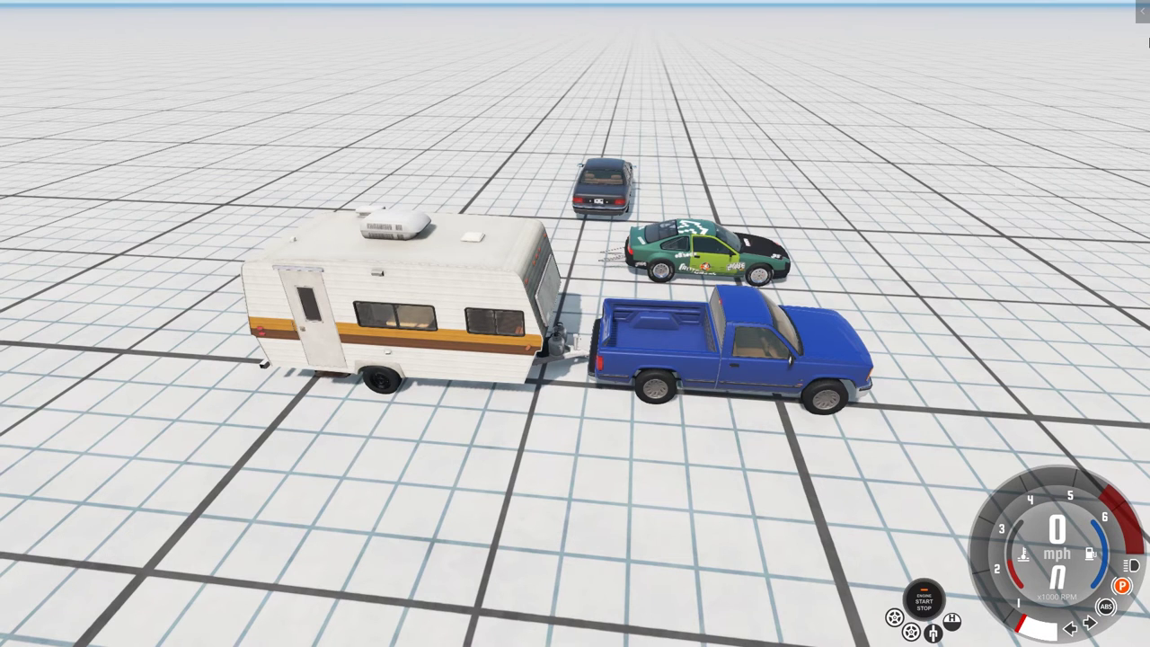
pyautogui.click(1142, 20)
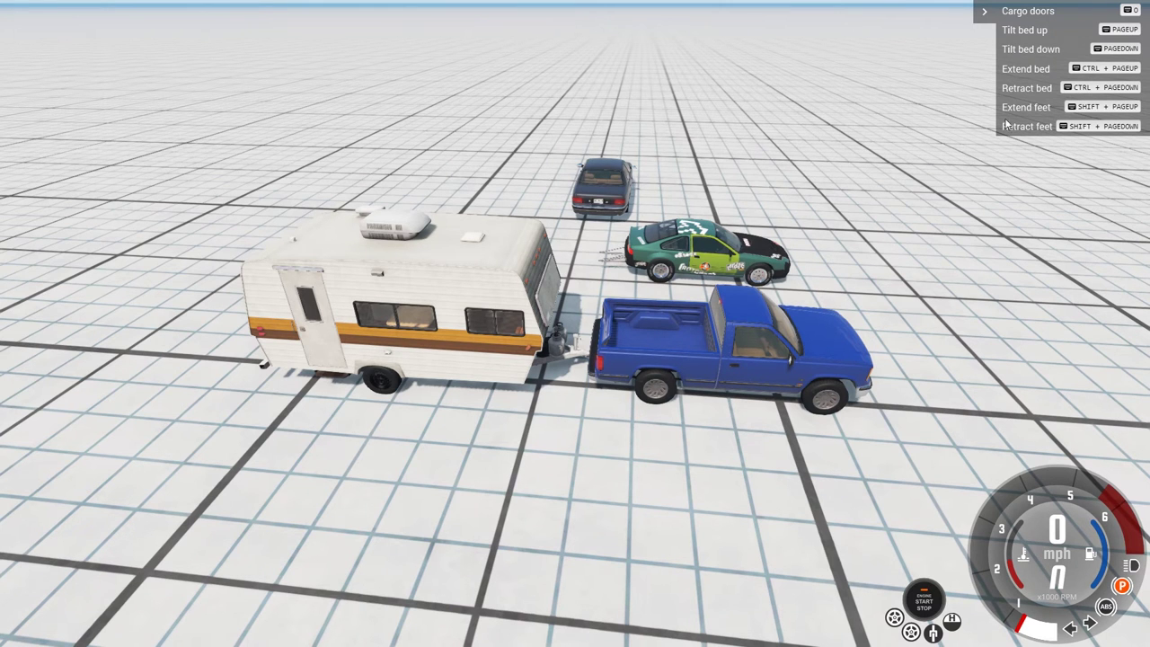
pyautogui.moveTo(919, 275); pyautogui.dragTo(690, 386)
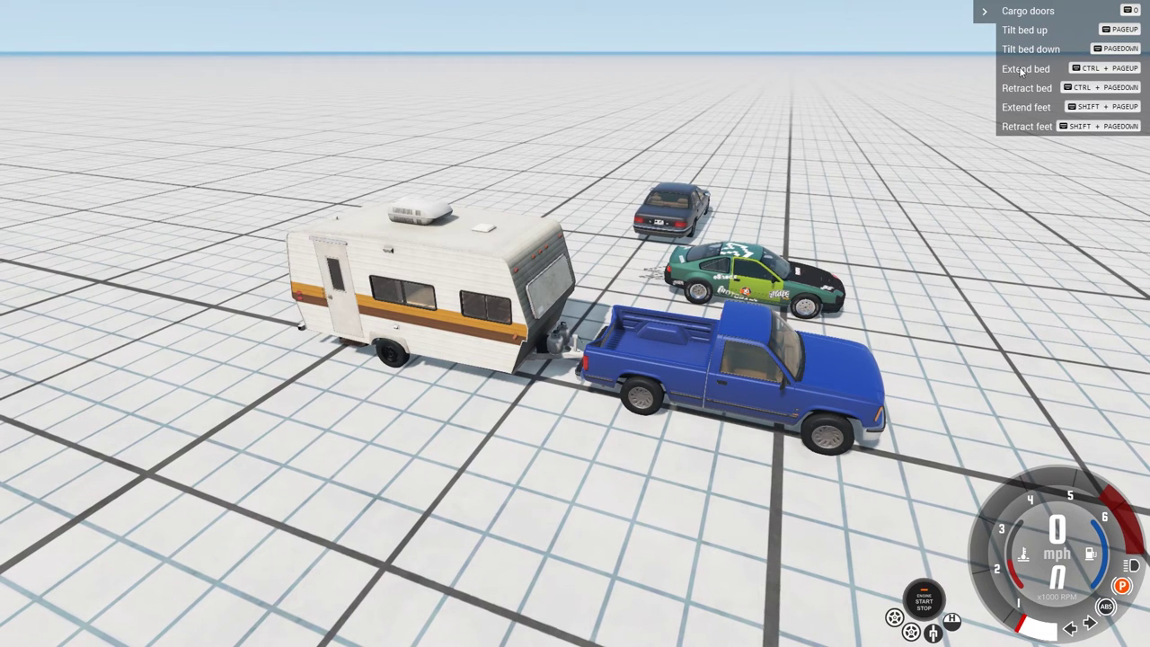
# Step: Reopen the control options and review the Vehicle Specific key bindings for the pickup again
pyautogui.press('Escape')
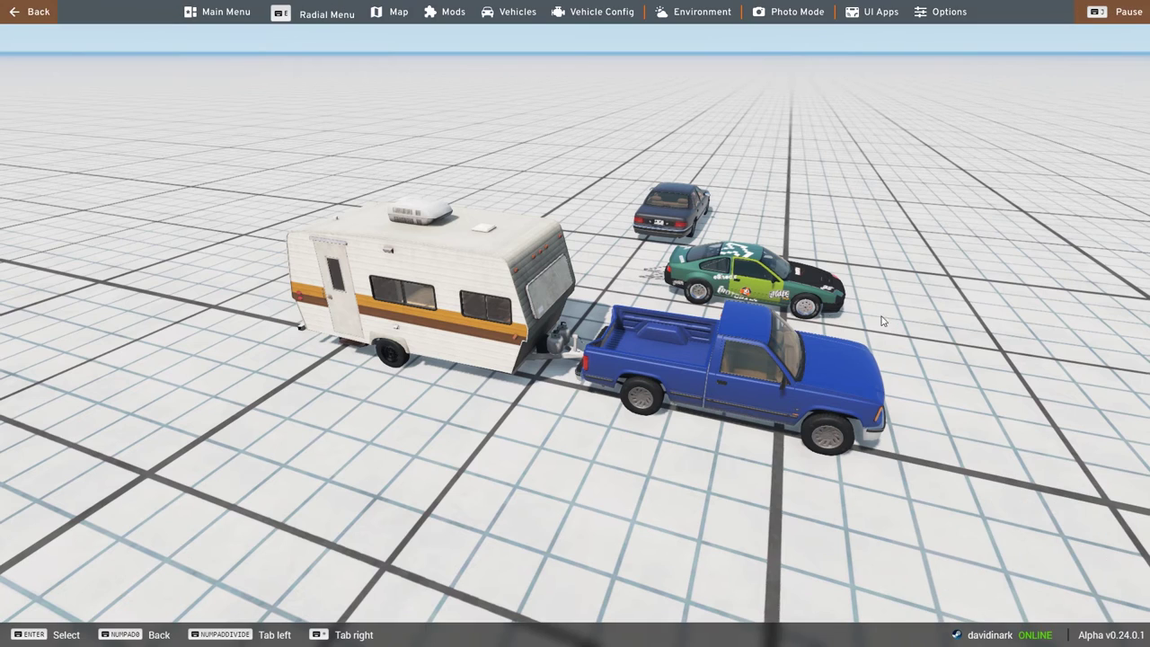
pyautogui.click(925, 16)
pyautogui.click(40, 185)
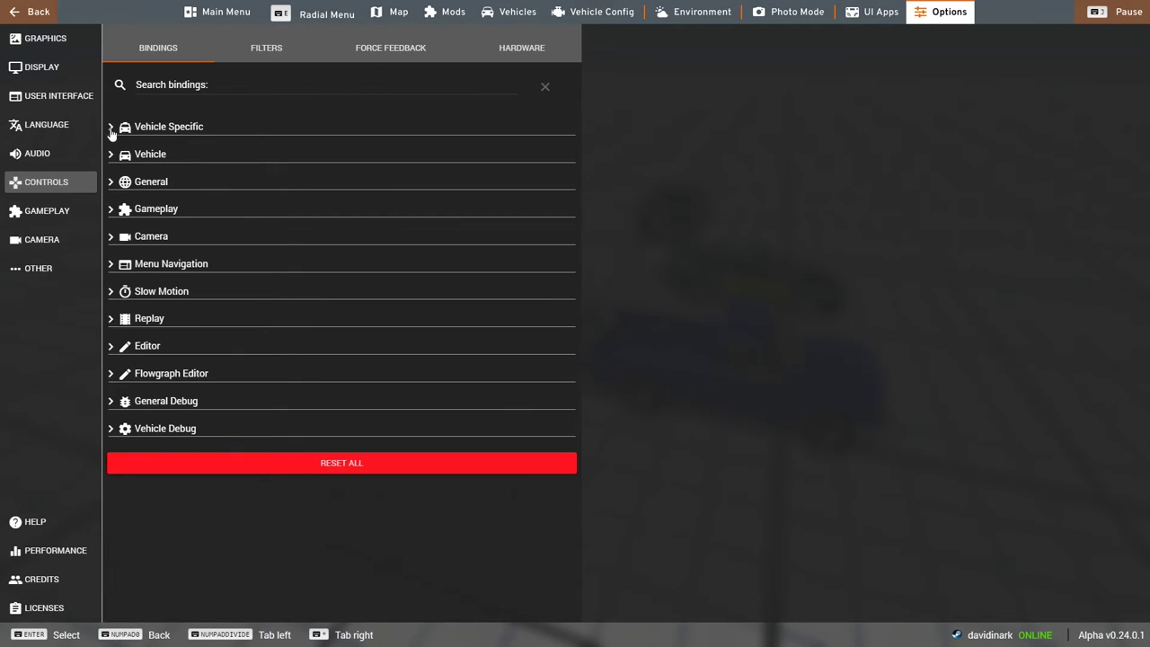
pyautogui.click(169, 128)
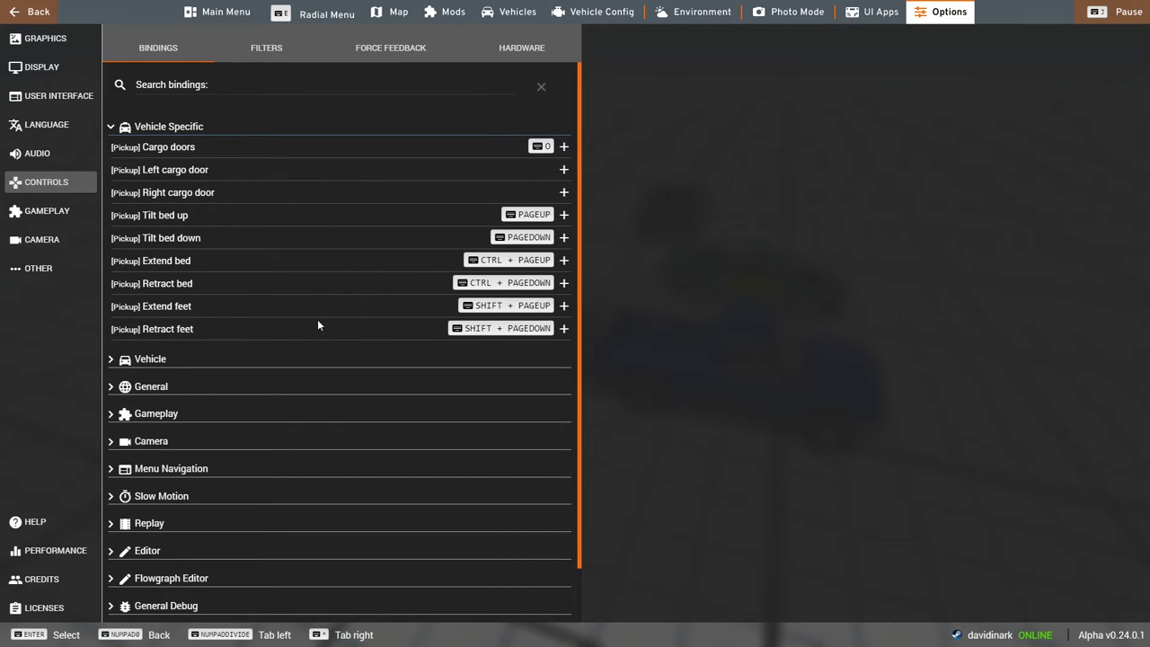
pyautogui.click(111, 130)
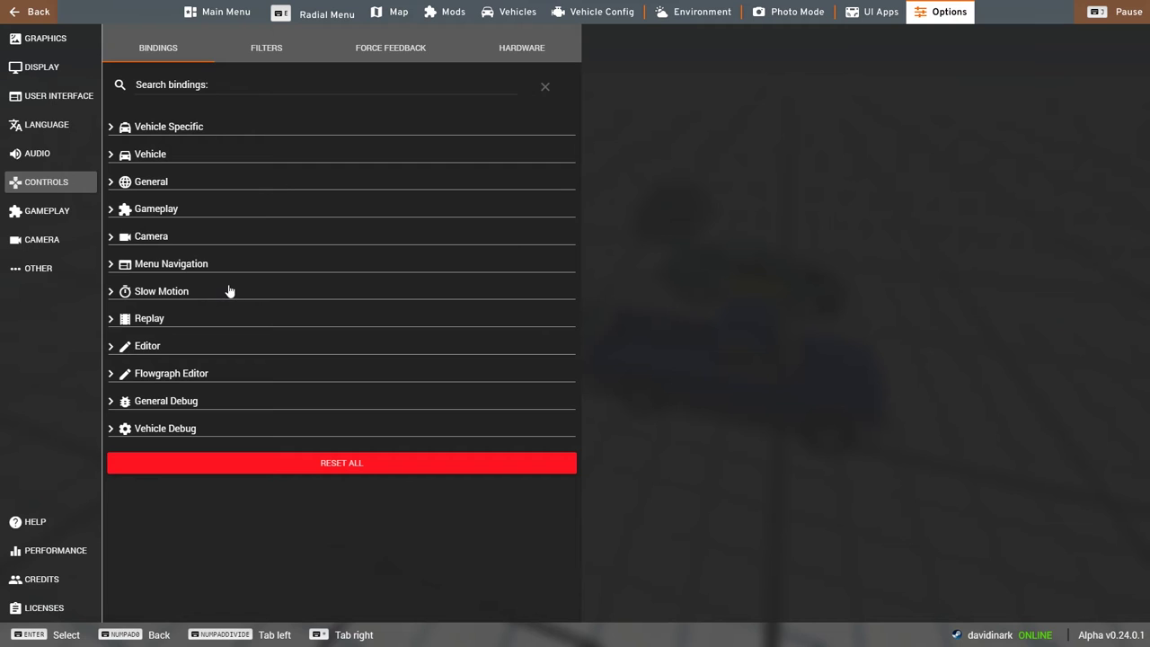
# Step: Look up the Vehicle Selector shortcut among the Menu Navigation key bindings and return to driving
pyautogui.click(110, 264)
pyautogui.scroll(-3, 168, 326)
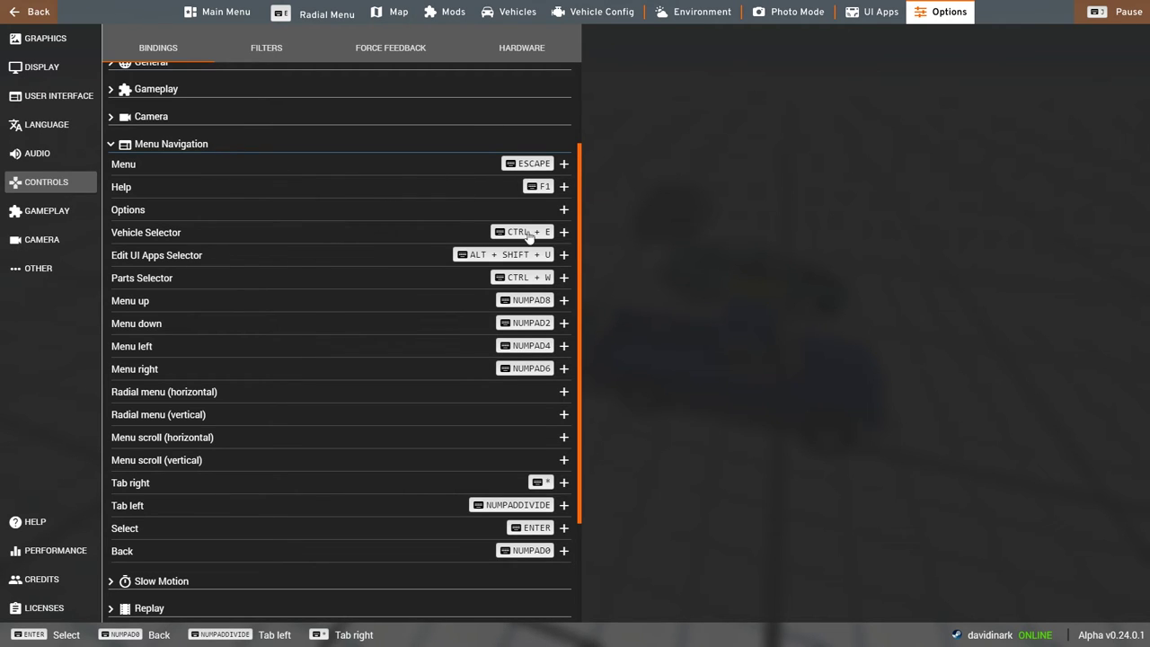
pyautogui.press('Escape')
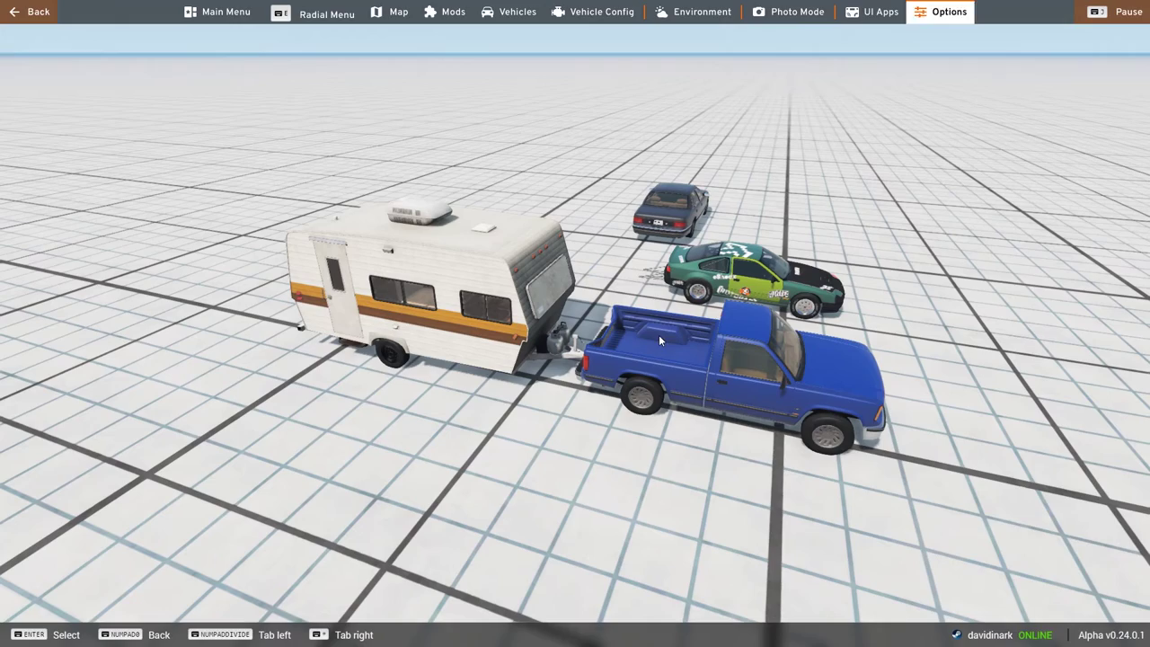
pyautogui.press('Escape')
# Step: Switch to the green race car and replace it with the ETK K-Series Kc6t (M)
pyautogui.press('Tab')
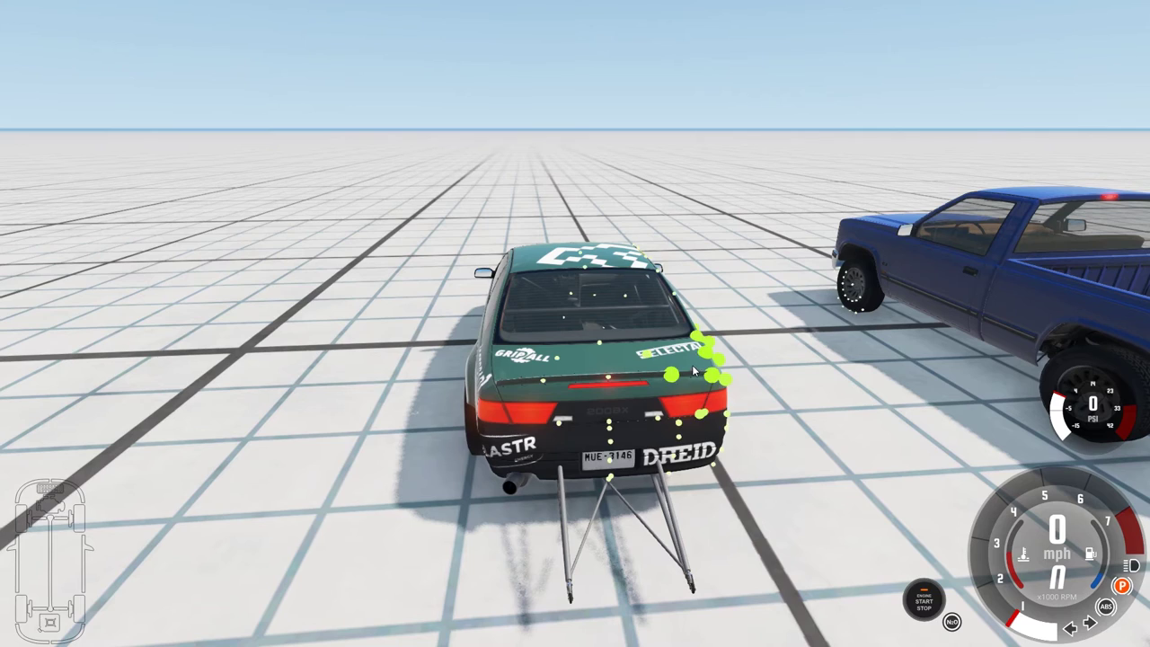
pyautogui.hotkey('ctrl', 'e')
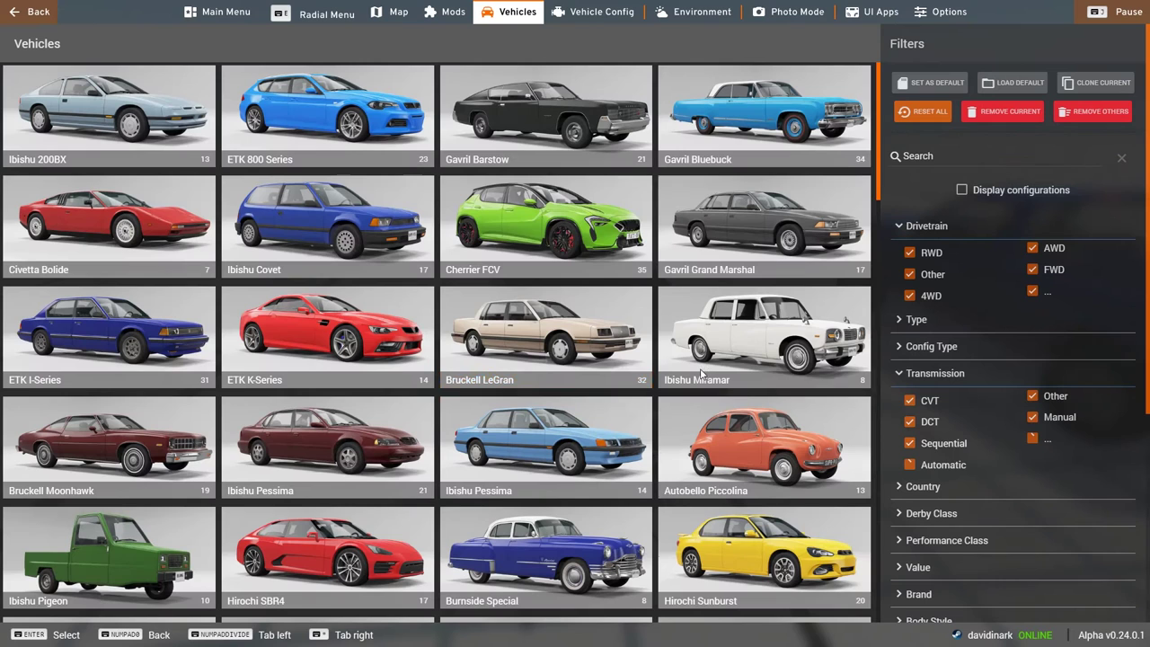
pyautogui.click(333, 325)
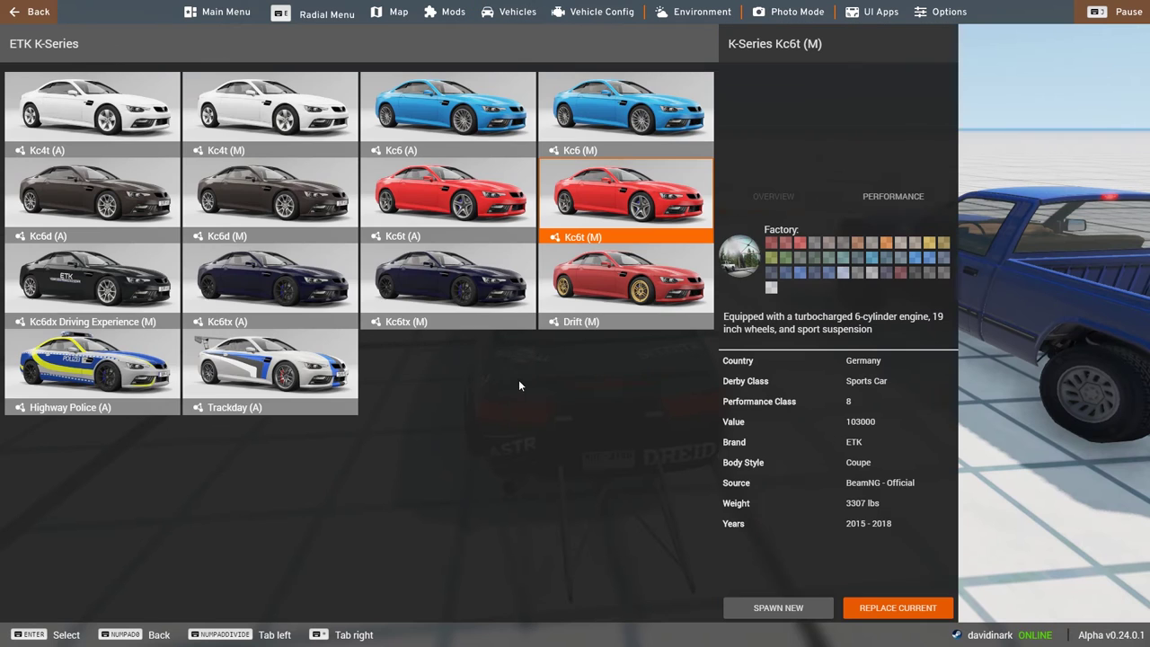
pyautogui.click(895, 608)
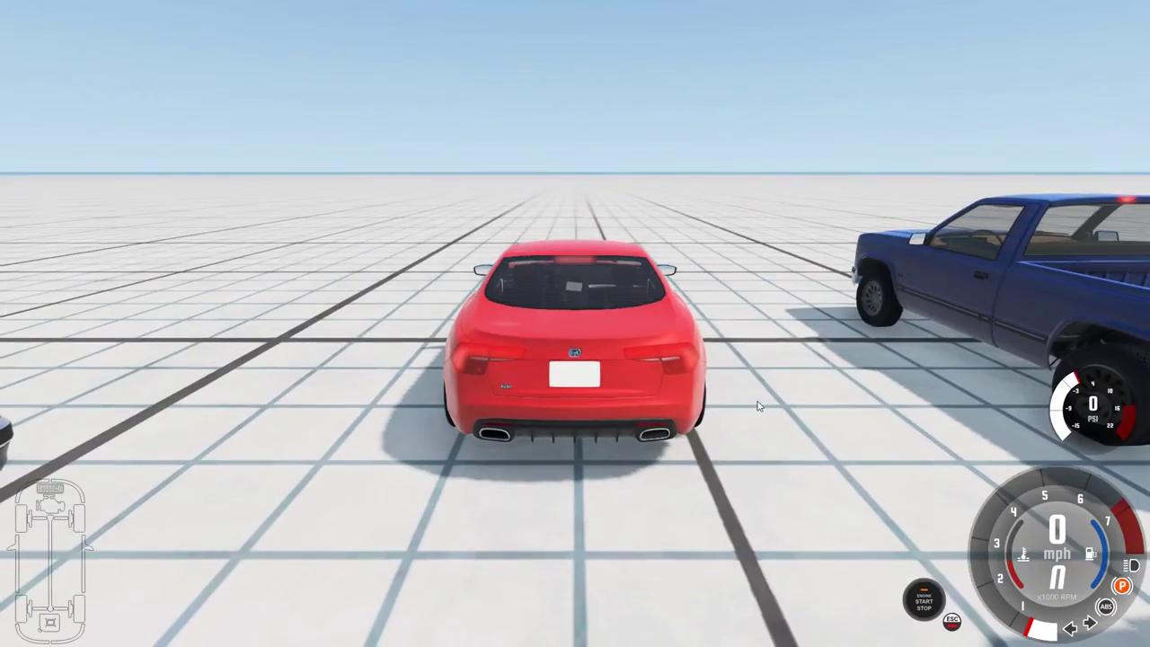
# Step: Inspect the red K-Series coupe from around and set its drive mode to Sport
pyautogui.moveTo(760, 403); pyautogui.dragTo(830, 260)
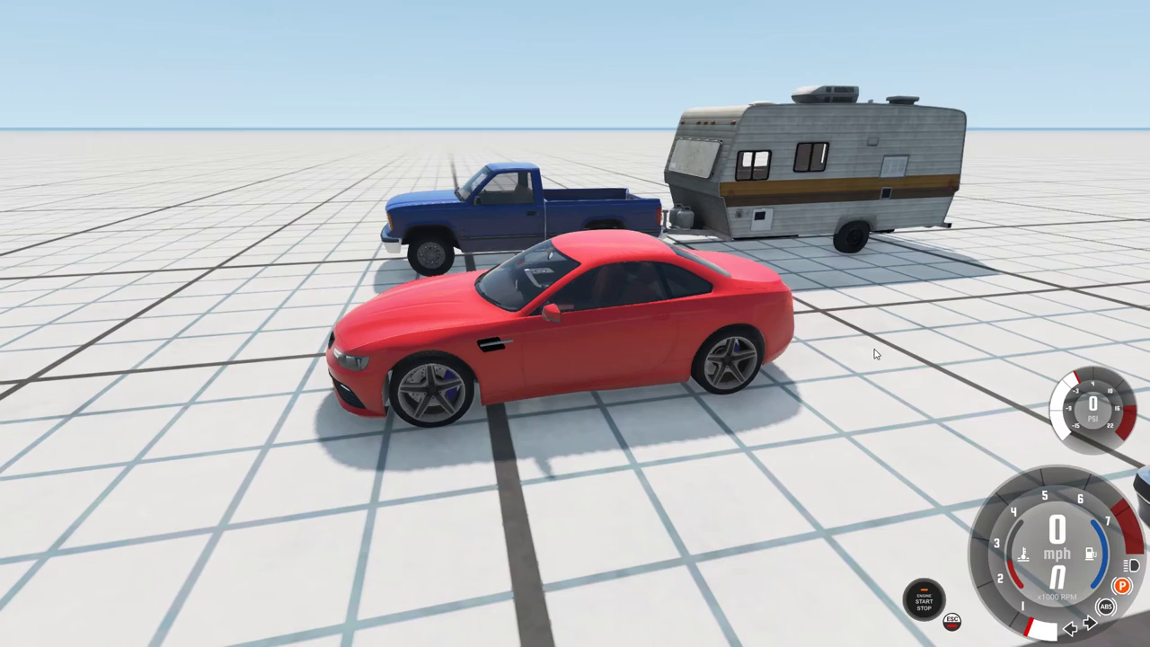
pyautogui.moveTo(881, 339); pyautogui.dragTo(926, 315)
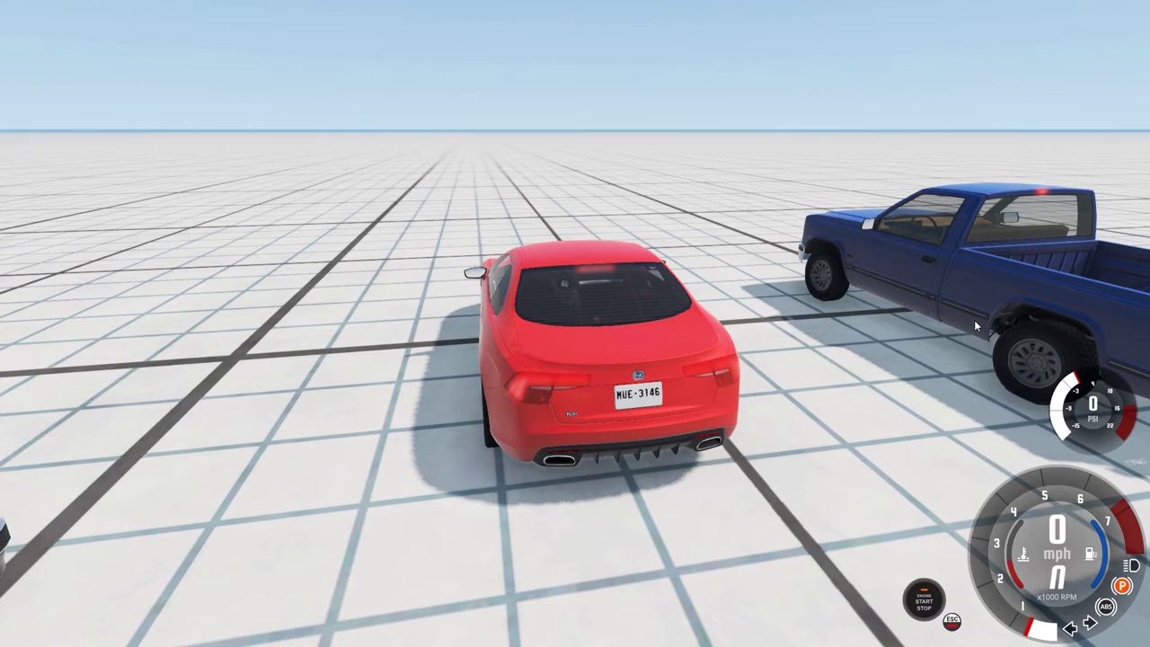
pyautogui.press('r')
pyautogui.moveTo(986, 323); pyautogui.dragTo(915, 314)
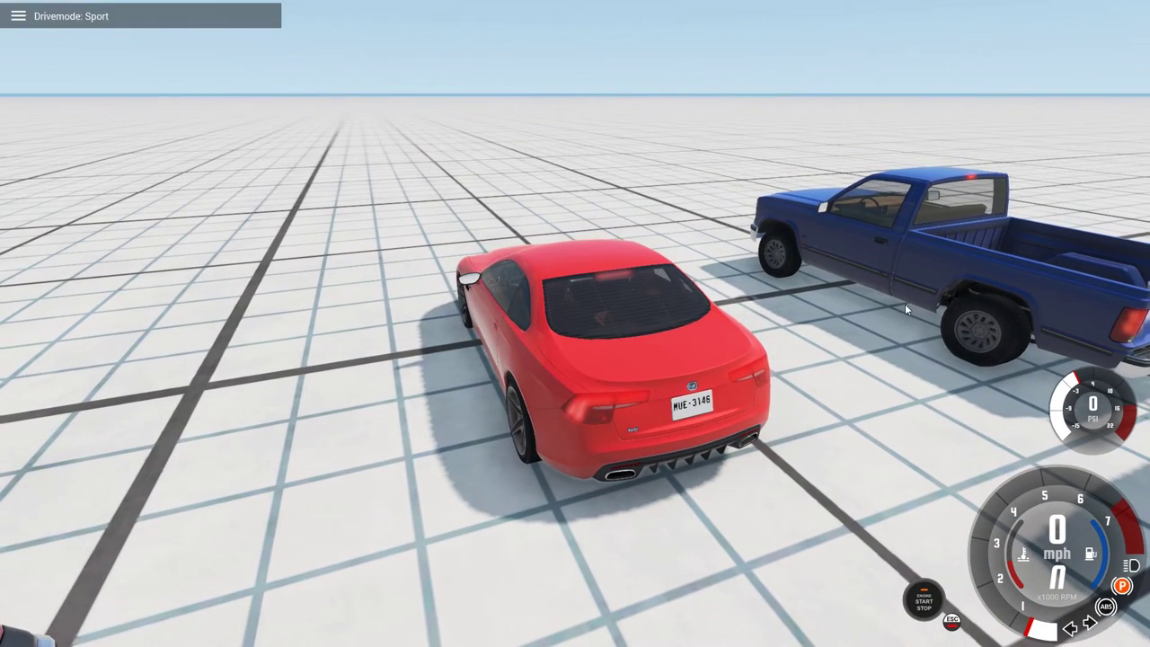
# Step: Show and dismiss the radial main menu beside the red coupe, and reset the camera to directly behind the car
pyautogui.press('ctrl')
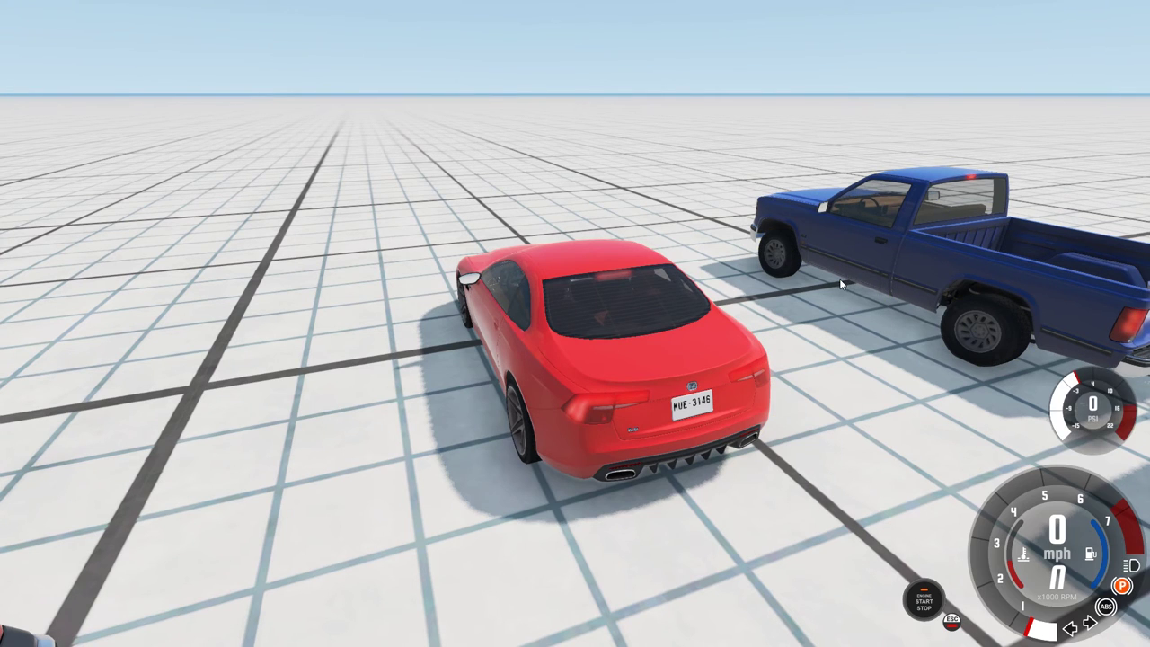
pyautogui.press('e')
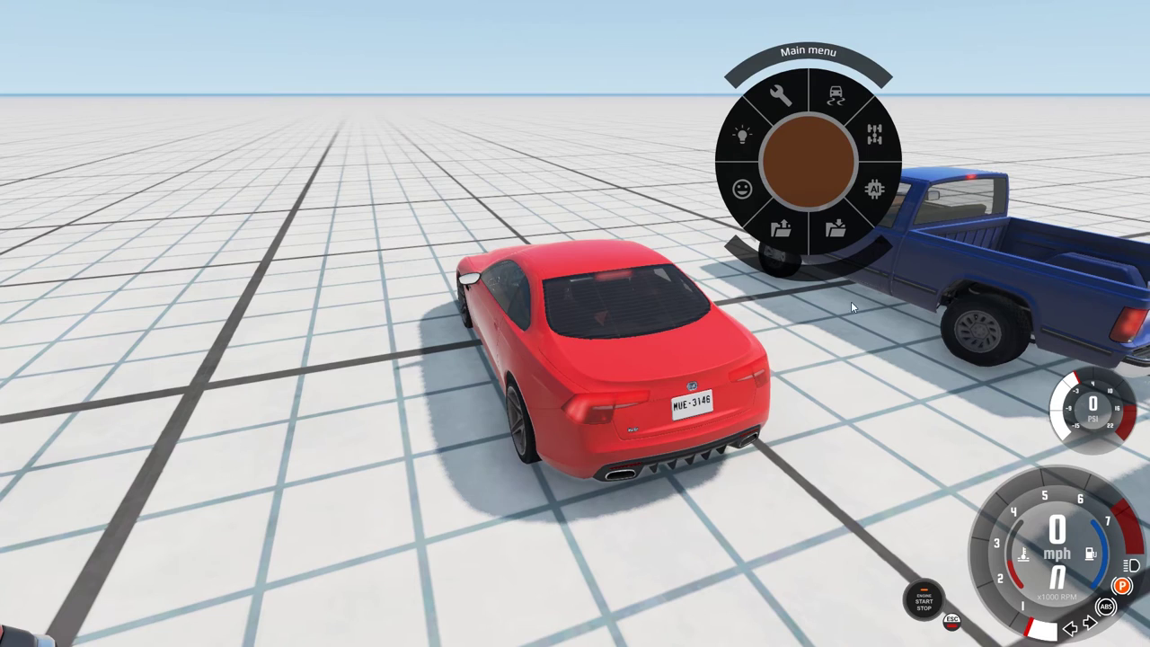
pyautogui.moveTo(857, 269)
pyautogui.mouseDown()
pyautogui.moveTo(988, 269)
pyautogui.moveTo(857, 269)
pyautogui.mouseUp()
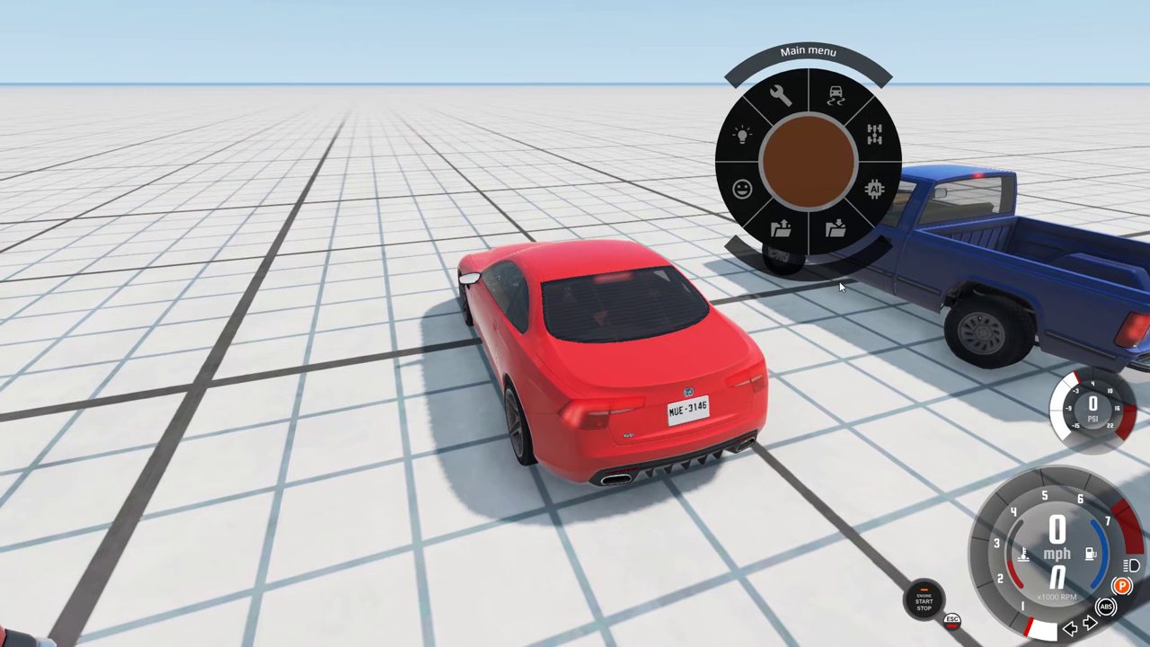
pyautogui.press('e')
pyautogui.press('e')
pyautogui.press('e')
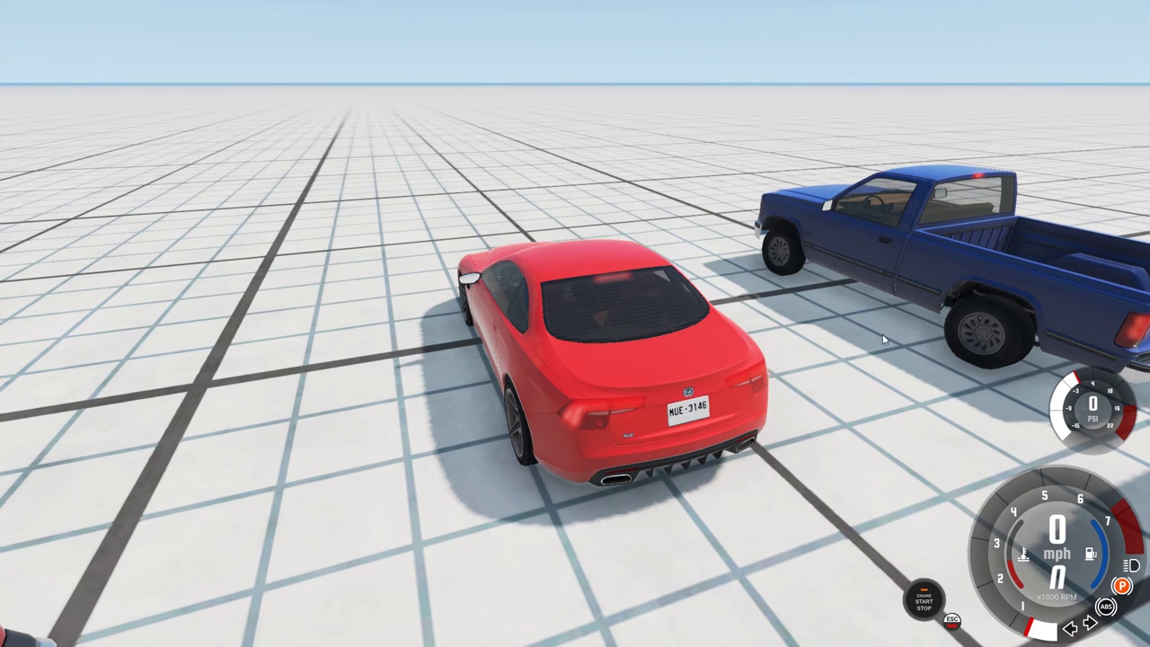
pyautogui.press('e')
pyautogui.middleClick(903, 270)
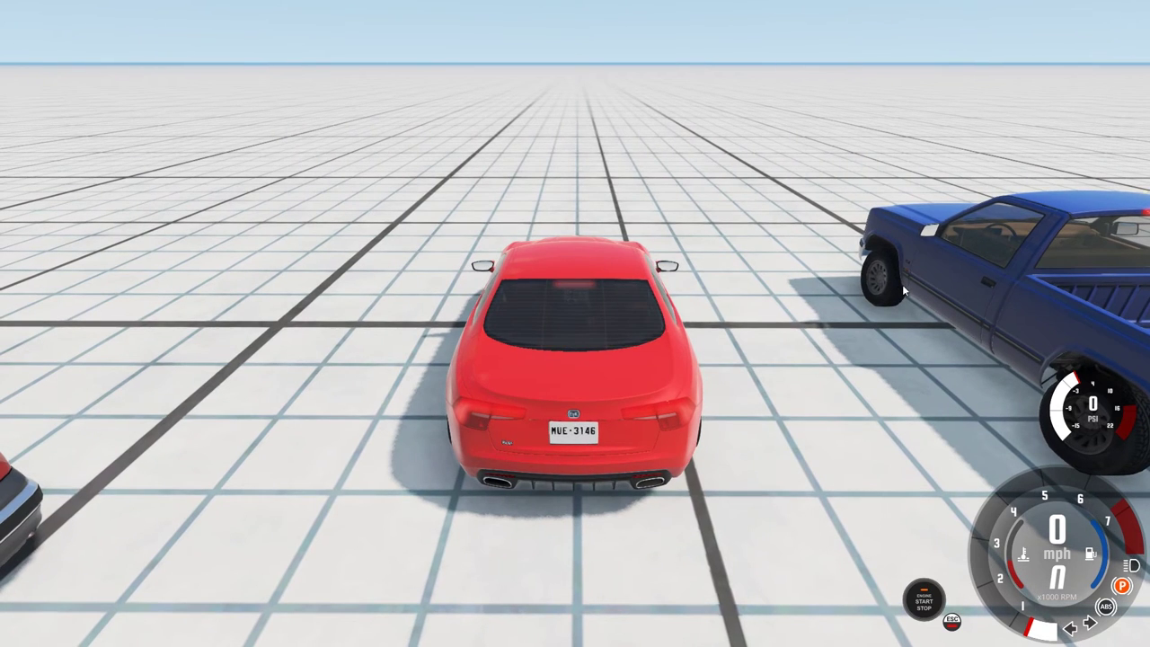
# Step: Spawn the Gavril Barstow Kingsnake (M) as a new vehicle alongside the parked ones
pyautogui.hotkey('ctrl', 'e')
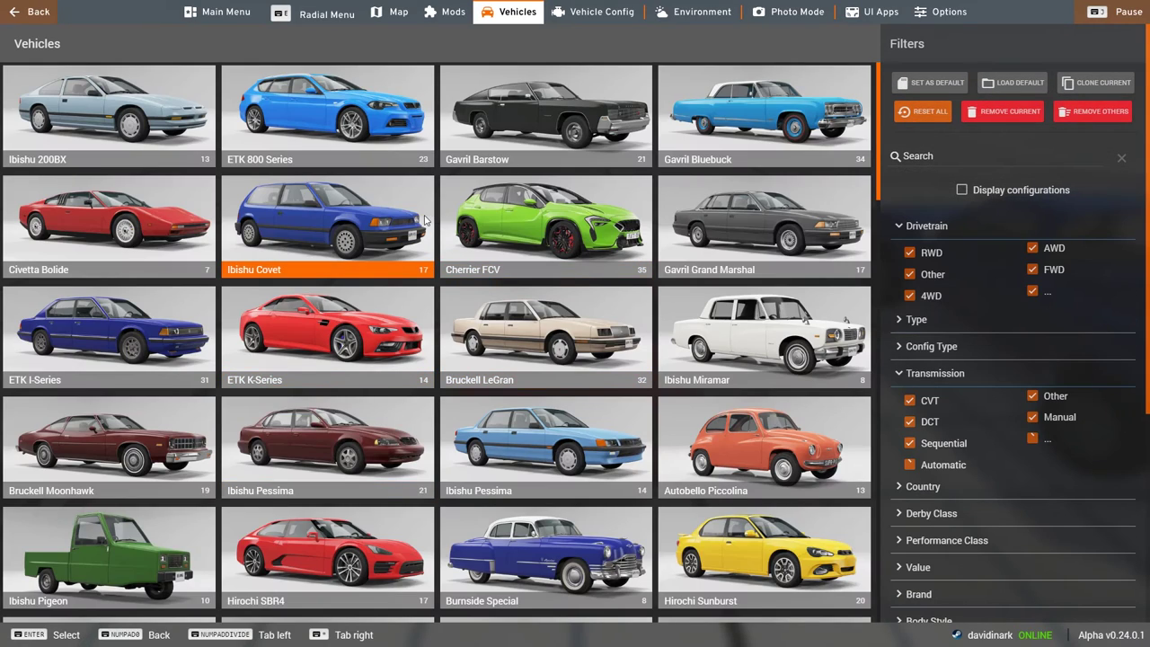
pyautogui.click(543, 158)
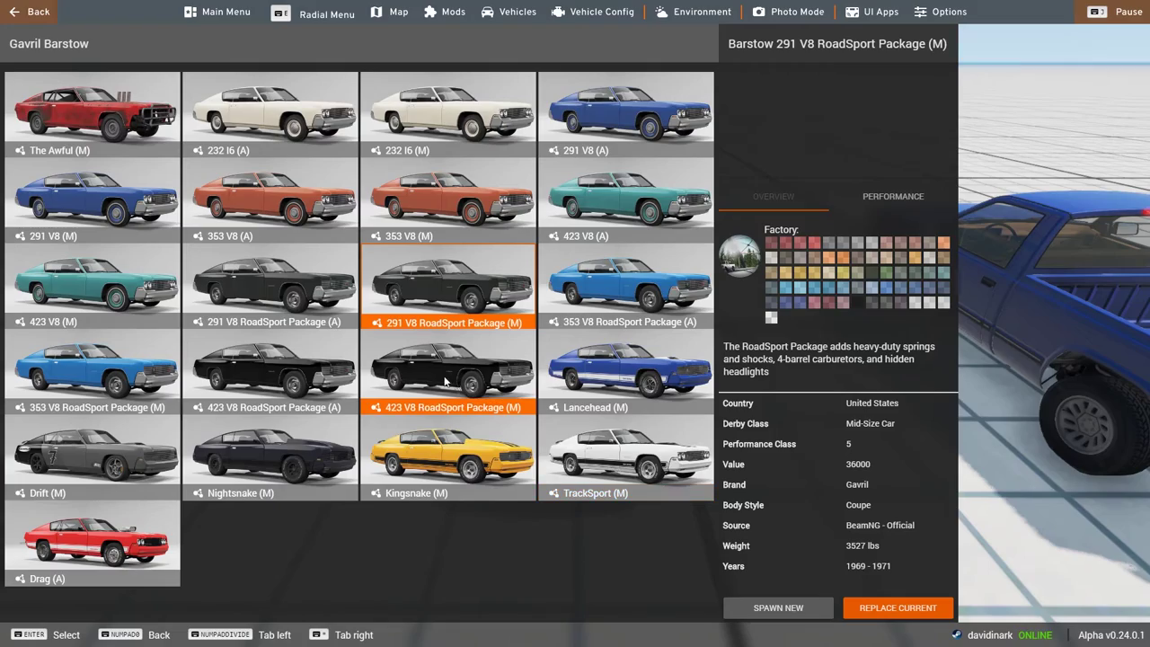
pyautogui.click(526, 472)
pyautogui.click(770, 609)
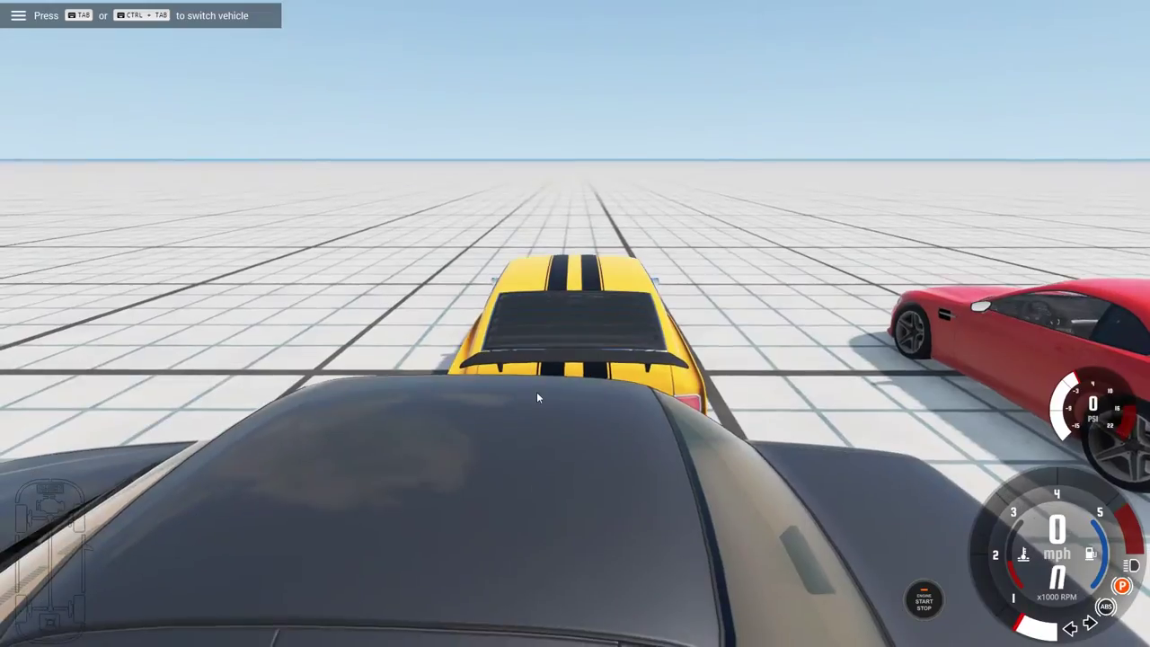
# Step: View the yellow Barstow from the front and drive it away from the parked vehicles in a sharp sliding turn
pyautogui.moveTo(539, 398); pyautogui.dragTo(827, 427)
pyautogui.press('Up')
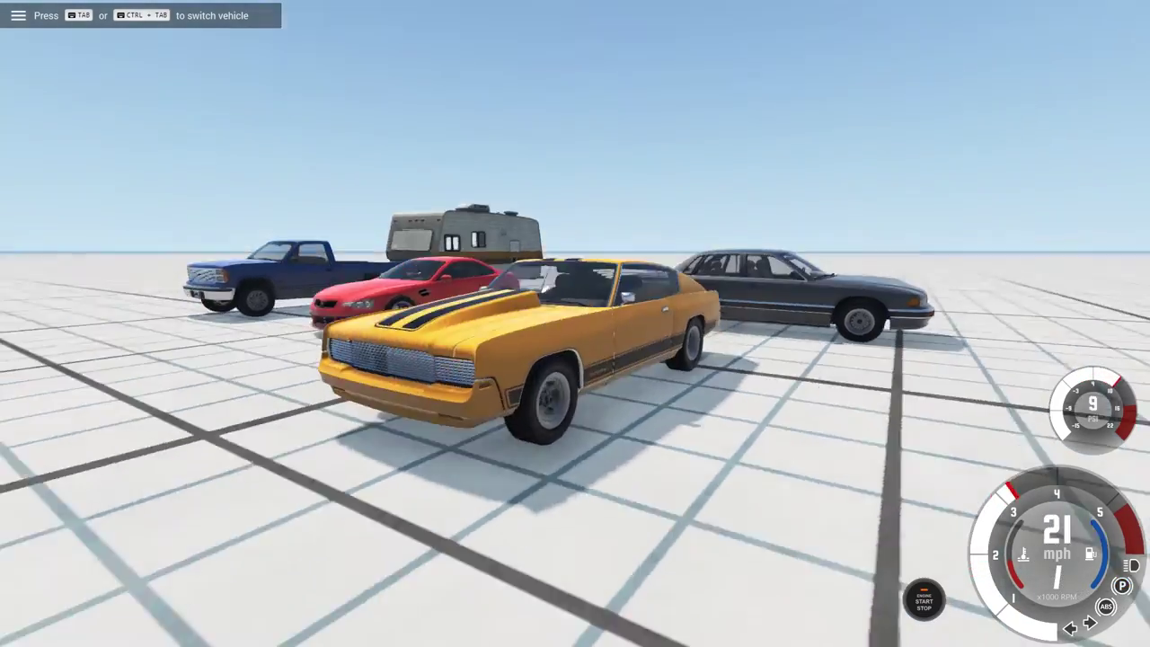
pyautogui.press('Right')
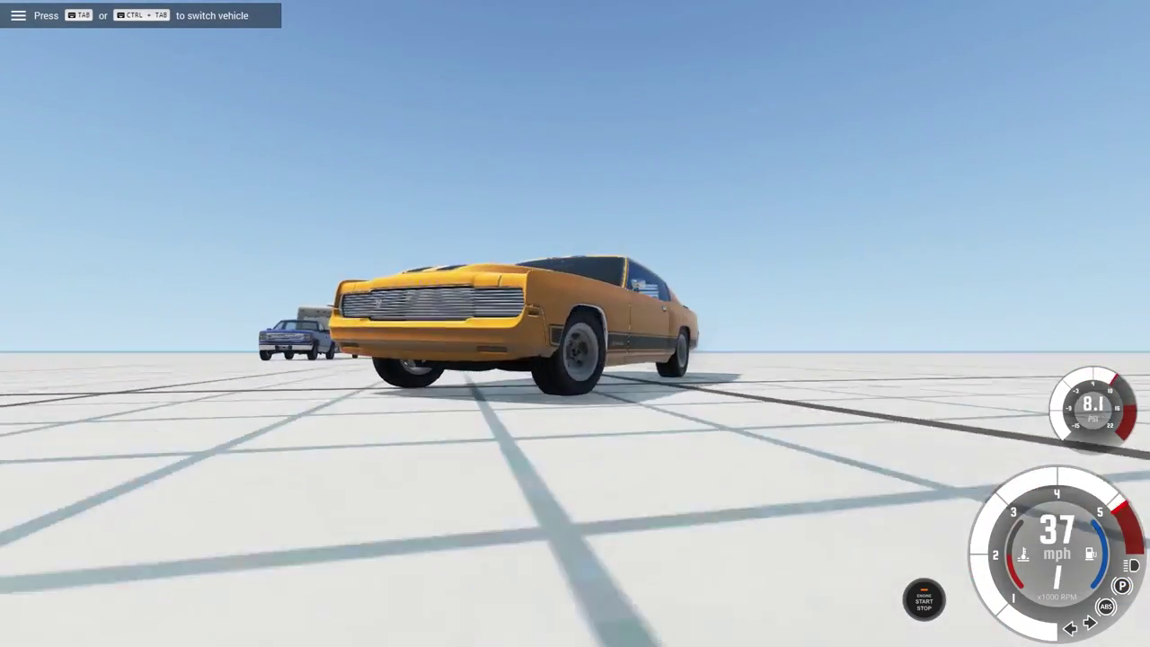
pyautogui.press('Right')
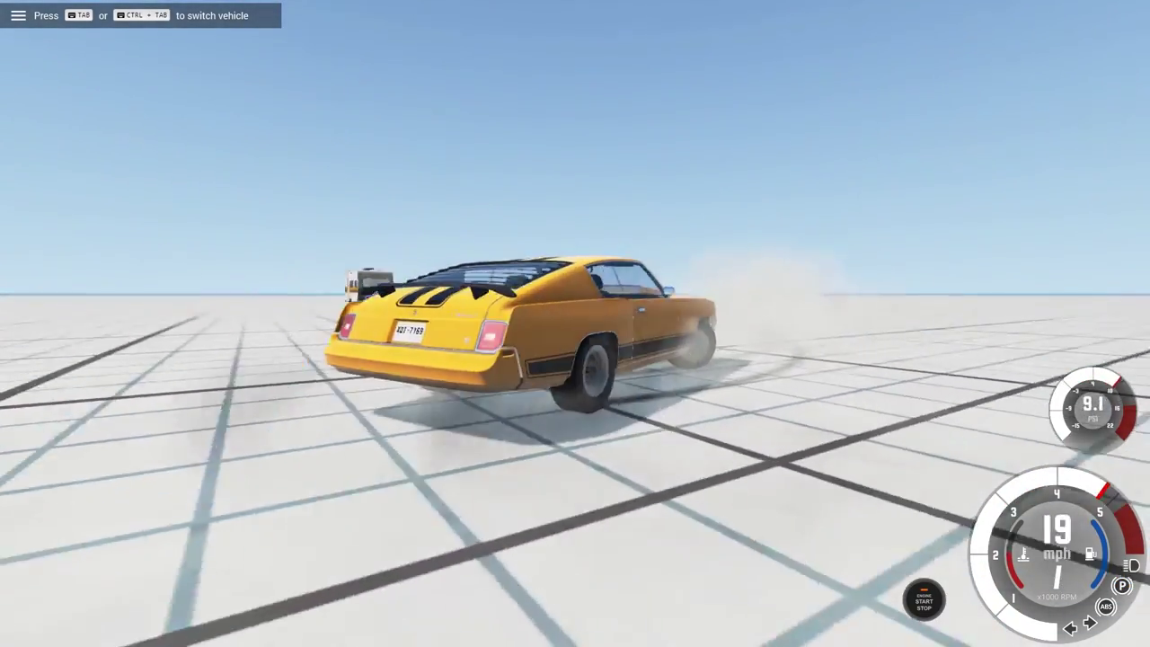
pyautogui.press('Up')
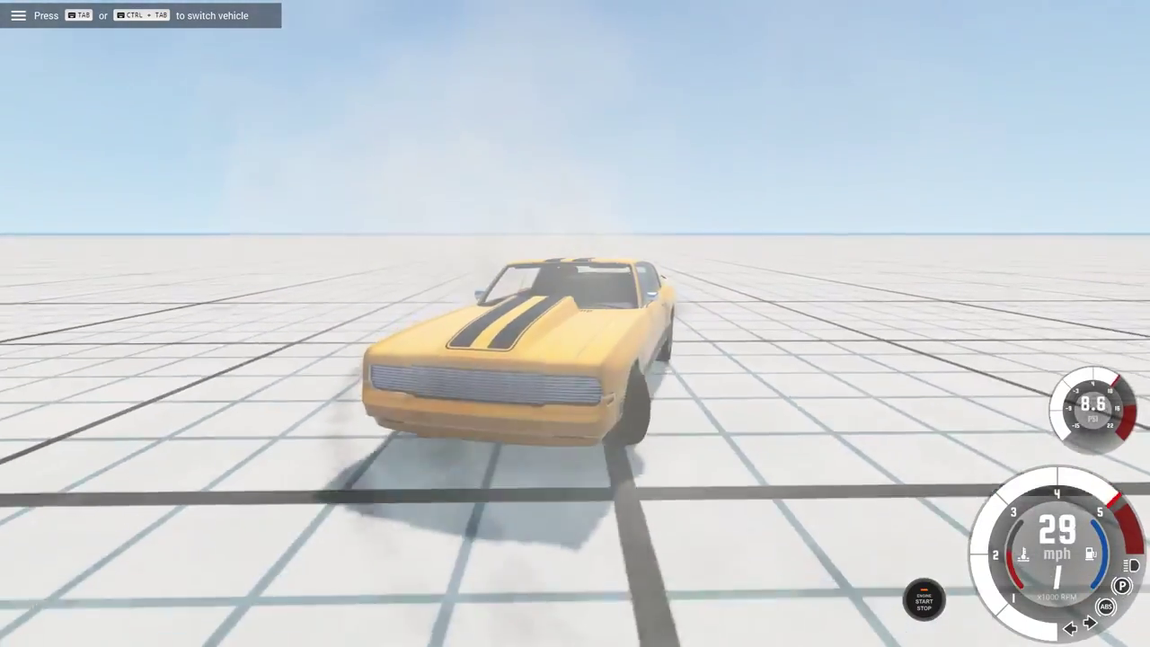
pyautogui.press('Up')
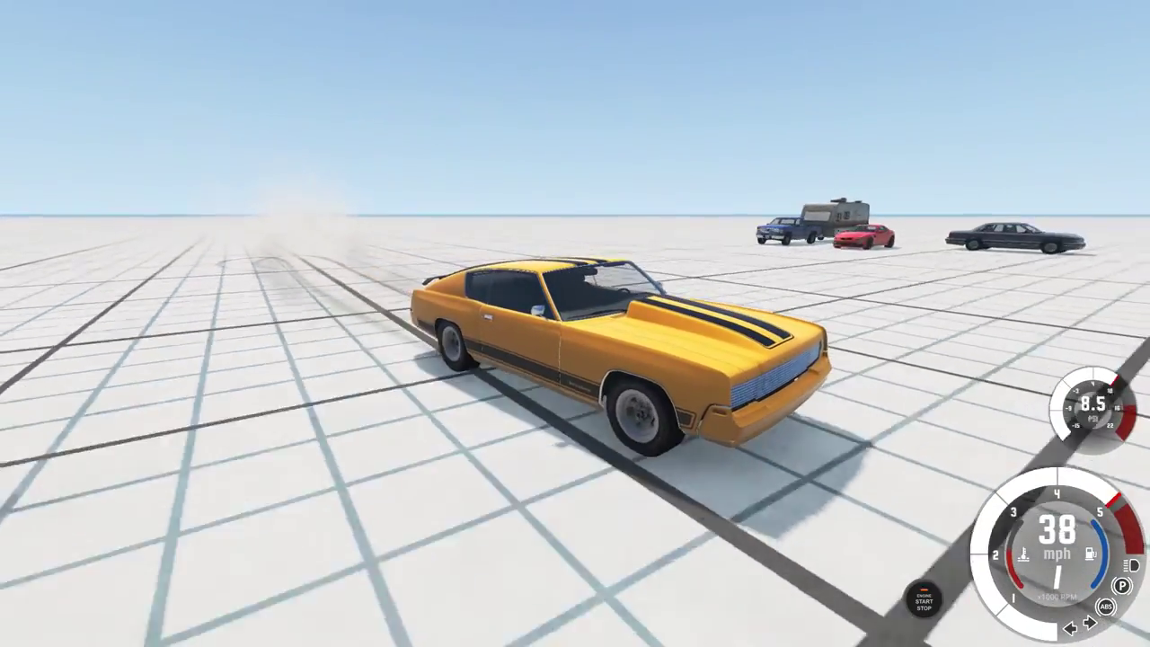
# Step: Accelerate the Barstow along the open grid with its headlights on while viewing it from low and raised front angles
pyautogui.press('Up')
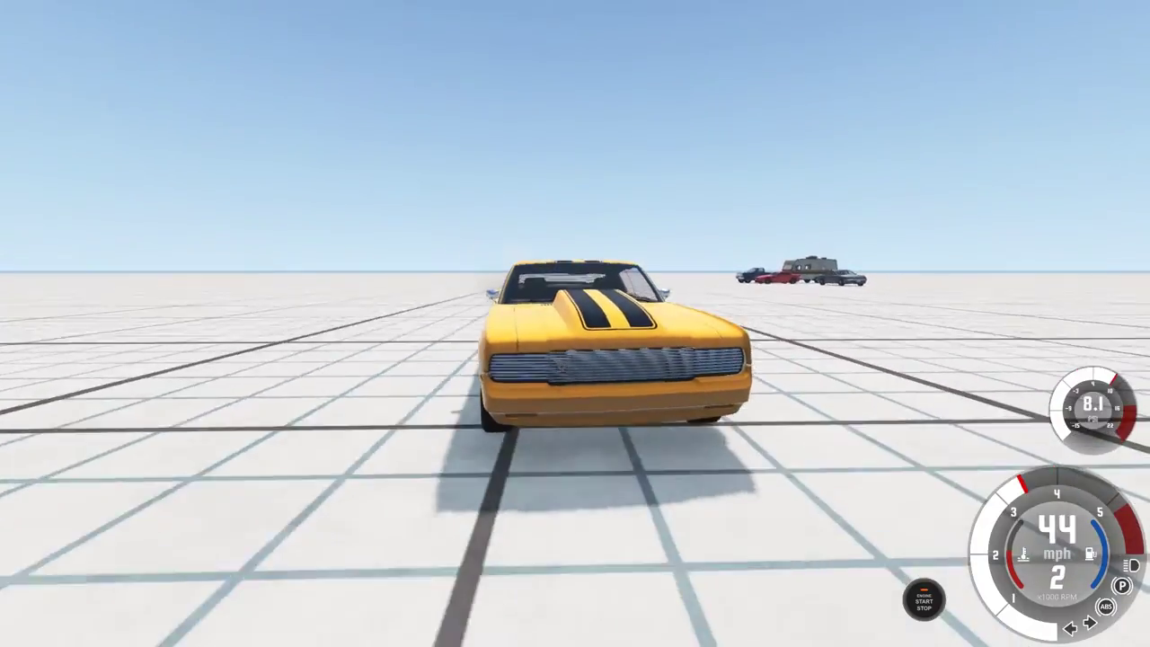
pyautogui.press('Up')
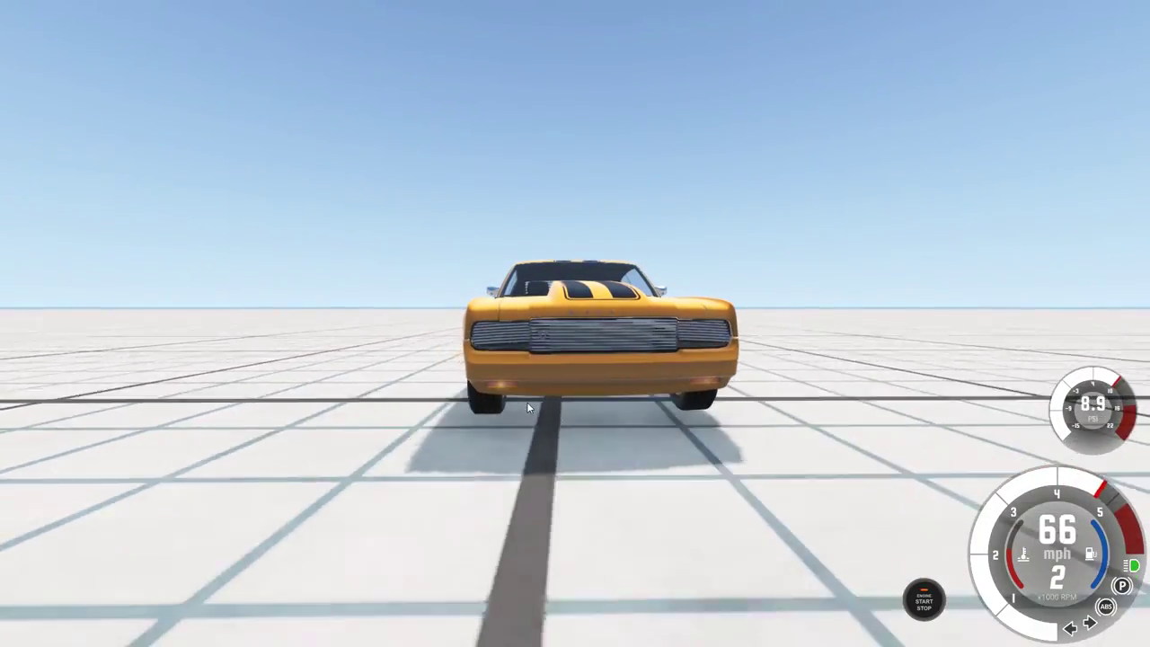
pyautogui.press('Up')
pyautogui.press('Right')
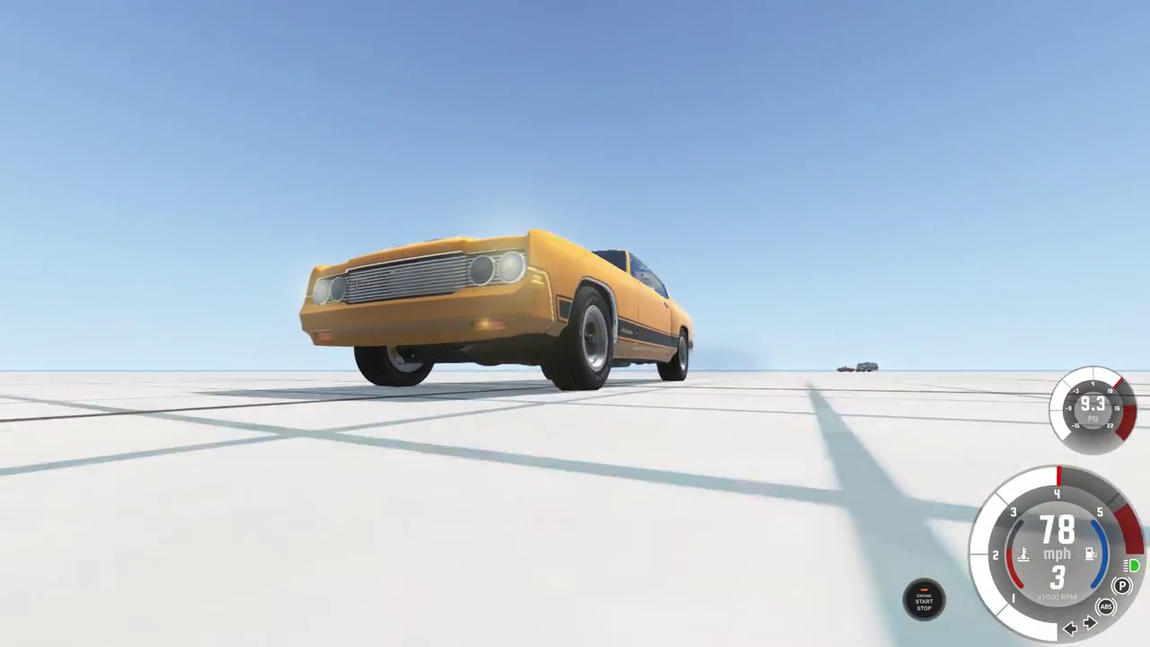
pyautogui.press('Up')
pyautogui.press('KP_4')
pyautogui.press('KP_8')
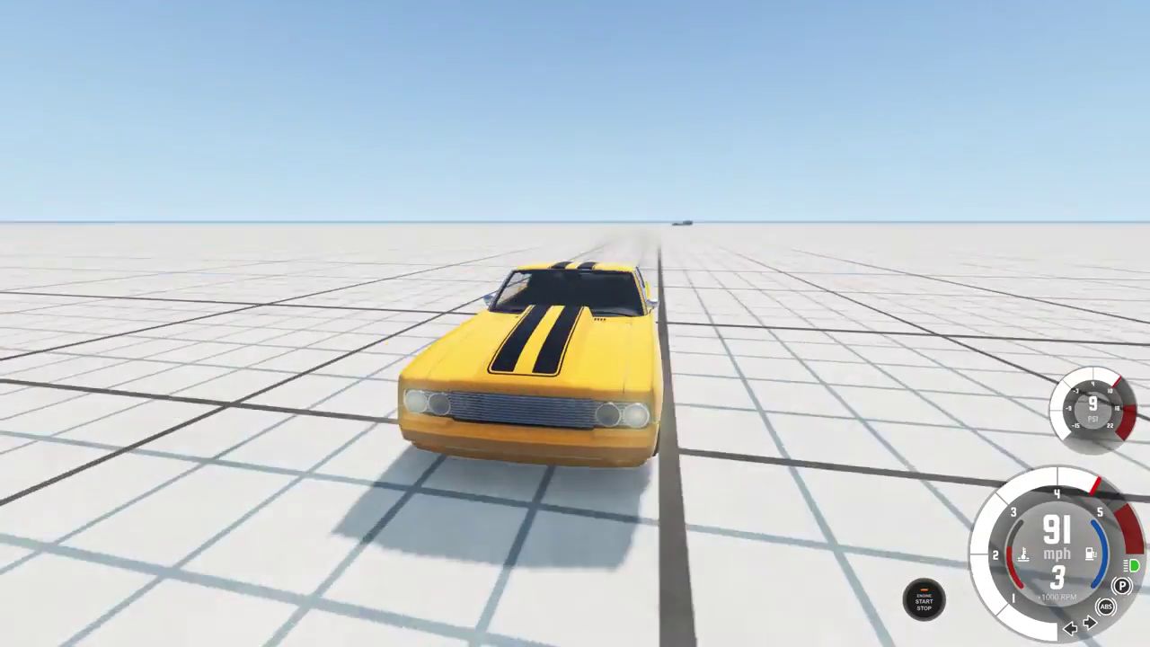
pyautogui.press('Up')
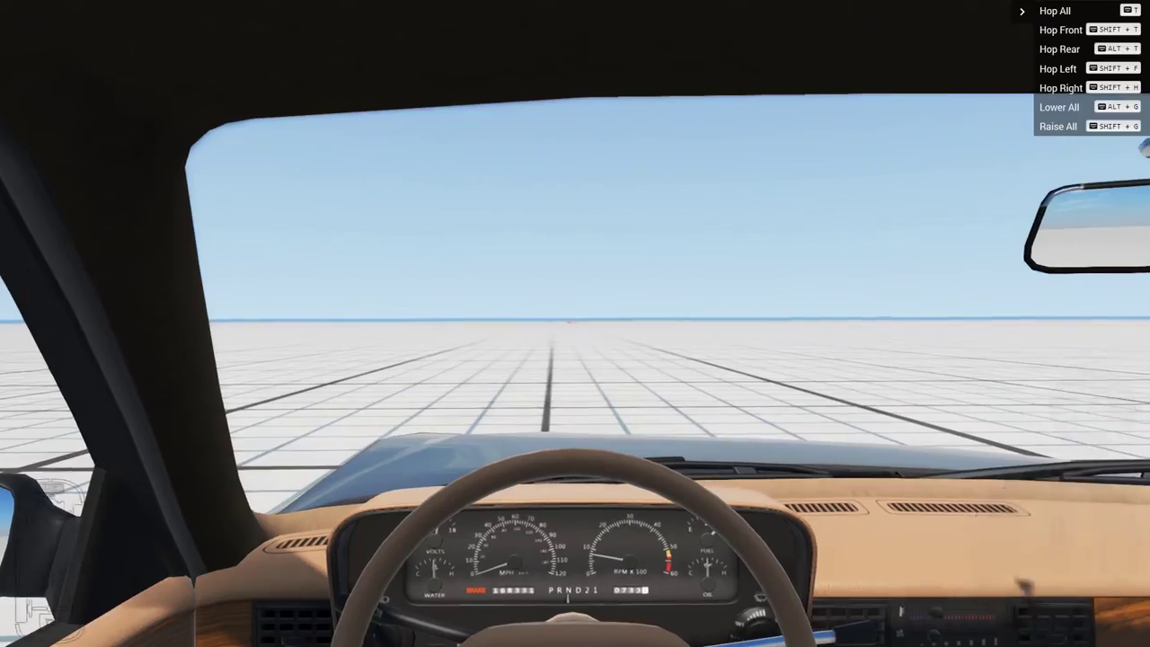
# Step: Cycle the grey sedan's camera from the driver's seat through the hood view to Orbit, and look around the car
pyautogui.press('c')
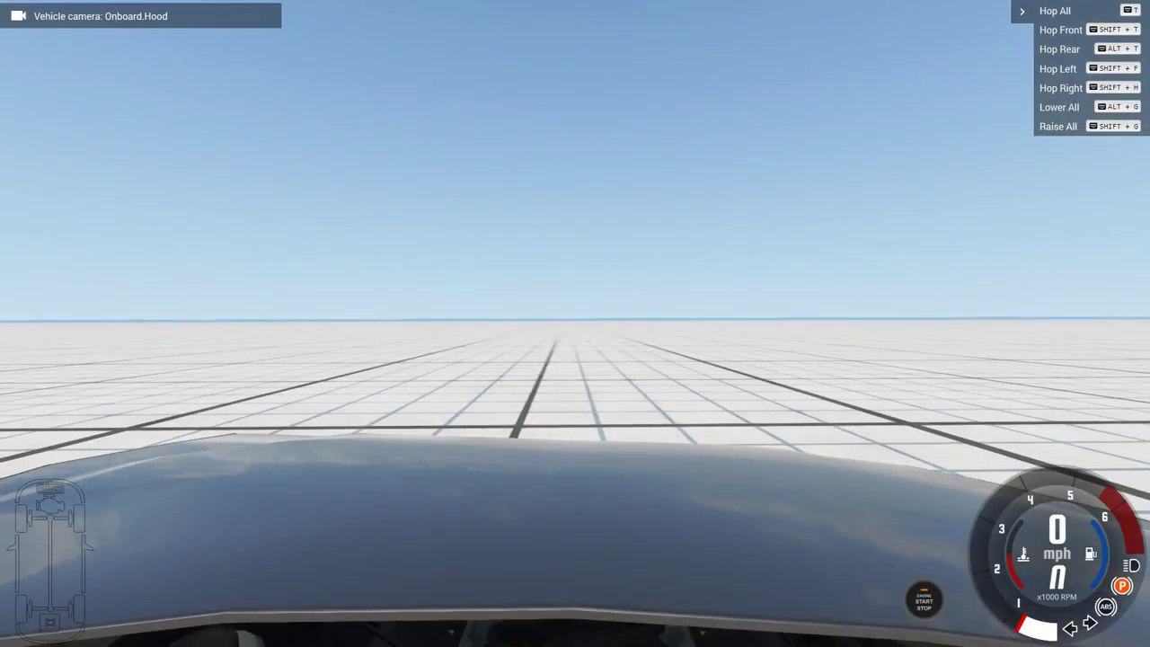
pyautogui.press('c')
pyautogui.press('c')
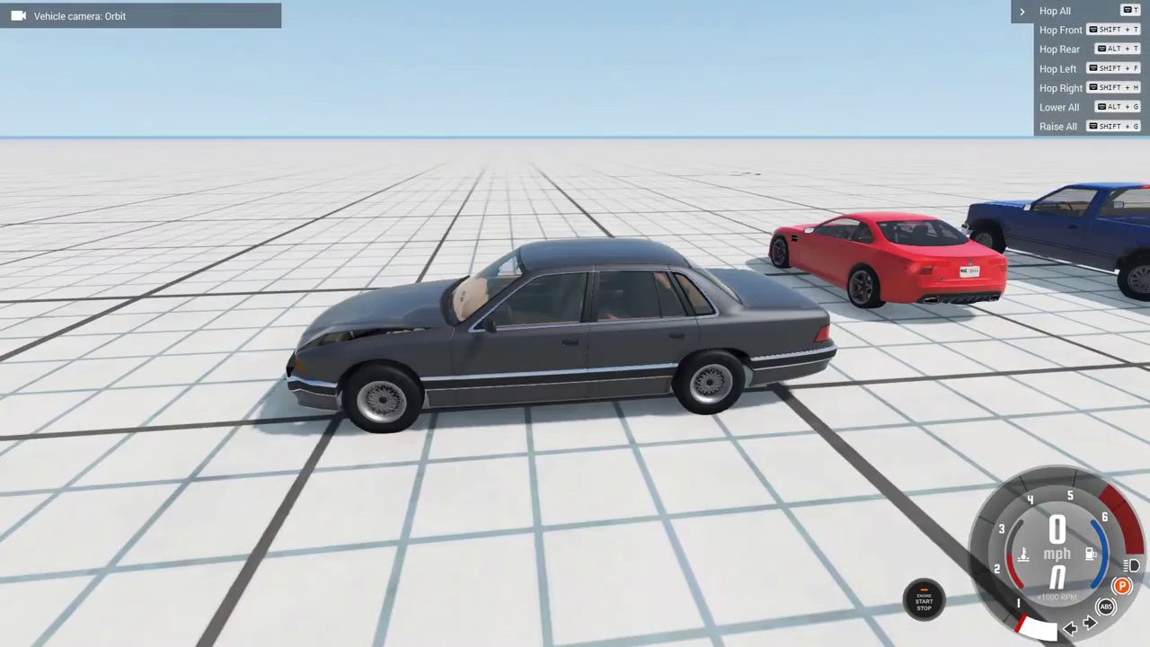
pyautogui.press('Left')
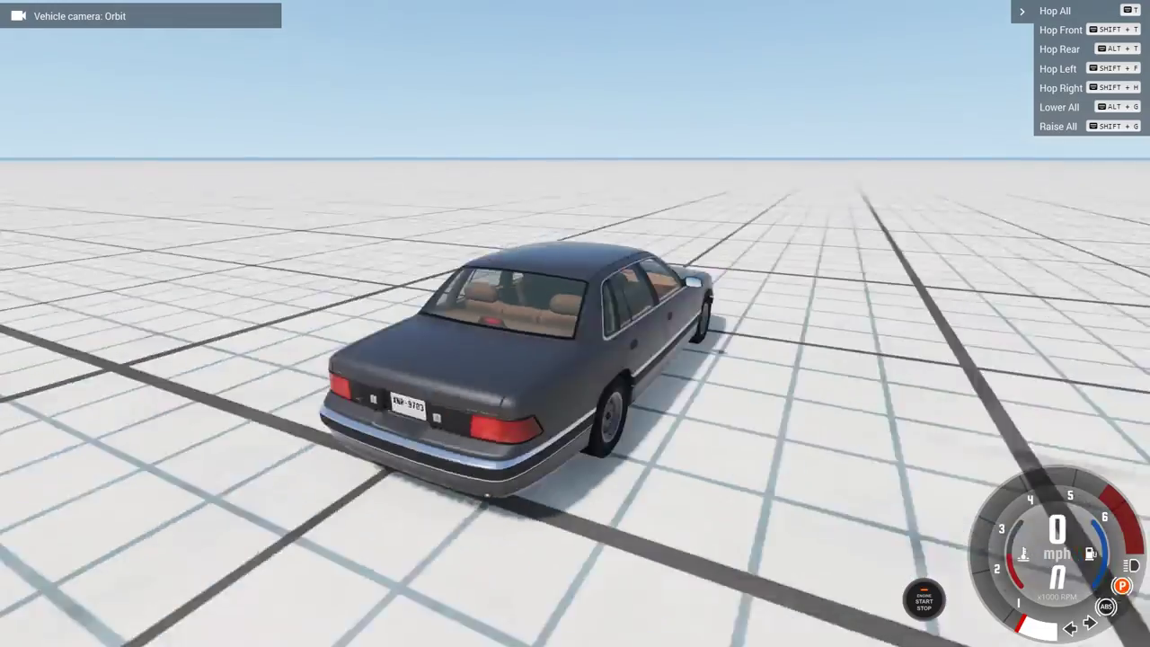
pyautogui.press('KP_4')
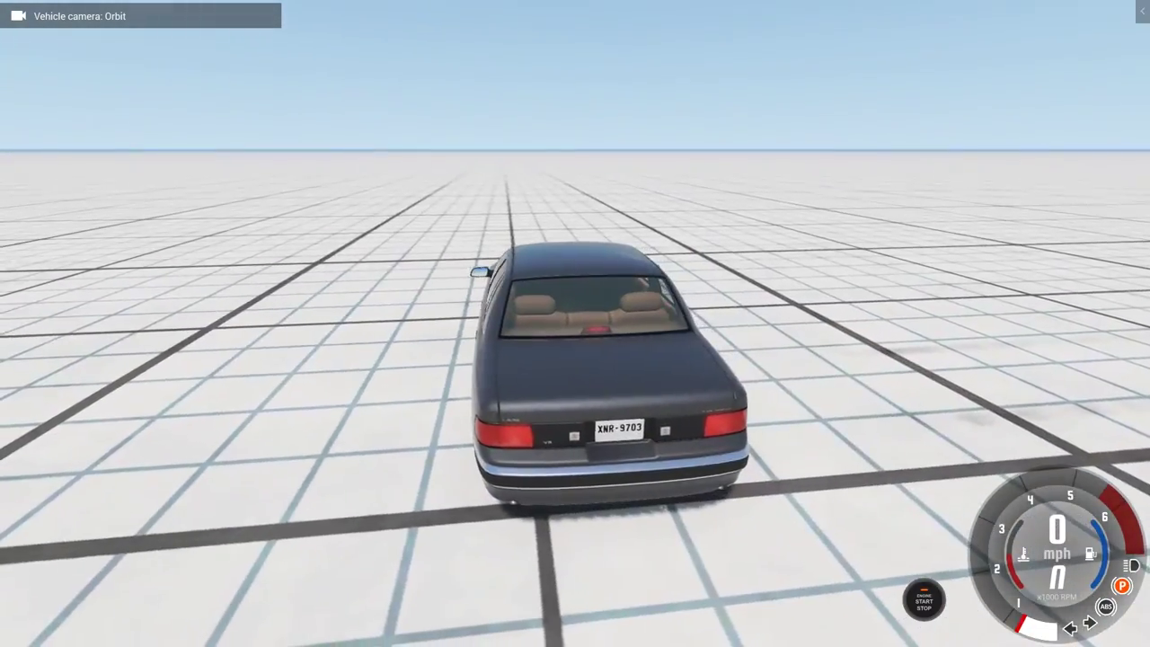
pyautogui.press('KP_6')
# Step: Switch to the caravan trailer and on to the blue pickup, orbiting the camera to the side of each
pyautogui.press('Tab')
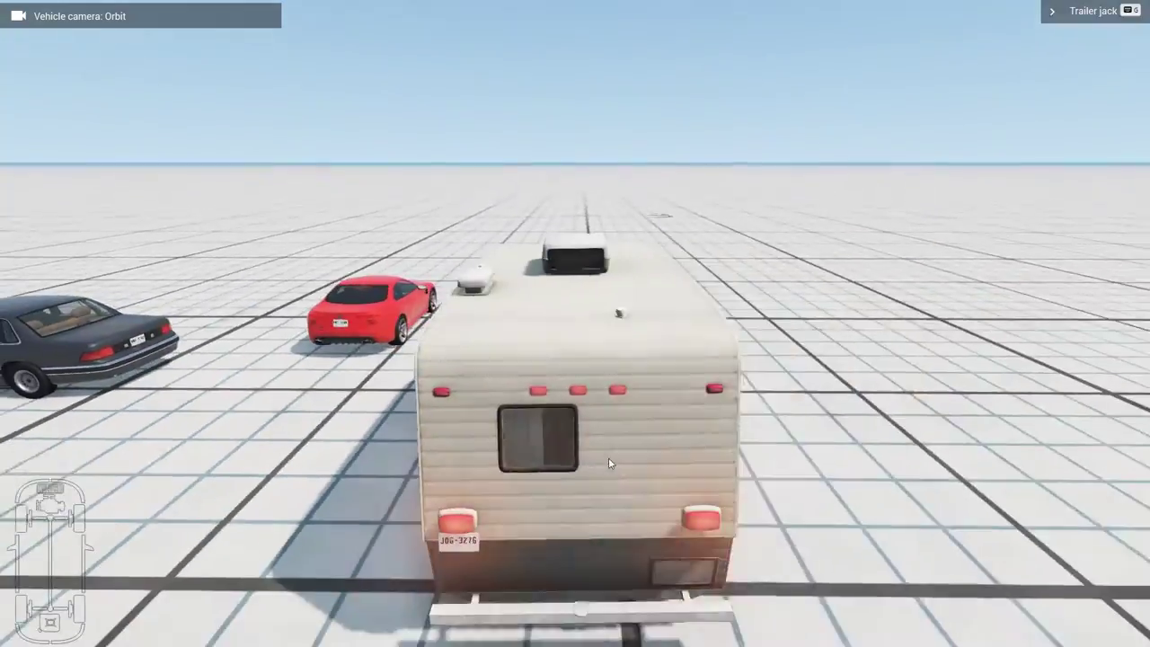
pyautogui.press('Left')
pyautogui.press('KP_4')
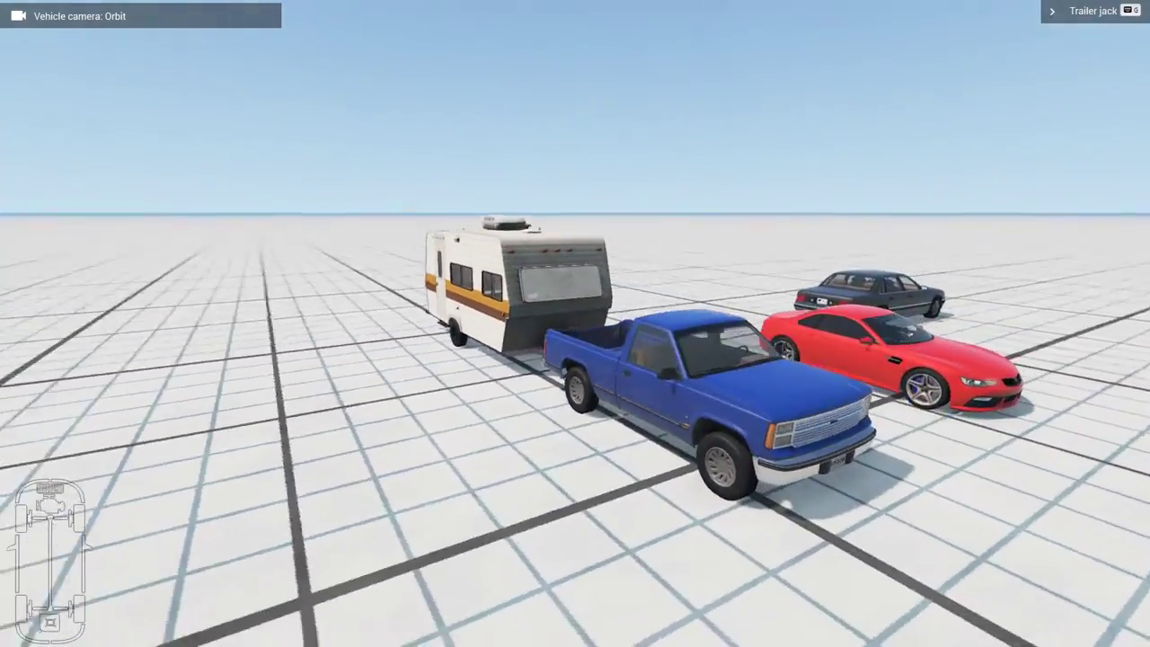
pyautogui.press('KP_6')
pyautogui.press('Tab')
pyautogui.press('Left')
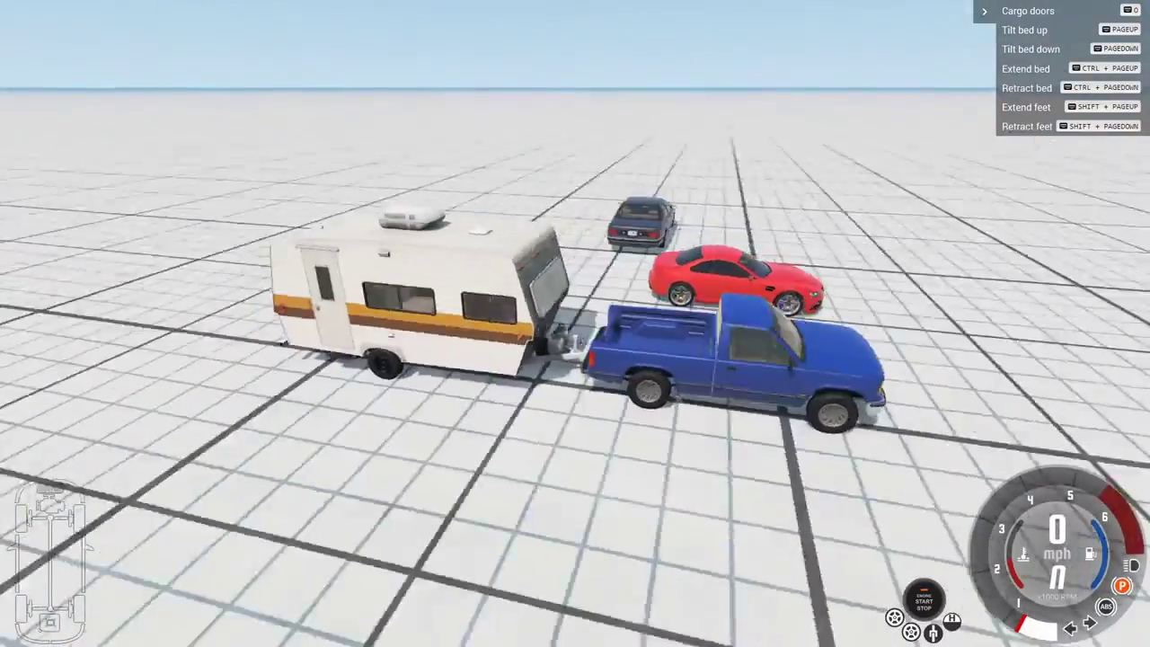
# Step: Review the Menu Navigation key bindings in the control options and collapse the category
pyautogui.press('Escape')
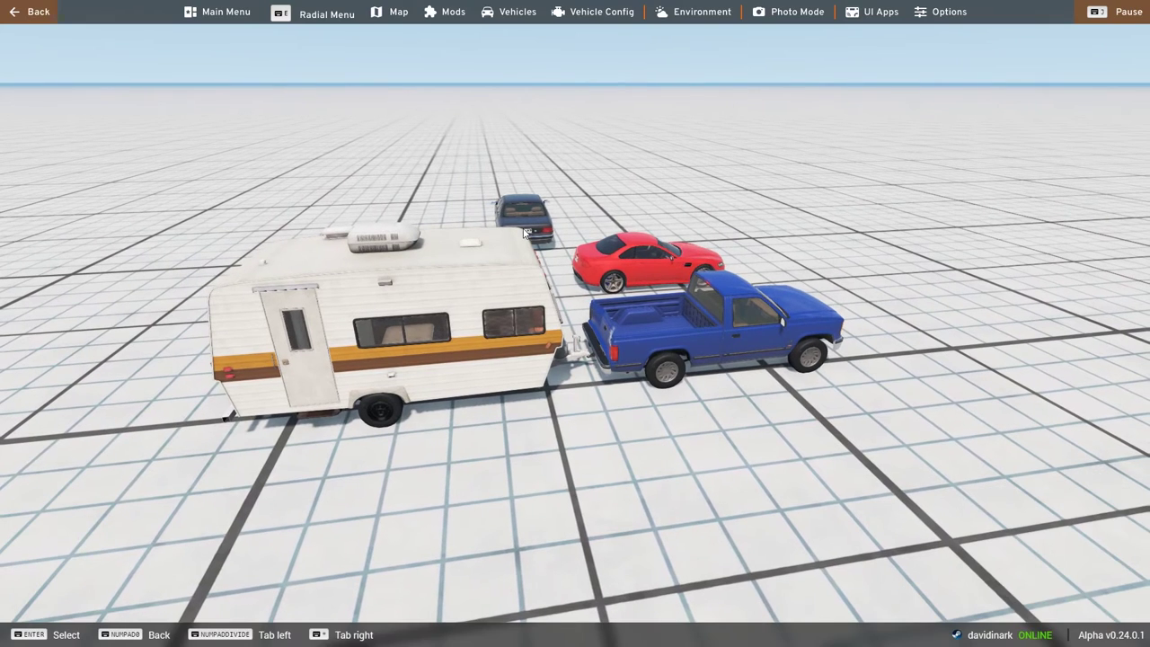
pyautogui.click(934, 13)
pyautogui.click(42, 184)
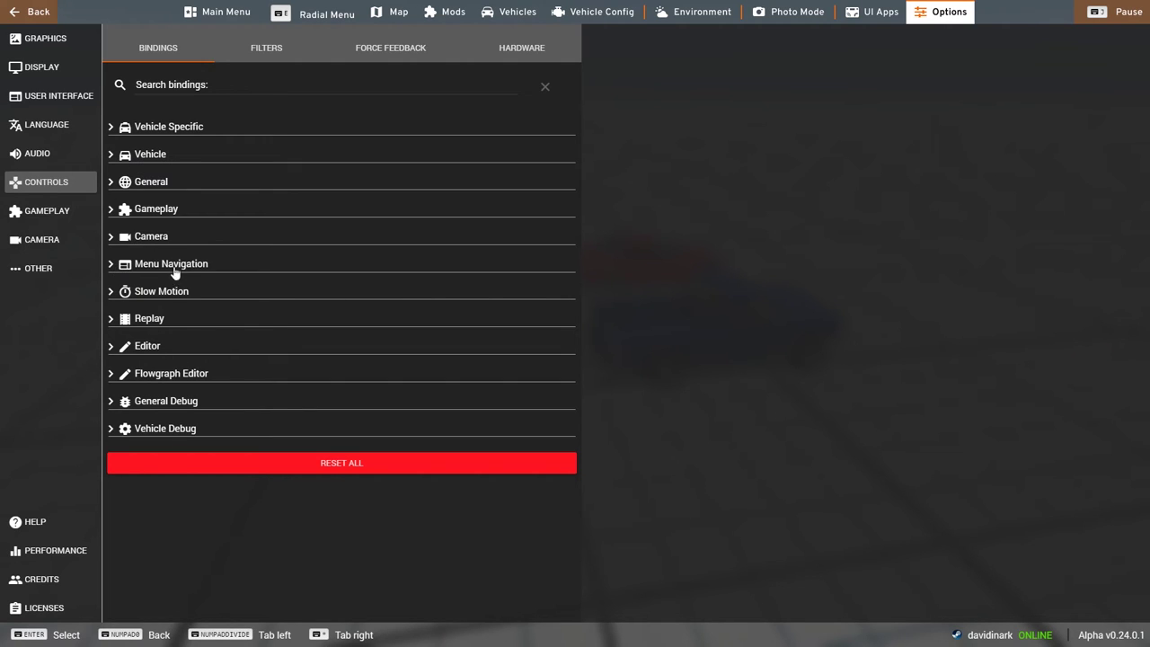
pyautogui.click(112, 265)
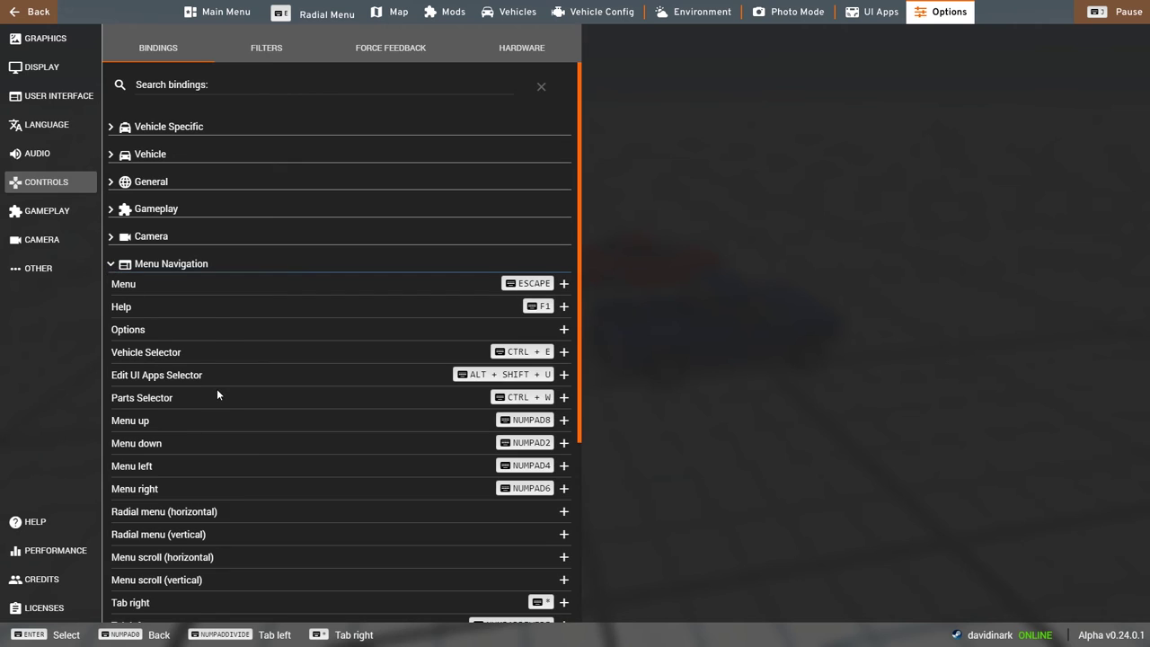
pyautogui.scroll(-3, 217, 388)
pyautogui.scroll(2, 217, 388)
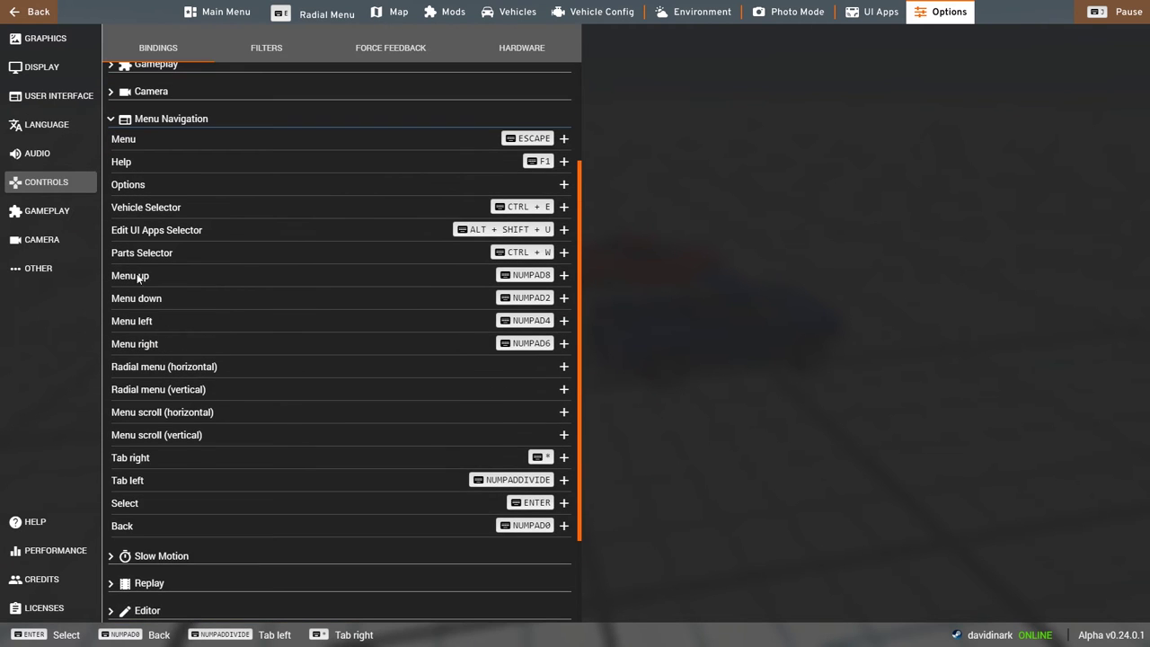
pyautogui.click(112, 124)
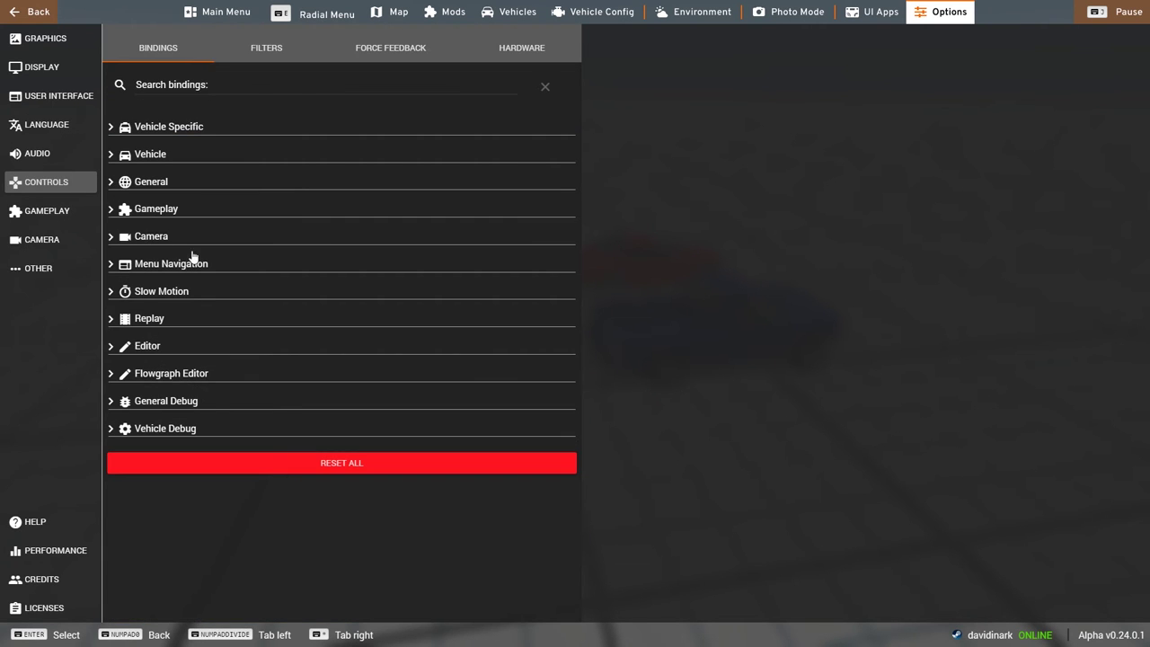
# Step: Examine the key bindings for Slow Motion and Replay, collapsing each category after reading it
pyautogui.click(147, 298)
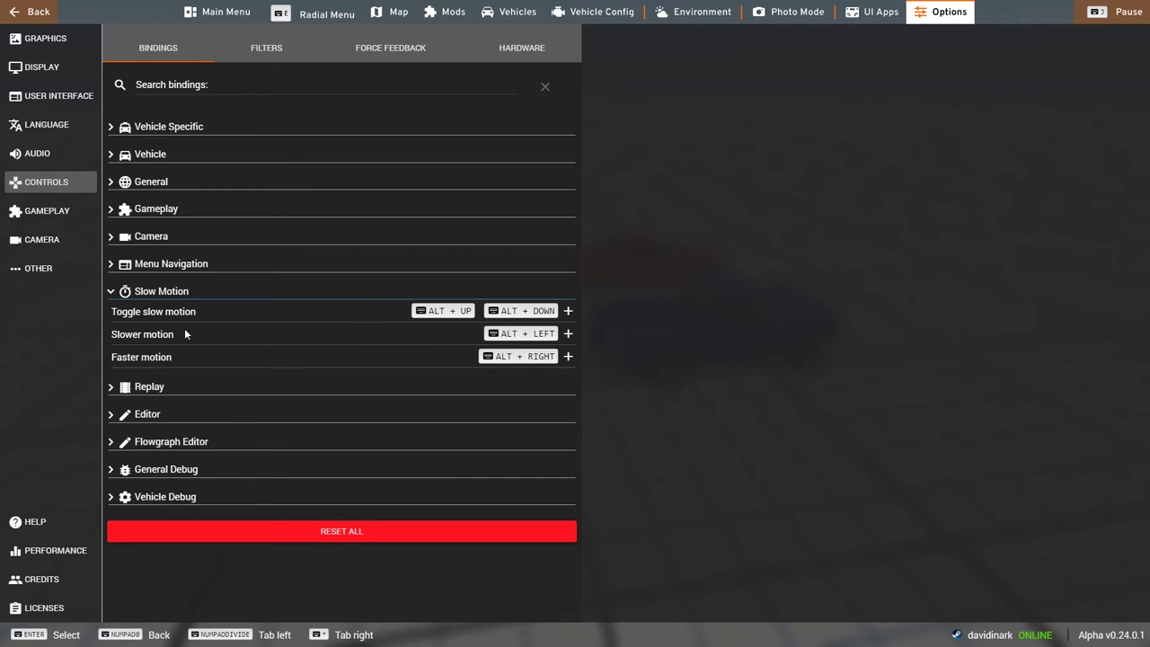
pyautogui.click(111, 296)
pyautogui.click(111, 322)
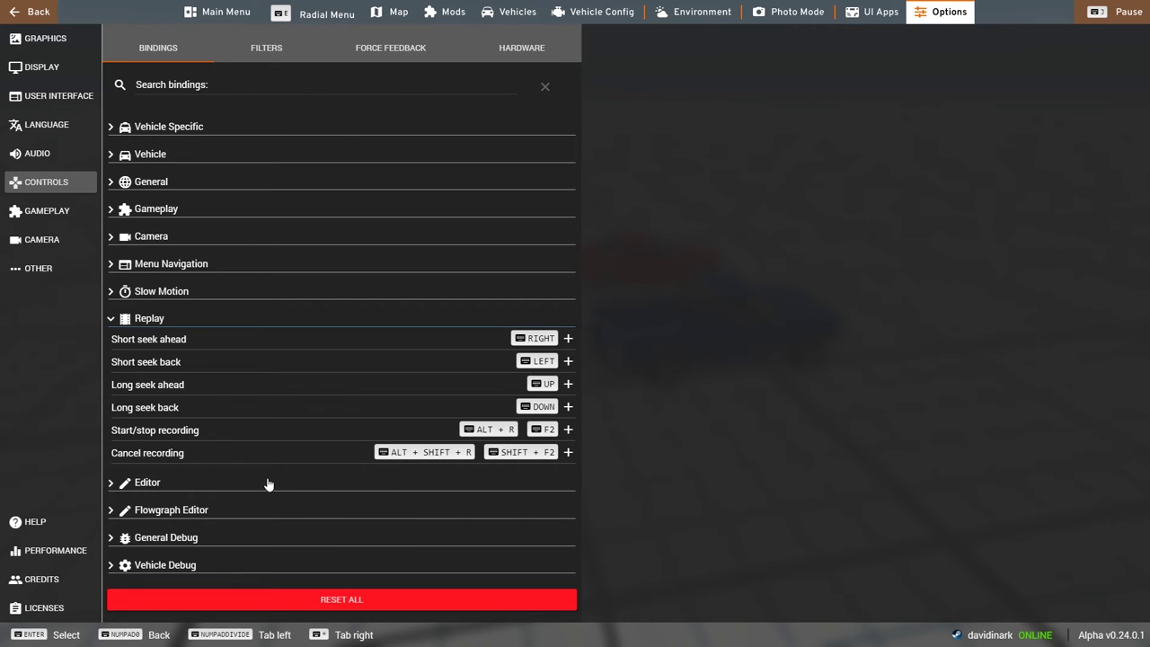
pyautogui.click(112, 320)
# Step: Look through the full list of Editor key bindings and collapse the category
pyautogui.click(113, 350)
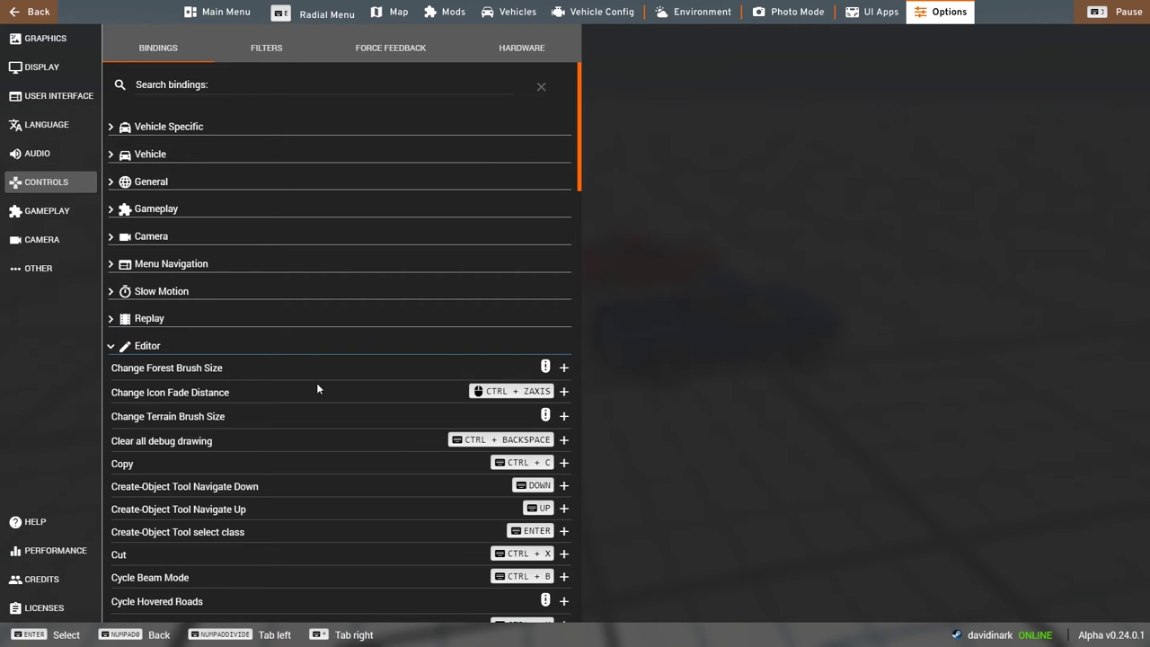
pyautogui.scroll(-5, 321, 384)
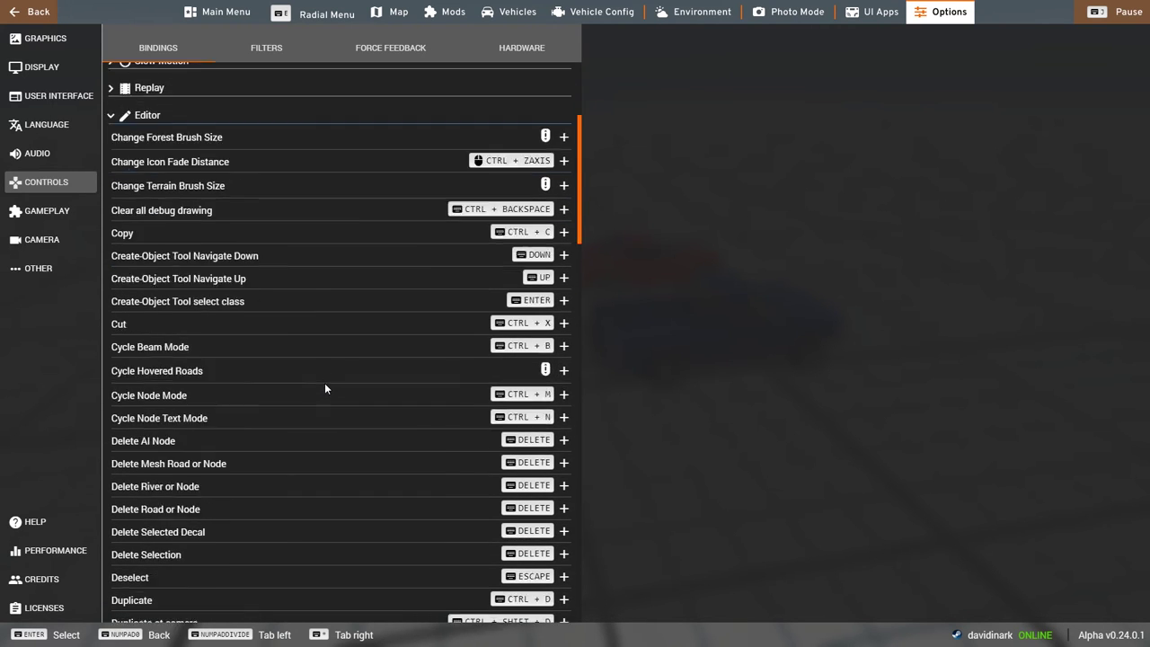
pyautogui.scroll(-5, 326, 388)
pyautogui.scroll(-2, 378, 486)
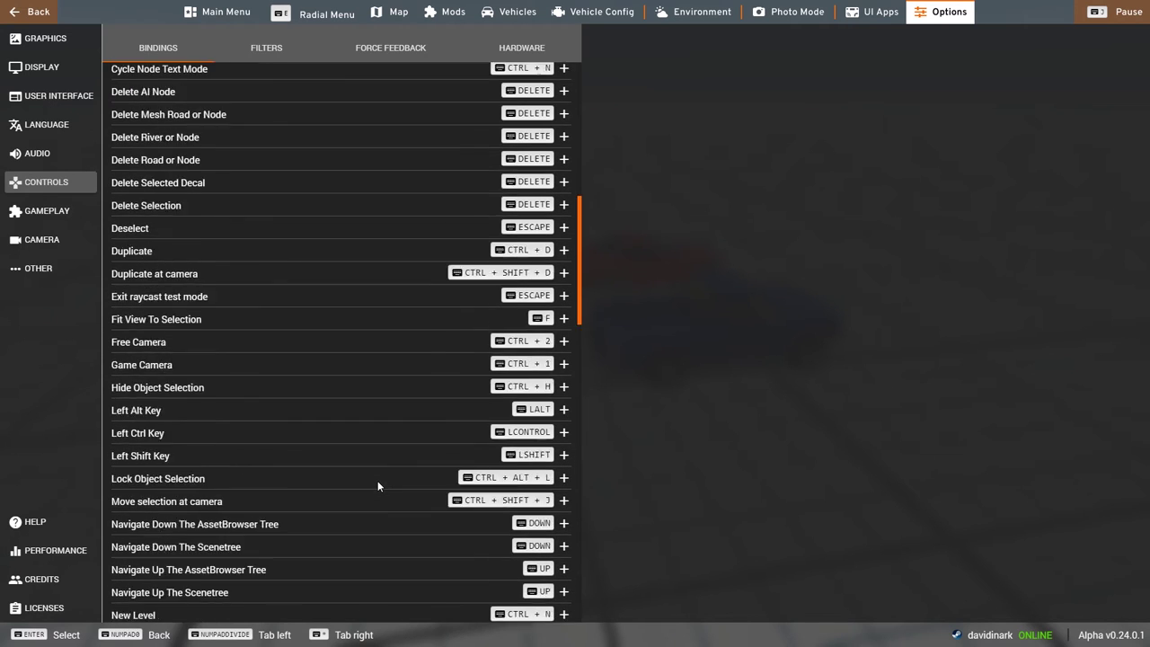
pyautogui.scroll(-8, 376, 482)
pyautogui.scroll(15, 384, 444)
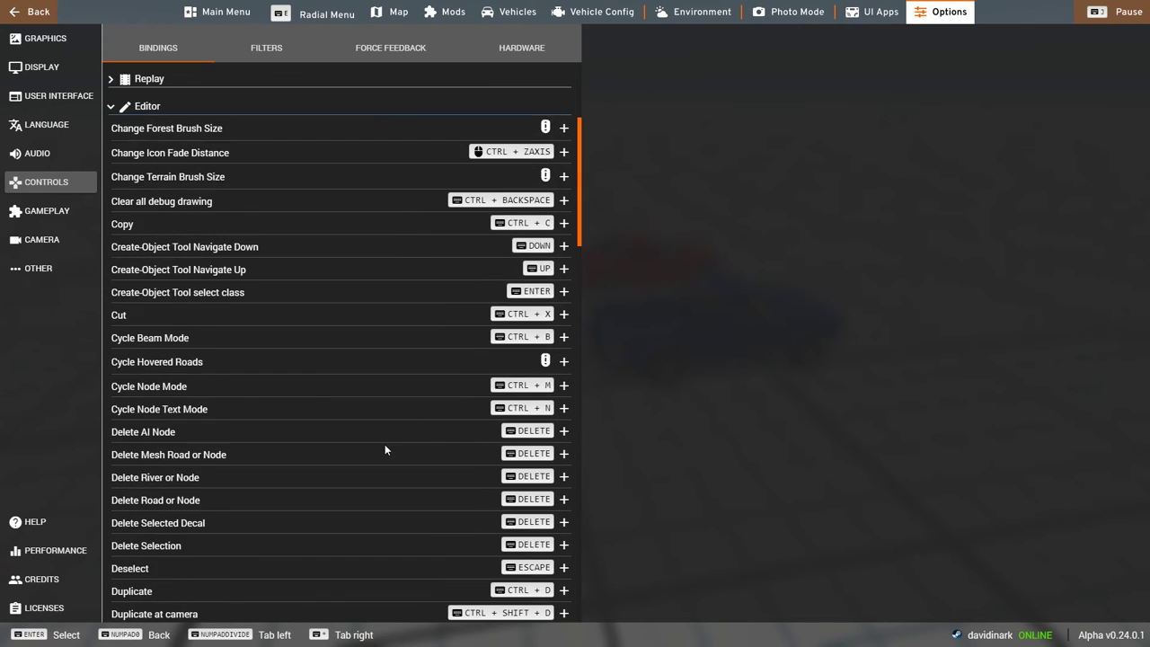
pyautogui.scroll(3, 384, 449)
pyautogui.click(108, 227)
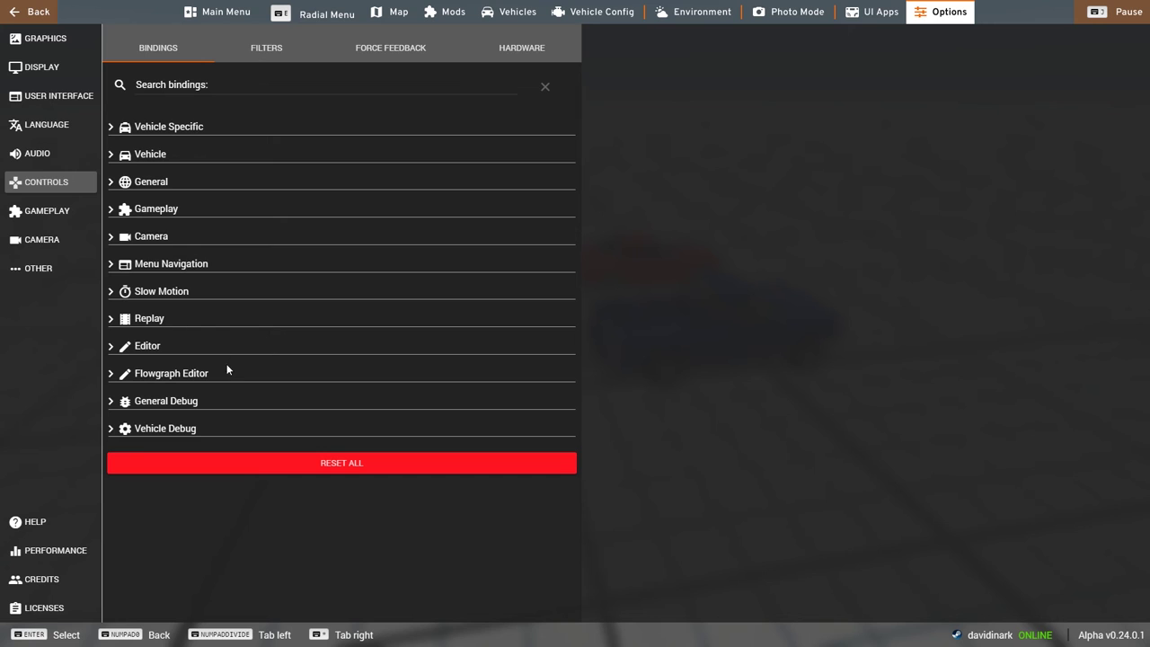
# Step: Look through the Flowgraph Editor key bindings and collapse the category
pyautogui.click(113, 375)
pyautogui.scroll(-8, 276, 519)
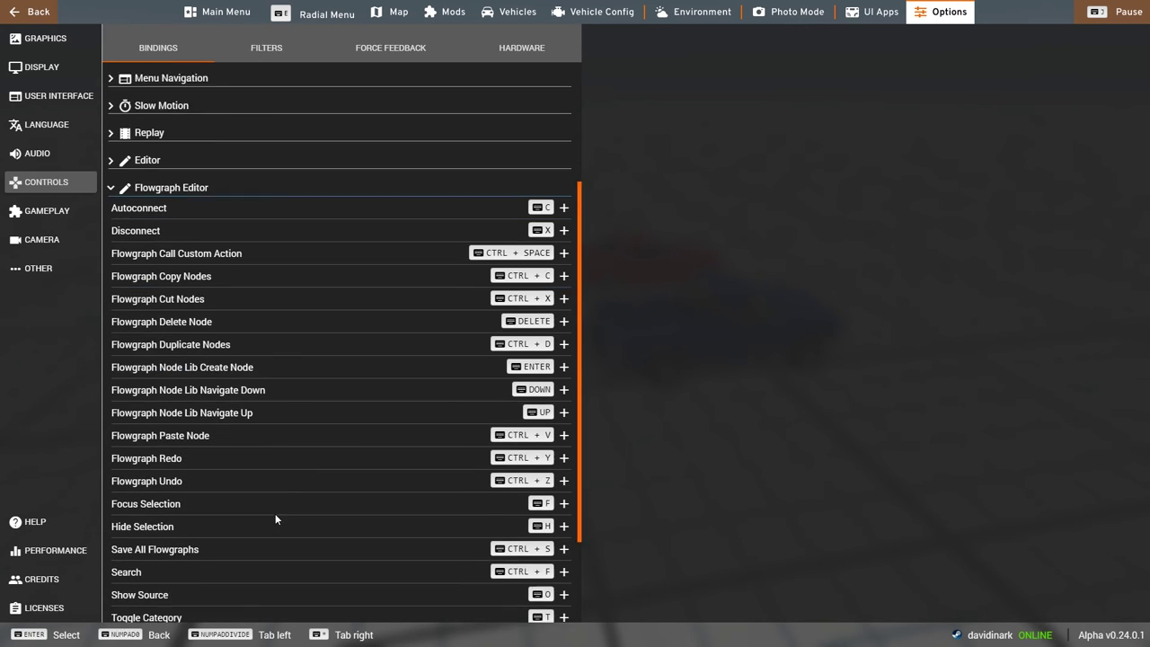
pyautogui.scroll(8, 275, 519)
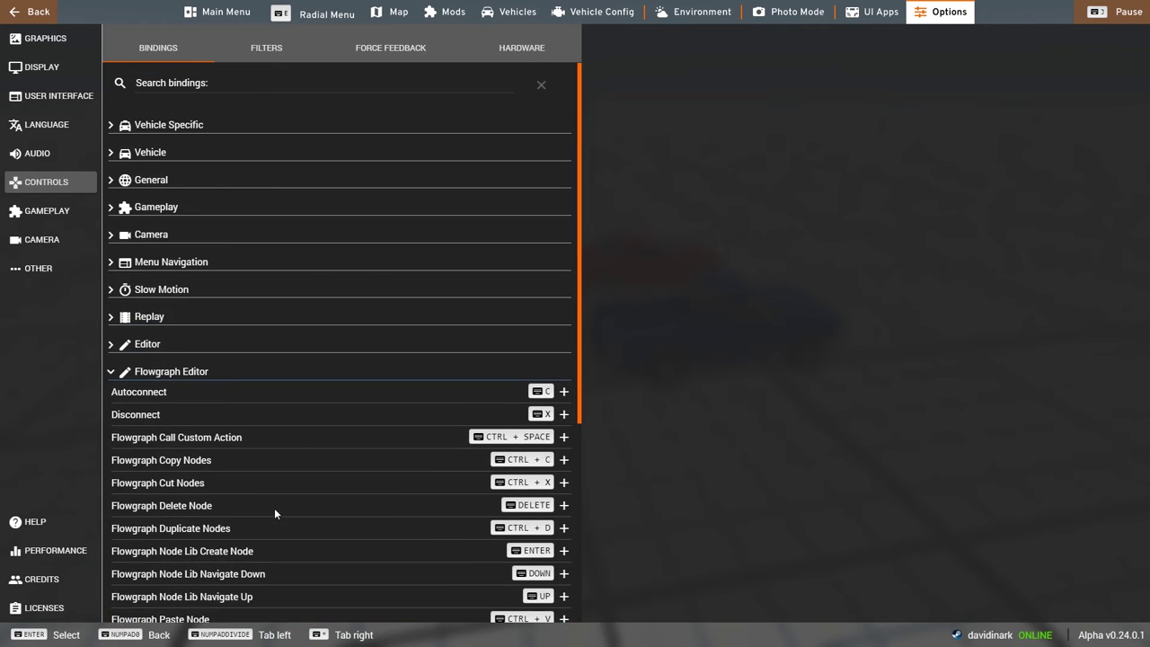
pyautogui.click(132, 381)
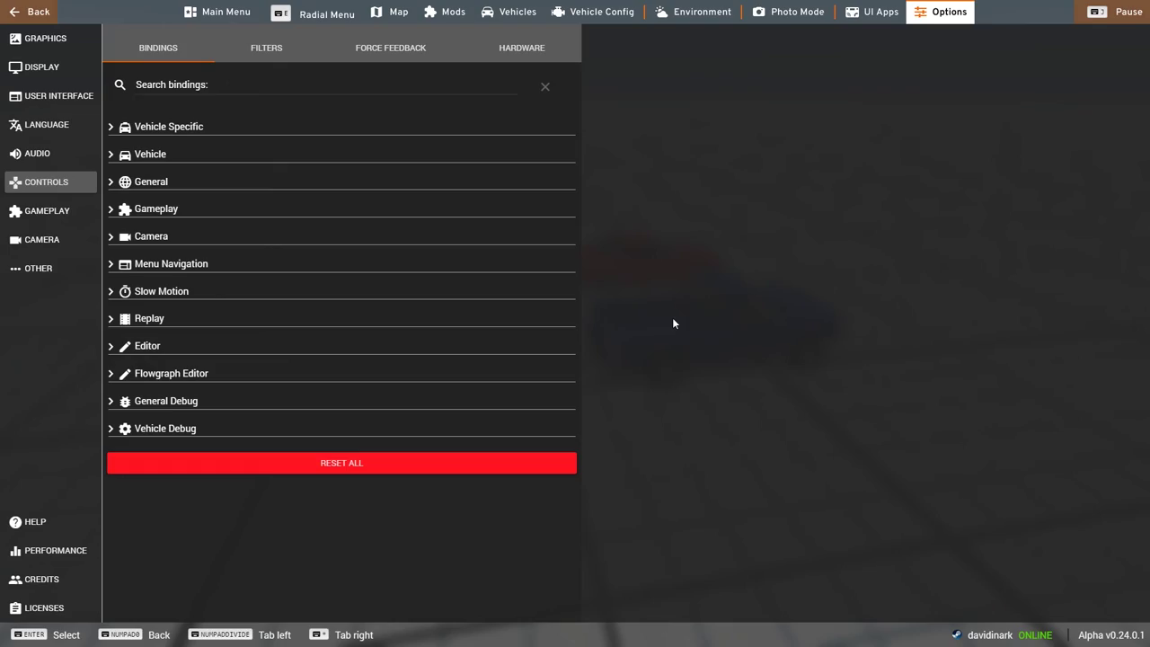
# Step: Leave the control options, return to the running game and view the pickup and caravan from behind
pyautogui.press('Escape')
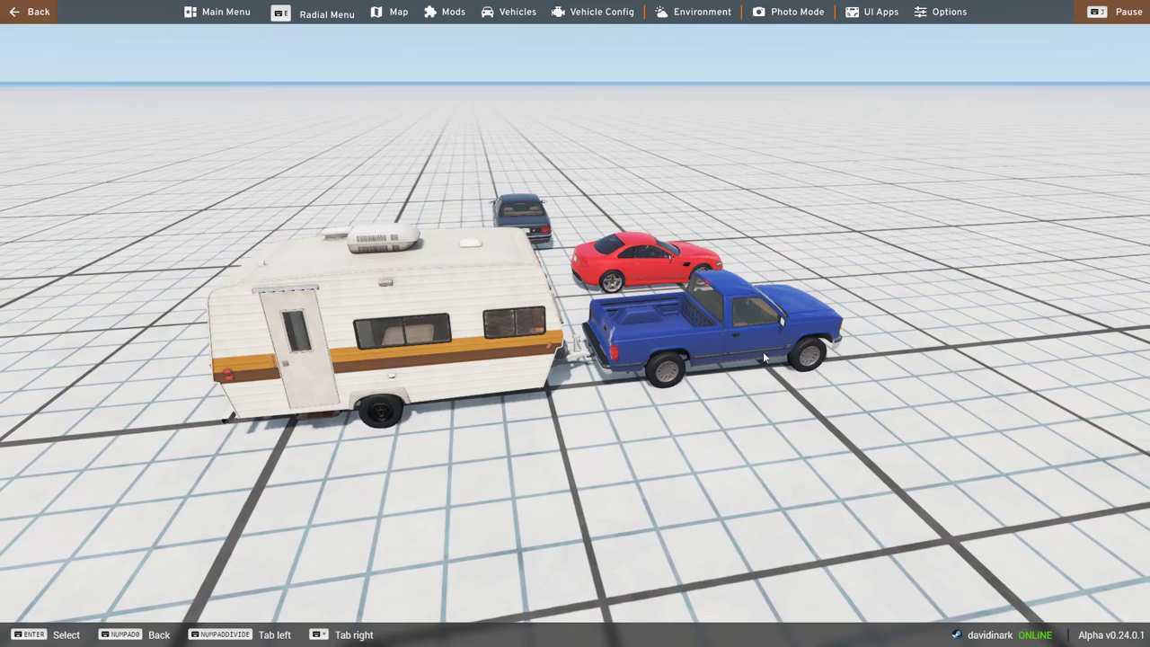
pyautogui.moveTo(762, 357); pyautogui.dragTo(794, 405)
pyautogui.press('Escape')
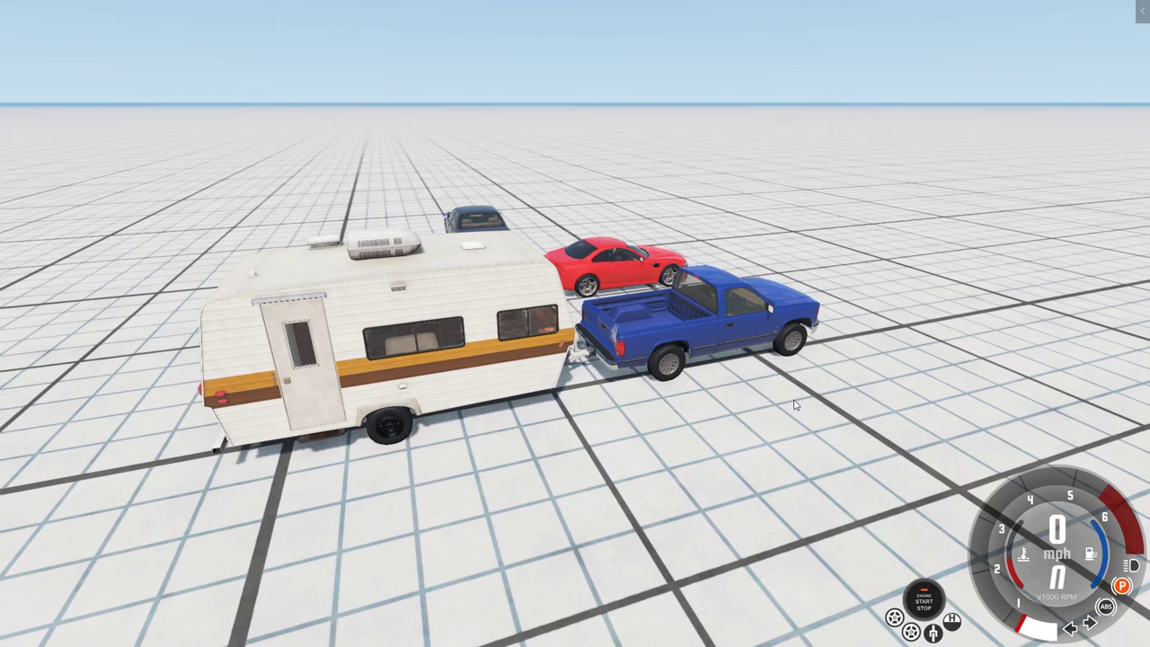
pyautogui.moveTo(753, 460); pyautogui.dragTo(722, 445)
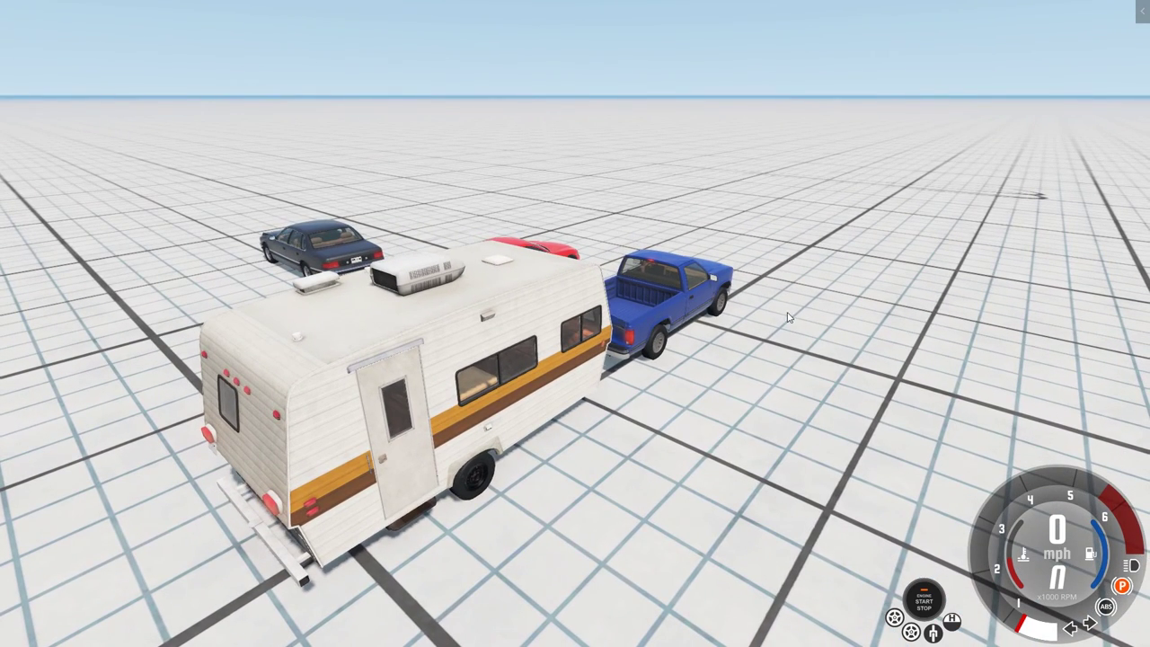
# Step: Open the world editor and select the blue pickup to show its properties, then select the ground plane
pyautogui.press('F11')
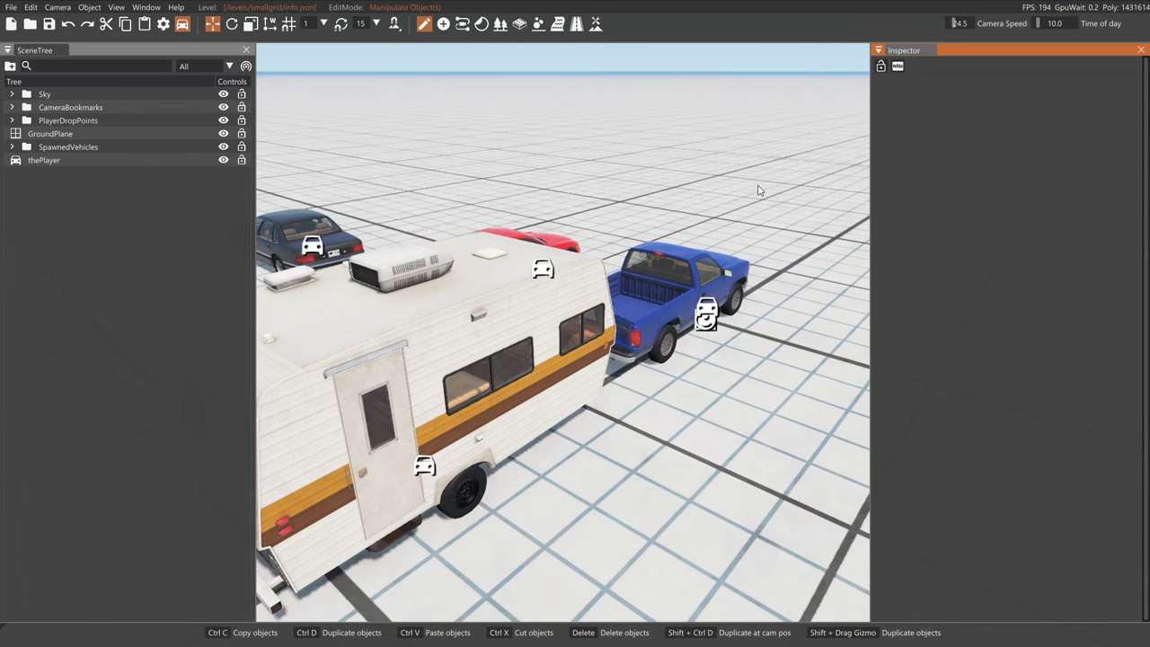
pyautogui.click(708, 307)
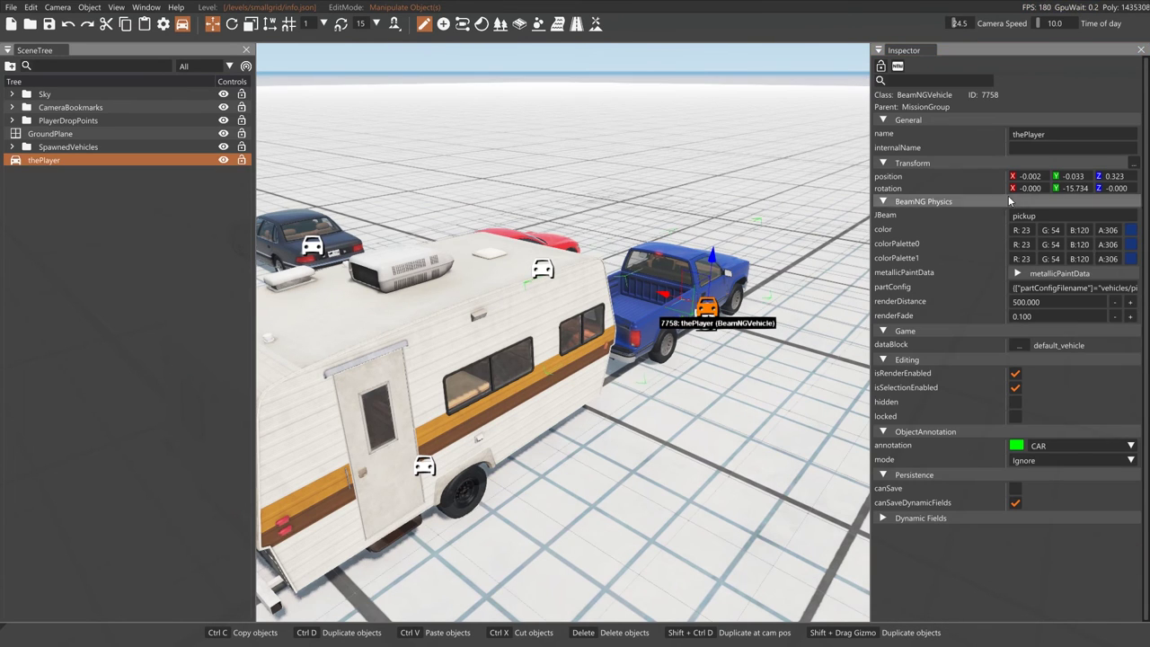
pyautogui.rightClick(751, 466)
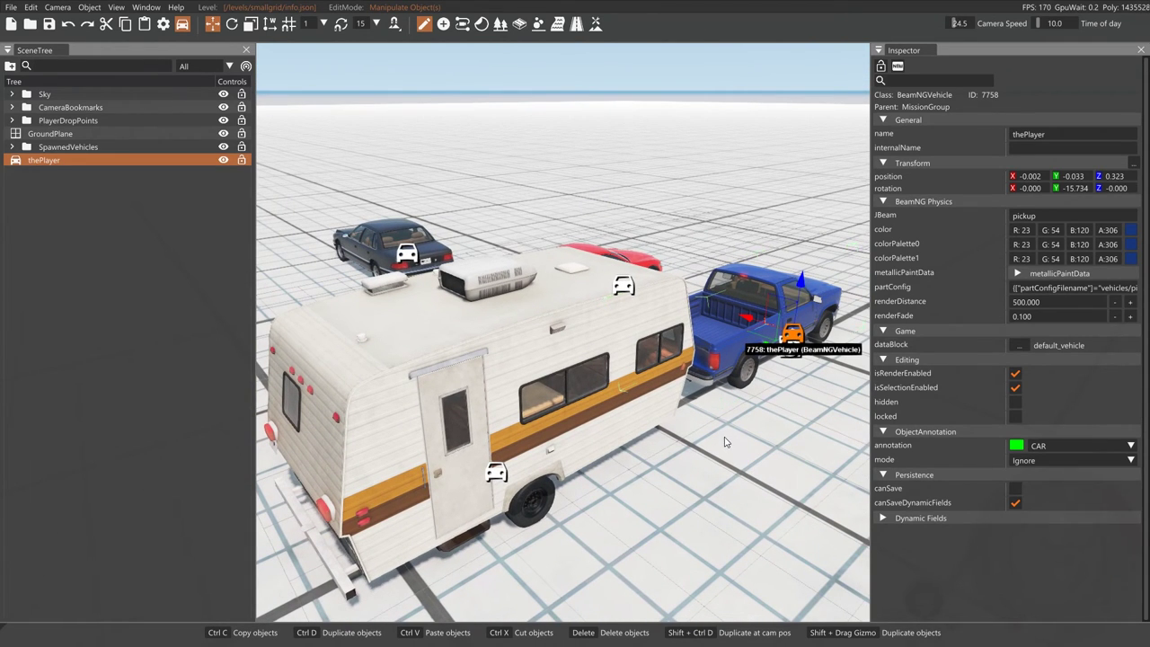
pyautogui.click(751, 421)
# Step: Hide the editor interface, select the dark sedan and the blue pickup by their markers, and restore the interface
pyautogui.press('F11')
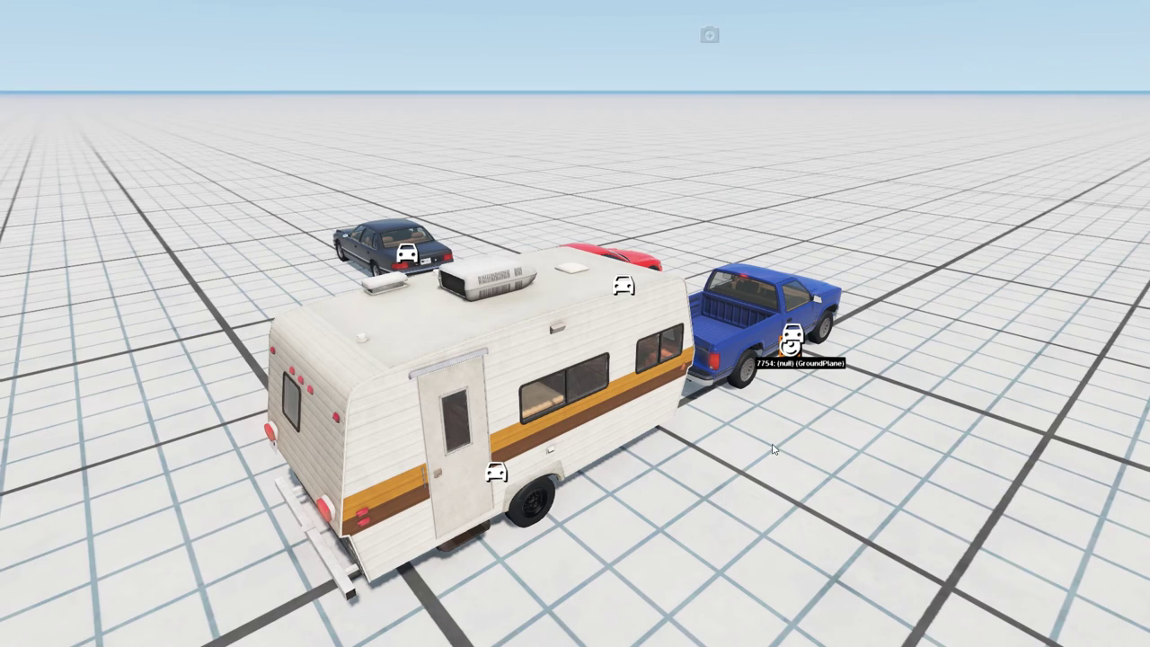
pyautogui.rightClick(831, 456)
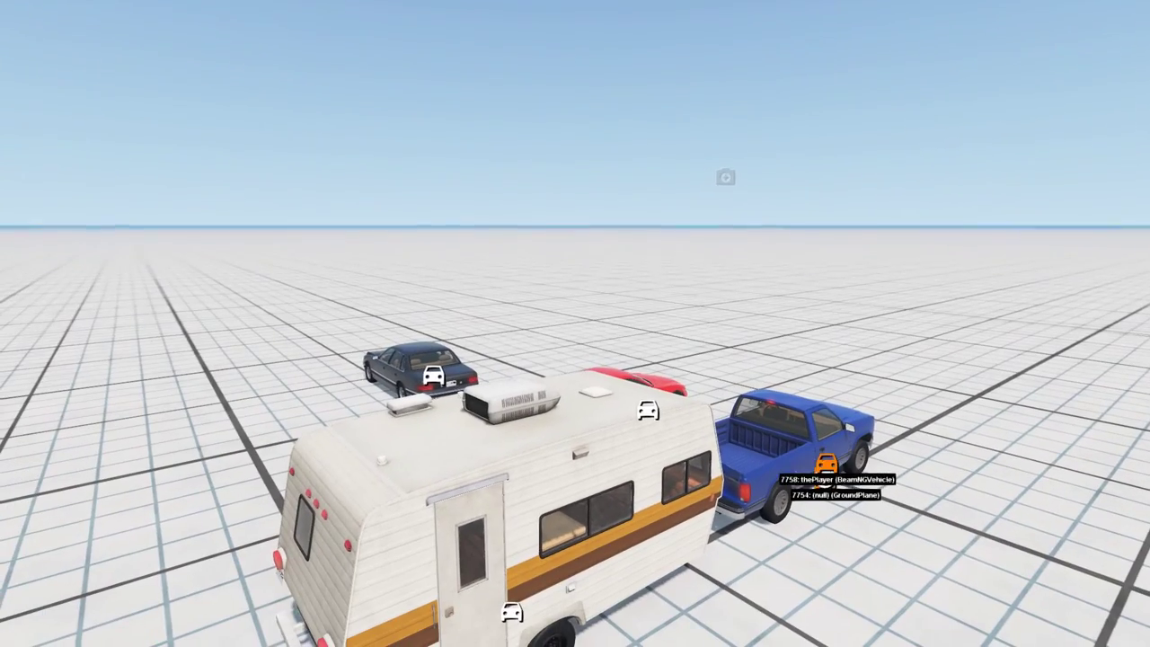
pyautogui.click(647, 411)
pyautogui.click(433, 376)
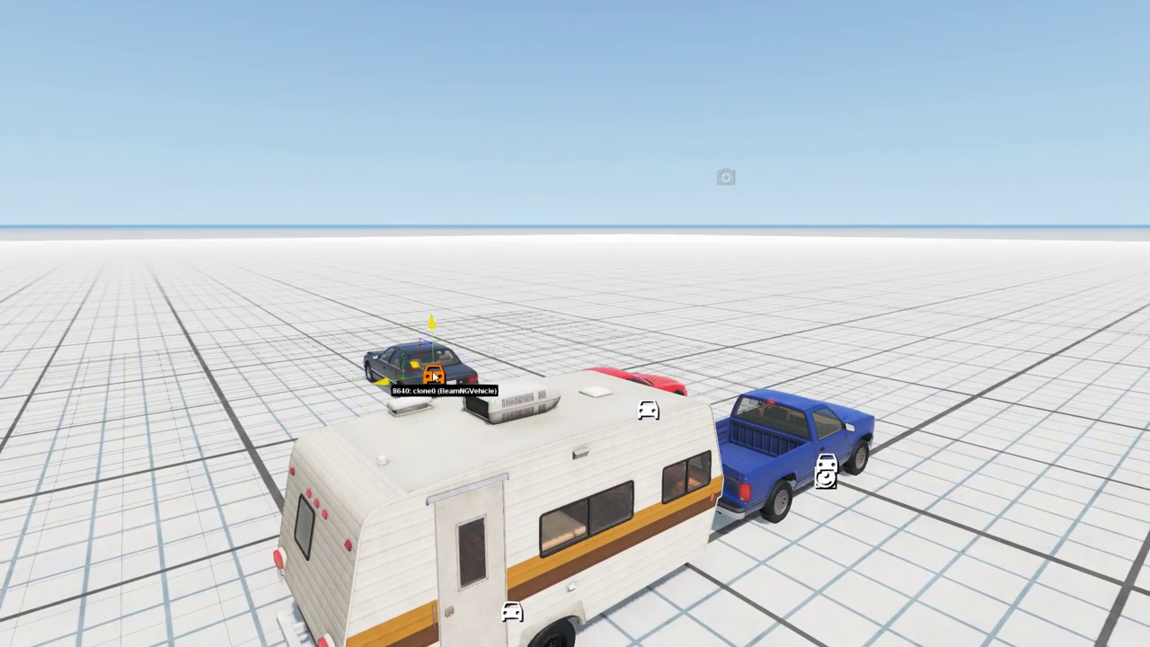
pyautogui.click(825, 468)
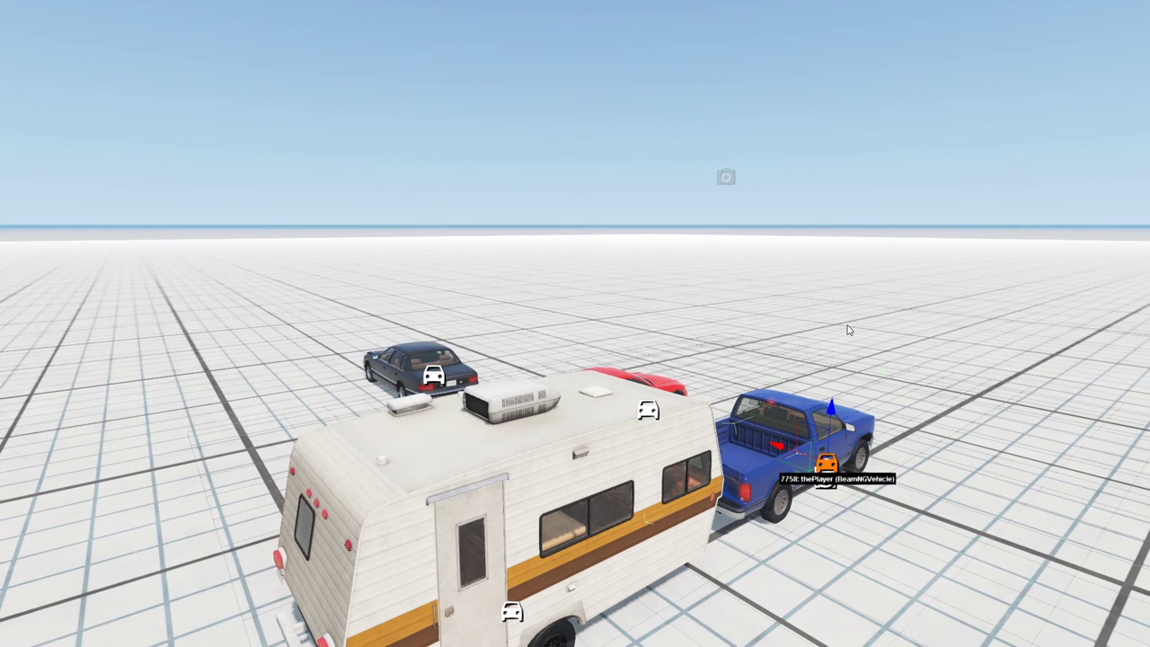
pyautogui.hotkey('alt', 'u')
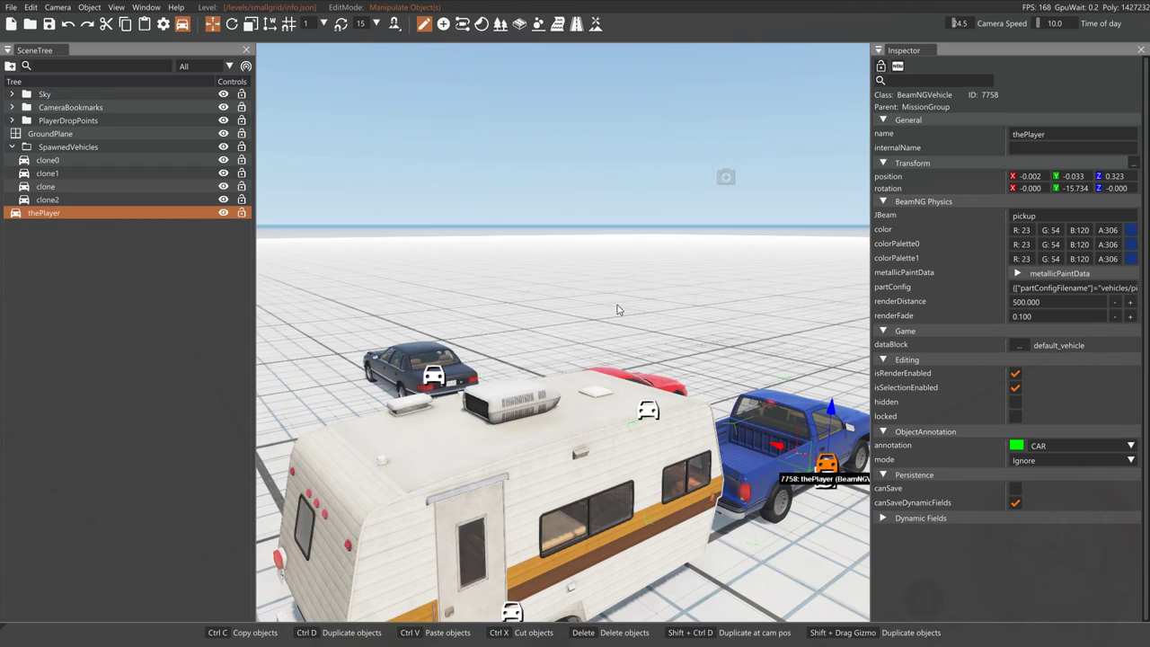
# Step: Hide the editor interface again, shift the view over the vehicles, and bring the interface back
pyautogui.press('F11')
pyautogui.moveTo(835, 295); pyautogui.dragTo(811, 305)
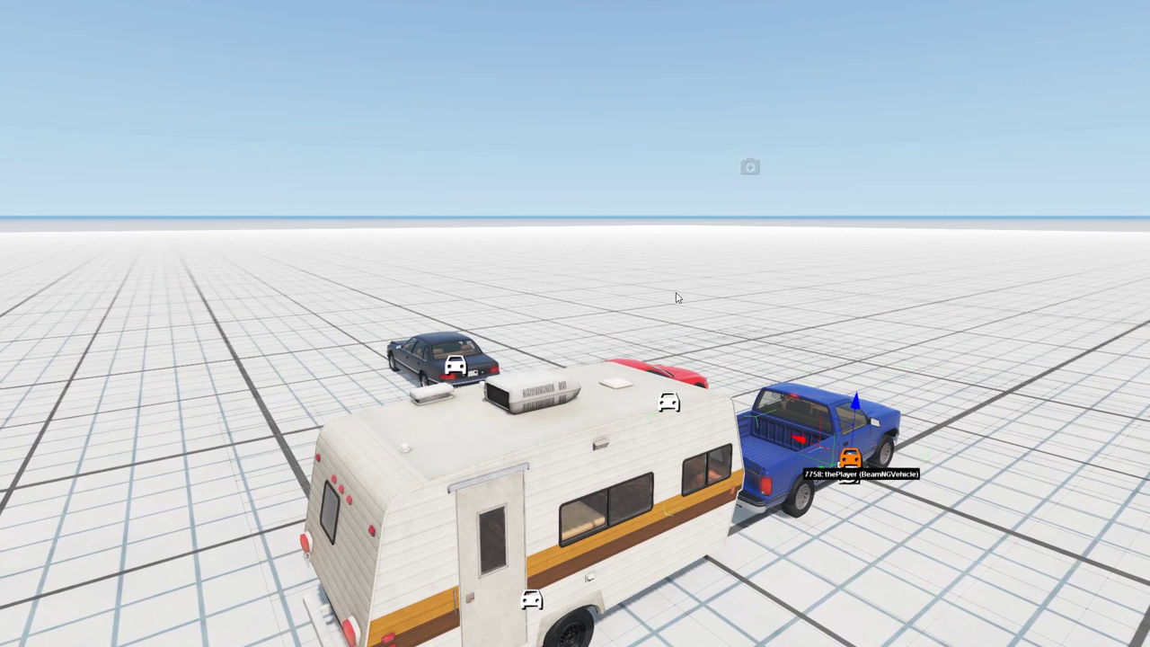
pyautogui.press('F11')
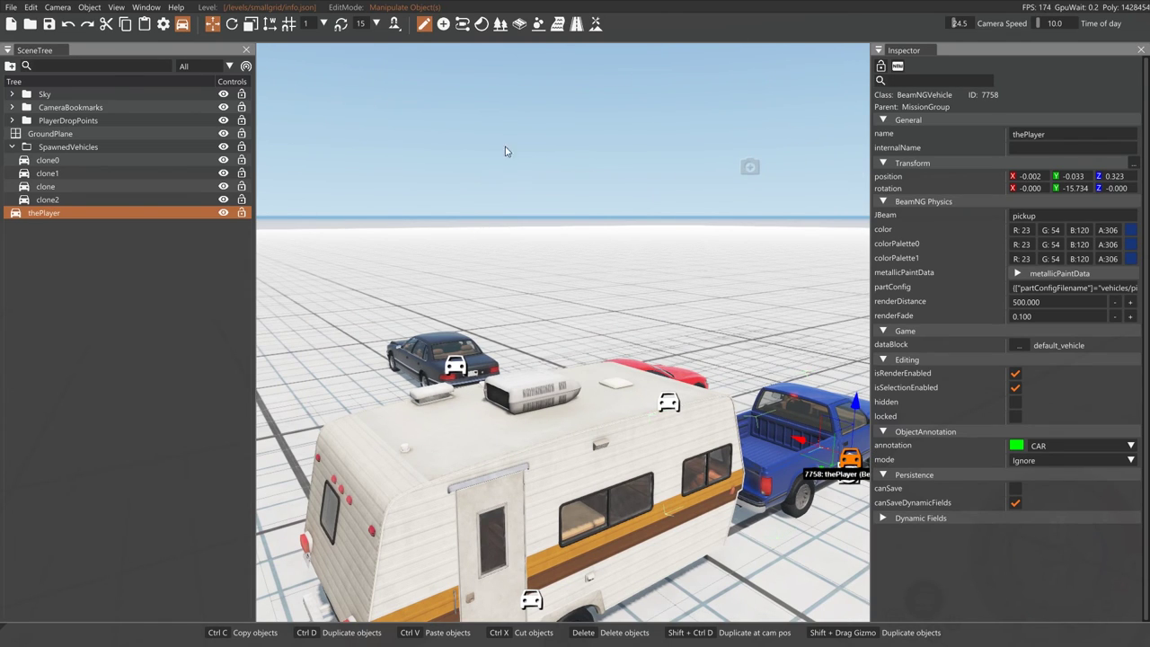
# Step: Close the Inspector, reopen it from the list of editor windows, and exit the world editor
pyautogui.click(144, 8)
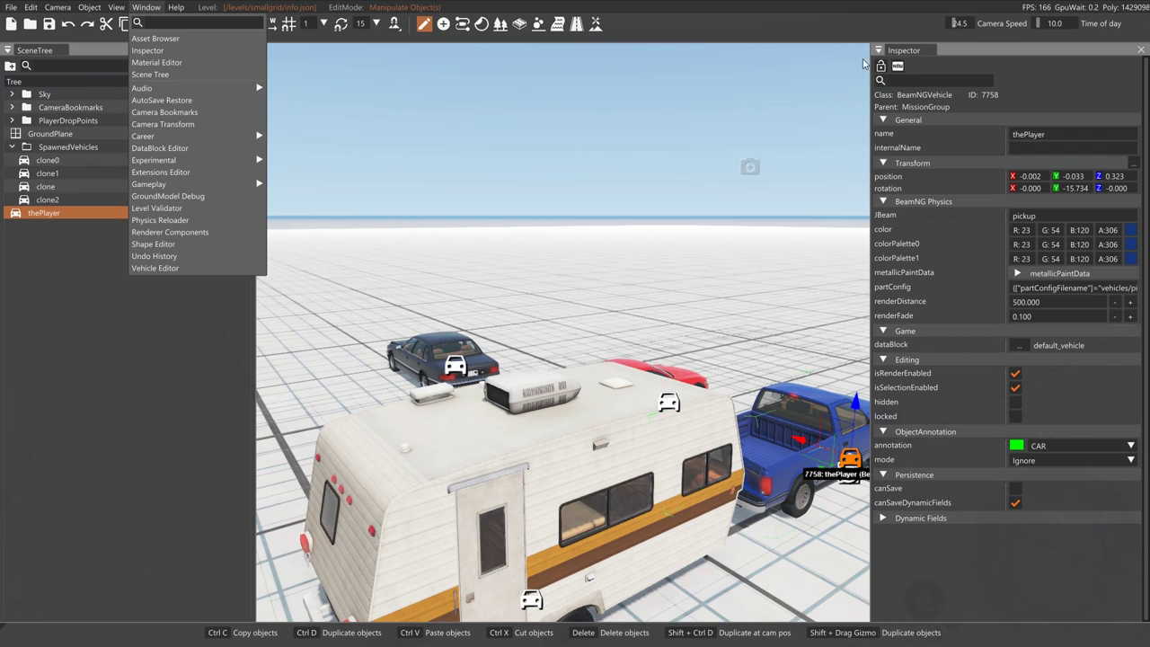
pyautogui.click(1140, 50)
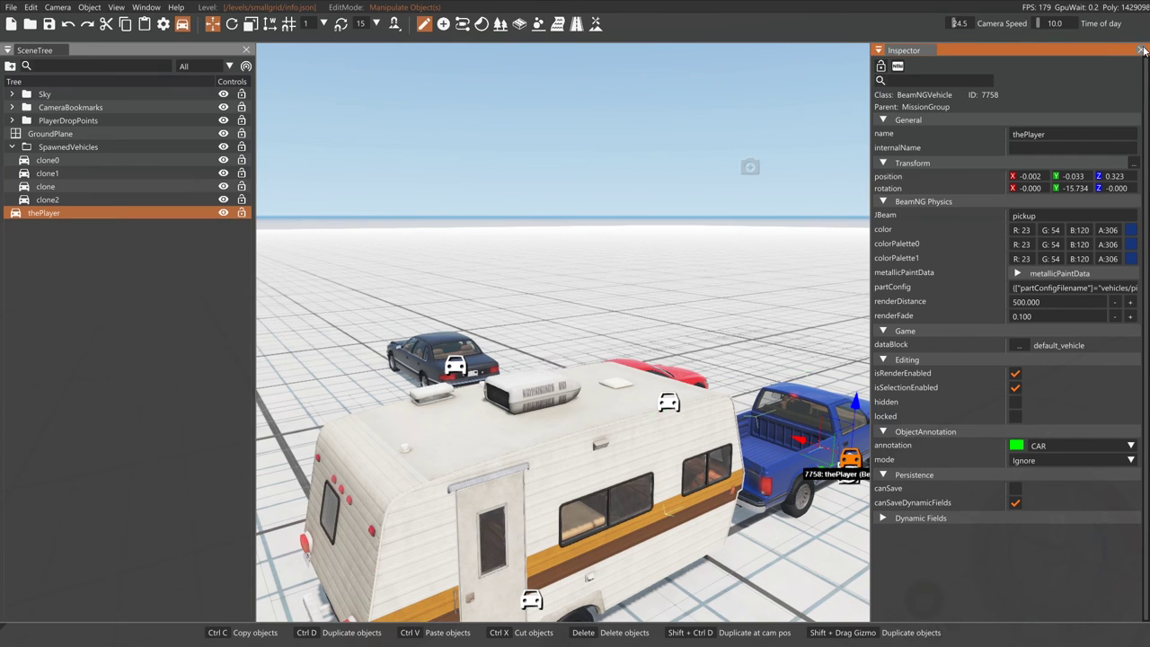
pyautogui.click(1140, 50)
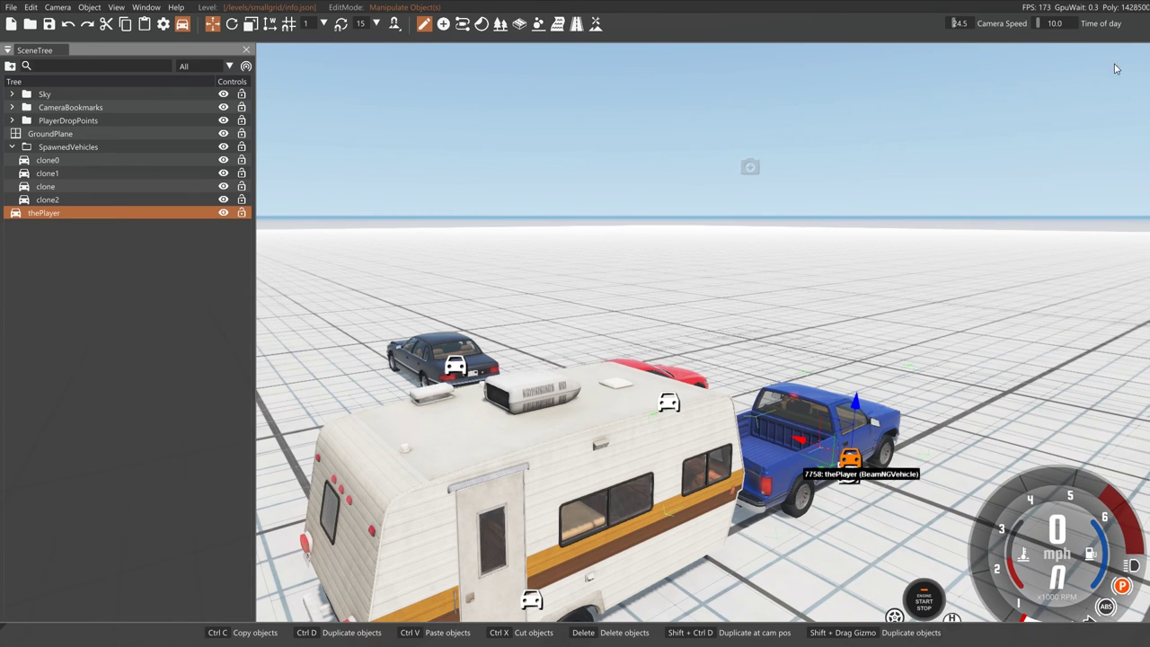
pyautogui.click(145, 7)
pyautogui.click(149, 52)
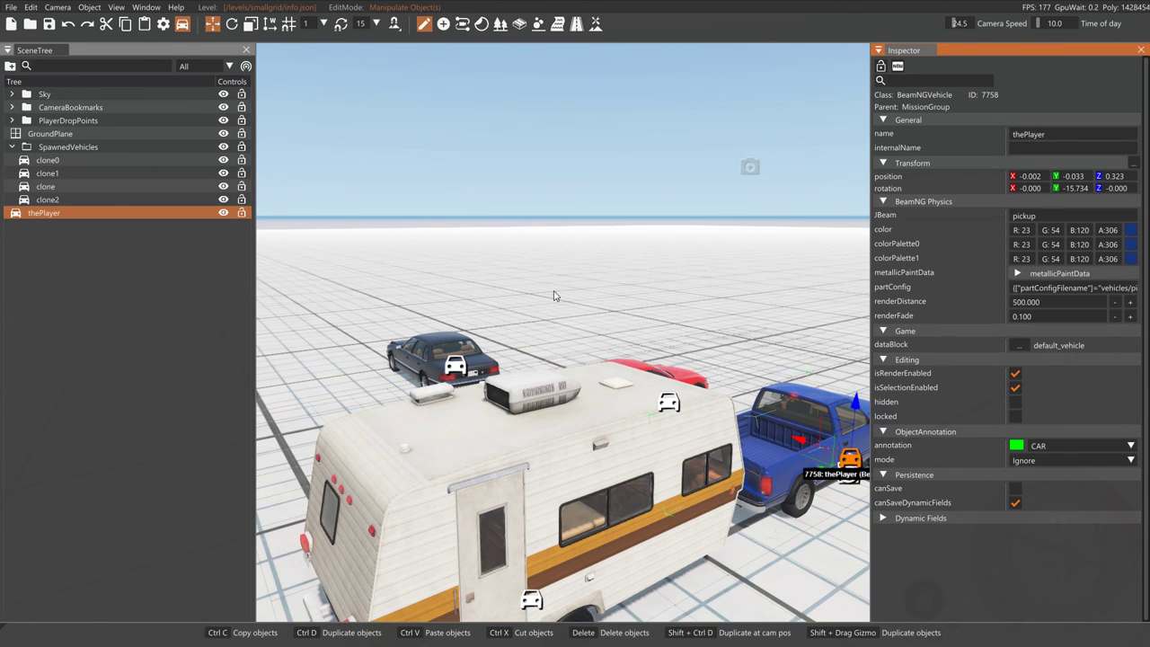
pyautogui.press('F11')
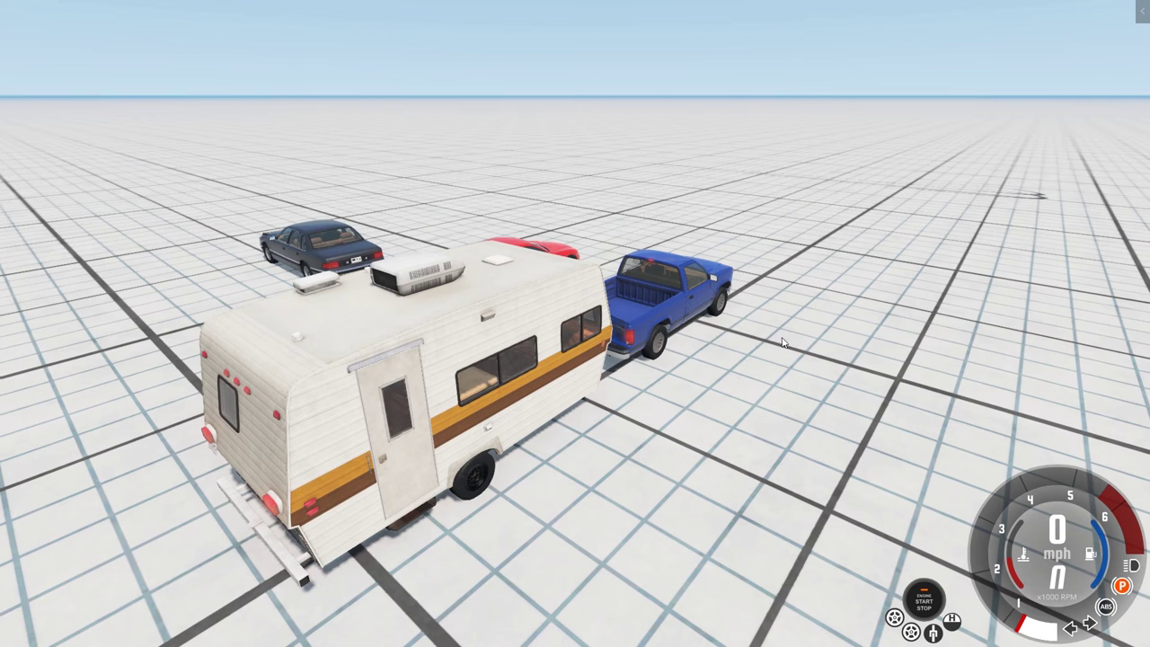
# Step: Drive the blue pickup with the caravan forward, steering right and left across the grid, and brake to a stop
pyautogui.moveTo(781, 341); pyautogui.dragTo(90, 300)
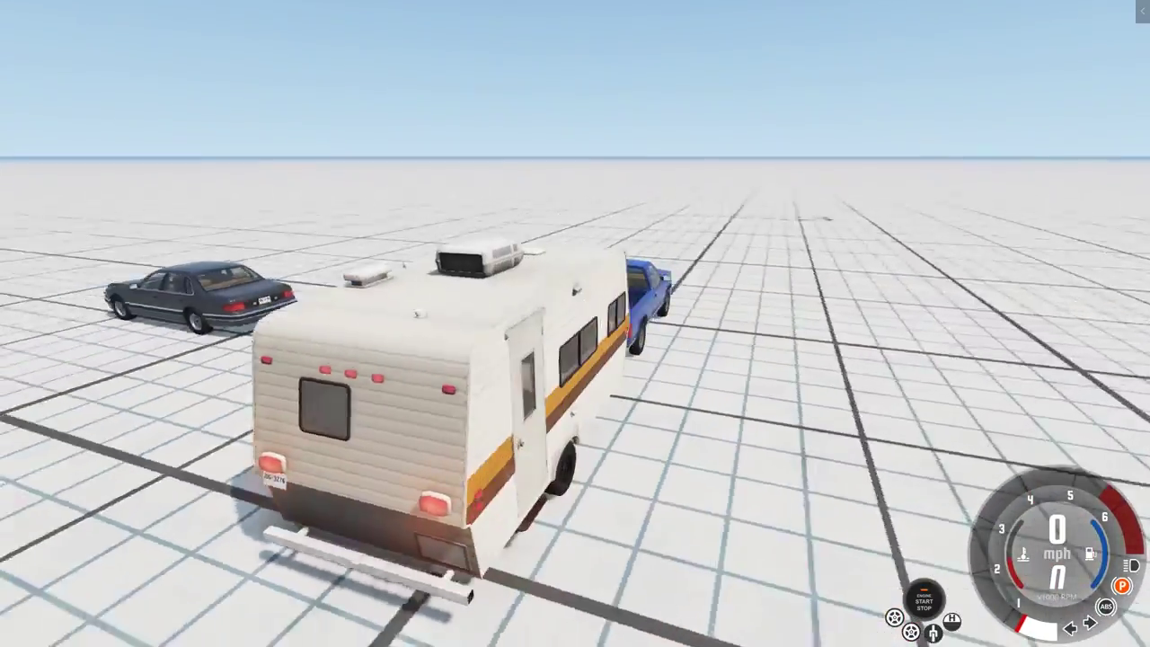
pyautogui.press('Up')
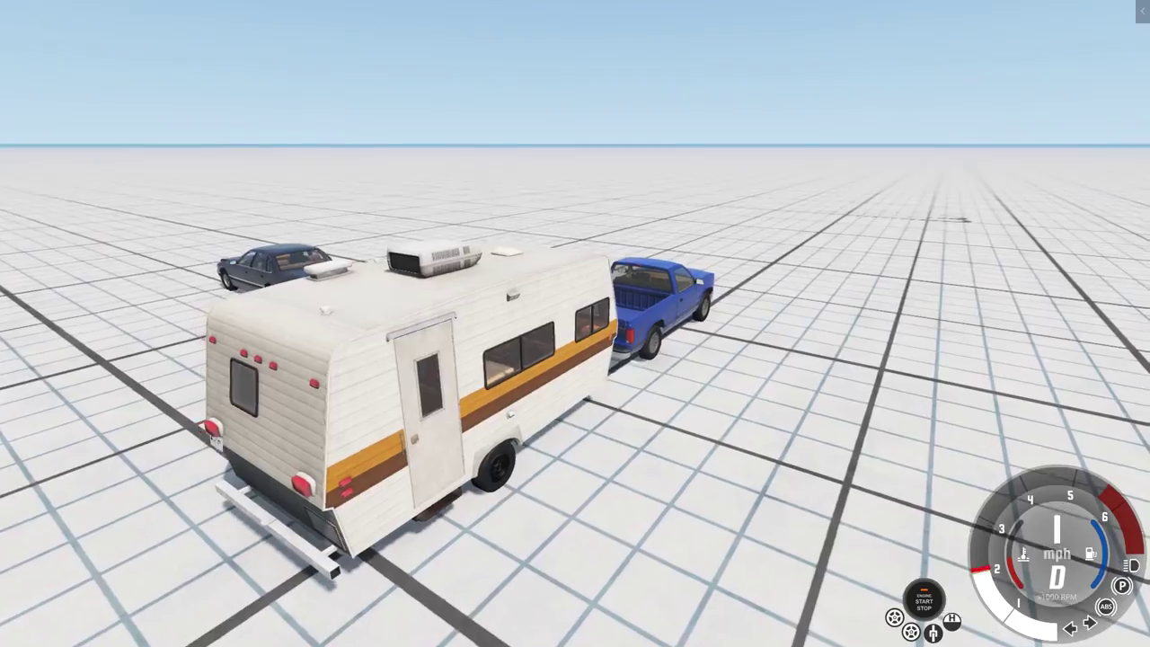
pyautogui.press('Up')
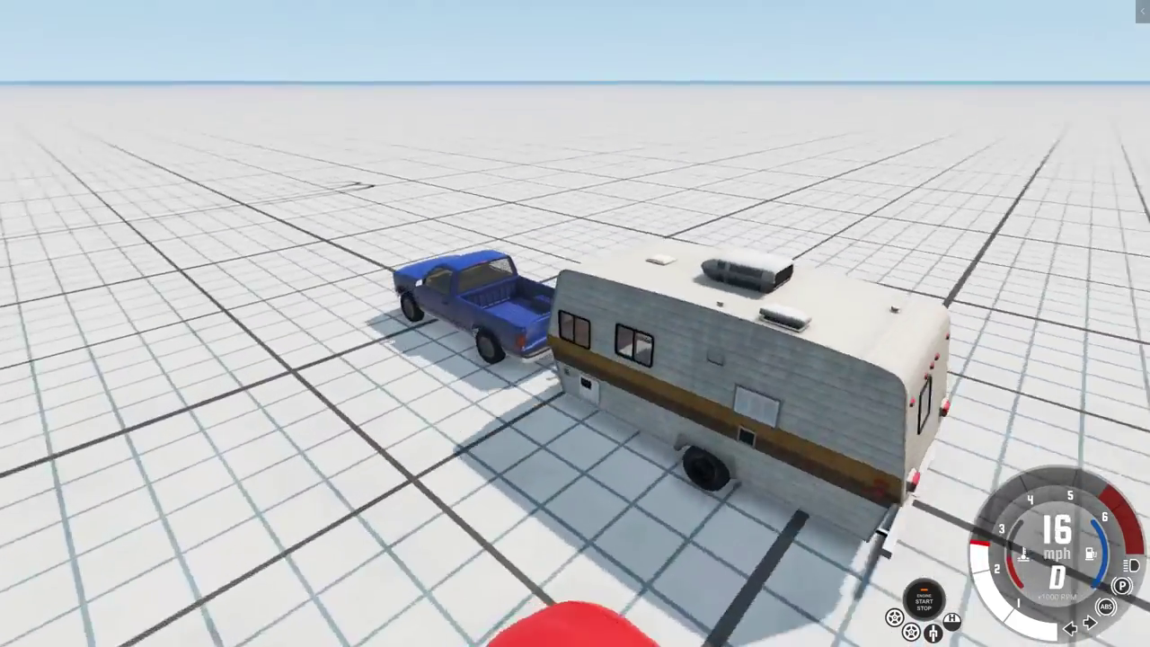
pyautogui.press('Up')
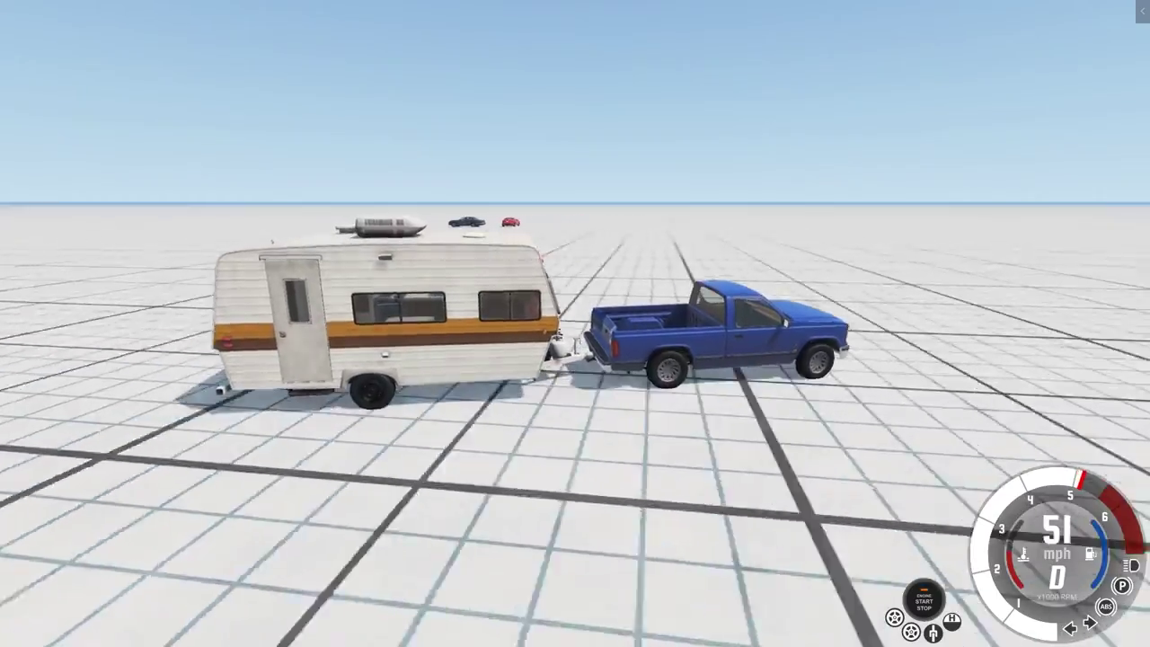
pyautogui.press('Right')
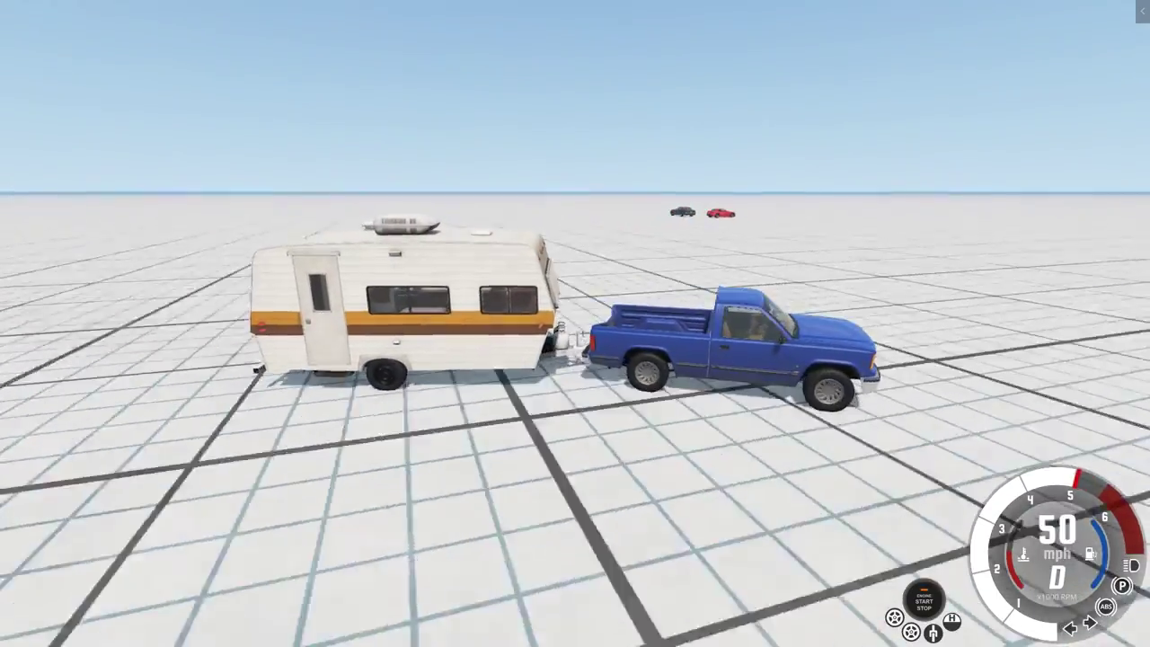
pyautogui.press('Left')
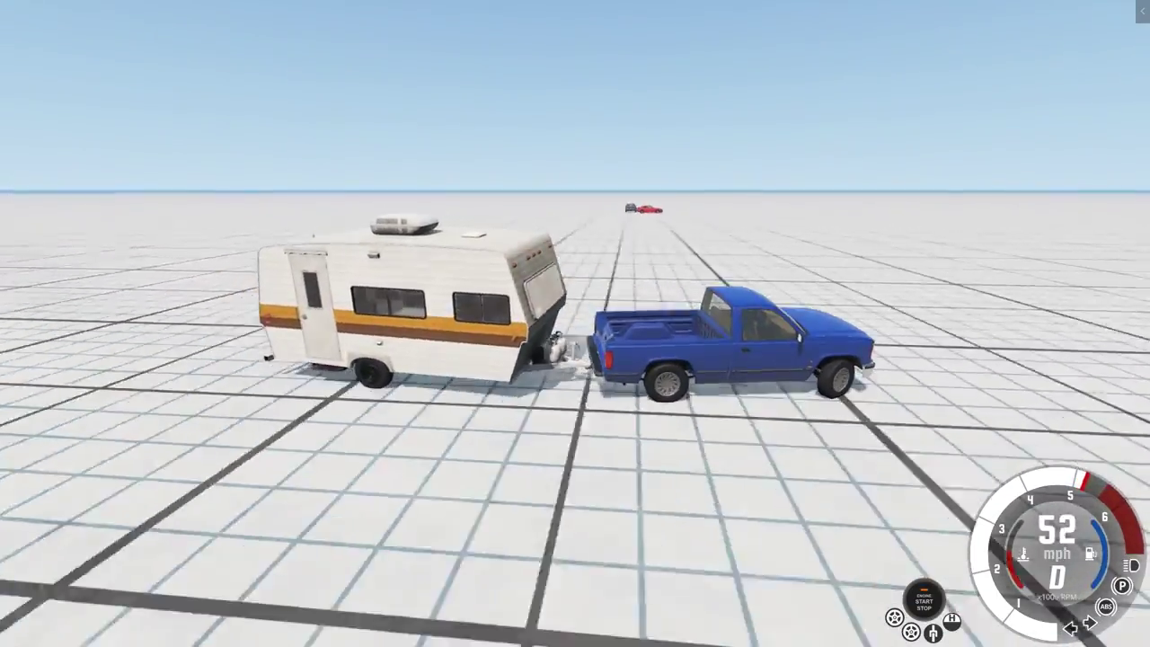
pyautogui.press('Left')
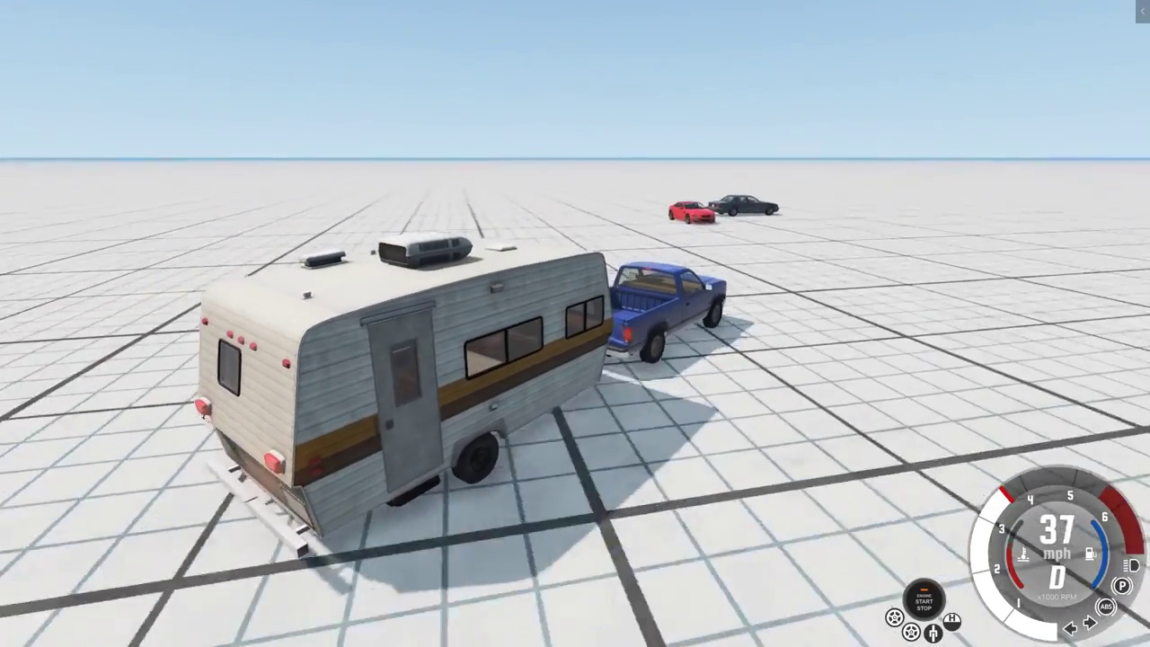
pyautogui.press('Down')
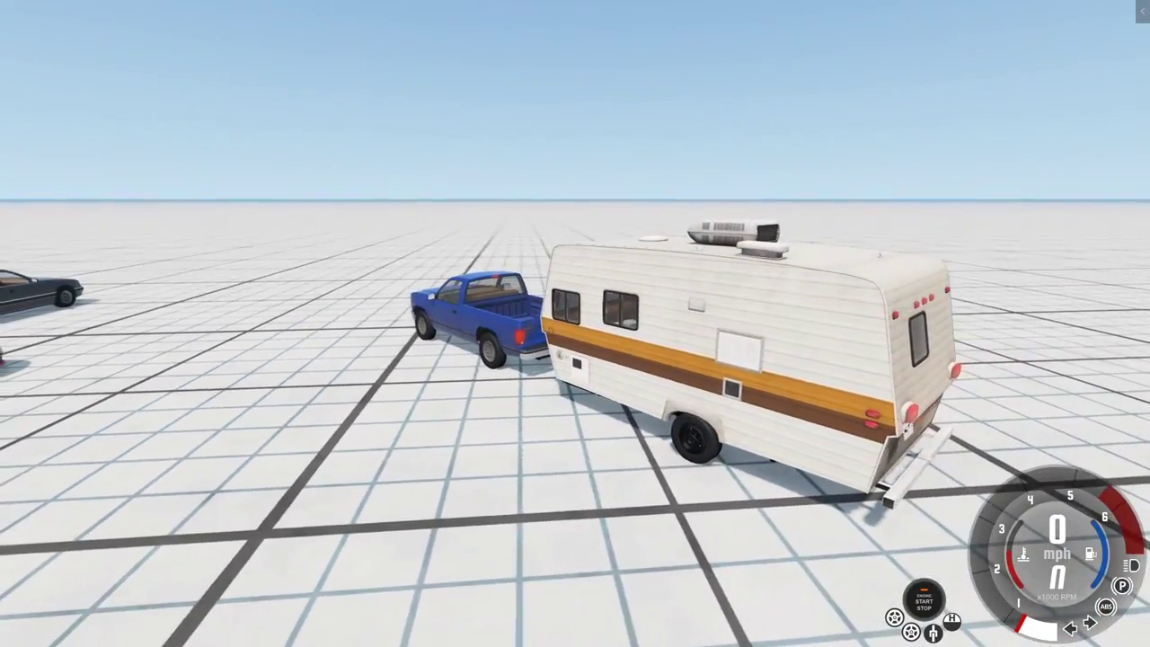
# Step: Switch control to the yellow muscle car with black stripes and turn the camera around it
pyautogui.press('Tab')
pyautogui.press('Tab')
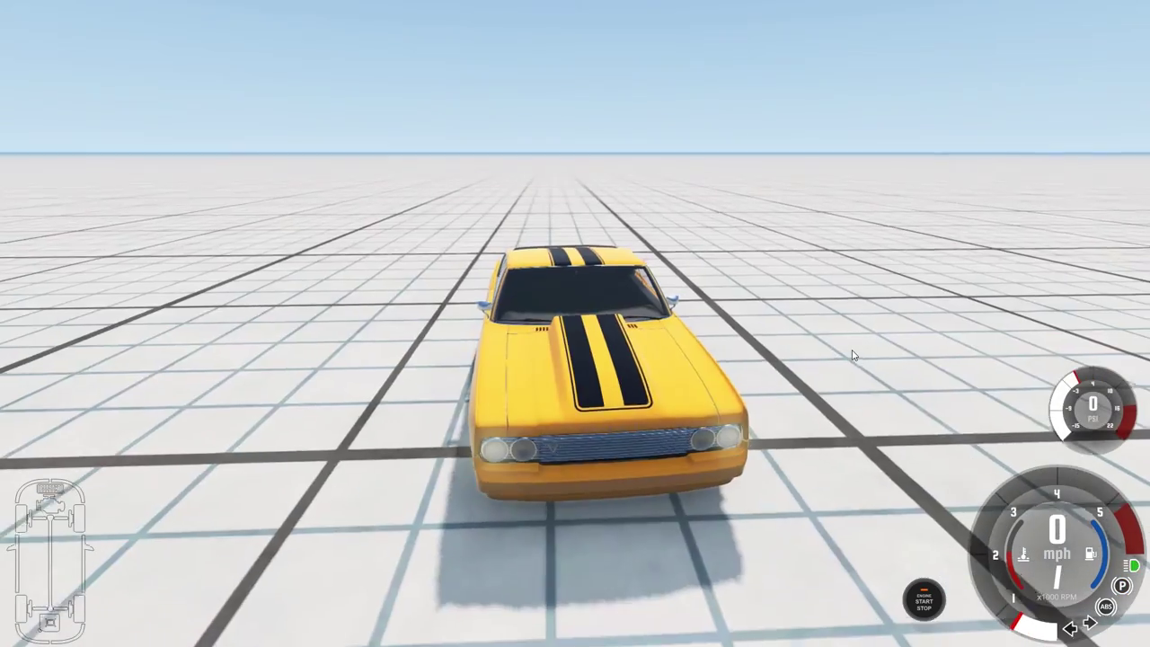
pyautogui.moveTo(853, 353); pyautogui.dragTo(629, 354)
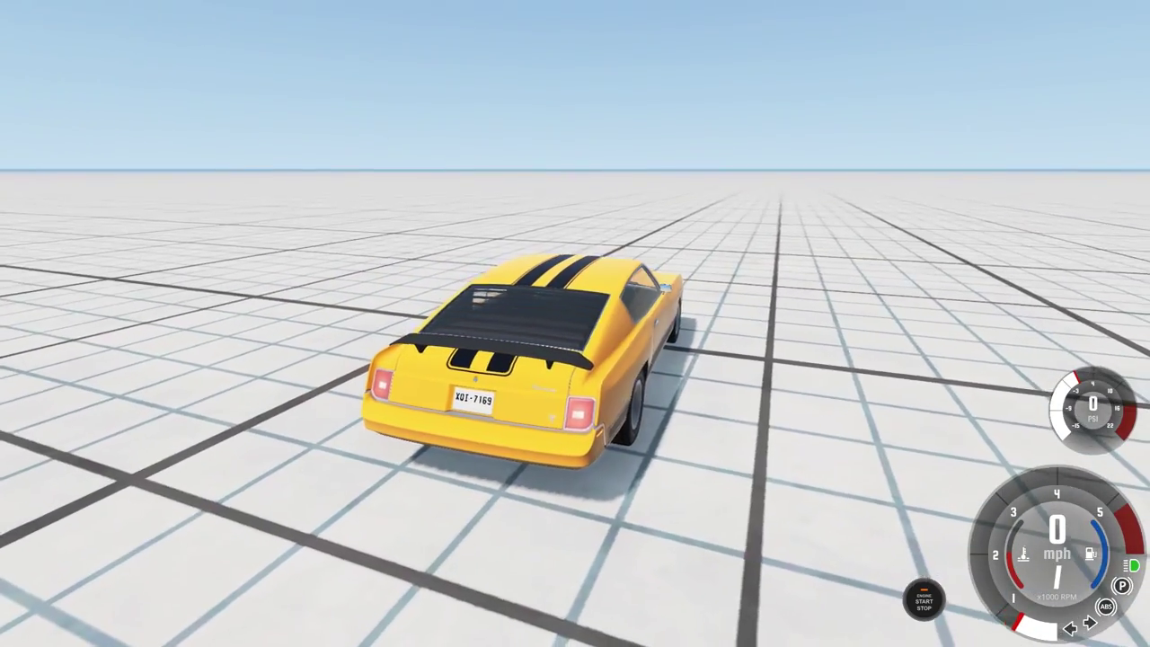
# Step: Reverse the yellow car while steering left, and restore it to its home position
pyautogui.press('Down')
pyautogui.press('Left')
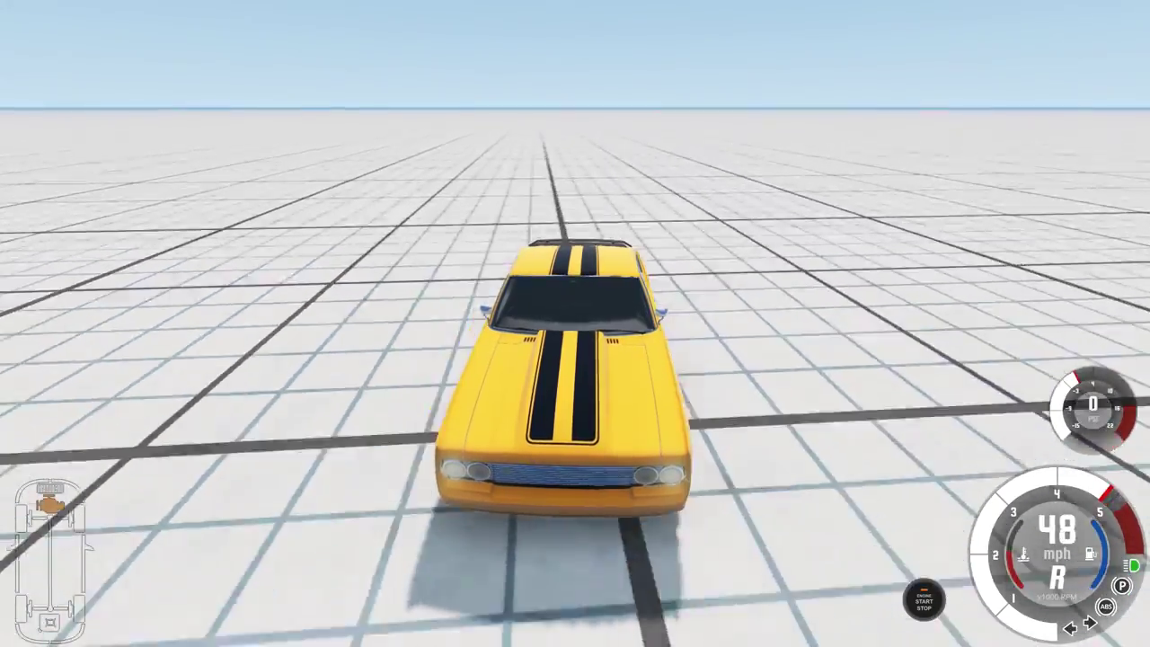
pyautogui.press('Home')
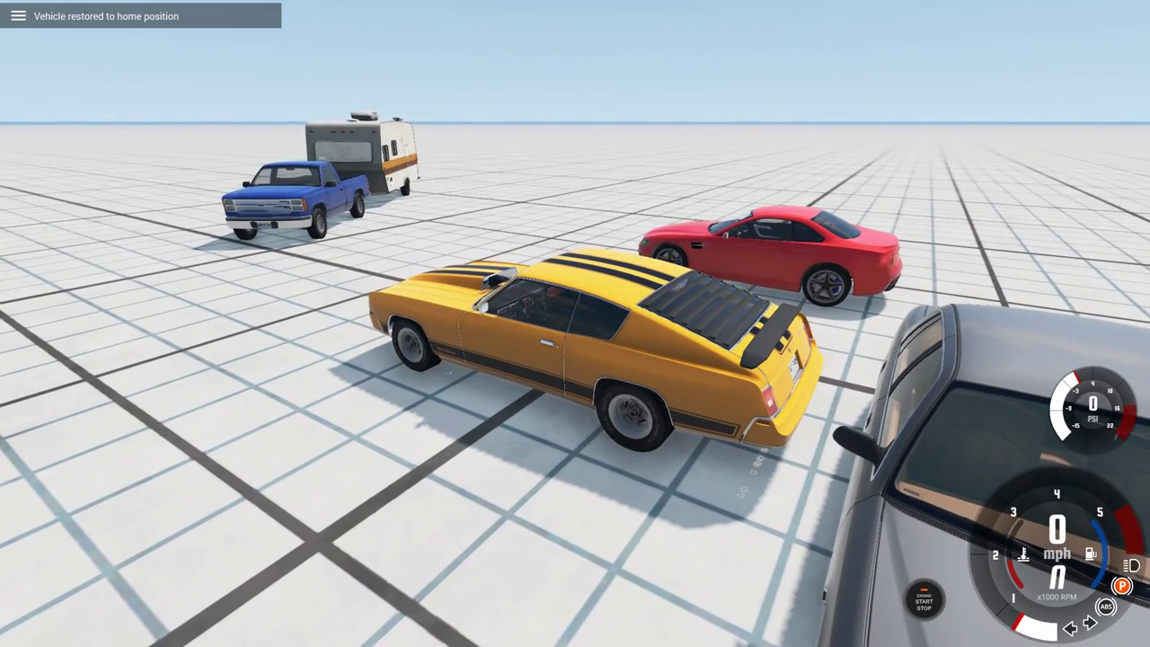
# Step: Accelerate the yellow car forward and steer right around the pickup and caravan
pyautogui.press('Up')
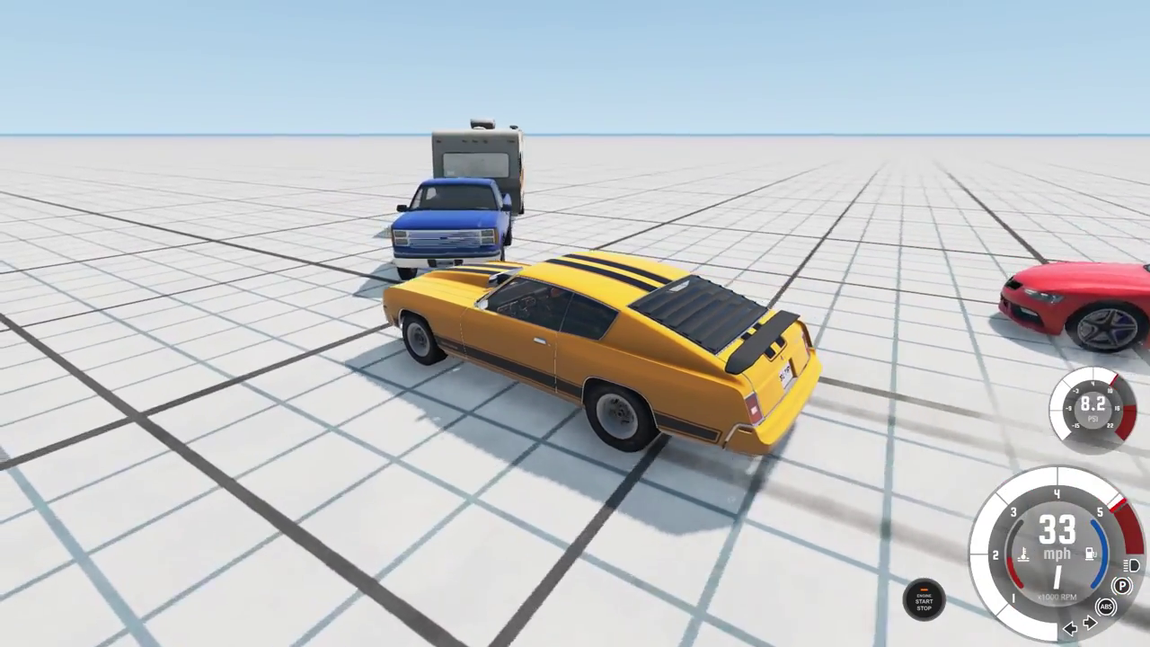
pyautogui.press('Right')
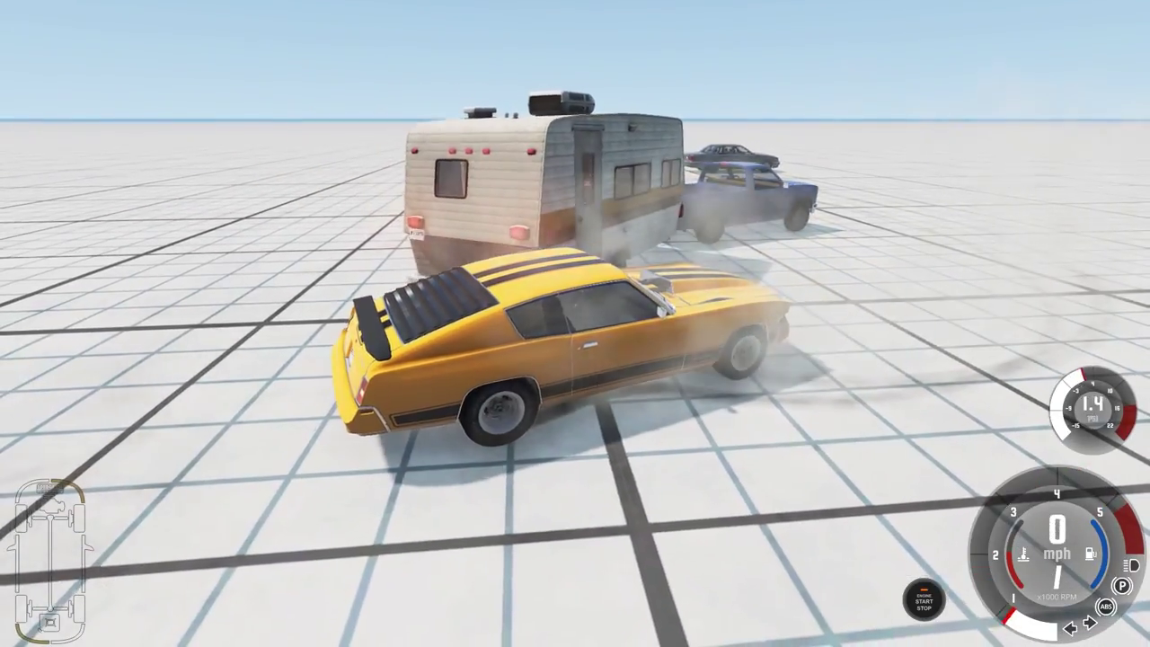
pyautogui.press('Up')
pyautogui.press('Up')
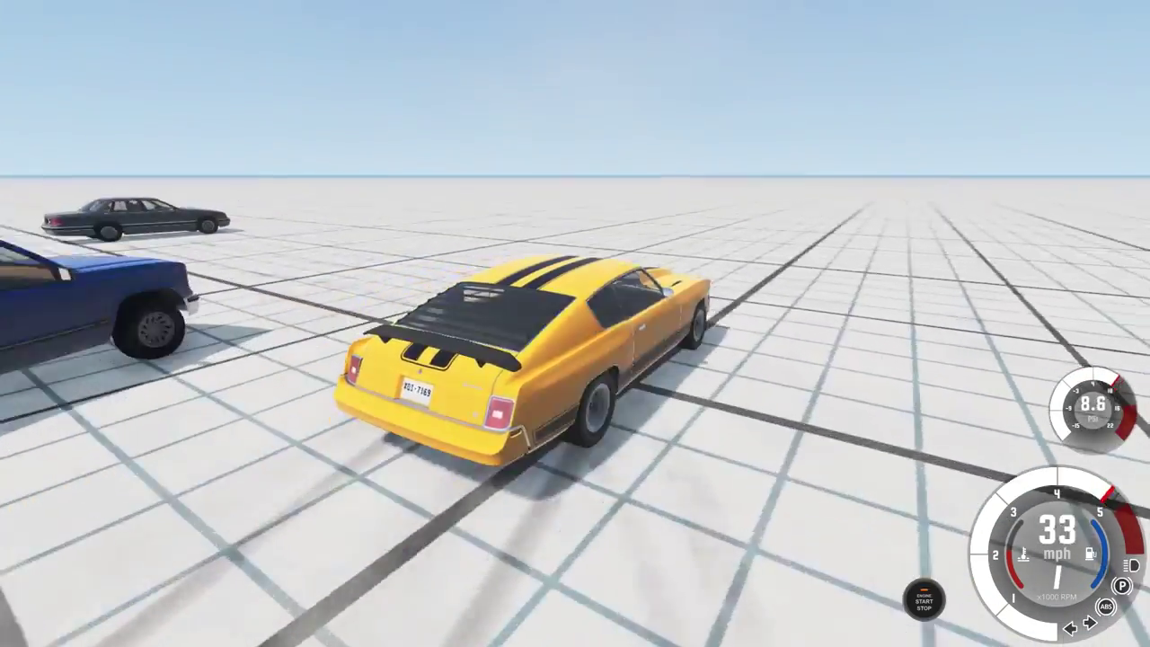